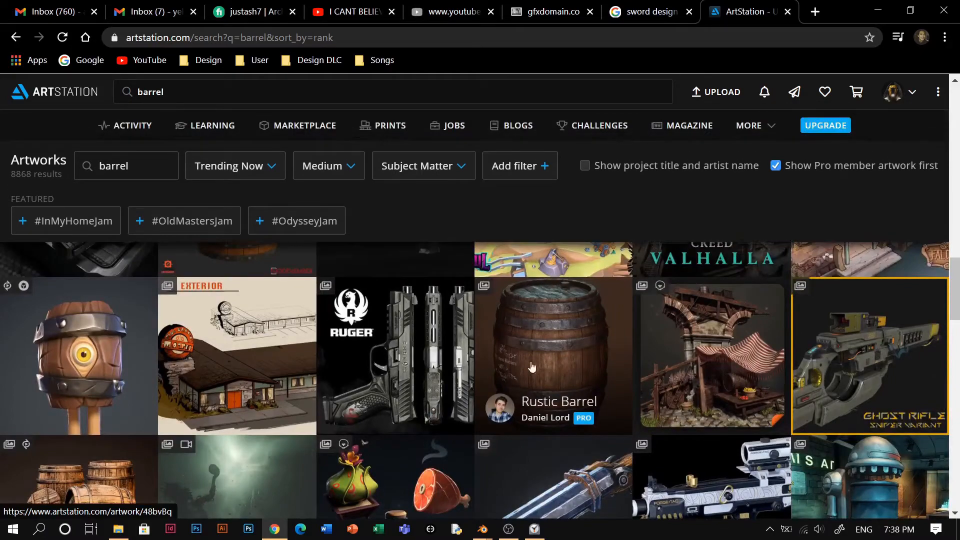
# Look through the barrel artworks on ArtStation for reference designs.
pyautogui.scroll(-3, 128, 381)
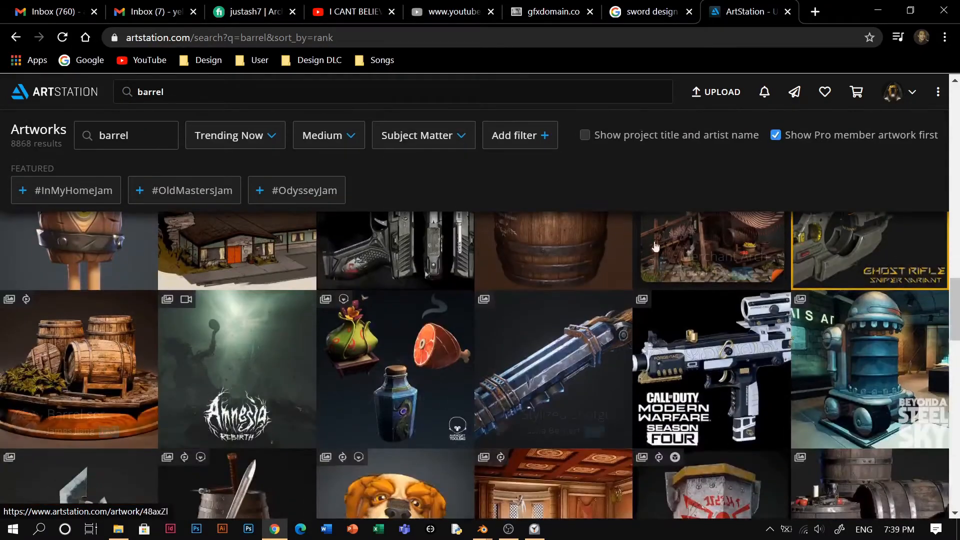
pyautogui.scroll(2, 554, 360)
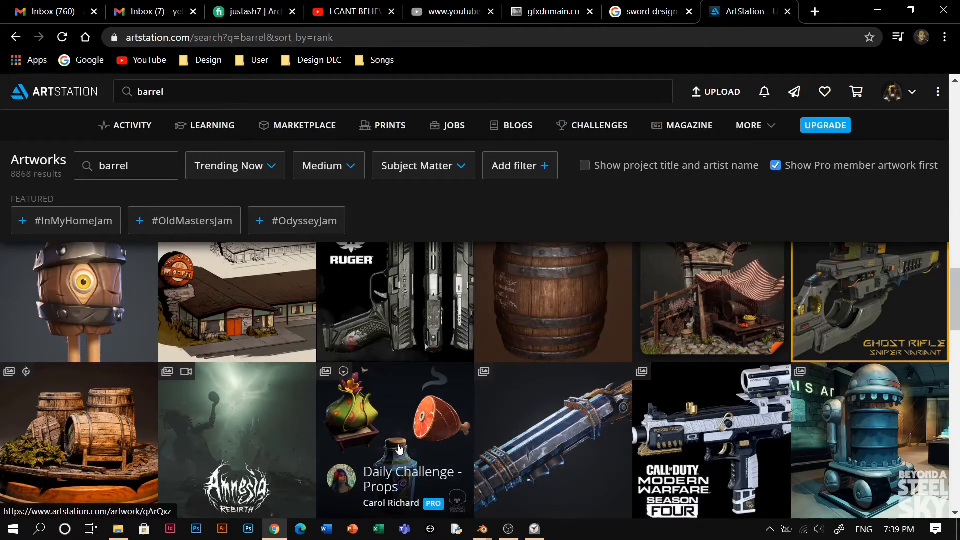
pyautogui.scroll(-10, 398, 448)
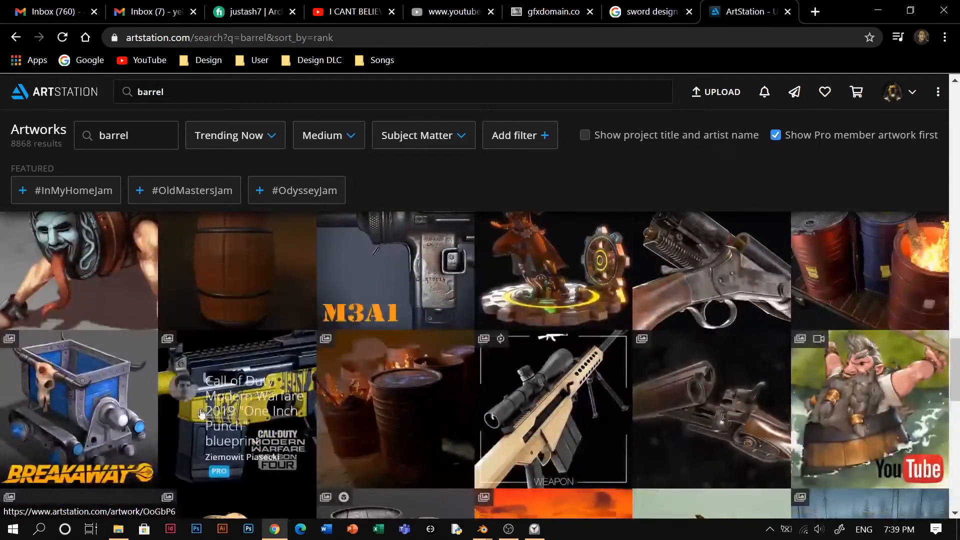
pyautogui.scroll(10, 202, 413)
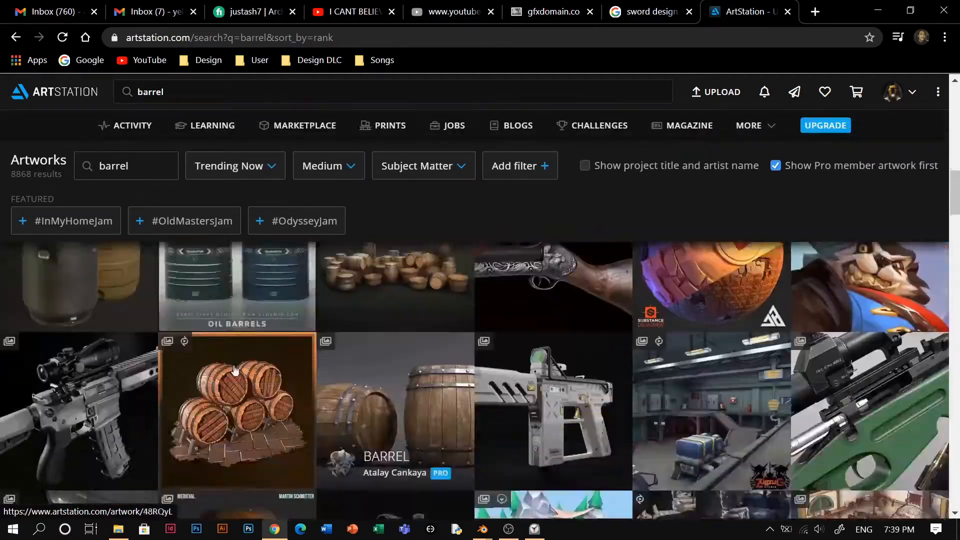
pyautogui.scroll(8, 235, 369)
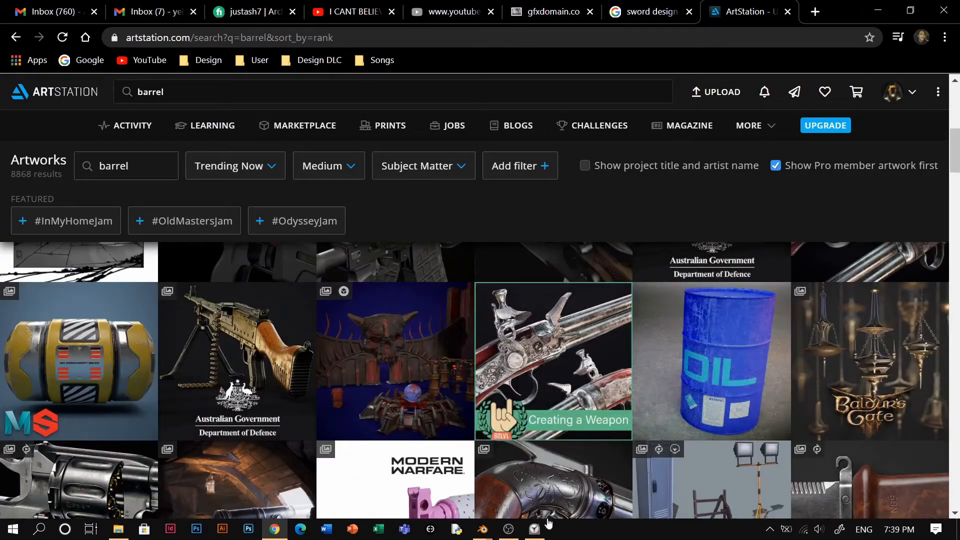
# Switch to Blender, start the 10-minute timer in Alarms & Clock, and minimize the timer window.
pyautogui.moveTo(495, 533)
pyautogui.click(590, 466)
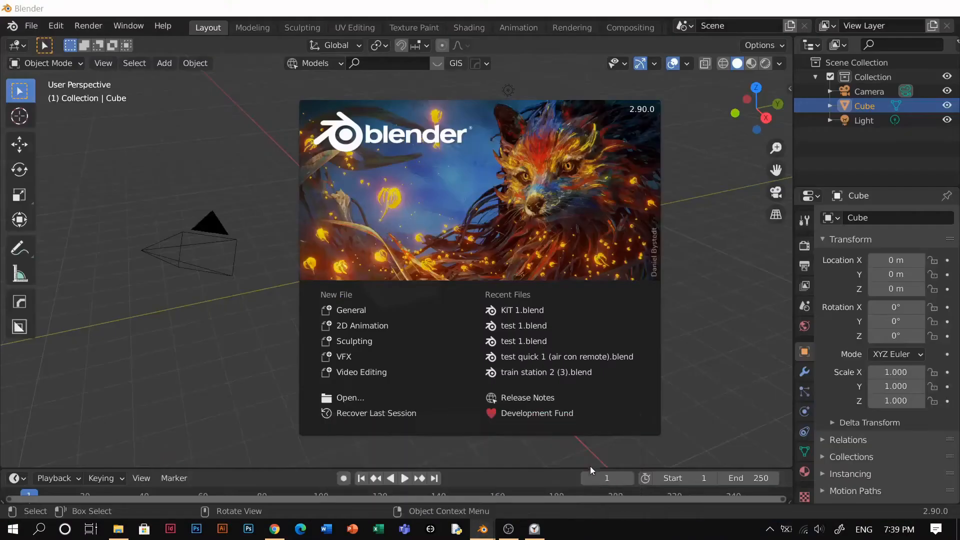
pyautogui.click(535, 529)
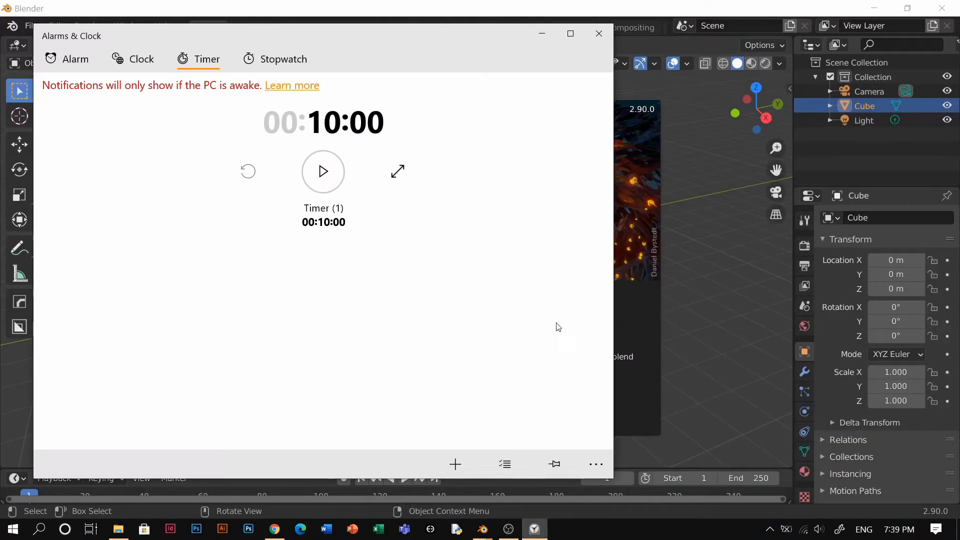
pyautogui.click(323, 172)
pyautogui.click(547, 33)
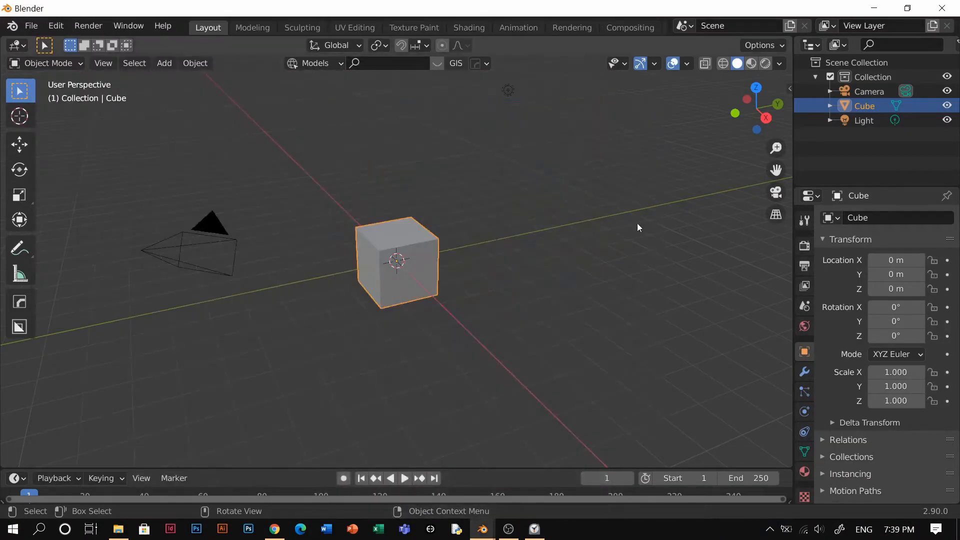
# Delete all the default scene objects and add a mesh cylinder with 64 vertices.
pyautogui.press('a')
pyautogui.press('Delete')
pyautogui.hotkey('shift', 'a')
pyautogui.moveTo(395, 170)
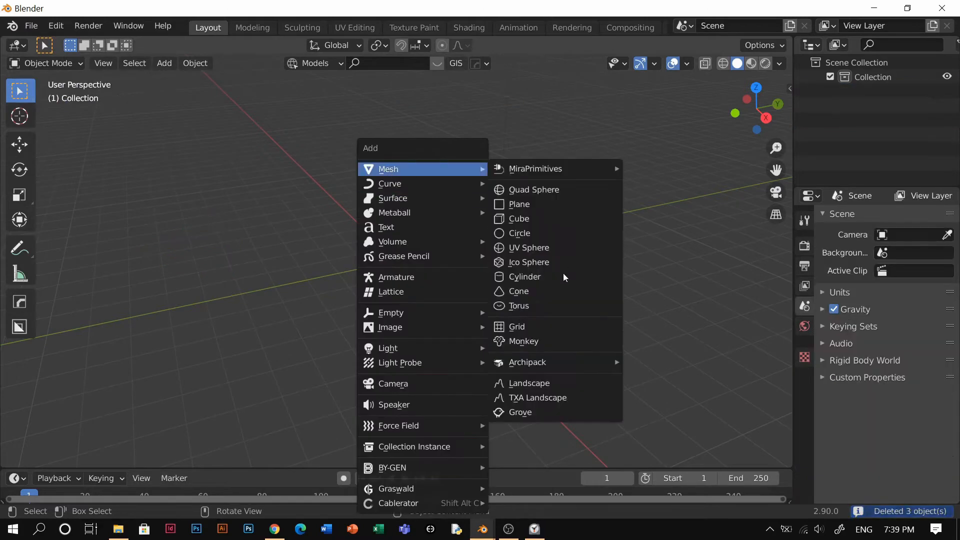
pyautogui.click(538, 277)
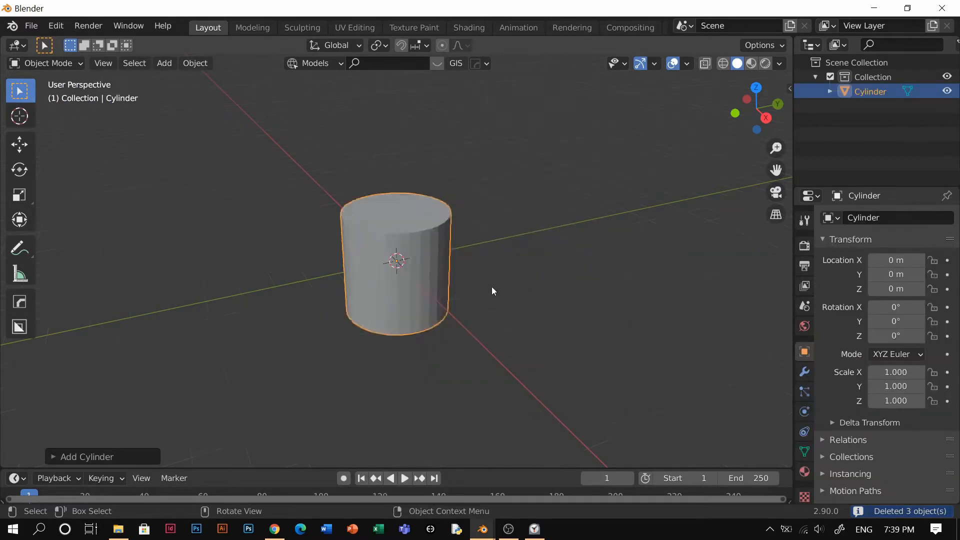
pyautogui.click(125, 456)
pyautogui.click(173, 286)
pyautogui.write('64')
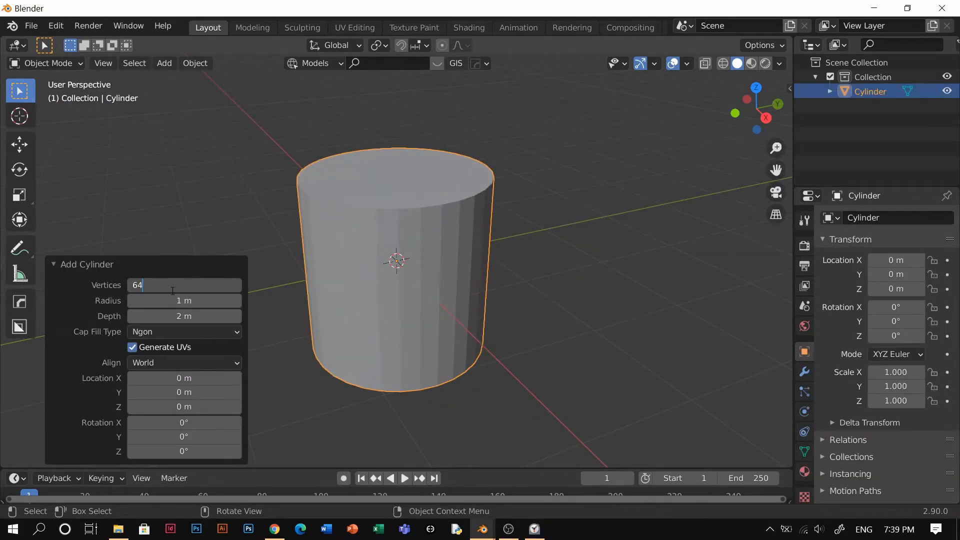
# Apply the Hard Ops Sharpen operation to the cylinder.
pyautogui.write('q')
pyautogui.click(439, 250)
pyautogui.scroll(2, 466, 253)
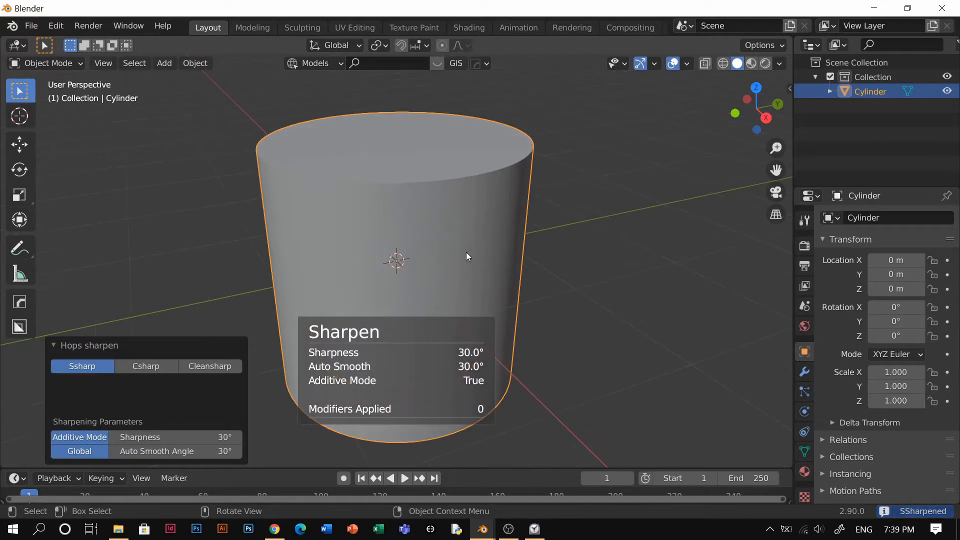
# Inset the cylinder's top face about 0.07 m to form a rim, and inset it again with a negative depth to recess it.
pyautogui.press('Tab')
pyautogui.click(394, 153)
pyautogui.press('i')
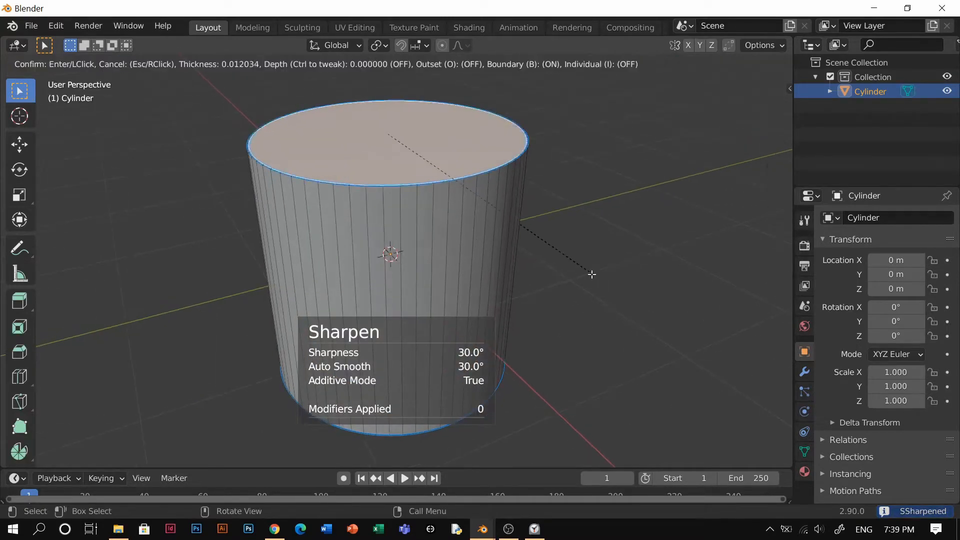
pyautogui.click(583, 272)
pyautogui.press('i')
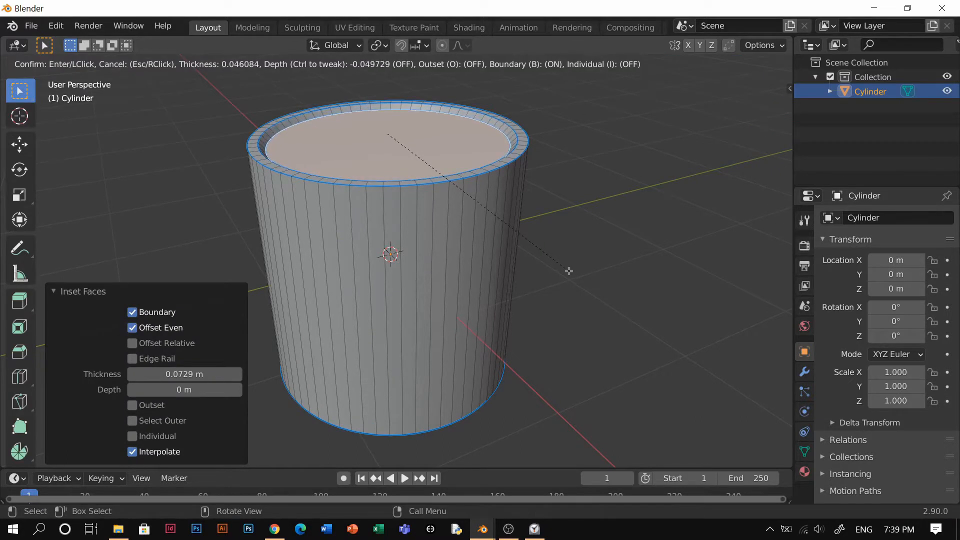
pyautogui.click(565, 270)
# Inset the recessed top face further, about 0.064 m thick with about 0.04 m depth, and raise the centre slightly along Z.
pyautogui.press('i')
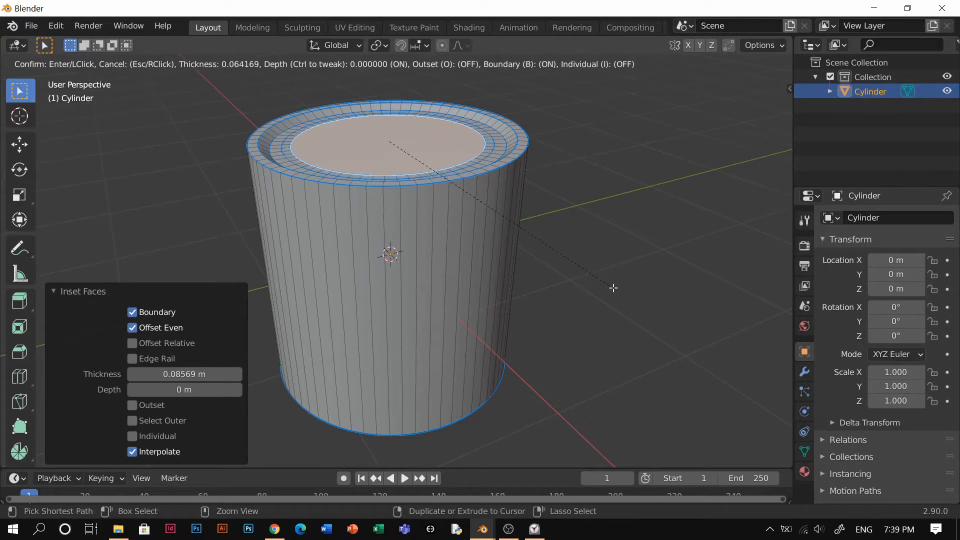
pyautogui.click(617, 289)
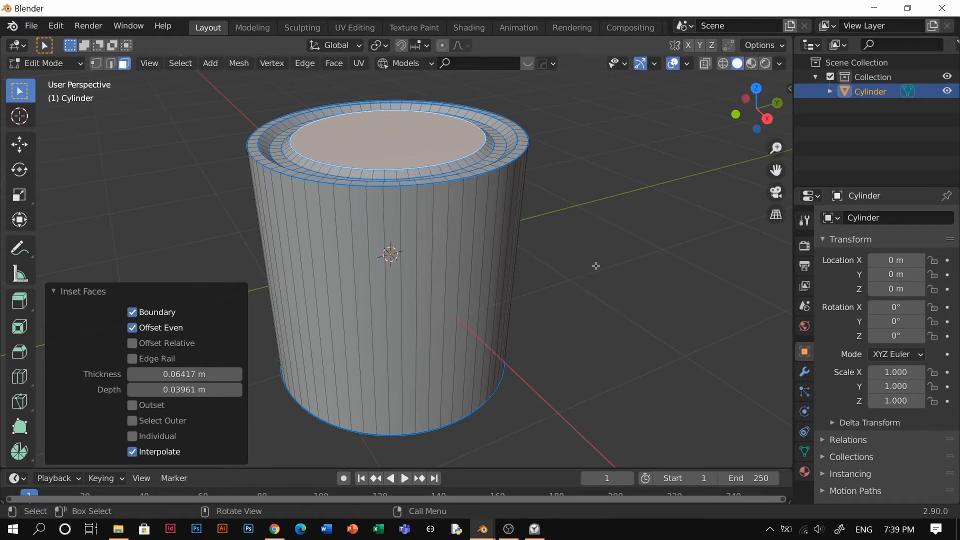
pyautogui.press('g')
pyautogui.press('z')
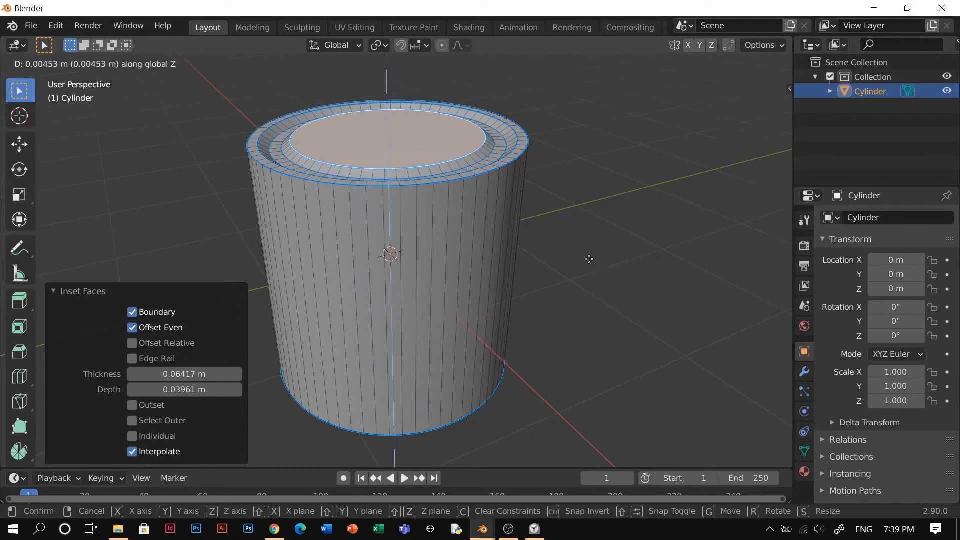
pyautogui.click(583, 251)
# Add one centred horizontal loop cut around the cylinder's side and bevel it into two loops near the top and bottom.
pyautogui.hotkey('ctrl', 'Tab')
pyautogui.click(476, 250)
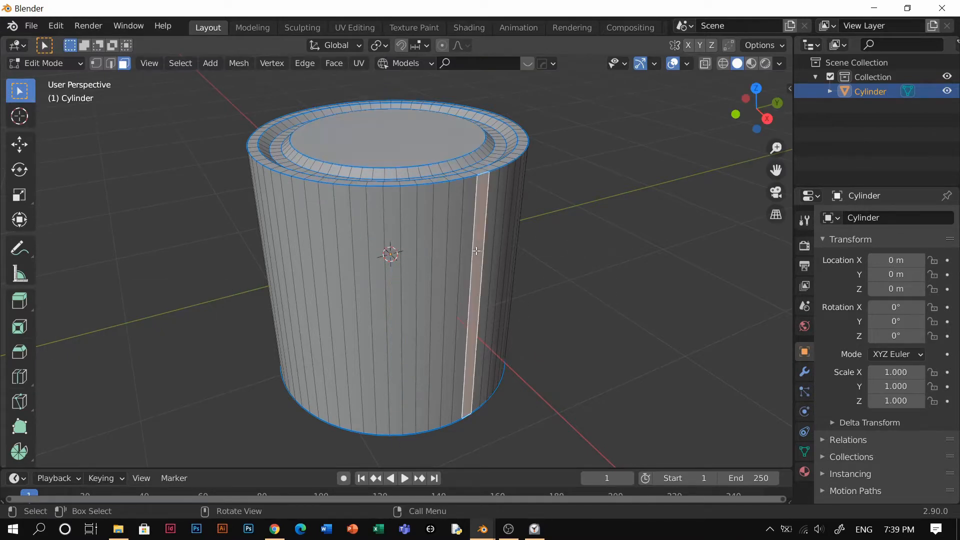
pyautogui.keyDown('alt'); pyautogui.click(451, 270); pyautogui.keyUp('alt')
pyautogui.moveTo(451, 271); pyautogui.dragTo(461, 276, button='middle')
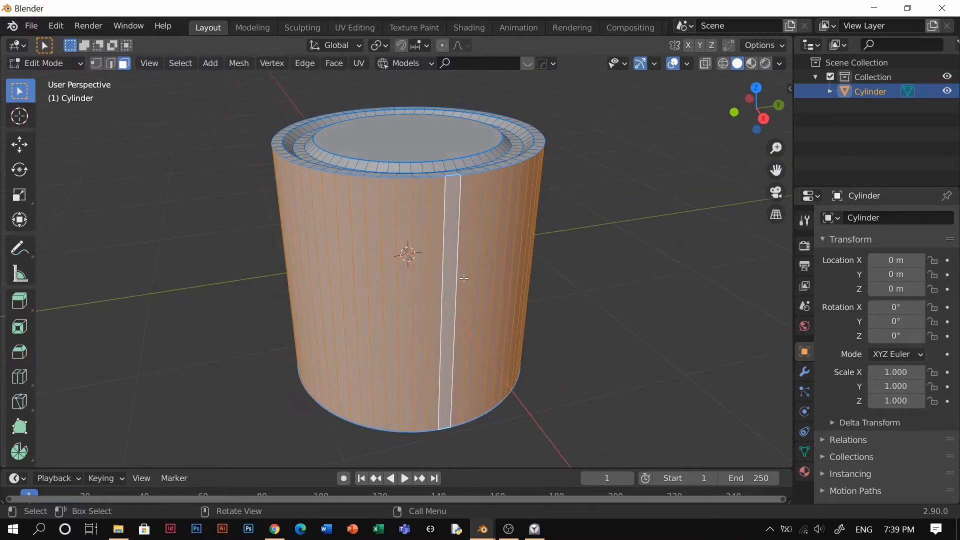
pyautogui.hotkey('ctrl', 'r')
pyautogui.click(461, 287)
pyautogui.rightClick(461, 287)
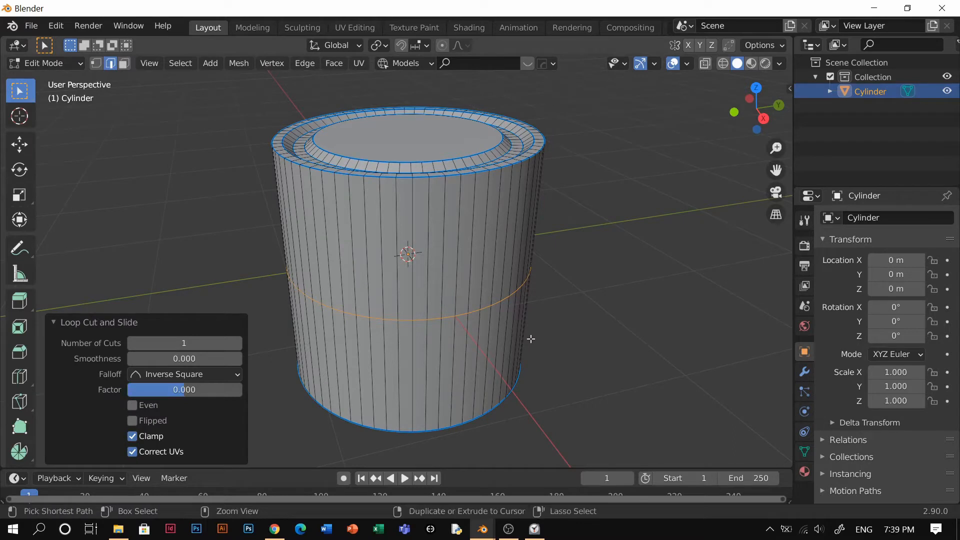
pyautogui.hotkey('ctrl', 'b')
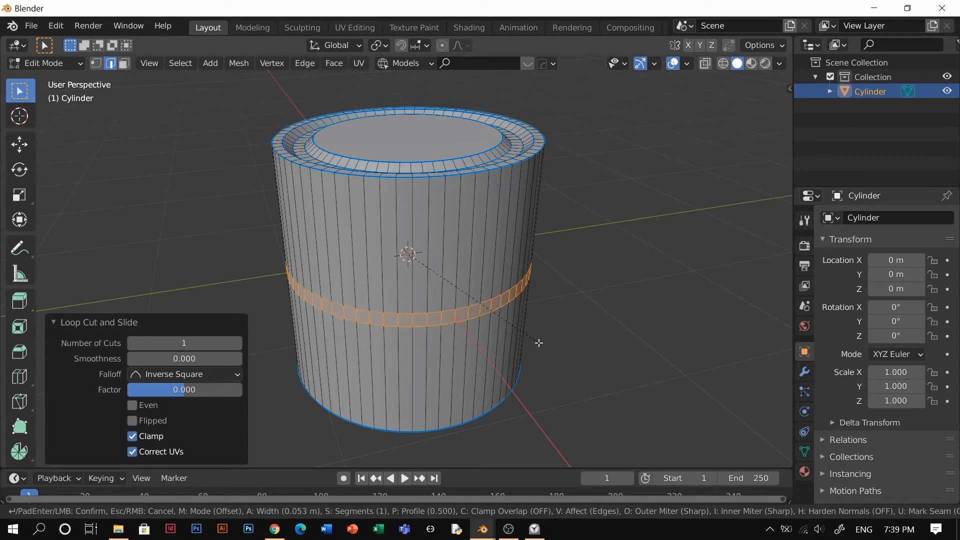
pyautogui.click(617, 400)
# Bevel the upper and lower side edge loops with a width of about 0.037 m.
pyautogui.keyDown('alt'); pyautogui.click(470, 195); pyautogui.keyUp('alt')
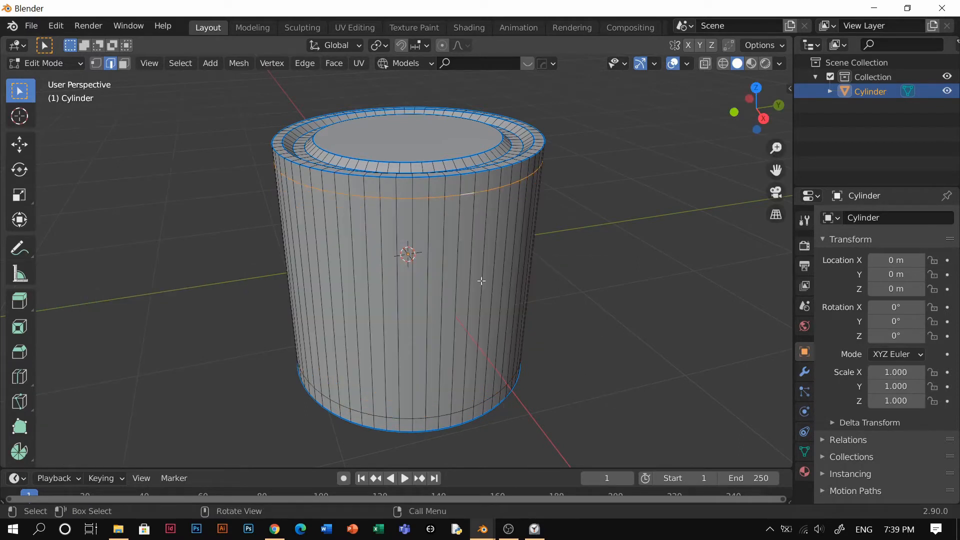
pyautogui.hotkey('ctrl', 'b')
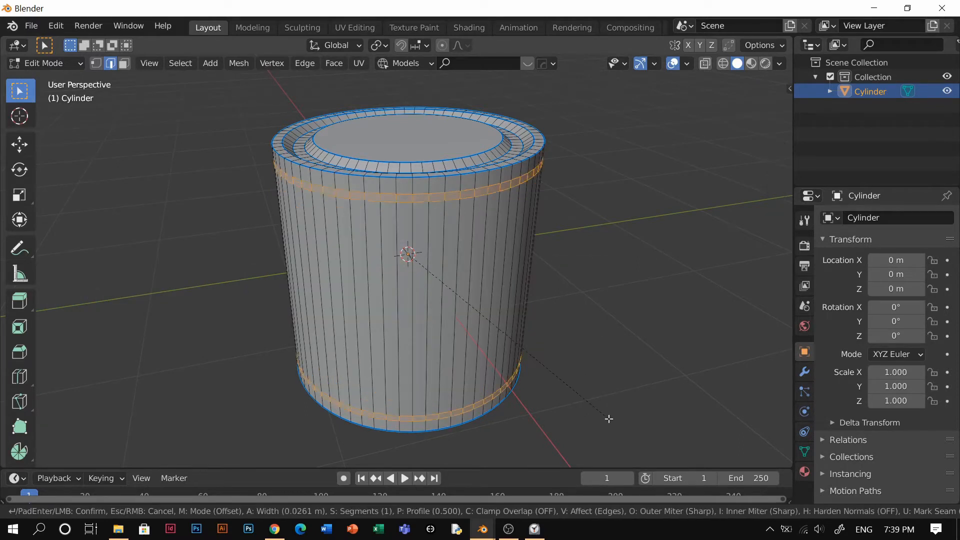
pyautogui.click(609, 421)
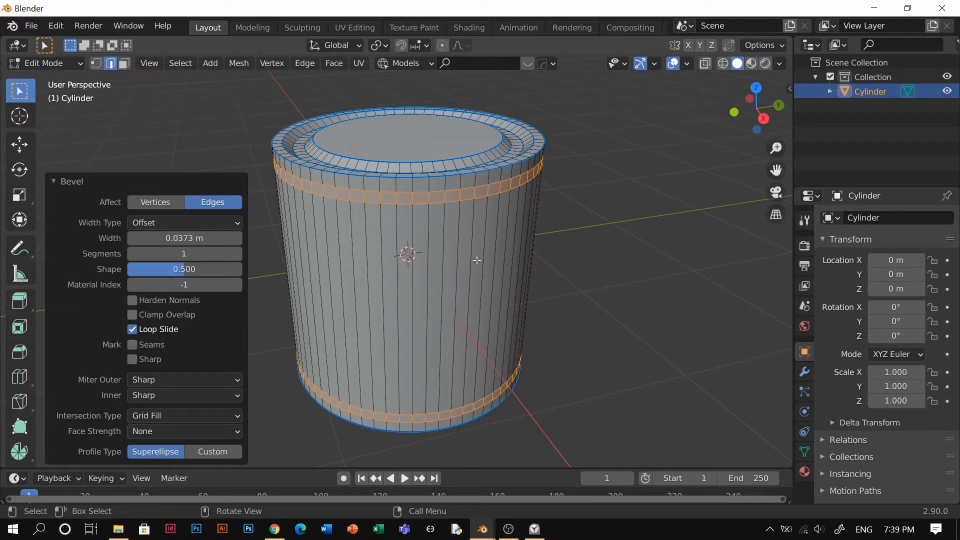
# Select the wide face loop between the two narrow bands and fatten it outward by about 0.05 m.
pyautogui.press('3')
pyautogui.click(475, 311)
pyautogui.keyDown('alt'); pyautogui.click(475, 311); pyautogui.keyUp('alt')
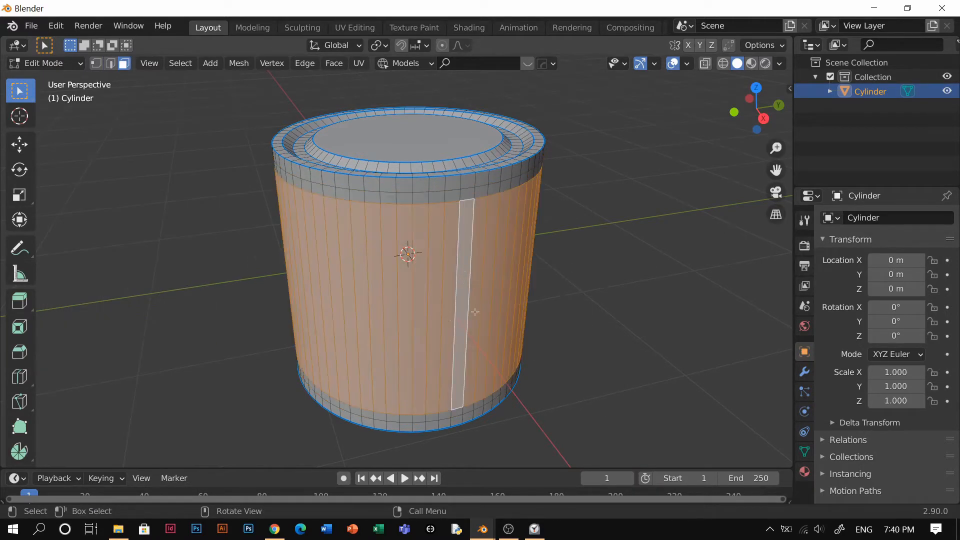
pyautogui.hotkey('alt', 's')
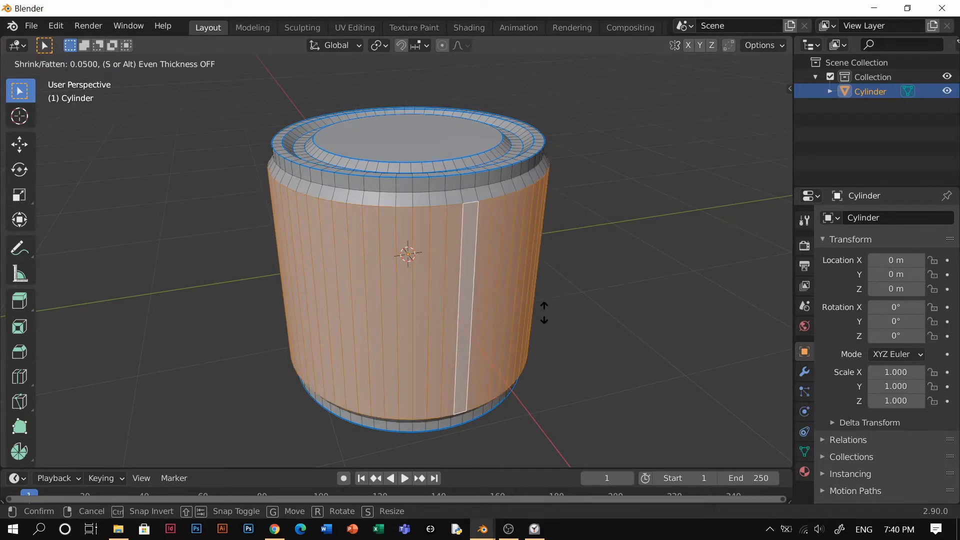
pyautogui.click(545, 312)
# Bevel the outer edge loop of the cylinder's top rim slightly and return to Object Mode.
pyautogui.click(487, 174)
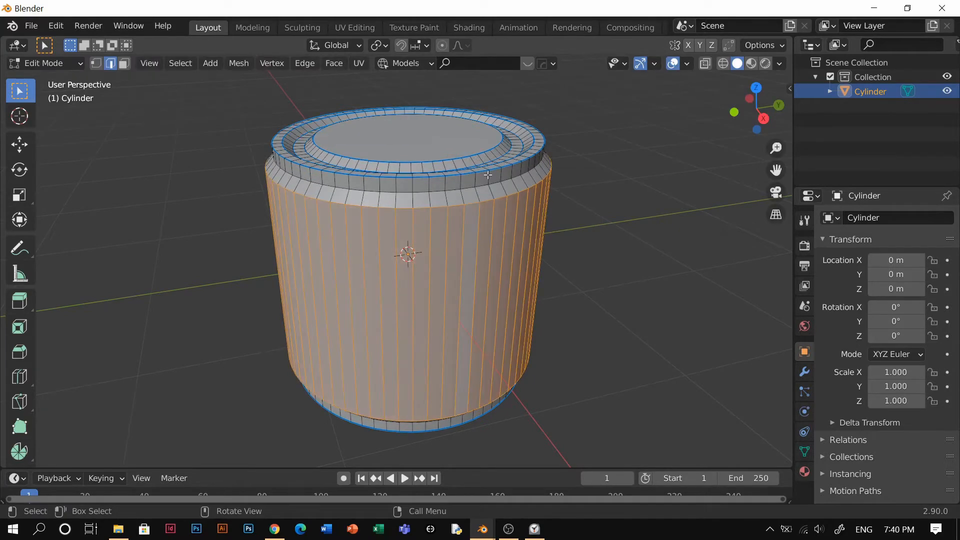
pyautogui.keyDown('alt'); pyautogui.click(488, 174); pyautogui.keyUp('alt')
pyautogui.hotkey('ctrl', 'b')
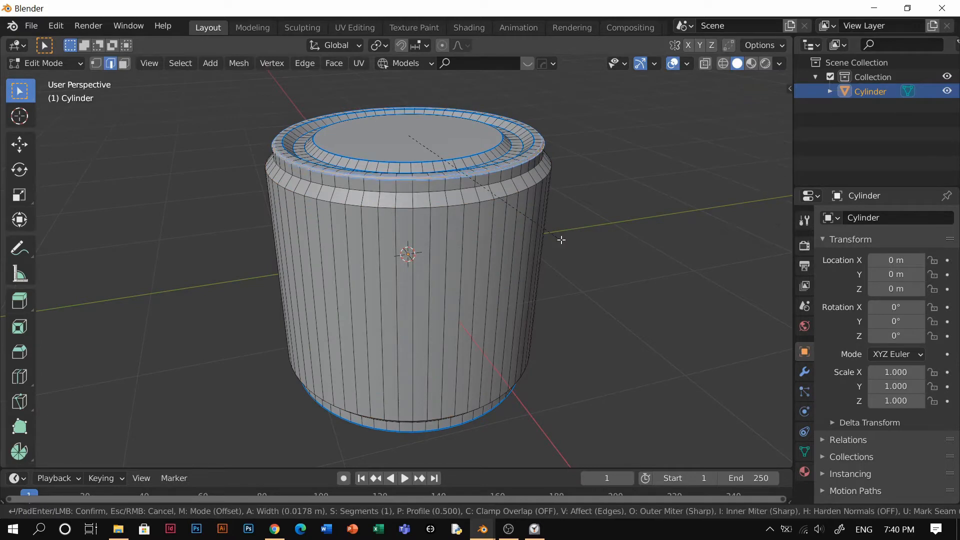
pyautogui.click(561, 240)
pyautogui.hotkey('ctrl', 'Tab')
pyautogui.click(505, 131)
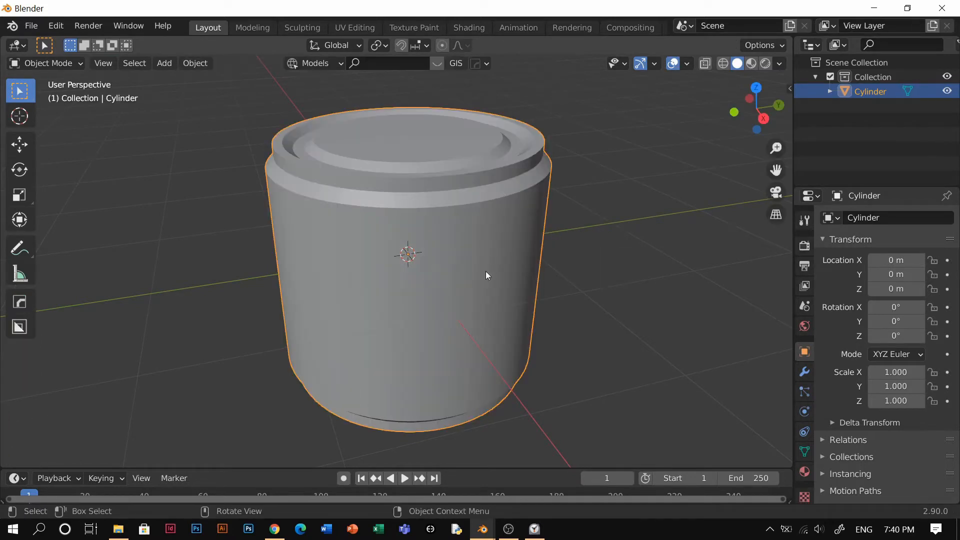
pyautogui.press('Tab')
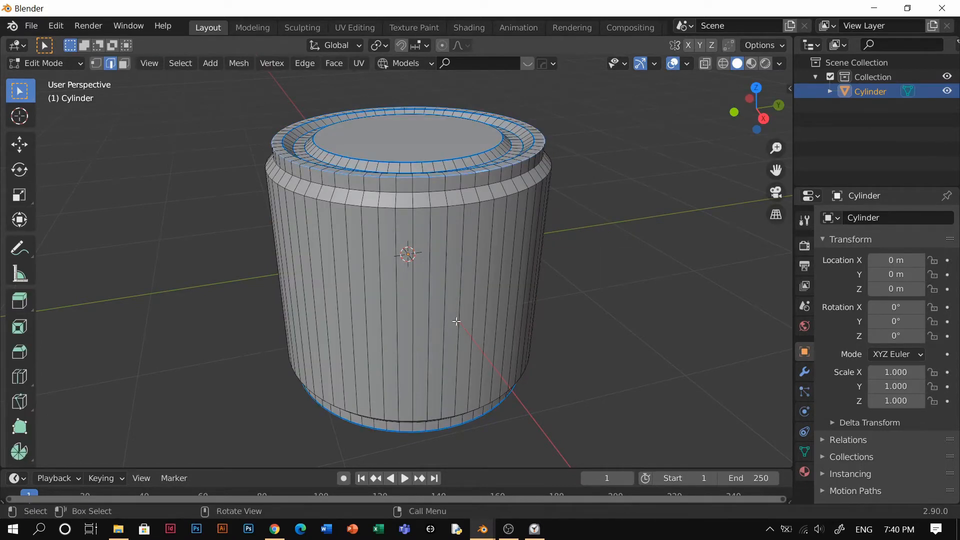
pyautogui.moveTo(456, 322)
pyautogui.mouseDown(button='middle')
pyautogui.moveTo(481, 324)
pyautogui.moveTo(448, 232)
pyautogui.moveTo(457, 317)
pyautogui.mouseUp(button='middle')
pyautogui.scroll(3, 535, 300)
pyautogui.hotkey('ctrl', 'b')
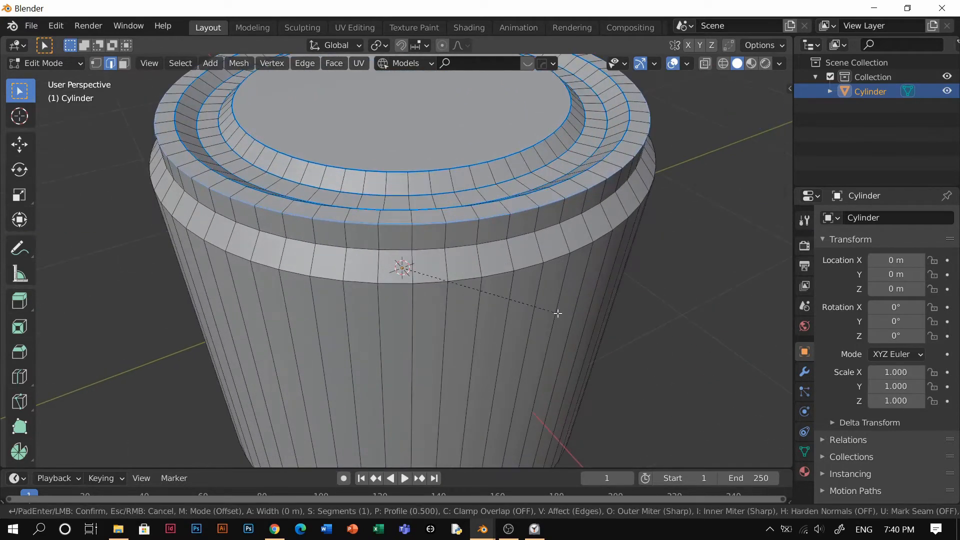
pyautogui.click(564, 317)
pyautogui.press('Tab')
# Examine the barrel's rim and body up close and from the top orthographic view.
pyautogui.hotkey('ctrl', '2')
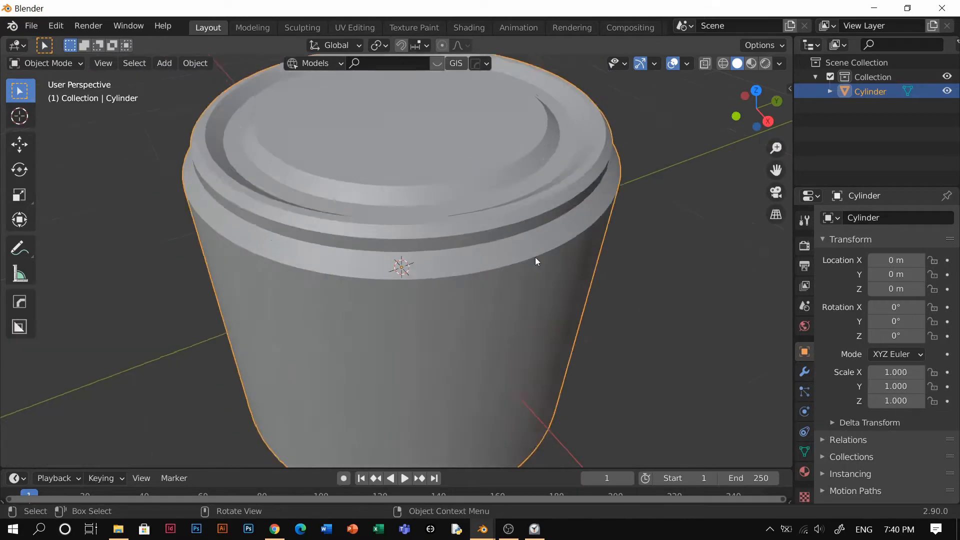
pyautogui.scroll(-4, 437, 251)
pyautogui.moveTo(438, 251); pyautogui.dragTo(499, 236, button='middle')
pyautogui.scroll(5, 480, 211)
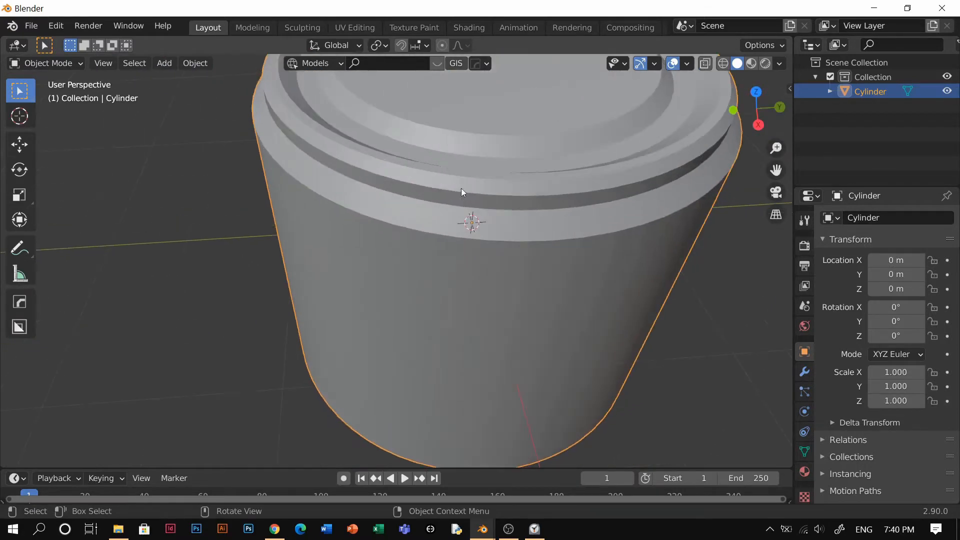
pyautogui.scroll(-3, 443, 272)
pyautogui.press('KP_7')
pyautogui.scroll(-2, 350, 251)
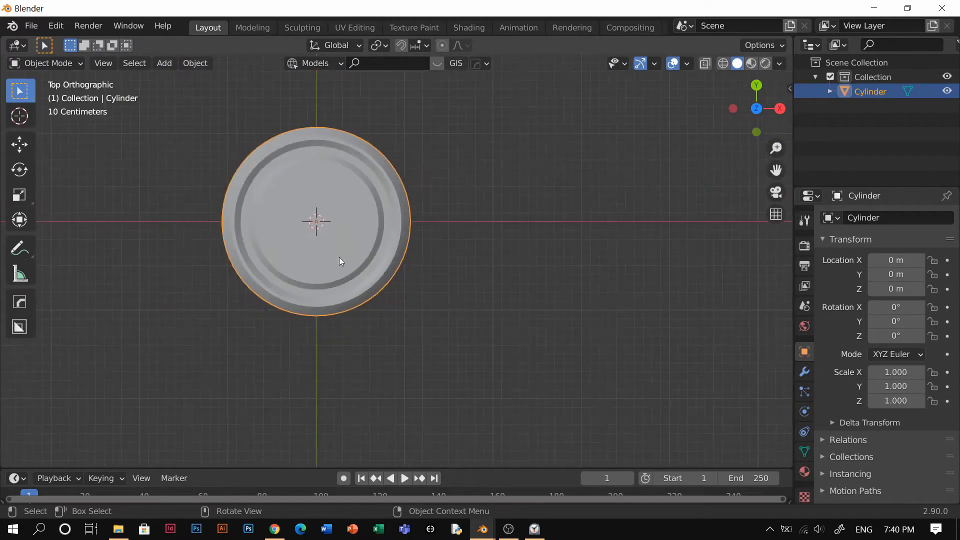
pyautogui.hotkey('alt', 's')
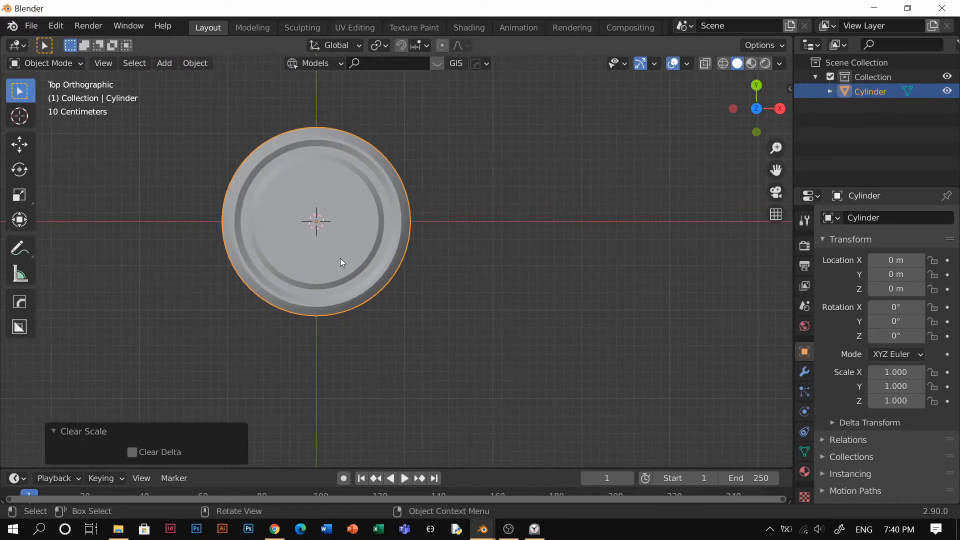
# Cut a rectangular notch through the front of the cylinder with a BoxCutter box drawn from the top view.
pyautogui.press('w')
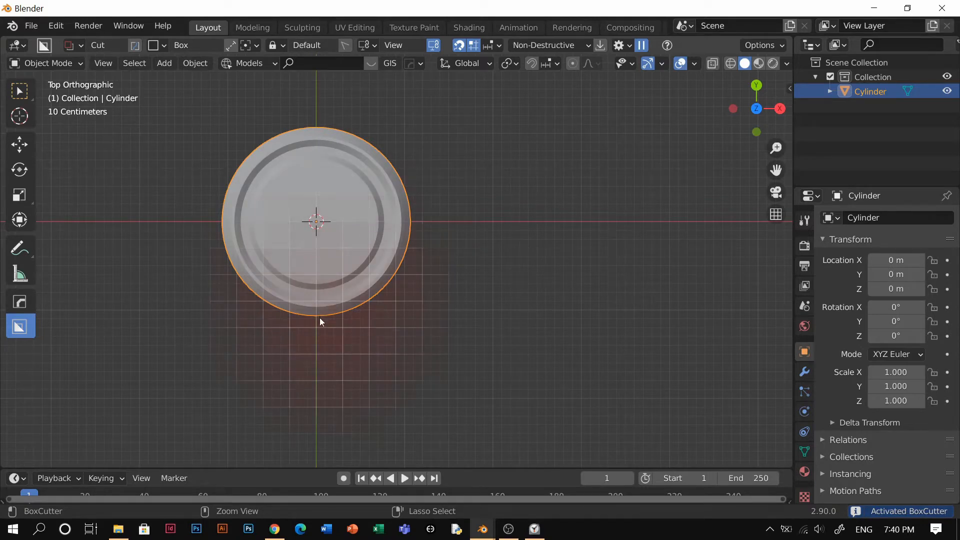
pyautogui.moveTo(316, 318)
pyautogui.mouseDown()
pyautogui.moveTo(336, 349)
pyautogui.moveTo(336, 394)
pyautogui.mouseUp()
pyautogui.moveTo(336, 394)
pyautogui.mouseDown(button='middle')
pyautogui.moveTo(310, 301)
pyautogui.moveTo(353, 413)
pyautogui.moveTo(353, 356)
pyautogui.mouseUp(button='middle')
pyautogui.click(353, 356)
pyautogui.moveTo(427, 339)
pyautogui.mouseDown(button='middle')
pyautogui.moveTo(445, 259)
pyautogui.moveTo(407, 275)
pyautogui.moveTo(433, 309)
pyautogui.moveTo(373, 255)
pyautogui.moveTo(433, 238)
pyautogui.moveTo(377, 209)
pyautogui.moveTo(421, 245)
pyautogui.moveTo(398, 280)
pyautogui.moveTo(416, 298)
pyautogui.moveTo(341, 313)
pyautogui.moveTo(413, 175)
pyautogui.moveTo(493, 72)
pyautogui.moveTo(395, 261)
pyautogui.moveTo(434, 339)
pyautogui.mouseUp(button='middle')
pyautogui.scroll(1, 434, 339)
pyautogui.moveTo(427, 271); pyautogui.dragTo(560, 393, button='middle')
# Apply the box cut to the cylinder mesh, clearing its cutter, and enter Edit Mode.
pyautogui.press('Tab')
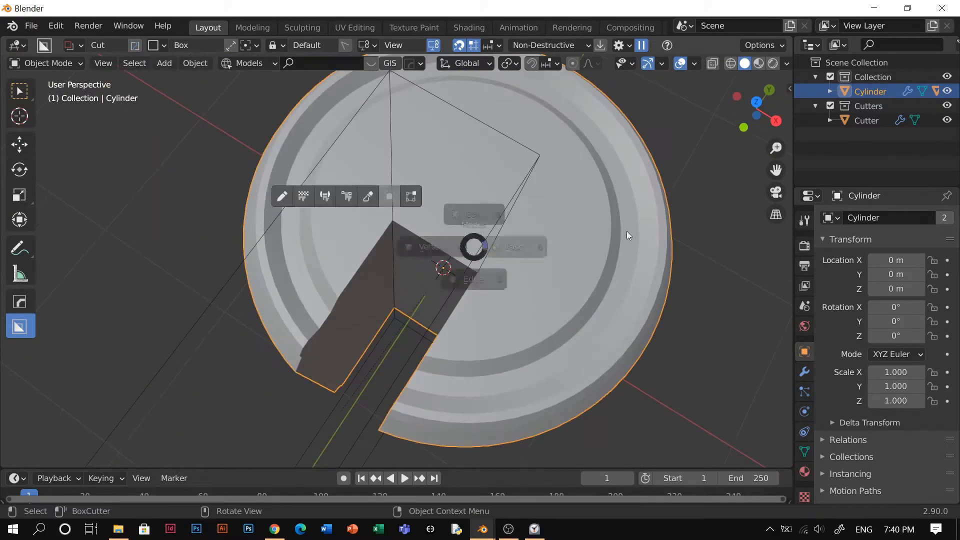
pyautogui.click(524, 262)
pyautogui.moveTo(523, 261); pyautogui.dragTo(541, 216, button='middle')
pyautogui.press('Tab')
pyautogui.moveTo(500, 316); pyautogui.dragTo(461, 314, button='middle')
pyautogui.moveTo(502, 352); pyautogui.dragTo(451, 128, button='middle')
pyautogui.press('Tab')
pyautogui.press('Tab')
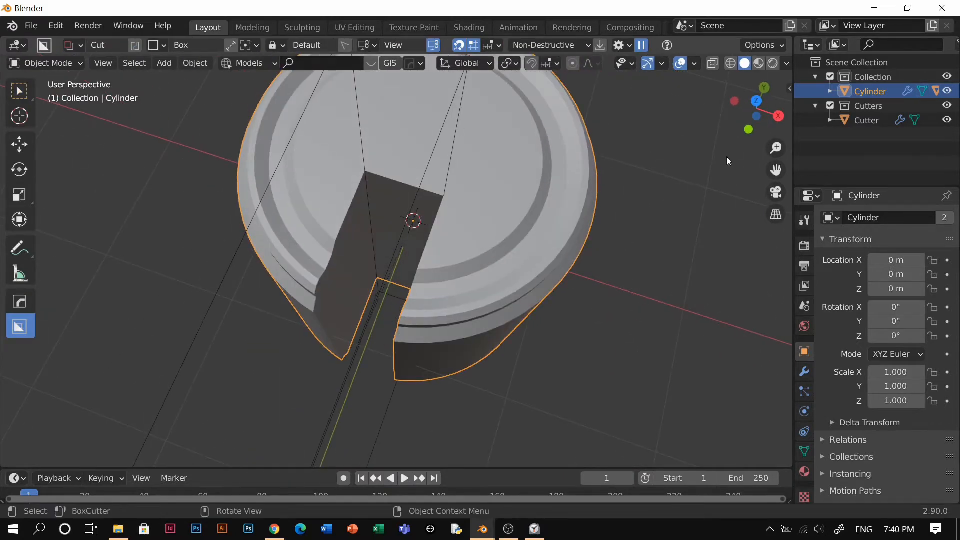
pyautogui.click(602, 47)
pyautogui.press('Tab')
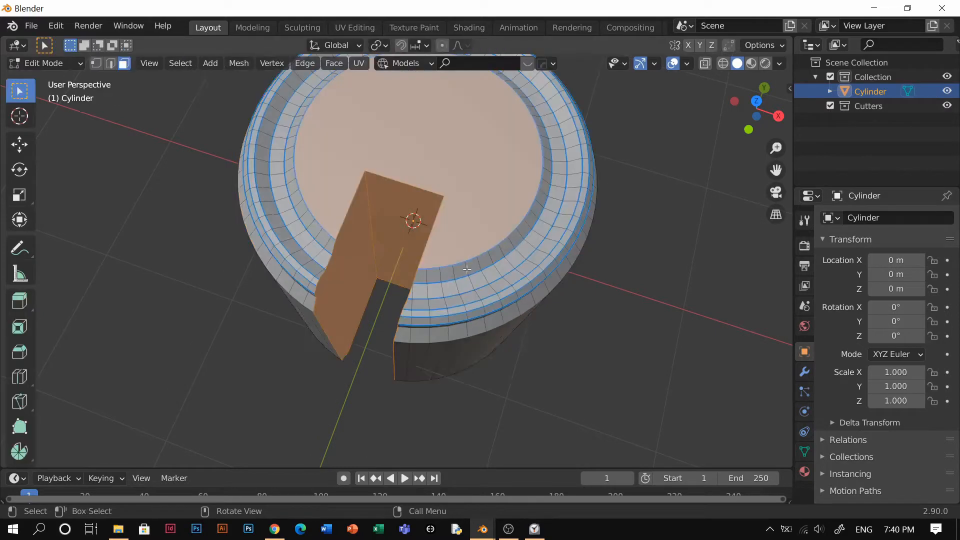
# Select the ring of faces in the top recess from one side of the notch around to the other.
pyautogui.click(449, 288)
pyautogui.scroll(2, 426, 295)
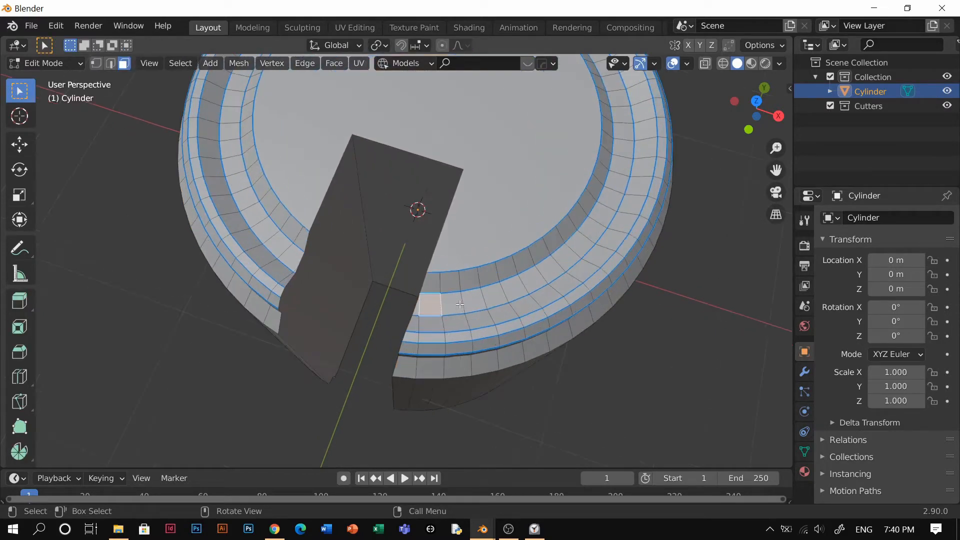
pyautogui.keyDown('ctrl'); pyautogui.click(615, 154); pyautogui.keyUp('ctrl')
pyautogui.moveTo(615, 153); pyautogui.dragTo(534, 92, button='middle')
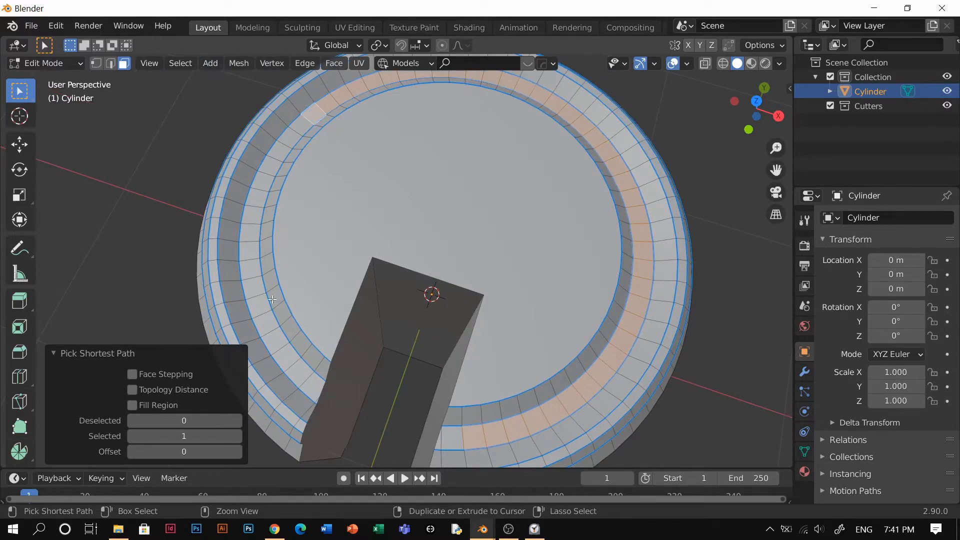
pyautogui.keyDown('ctrl'); pyautogui.click(306, 376); pyautogui.keyUp('ctrl')
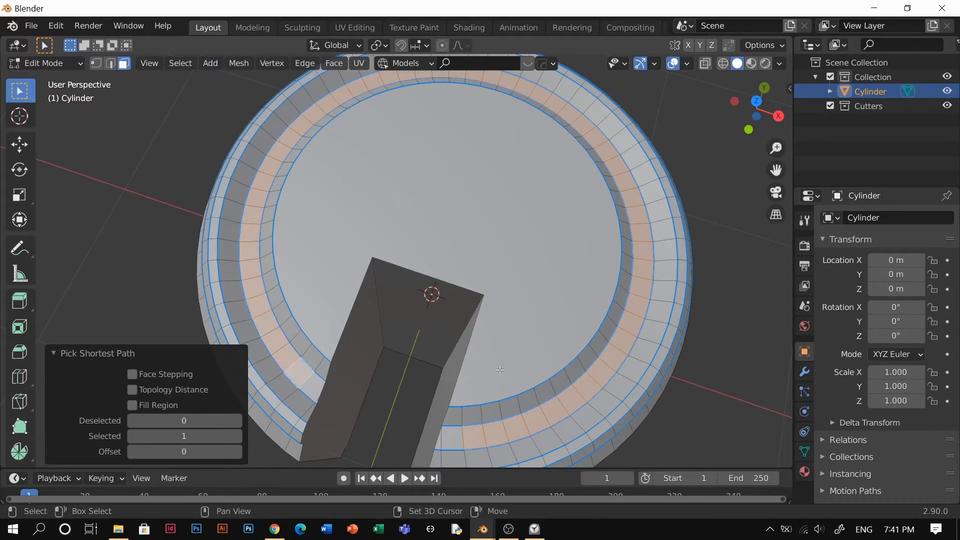
pyautogui.moveTo(501, 370); pyautogui.dragTo(538, 302, button='middle')
pyautogui.scroll(1, 538, 302)
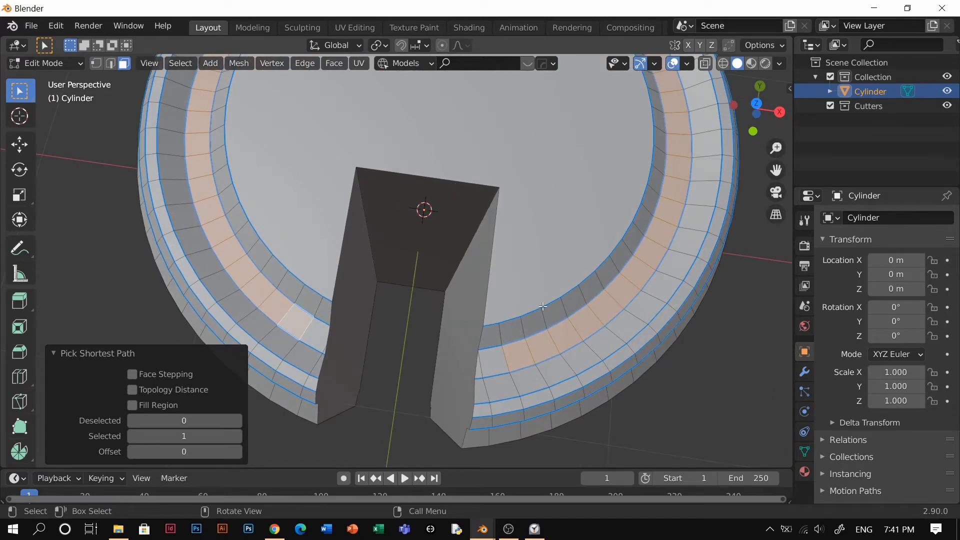
# Inset the selected ring faces individually by about 0.008 m, and again by about 0.01 m with a depth of about -0.009 m.
pyautogui.press('i')
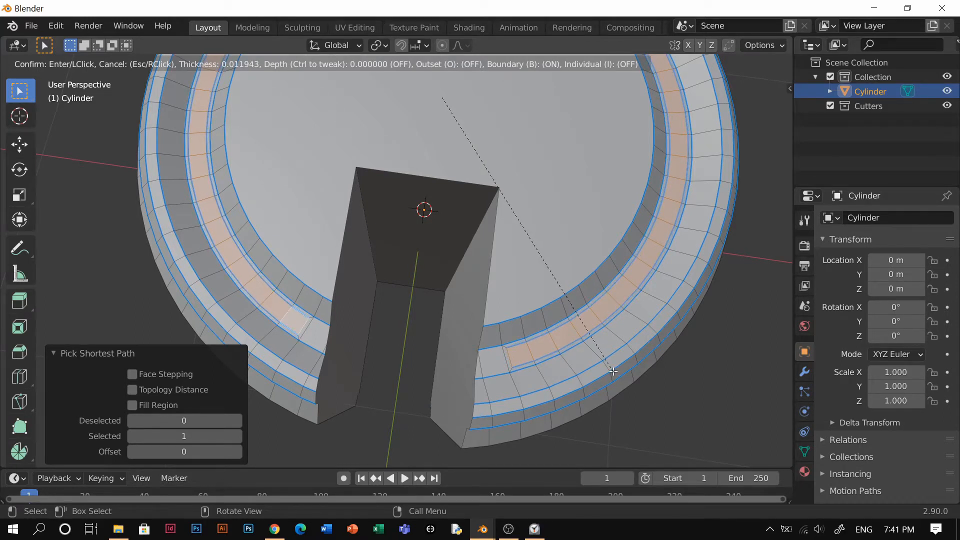
pyautogui.press('i')
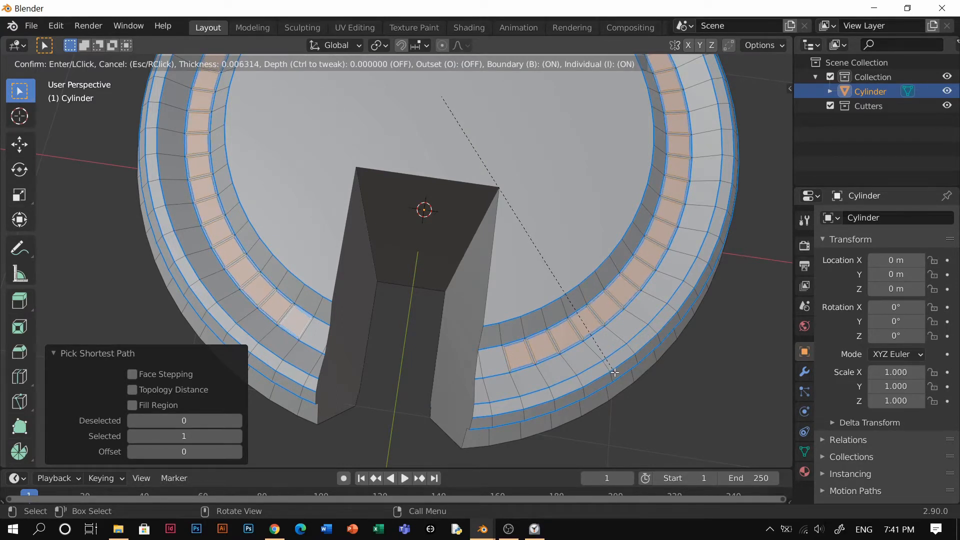
pyautogui.click(614, 373)
pyautogui.press('i')
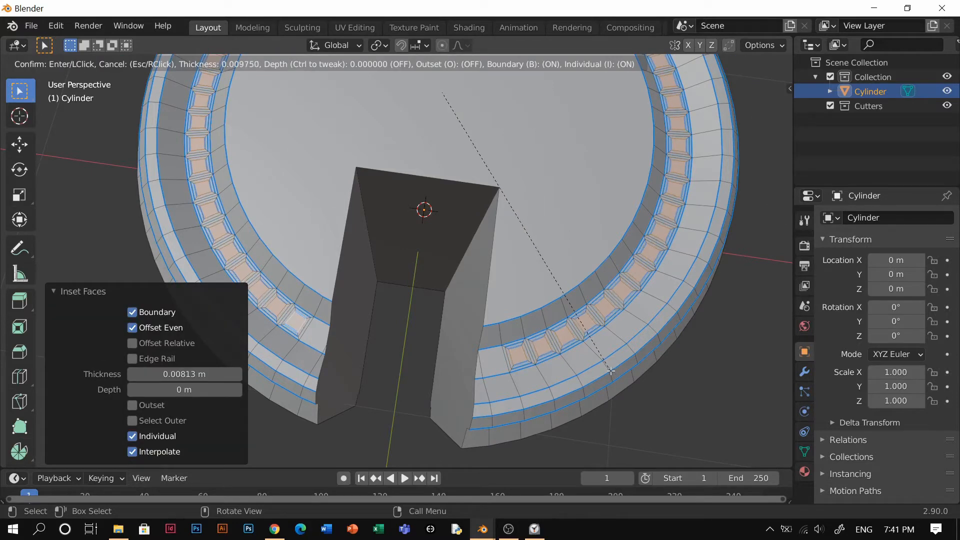
pyautogui.press('ctrl')
pyautogui.click(608, 369)
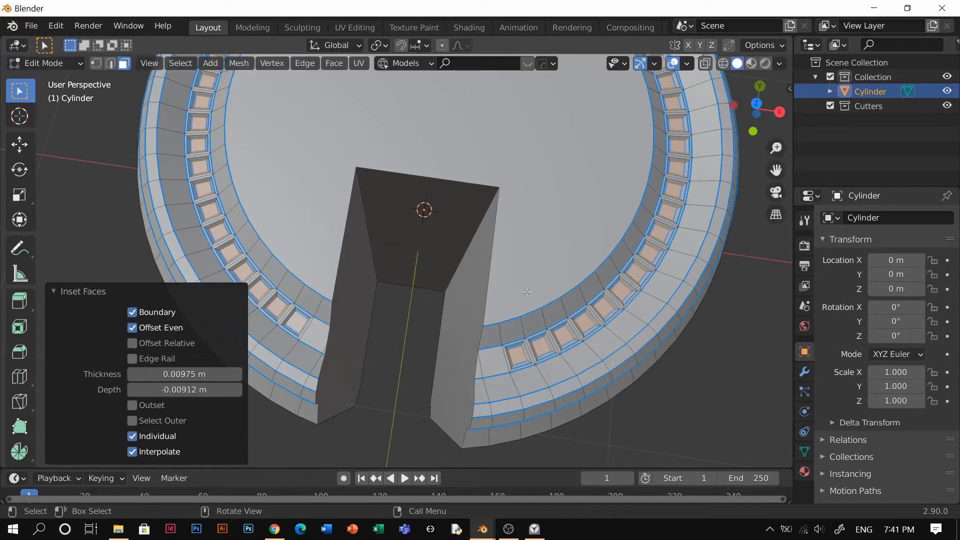
pyautogui.press('Tab')
pyautogui.moveTo(551, 248); pyautogui.dragTo(524, 301, button='middle')
pyautogui.scroll(5, 420, 281)
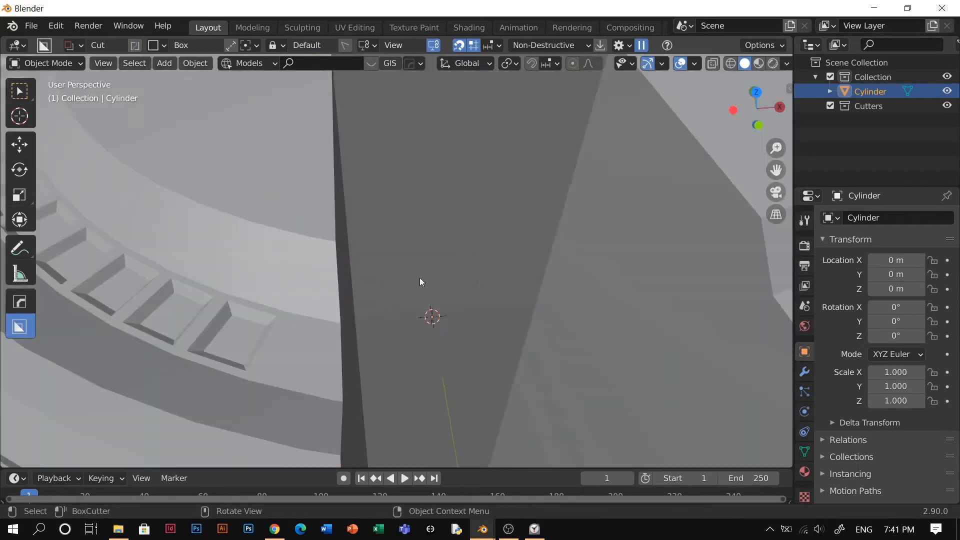
pyautogui.scroll(-5, 325, 283)
# Create a base material on the cylinder and a second new material in an added slot.
pyautogui.press('Tab')
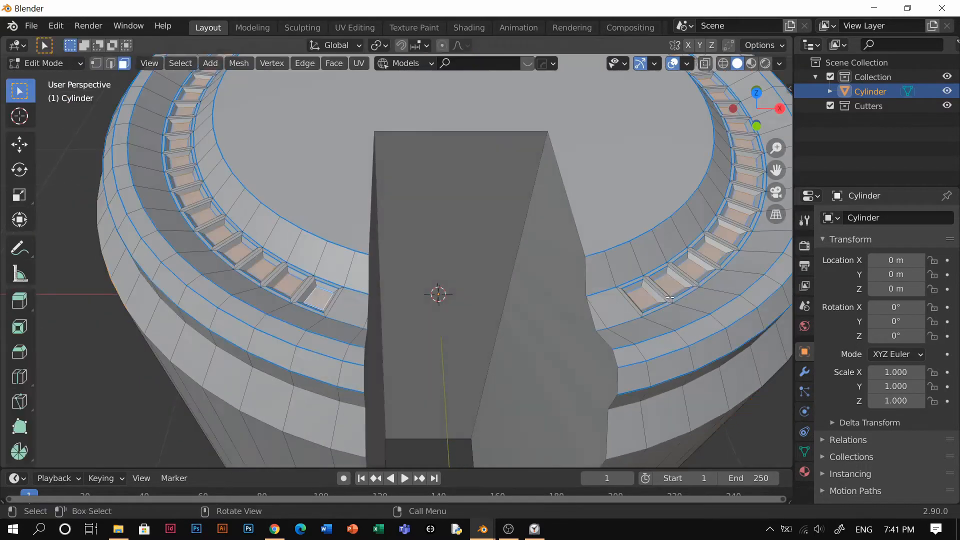
pyautogui.click(804, 472)
pyautogui.click(889, 279)
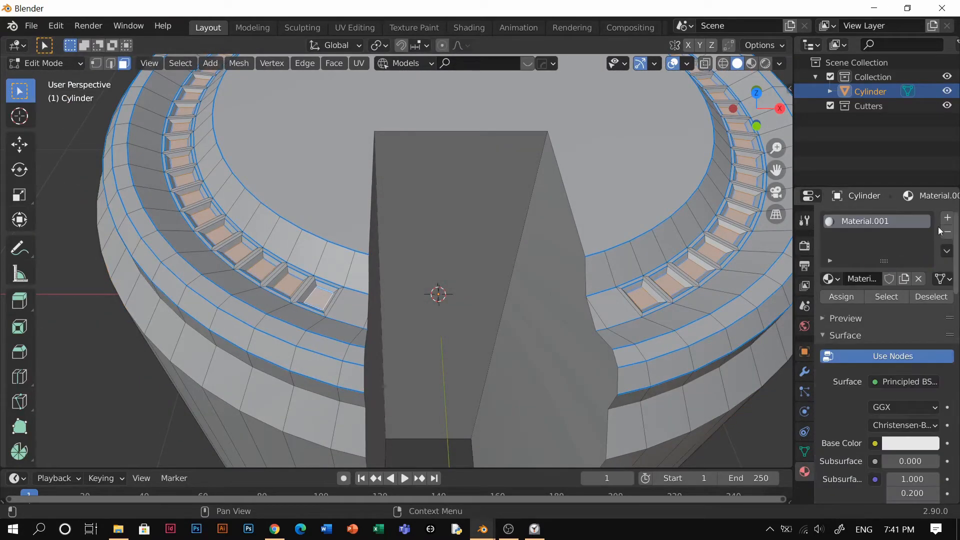
pyautogui.click(948, 218)
pyautogui.click(861, 307)
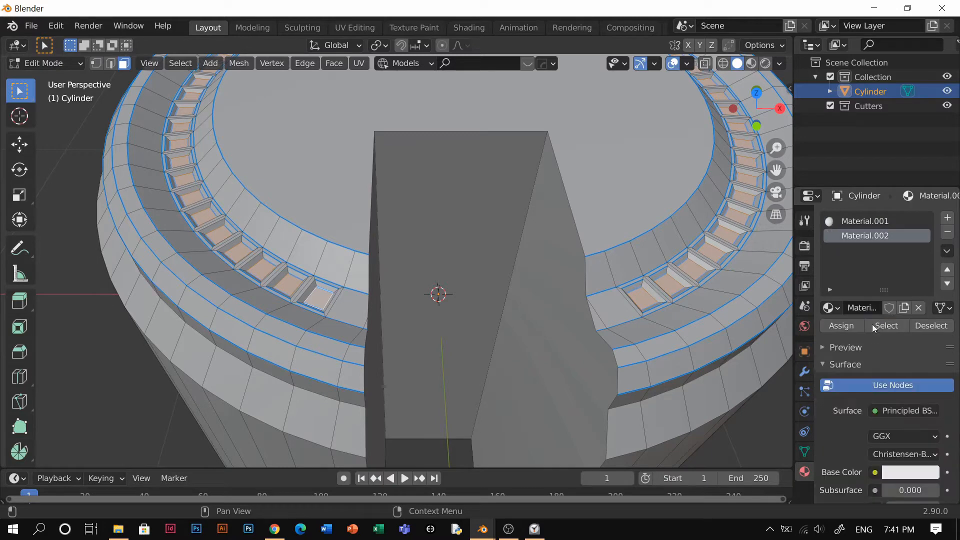
# Add a horizontal loop cut around the upper body at a factor of about 0.815 and bevel it into a narrow face band.
pyautogui.press('Tab')
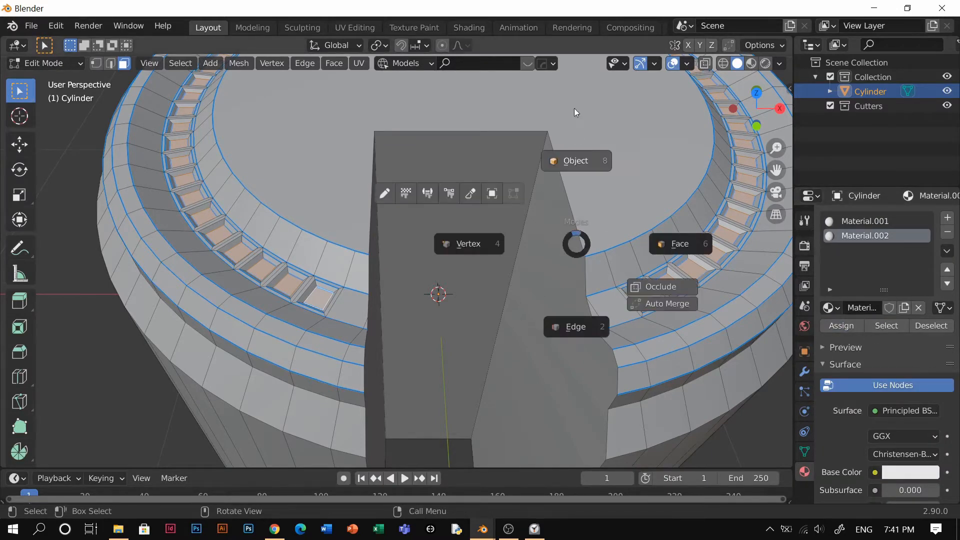
pyautogui.scroll(-3, 613, 259)
pyautogui.click(613, 260)
pyautogui.keyDown('shift'); pyautogui.moveTo(465, 283); pyautogui.dragTo(476, 193, button='middle'); pyautogui.keyUp('shift')
pyautogui.press('Tab')
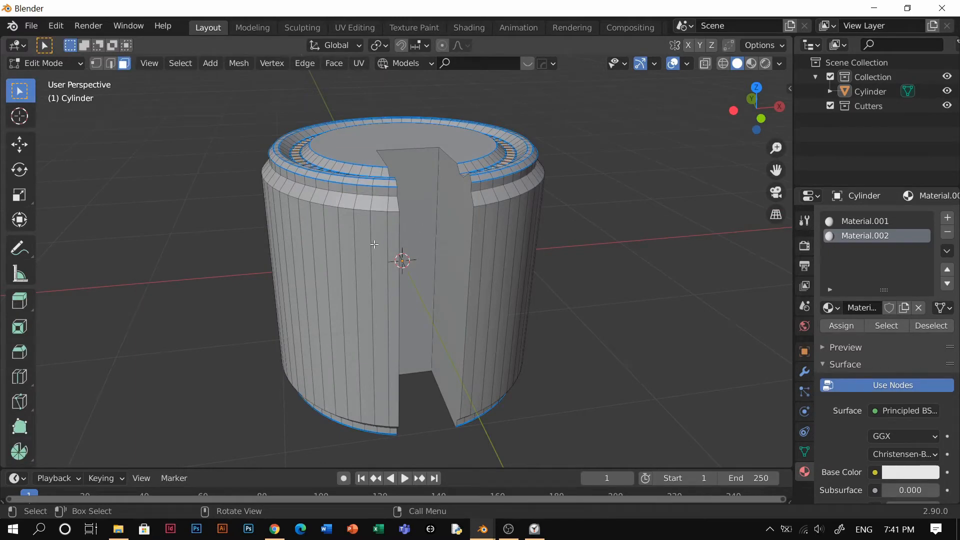
pyautogui.hotkey('ctrl', 'r')
pyautogui.click(358, 264)
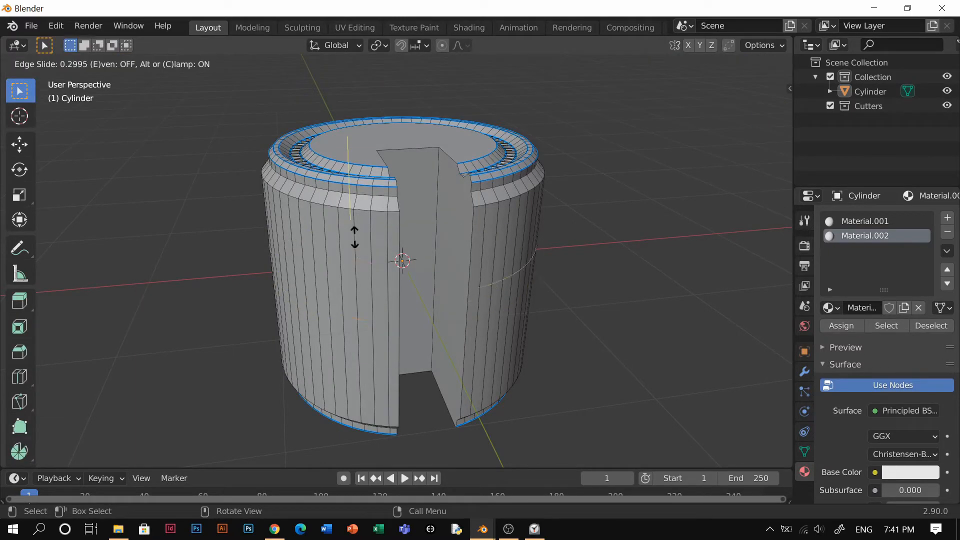
pyautogui.click(334, 184)
pyautogui.scroll(3, 350, 210)
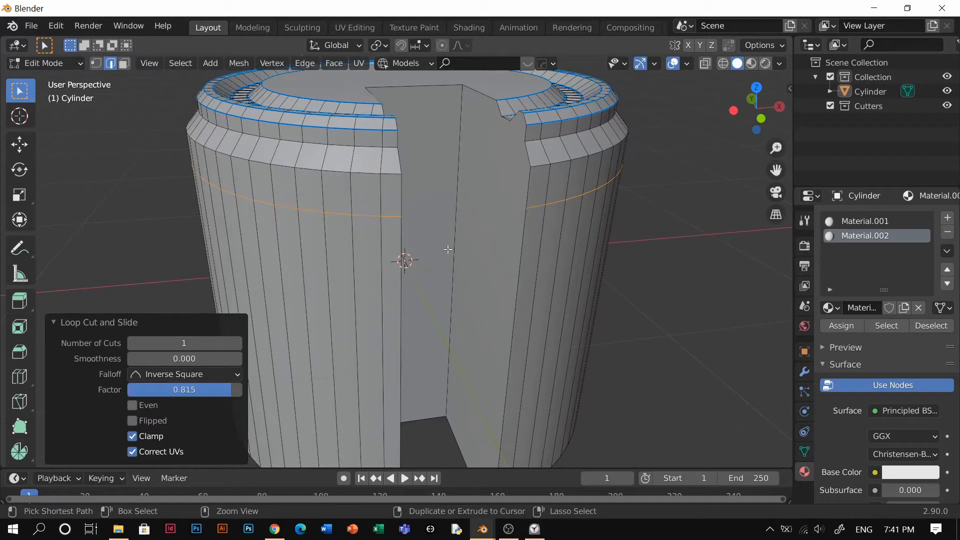
pyautogui.hotkey('ctrl', 'b')
pyautogui.press('Escape')
pyautogui.press('3')
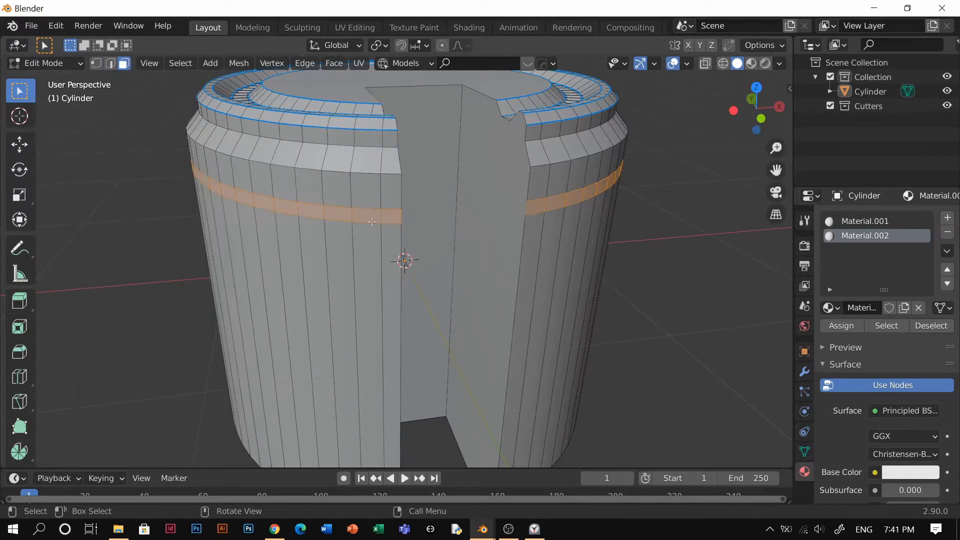
# Inset two alternate band faces beside the notch individually by about 0.007 m, and again by about 0.008 m, sunk about 0.006 m.
pyautogui.click(360, 215)
pyautogui.keyDown('shift'); pyautogui.click(315, 213); pyautogui.keyUp('shift')
pyautogui.scroll(3, 315, 213)
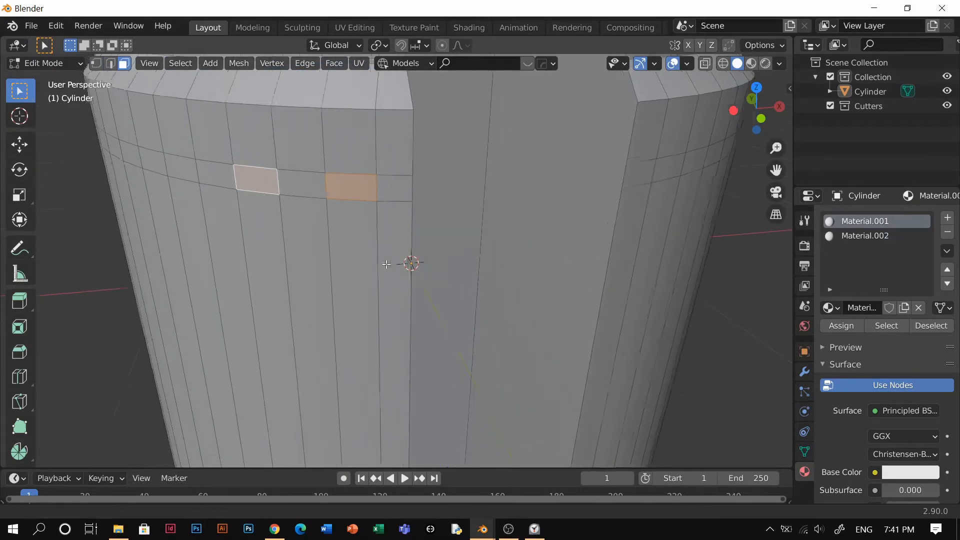
pyautogui.press('i')
pyautogui.click(636, 339)
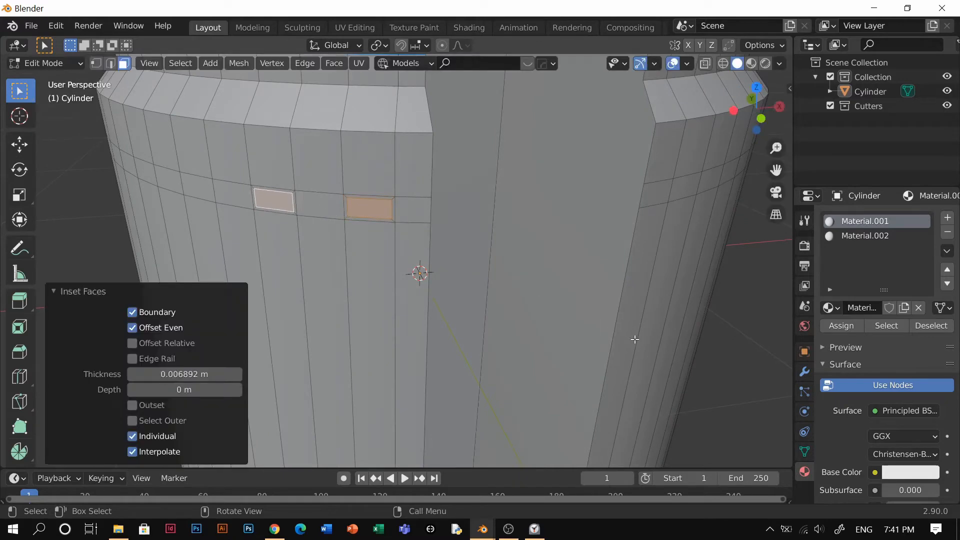
pyautogui.press('i')
pyautogui.press('ctrl')
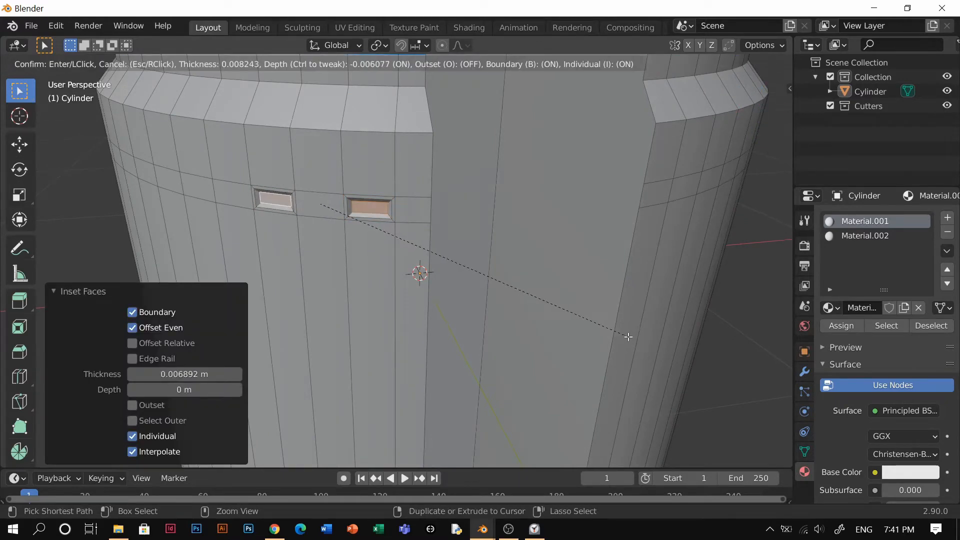
pyautogui.click(629, 336)
pyautogui.press('Tab')
# Mirror the cylinder mesh across the X axis so the two recessed slots repeat on the notch's other side.
pyautogui.click(367, 145)
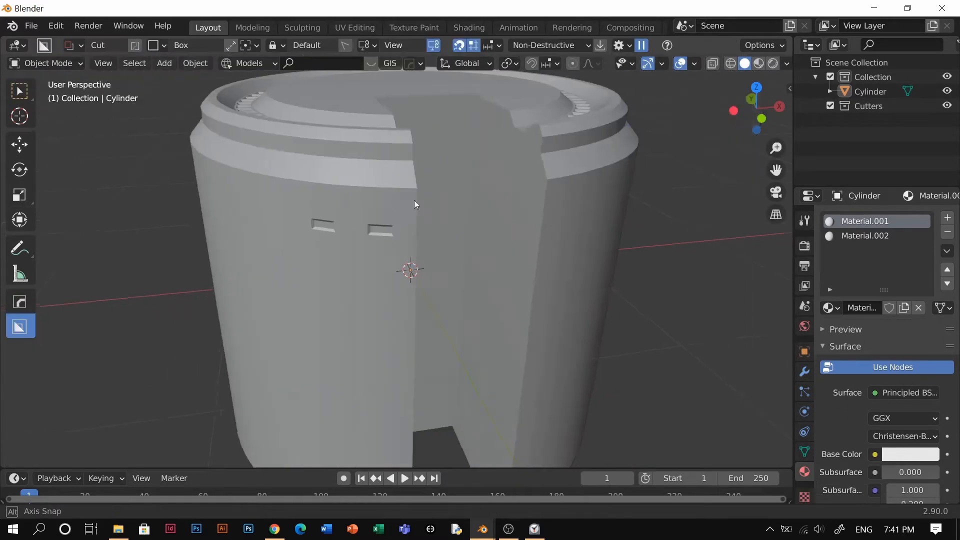
pyautogui.click(401, 230)
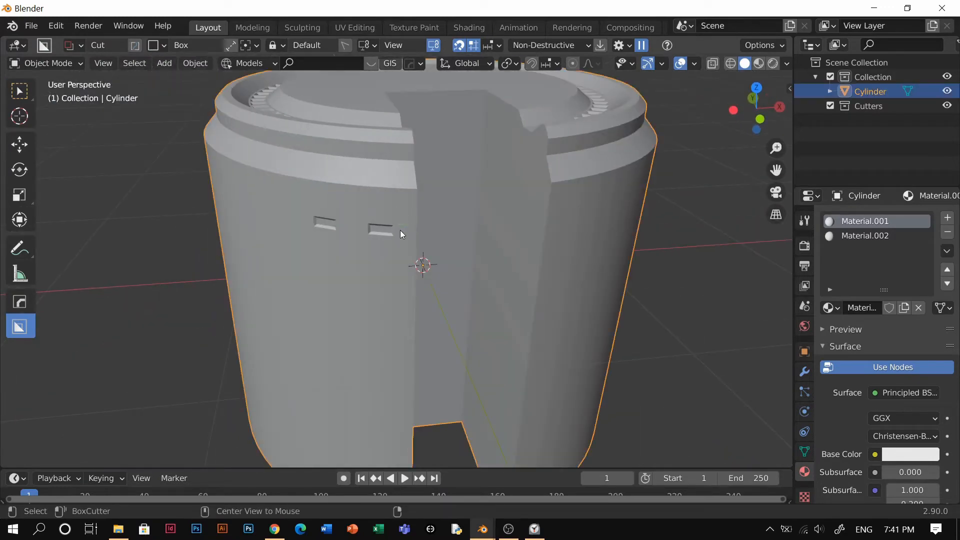
pyautogui.hotkey('alt', 'x')
pyautogui.click(298, 274)
pyautogui.moveTo(452, 224); pyautogui.dragTo(453, 196, button='middle')
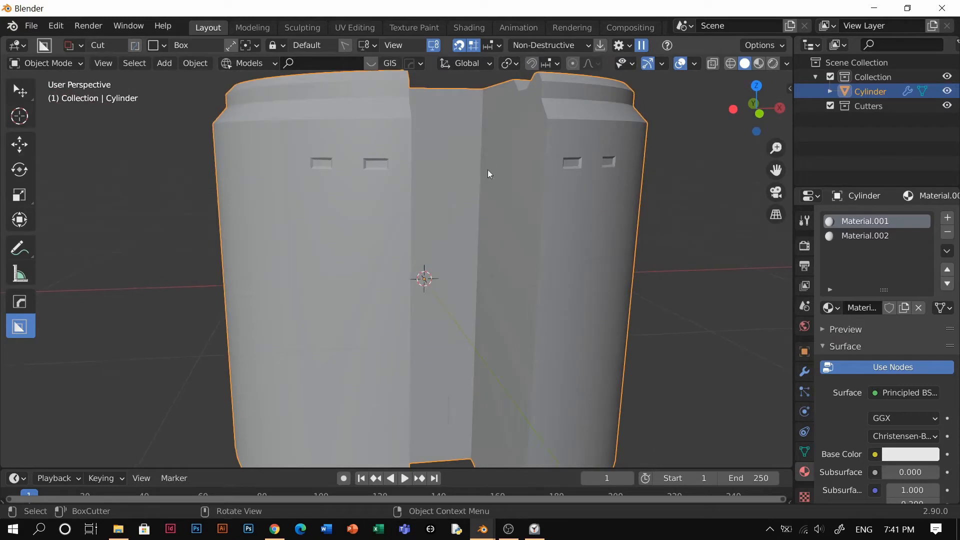
pyautogui.moveTo(472, 244); pyautogui.dragTo(485, 239, button='middle')
# Assign a new Emission material with strength 5 to the floor faces of the recessed side slots.
pyautogui.press('Tab')
pyautogui.click(604, 269)
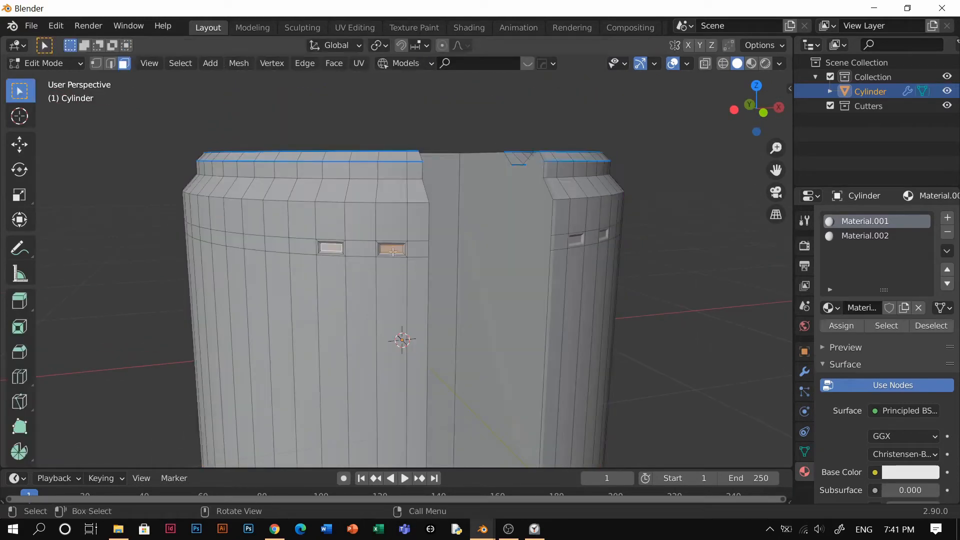
pyautogui.click(896, 236)
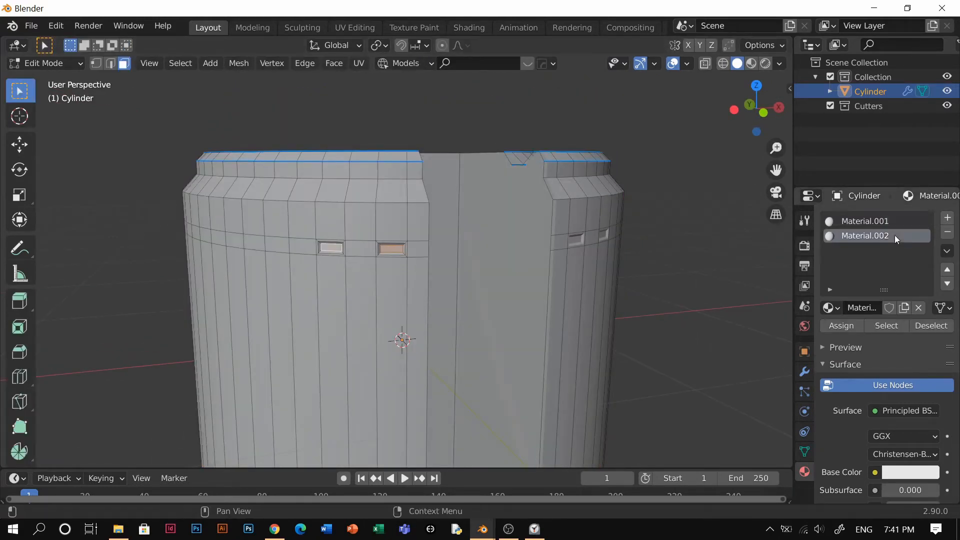
pyautogui.click(949, 218)
pyautogui.click(875, 309)
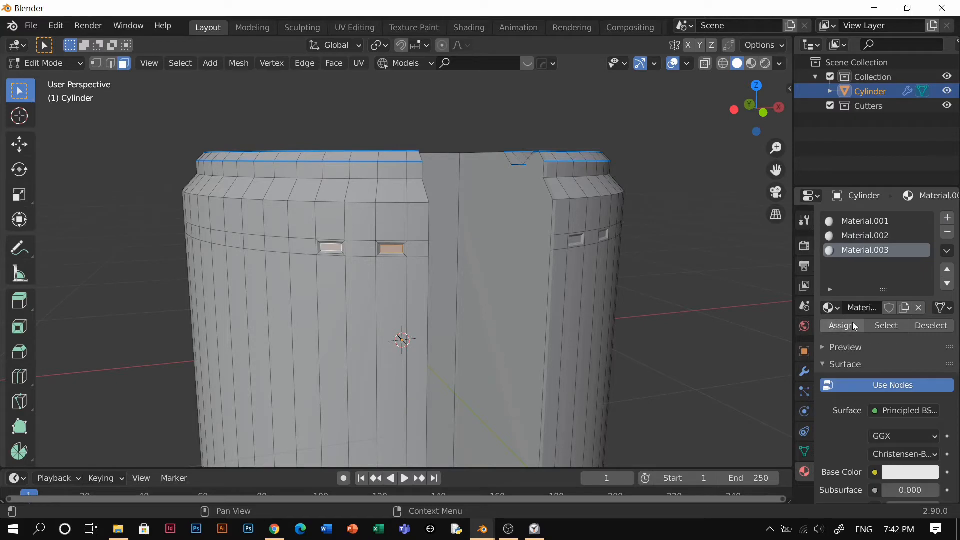
pyautogui.click(919, 407)
pyautogui.click(900, 413)
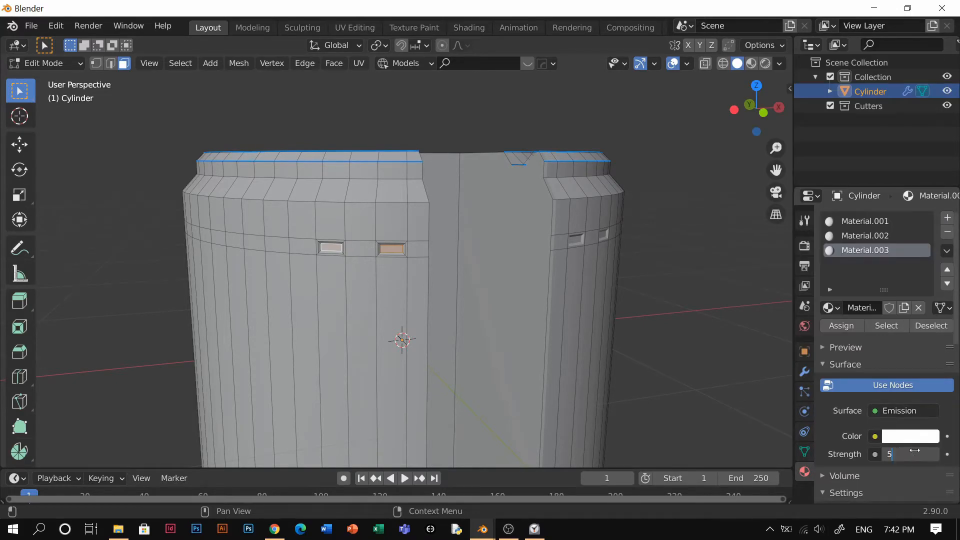
pyautogui.press('Return')
# Return to Object Mode and switch the viewport to Material Preview shading.
pyautogui.press('Tab')
pyautogui.press('z')
pyautogui.click(504, 237)
pyautogui.moveTo(503, 237); pyautogui.dragTo(516, 259, button='middle')
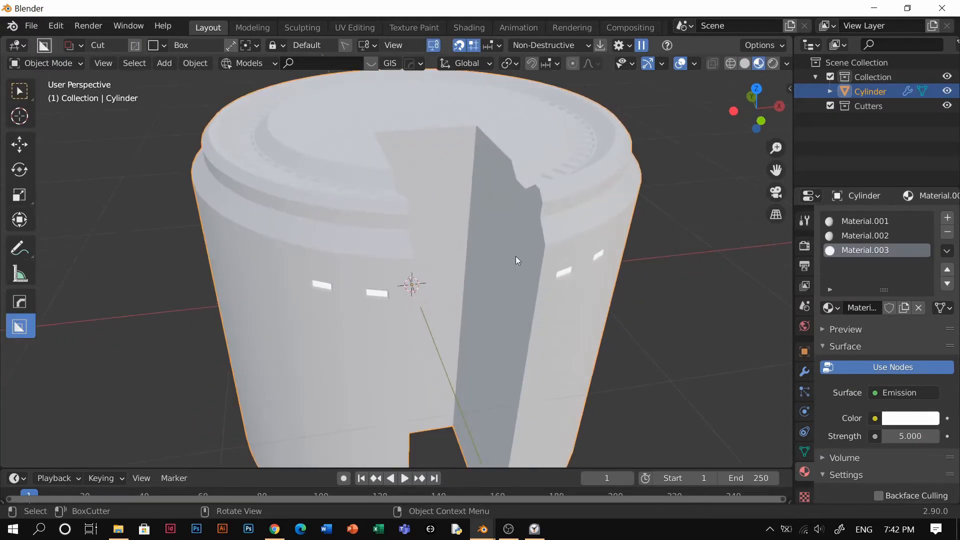
# Select the Material.001 slot and add a blank Principled material from the material list.
pyautogui.click(865, 221)
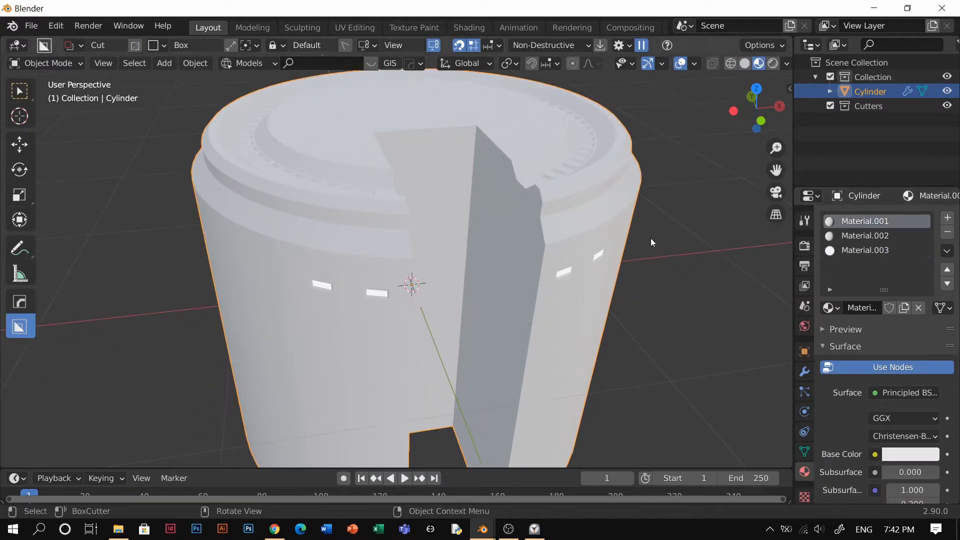
pyautogui.hotkey('alt', 'm')
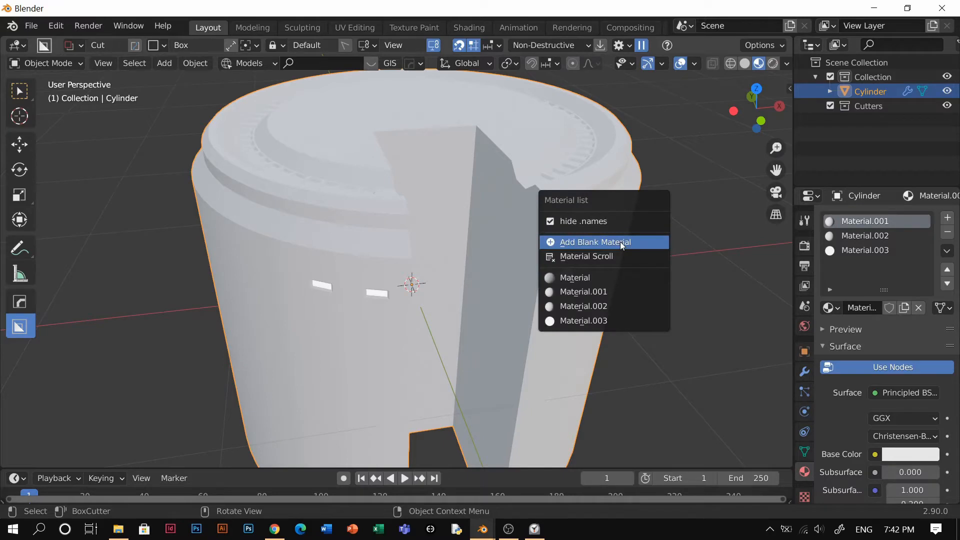
pyautogui.click(595, 242)
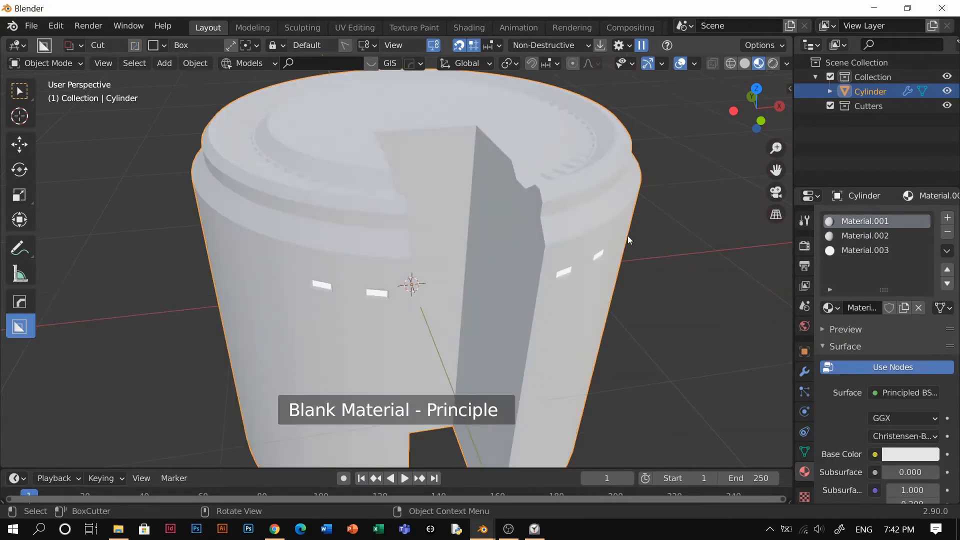
# Darken the Material.001 base color to a mid grey and set its Metallic value to 1.000.
pyautogui.click(896, 455)
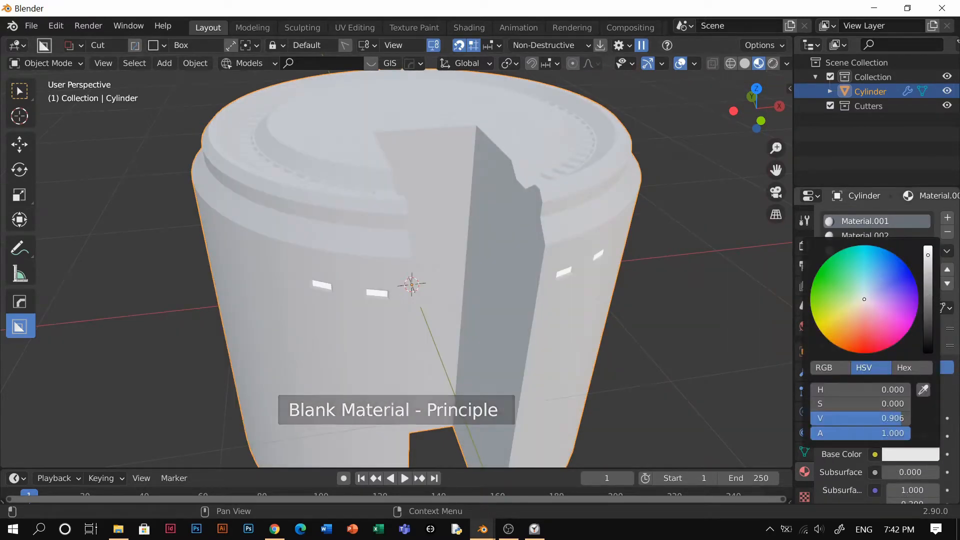
pyautogui.click(929, 294)
pyautogui.scroll(-3, 892, 446)
pyautogui.moveTo(895, 473); pyautogui.dragTo(951, 473)
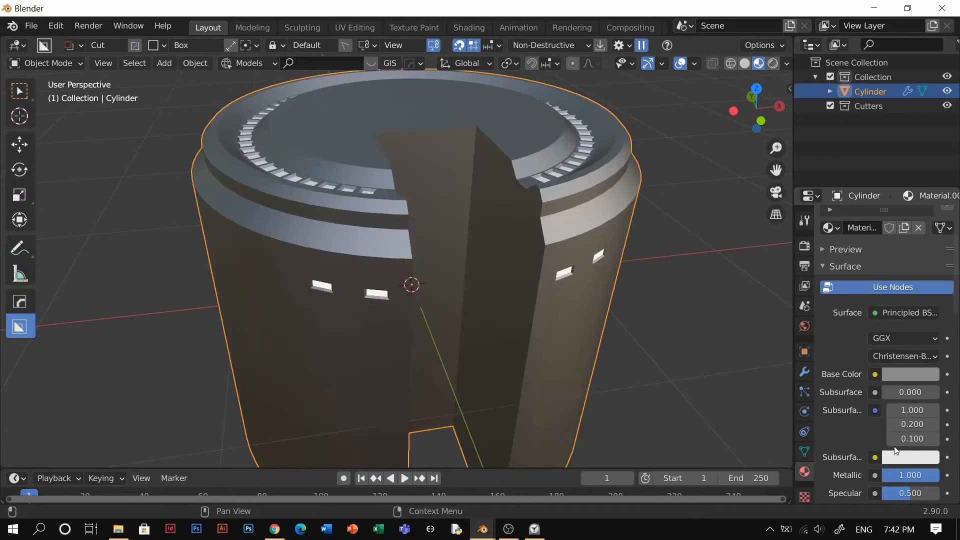
pyautogui.scroll(-6, 890, 434)
# Add a HardOps bevel to the barrel with 3 segments, about 0.003 width and Harden Normals enabled.
pyautogui.press('q')
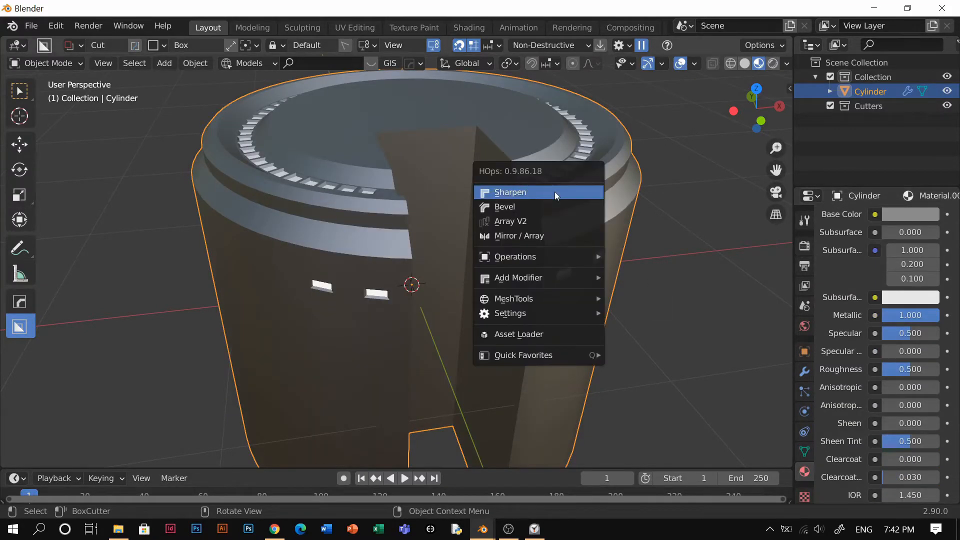
pyautogui.click(544, 206)
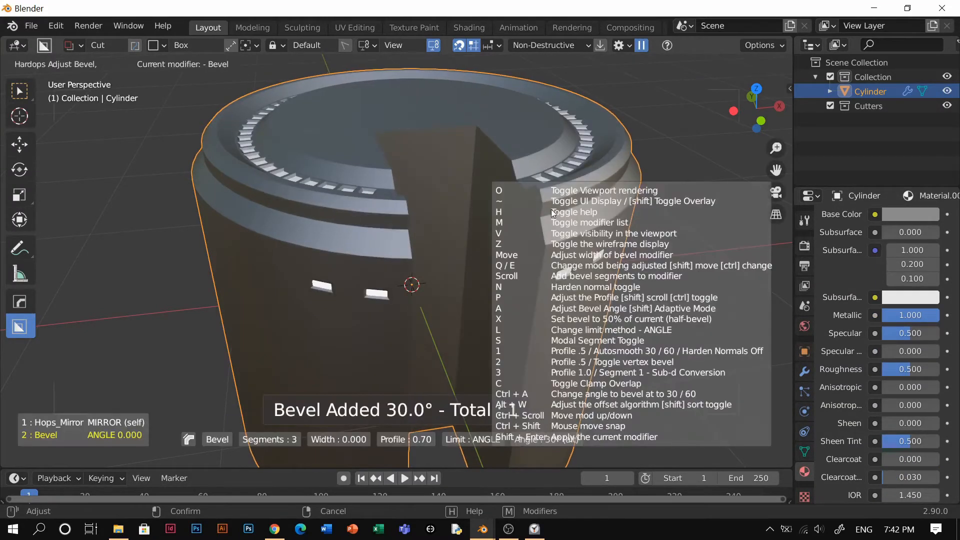
pyautogui.press('n')
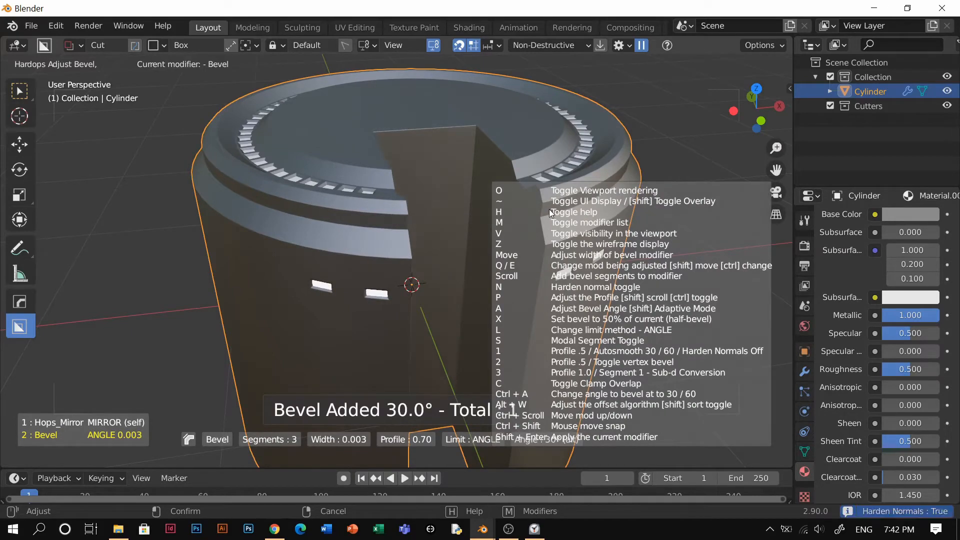
pyautogui.click(549, 210)
# Examine the beveled edges around the top recesses, notch and side slots, with the barrel deselected for a clear view.
pyautogui.moveTo(429, 213); pyautogui.dragTo(437, 240, button='middle')
pyautogui.scroll(4, 403, 261)
pyautogui.scroll(-5, 403, 261)
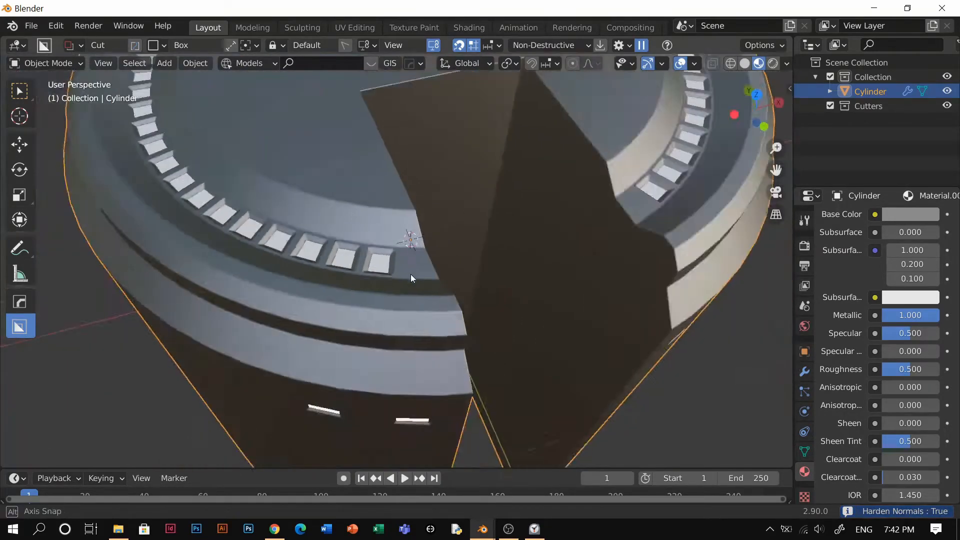
pyautogui.moveTo(410, 274); pyautogui.dragTo(523, 198, button='middle')
pyautogui.scroll(4, 509, 212)
pyautogui.scroll(-4, 509, 212)
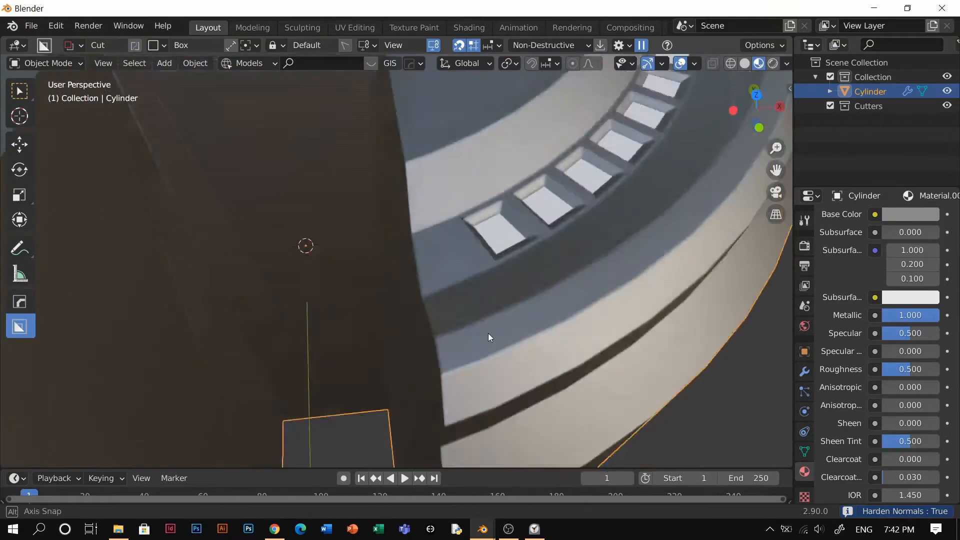
pyautogui.moveTo(488, 333); pyautogui.dragTo(517, 165, button='middle')
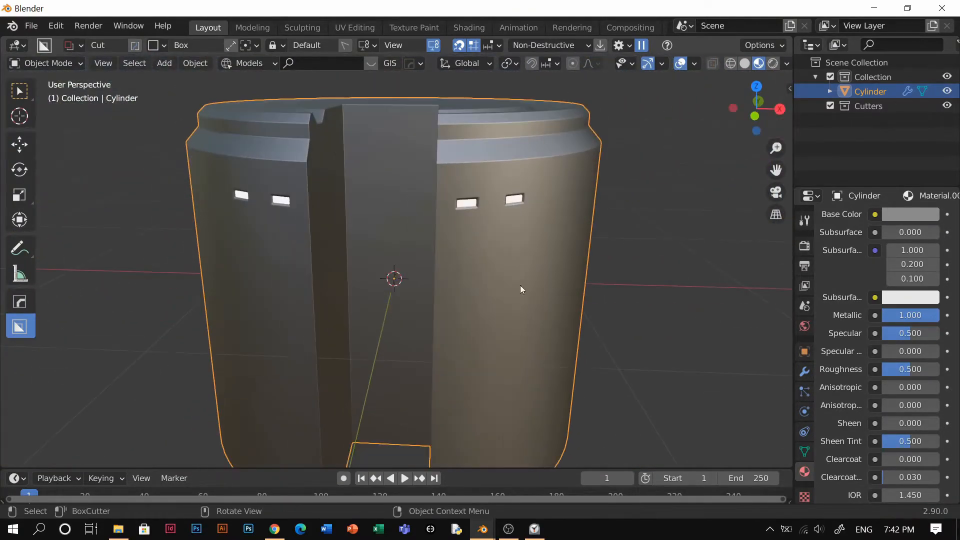
pyautogui.moveTo(520, 285); pyautogui.dragTo(576, 265, button='middle')
pyautogui.click(599, 269)
pyautogui.scroll(-3, 490, 288)
pyautogui.moveTo(480, 287); pyautogui.dragTo(471, 309, button='middle')
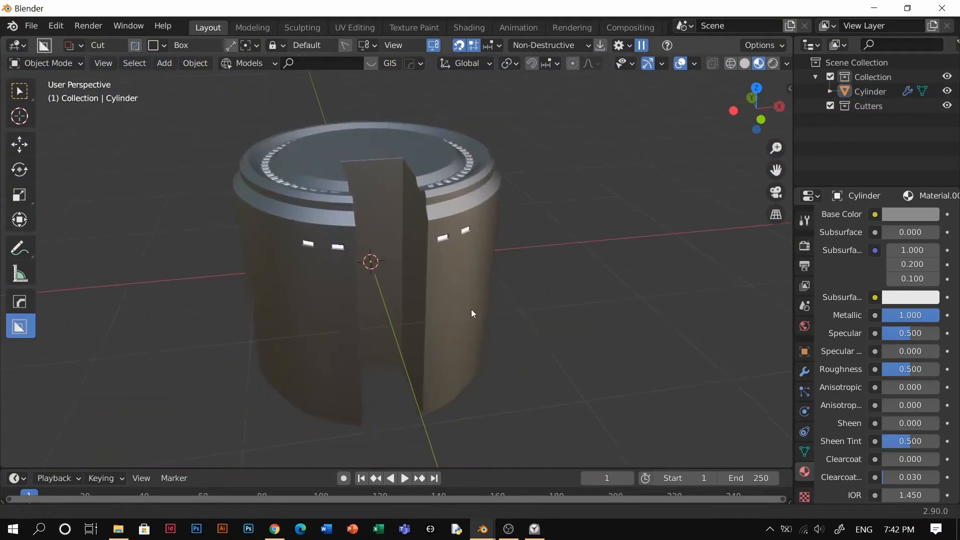
# Add a mesh cylinder with 32 vertices at the barrel's center.
pyautogui.hotkey('shift', 'a')
pyautogui.moveTo(440, 170)
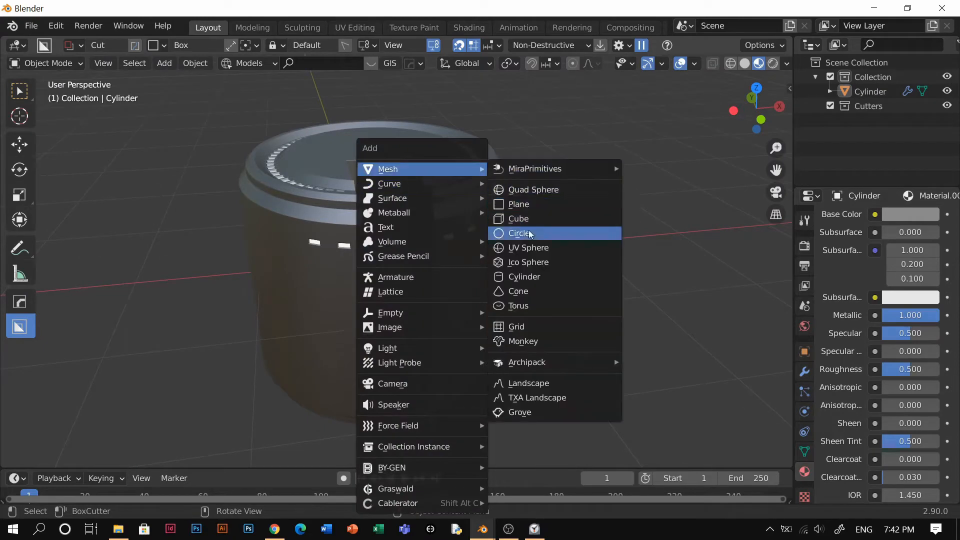
pyautogui.click(524, 276)
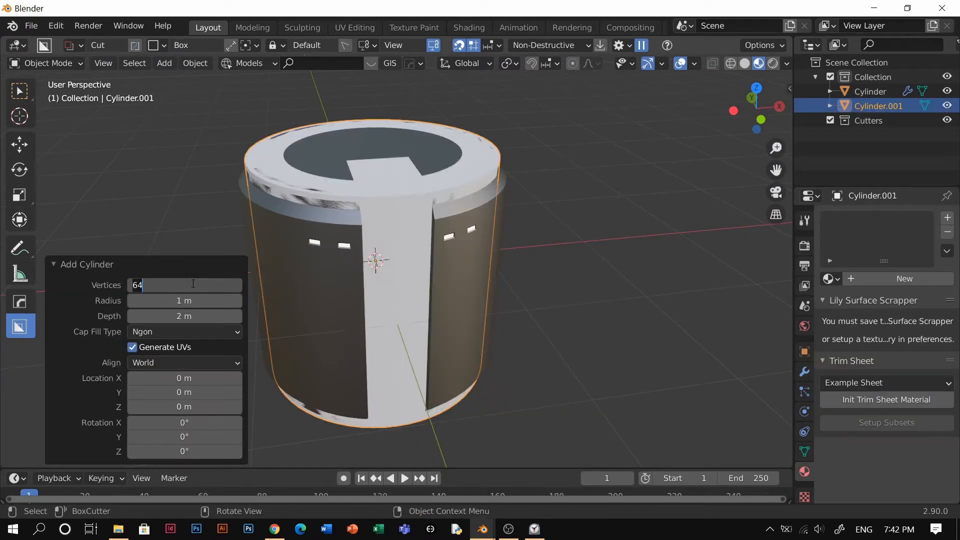
pyautogui.press('Return')
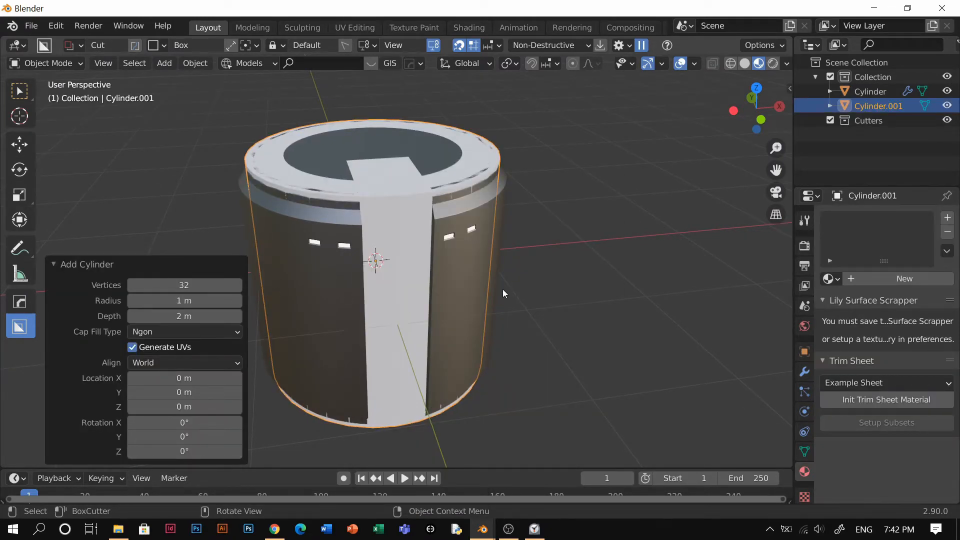
# Scale the new cylinder down to about 0.227 and rotate it 90° about the Y axis.
pyautogui.press('s')
pyautogui.click(404, 272)
pyautogui.write('s')
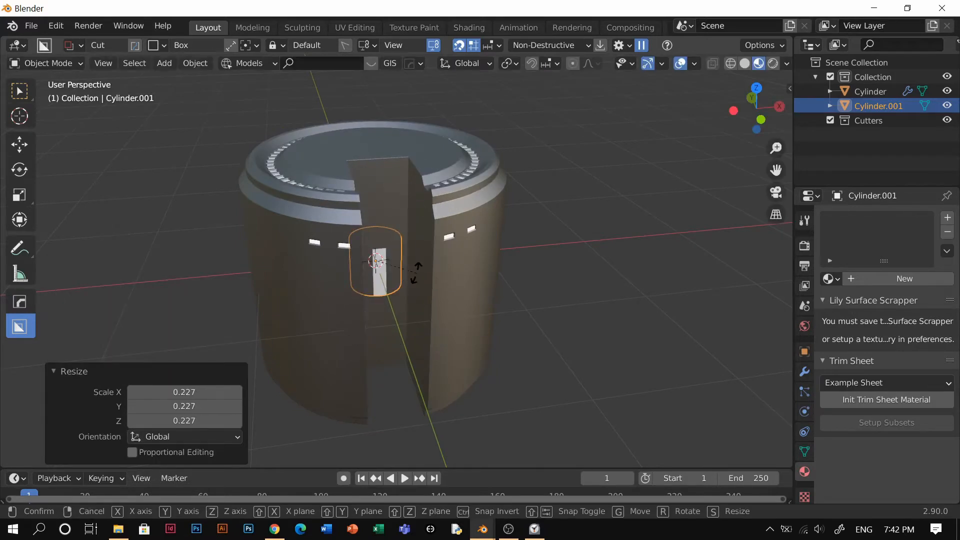
pyautogui.write('ry90')
pyautogui.press('Return')
# Move the small cylinder along the Y axis into the notch and scale it to about 0.467.
pyautogui.press('g')
pyautogui.press('y')
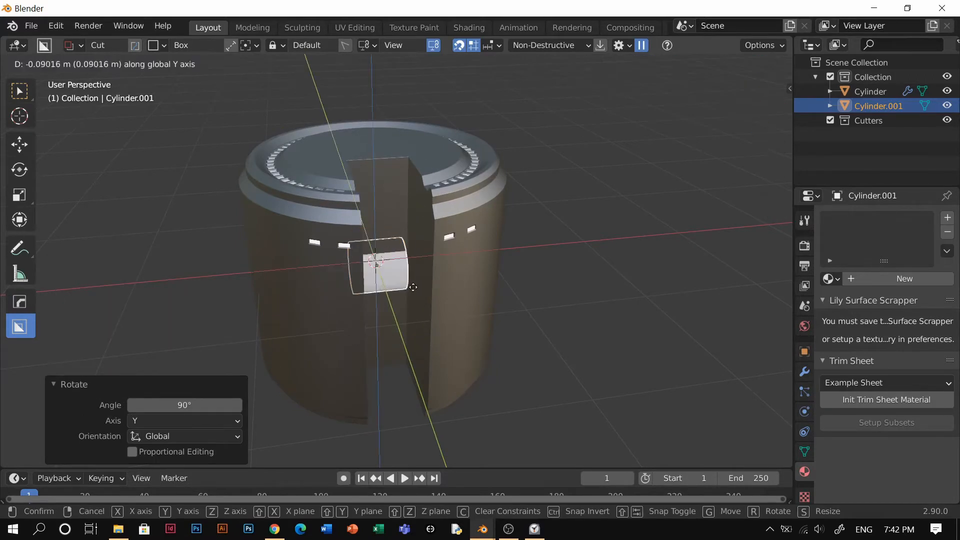
pyautogui.click(427, 302)
pyautogui.press('s')
pyautogui.click(439, 303)
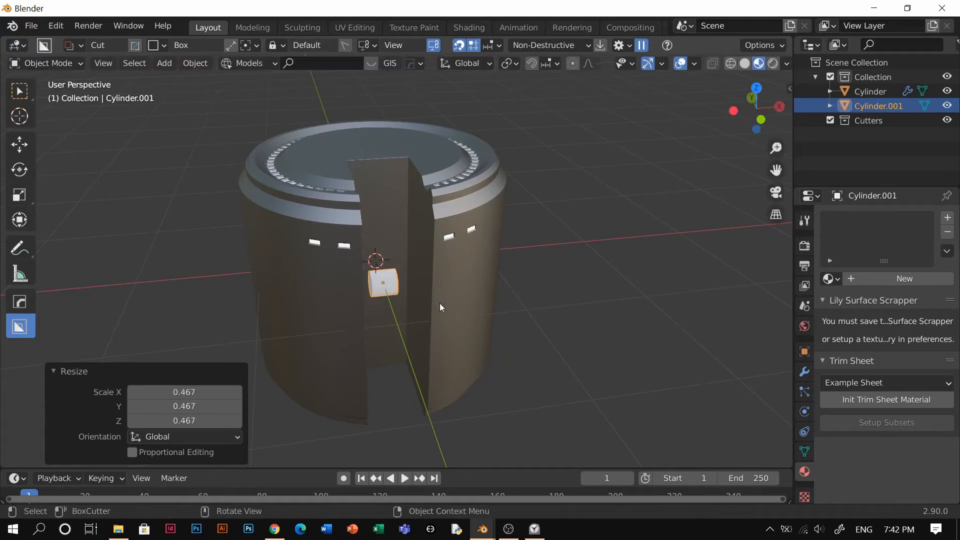
# Stretch the small cylinder along X by about 2.669 and raise it about 0.784 m along Z.
pyautogui.press('s')
pyautogui.press('x')
pyautogui.press('Escape')
pyautogui.press('g')
pyautogui.press('z')
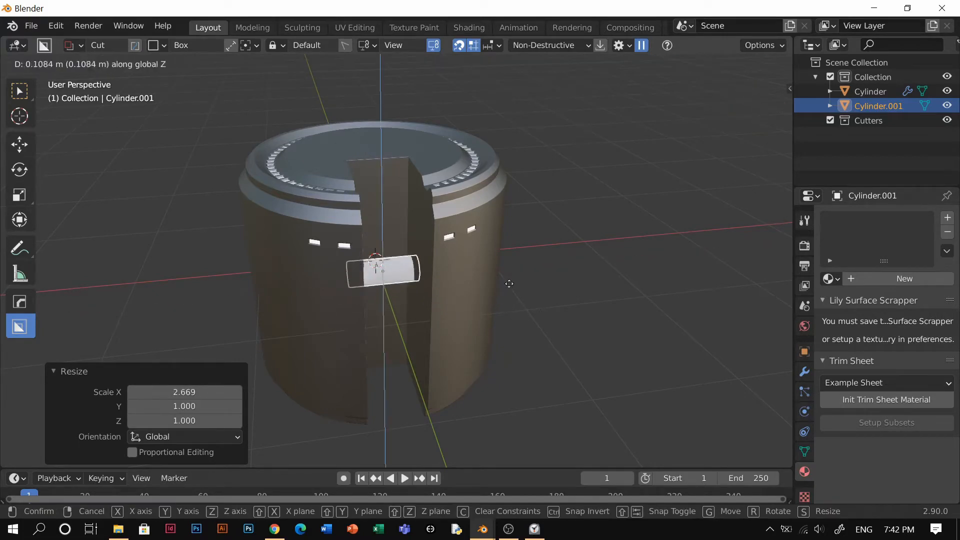
pyautogui.click(527, 231)
# Enlarge the small cylinder slightly to fill the notch and apply HardOps Sharpen at 30°.
pyautogui.moveTo(526, 228); pyautogui.dragTo(421, 275, button='middle')
pyautogui.scroll(2, 423, 250)
pyautogui.press('s')
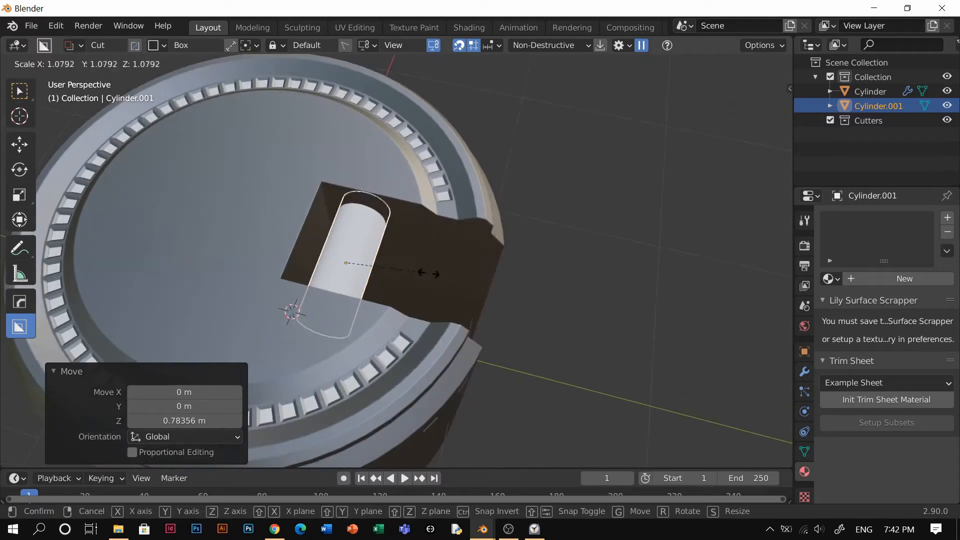
pyautogui.click(434, 274)
pyautogui.press('q')
pyautogui.click(428, 260)
# Move the small cylinder about -0.061 m along the Y axis, away from the notch's back wall.
pyautogui.press('g')
pyautogui.press('y')
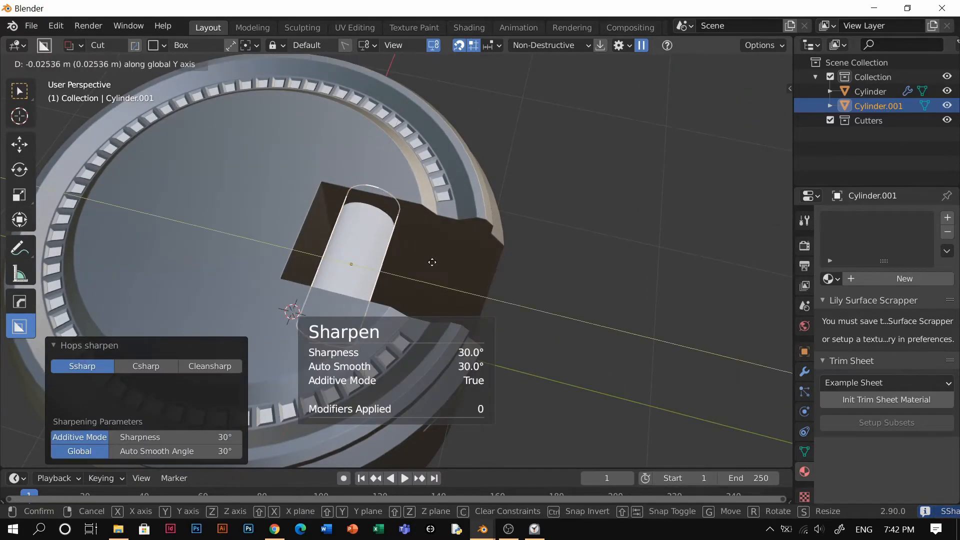
pyautogui.click(442, 270)
pyautogui.press('q')
pyautogui.press('Escape')
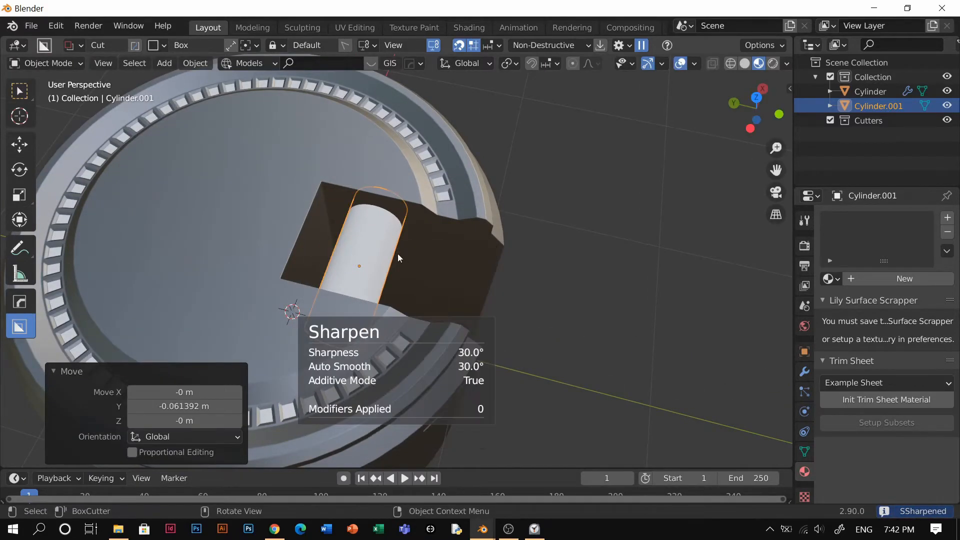
# In Edit Mode, inset the small cylinder's curved side faces as one band by about 0.35.
pyautogui.press('Tab')
pyautogui.moveTo(397, 256); pyautogui.dragTo(361, 231, button='middle')
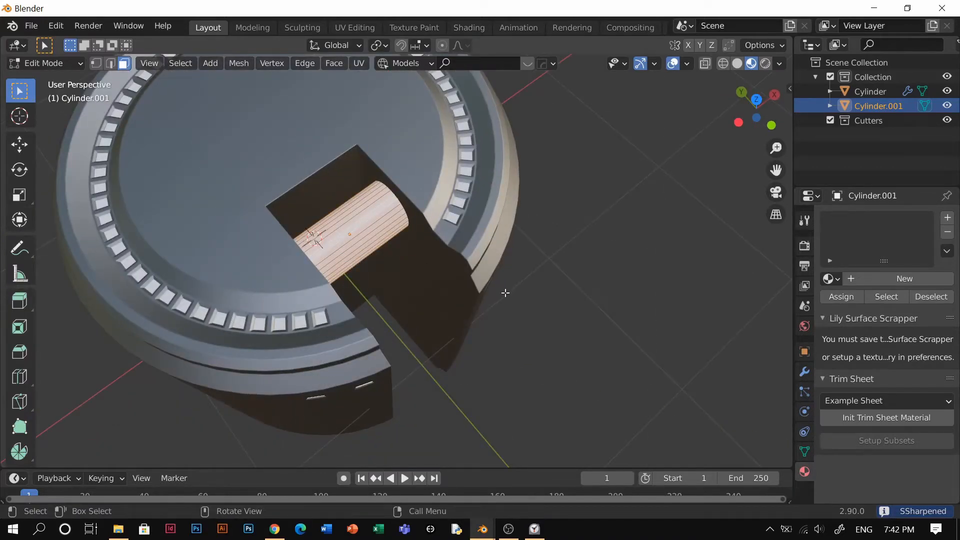
pyautogui.press('i')
pyautogui.press('i')
pyautogui.press('i')
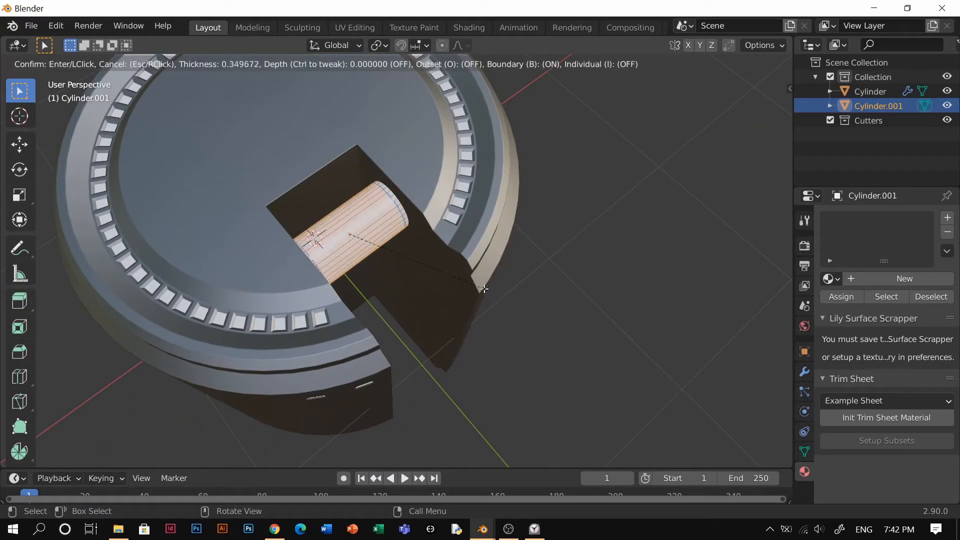
pyautogui.click(486, 289)
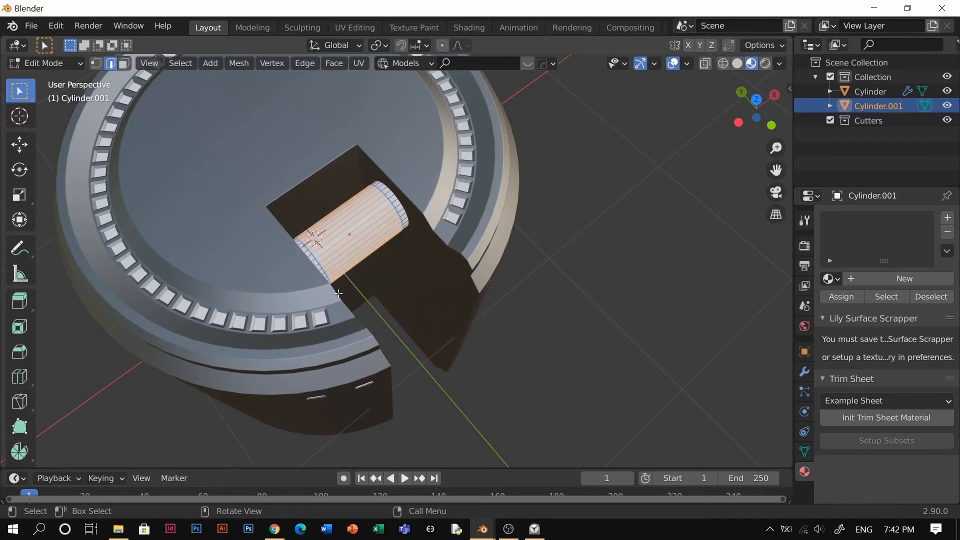
# Narrow the small cylinder's inset middle band by scaling its faces along X to about 0.909.
pyautogui.moveTo(480, 295); pyautogui.dragTo(448, 348, button='middle')
pyautogui.scroll(5, 448, 347)
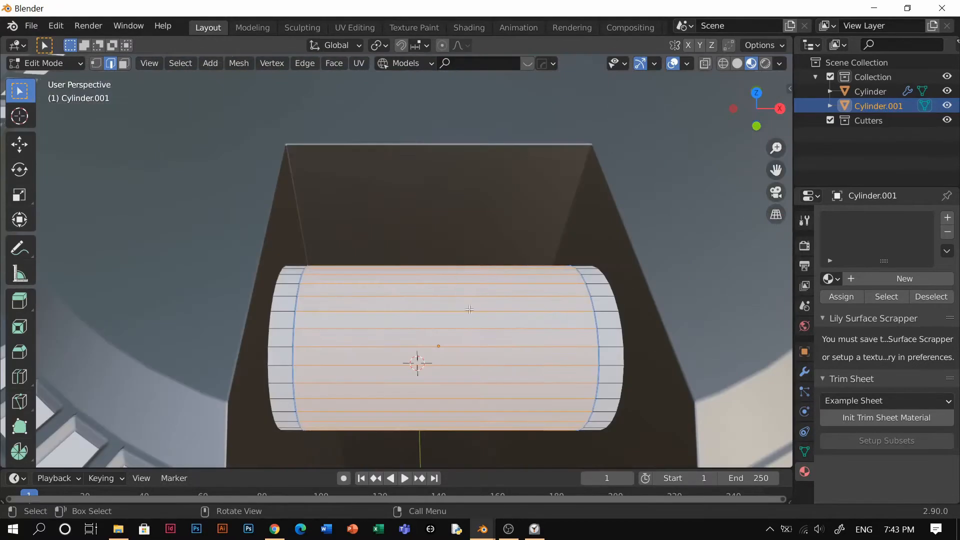
pyautogui.press('3')
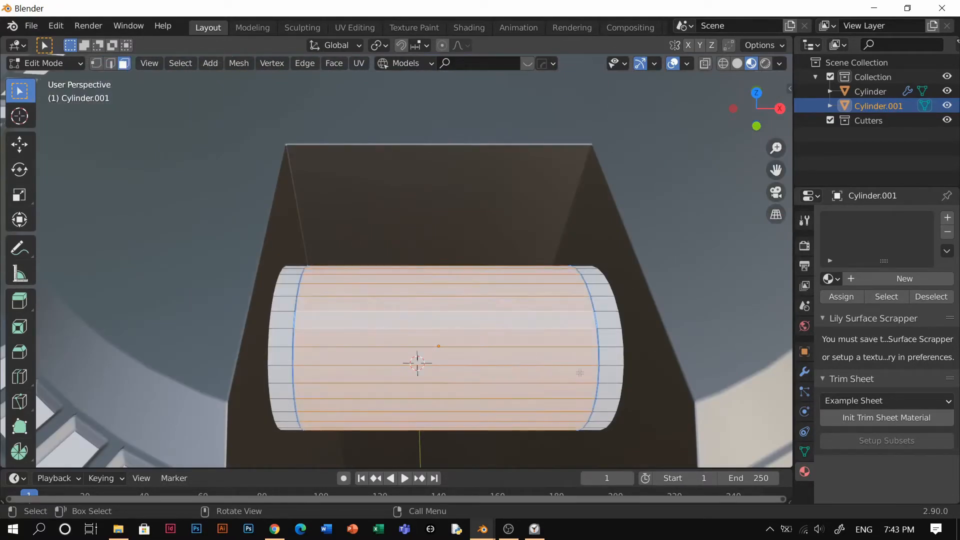
pyautogui.press('s')
pyautogui.press('x')
pyautogui.click(617, 363)
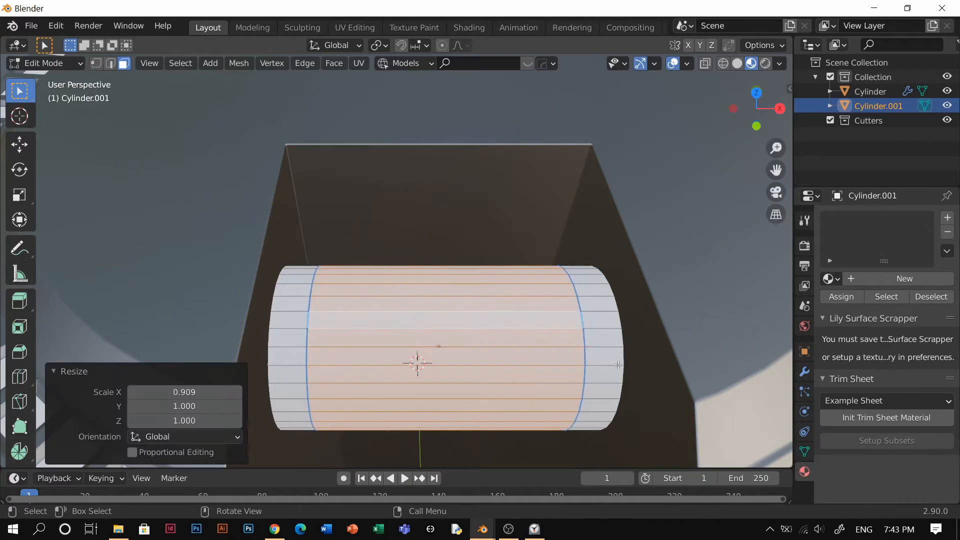
# Bevel the two edge loops bounding the small cylinder's middle band with one segment.
pyautogui.press('2')
pyautogui.keyDown('alt'); pyautogui.click(583, 376); pyautogui.keyUp('alt')
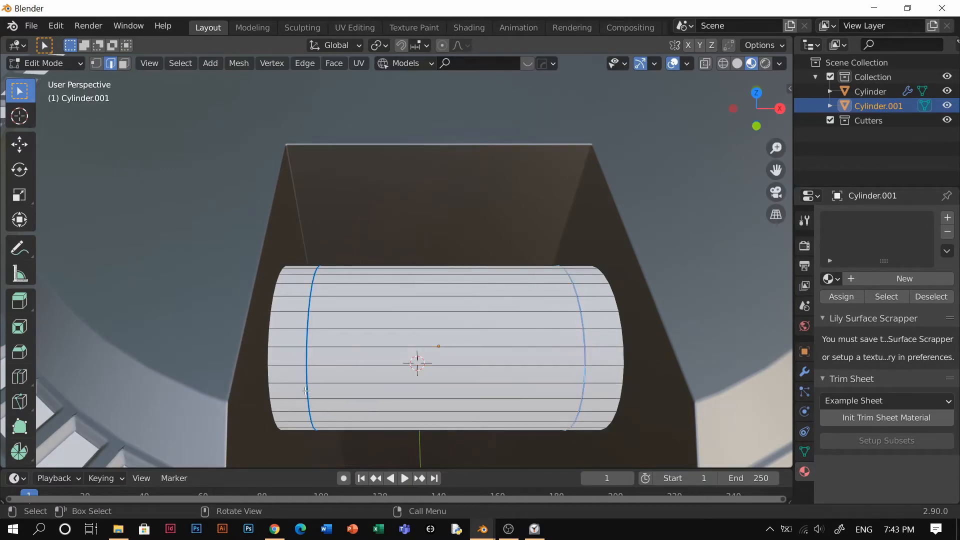
pyautogui.hotkey('ctrl', 'b')
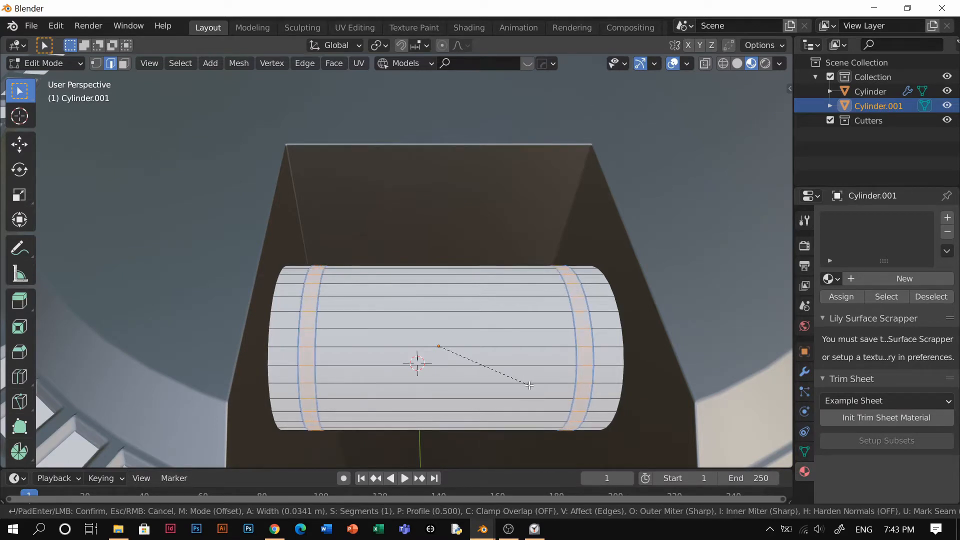
pyautogui.click(508, 373)
# Fatten the small cylinder's middle band of faces outward into a raised collar and return to Object Mode.
pyautogui.press('Tab')
pyautogui.click(506, 360)
pyautogui.doubleClick(506, 360)
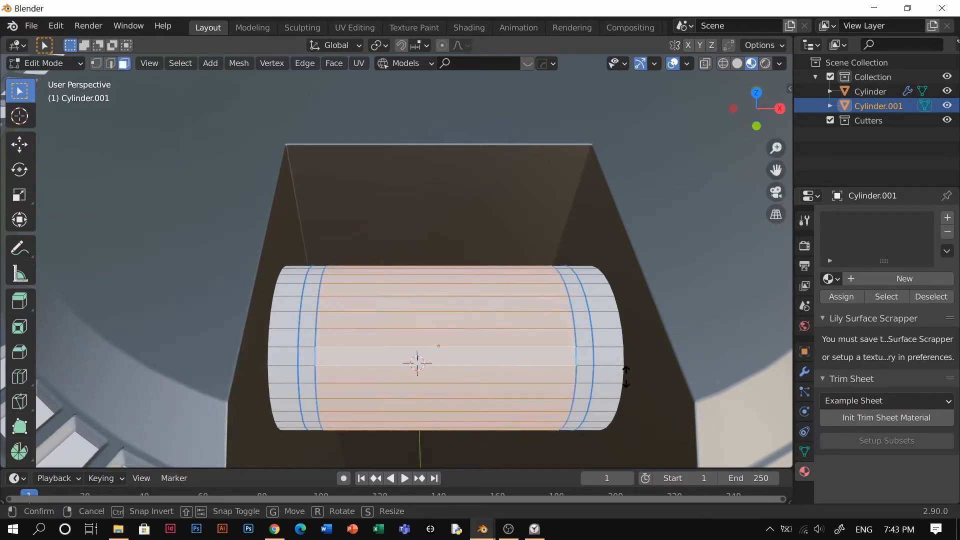
pyautogui.hotkey('alt', 's')
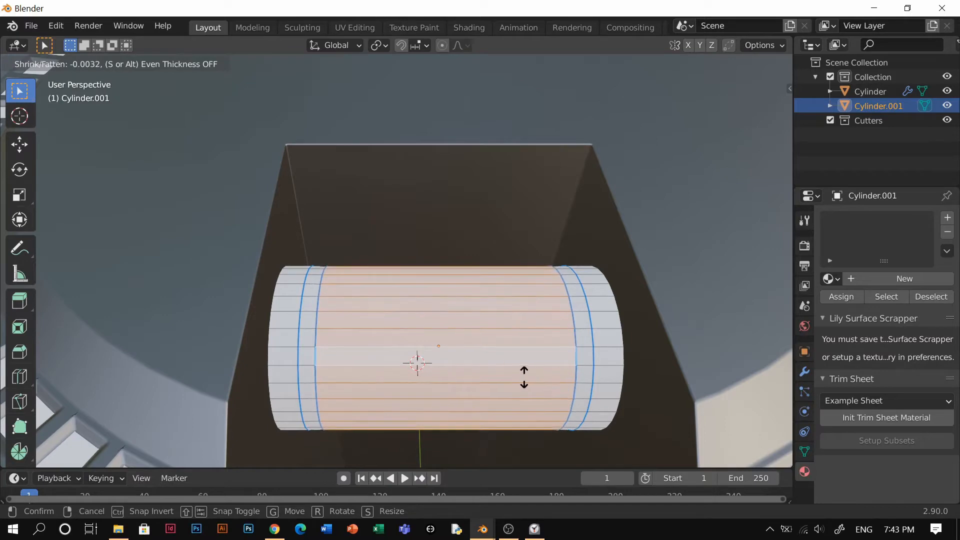
pyautogui.click(238, 309)
pyautogui.press('Tab')
# Assign a blank Principled material to the small cylinder with the Unique Material option enabled.
pyautogui.scroll(-4, 533, 237)
pyautogui.moveTo(525, 311); pyautogui.dragTo(494, 308, button='middle')
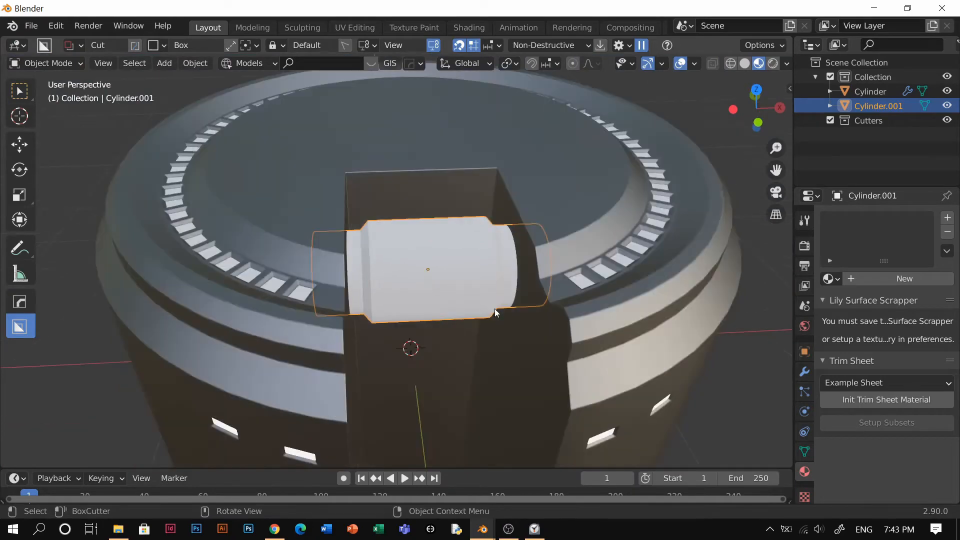
pyautogui.scroll(-2, 494, 308)
pyautogui.hotkey('shift', 'ctrl', 'm')
pyautogui.click(566, 296)
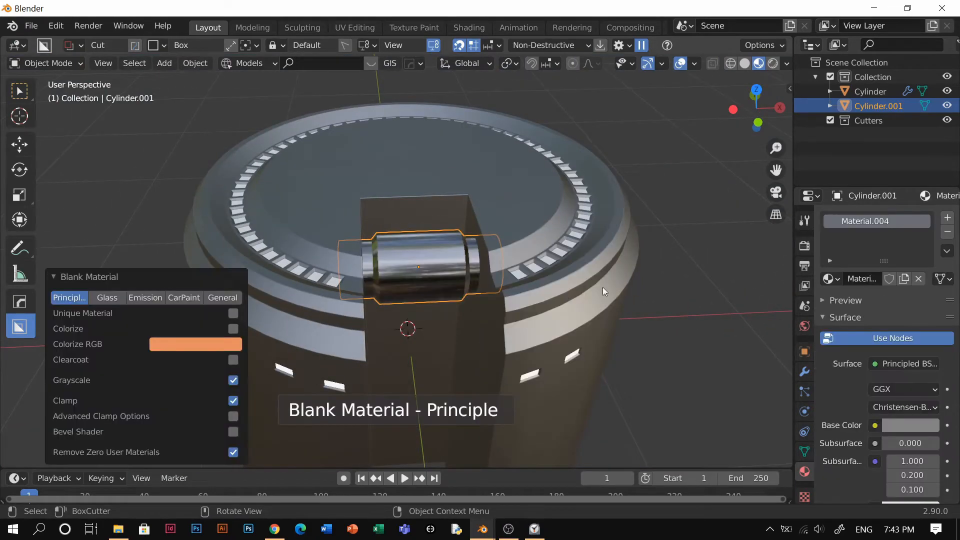
pyautogui.click(233, 313)
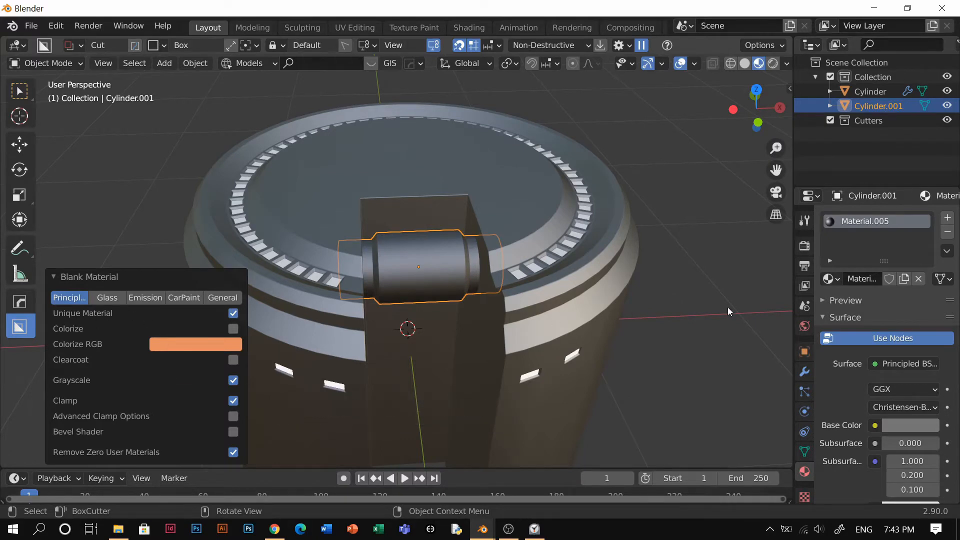
# Darken the base color of the small cylinder's Material.005.
pyautogui.moveTo(464, 275); pyautogui.dragTo(412, 298, button='middle')
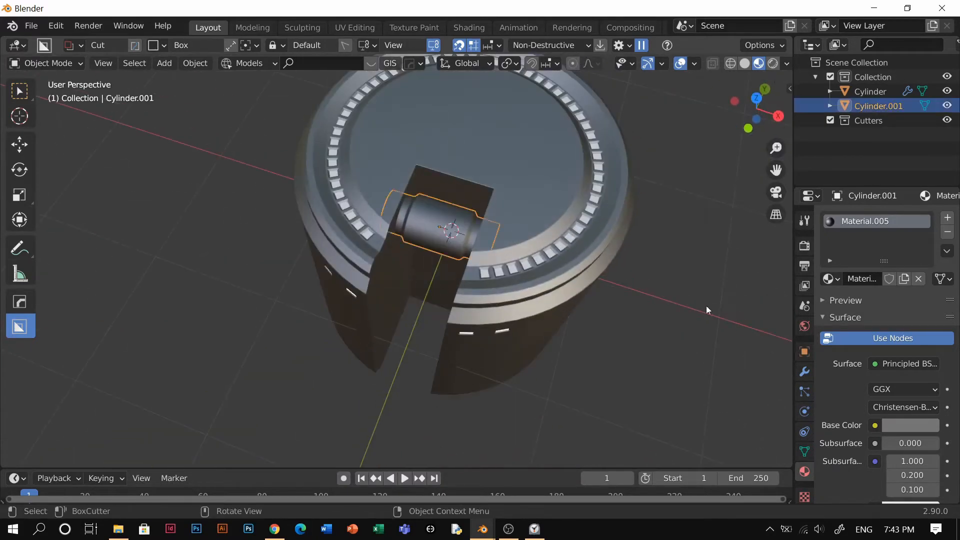
pyautogui.click(909, 422)
pyautogui.moveTo(926, 295); pyautogui.dragTo(926, 320)
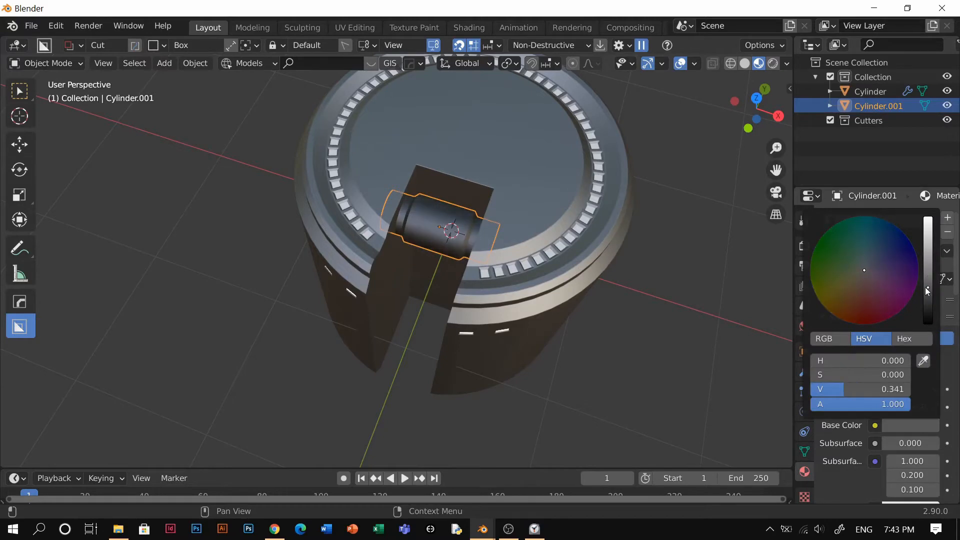
pyautogui.click(625, 280)
# Array the small cylinder along the Y axis with a count of 2 and a constant offset of about -2.6.
pyautogui.moveTo(510, 279); pyautogui.dragTo(499, 256, button='middle')
pyautogui.click(441, 262)
pyautogui.moveTo(450, 280); pyautogui.dragTo(539, 312, button='middle')
pyautogui.press('q')
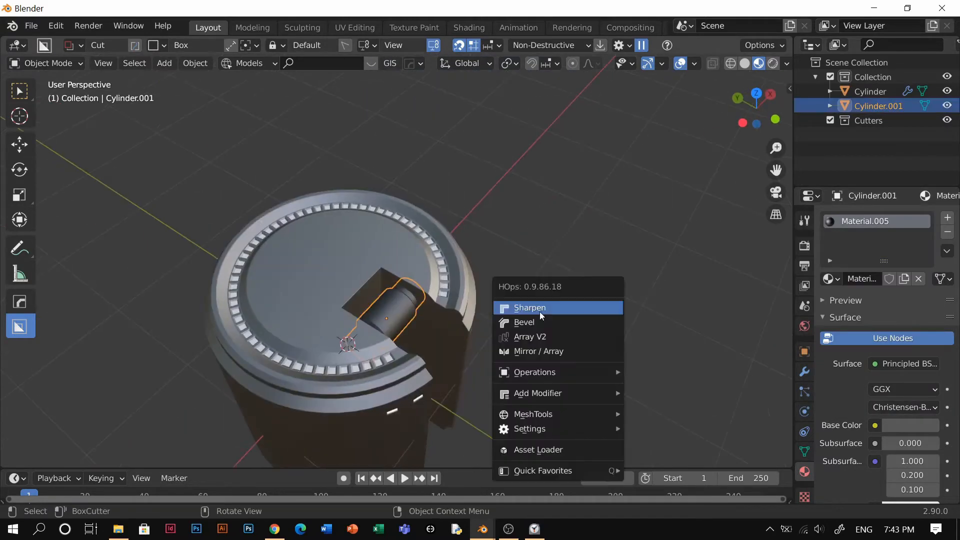
pyautogui.click(550, 339)
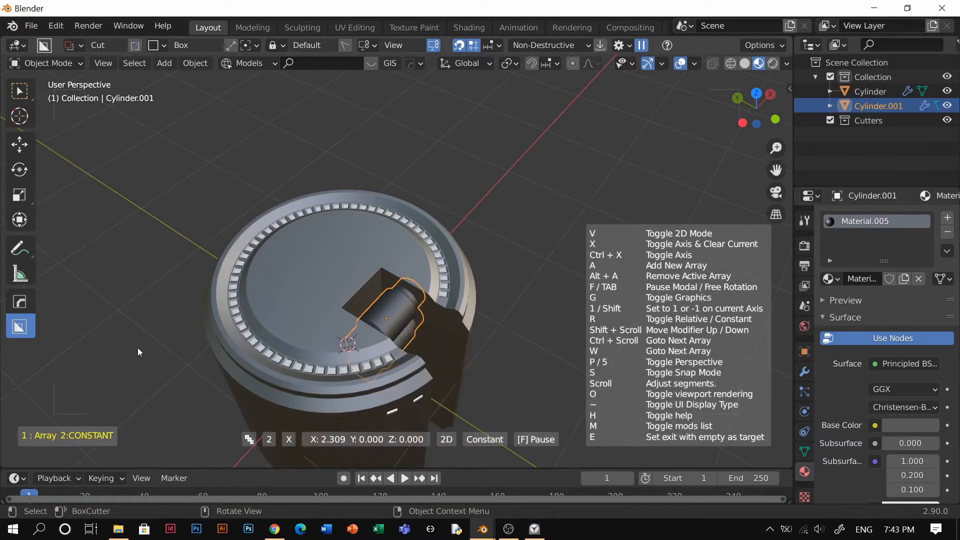
pyautogui.press('x')
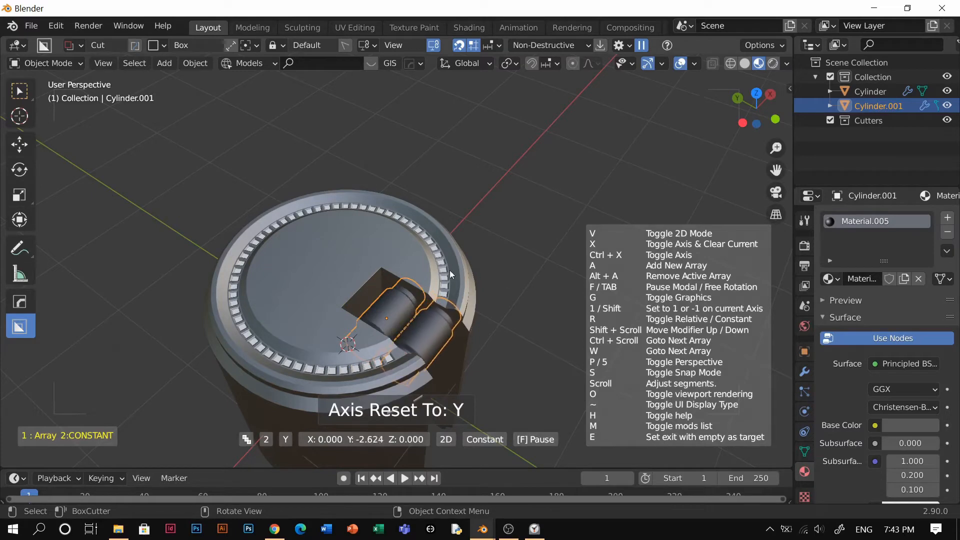
pyautogui.click(435, 269)
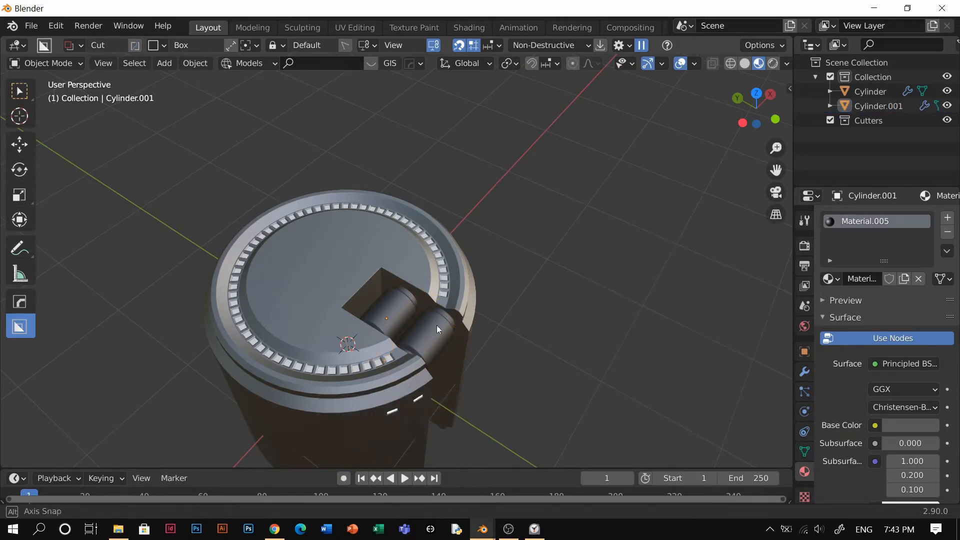
# Try to inset the barrel's top face in Edit Mode.
pyautogui.moveTo(437, 325)
pyautogui.mouseDown(button='middle')
pyautogui.moveTo(454, 365)
pyautogui.moveTo(304, 234)
pyautogui.moveTo(388, 326)
pyautogui.moveTo(428, 283)
pyautogui.moveTo(450, 322)
pyautogui.mouseUp(button='middle')
pyautogui.scroll(-4, 493, 300)
pyautogui.click(437, 199)
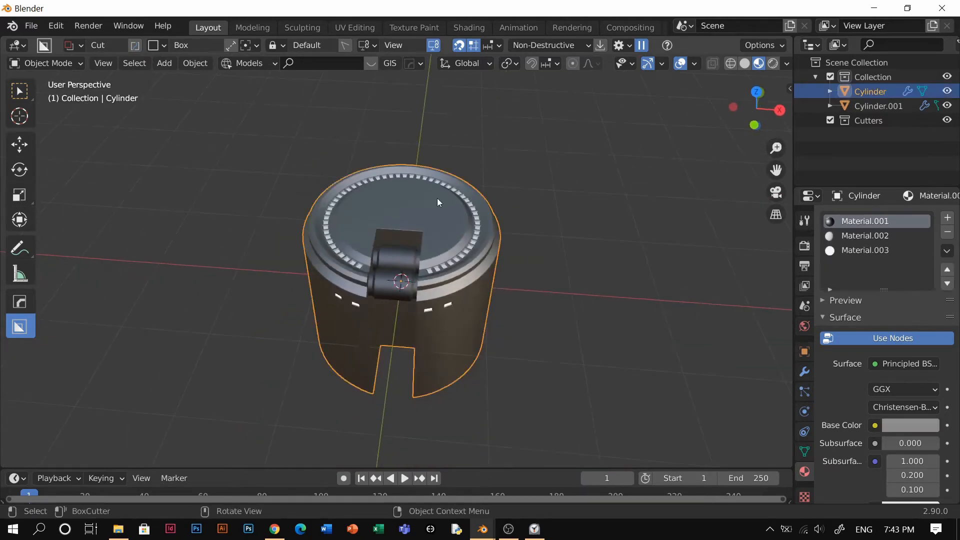
pyautogui.press('Tab')
pyautogui.click(436, 236)
pyautogui.scroll(3, 494, 333)
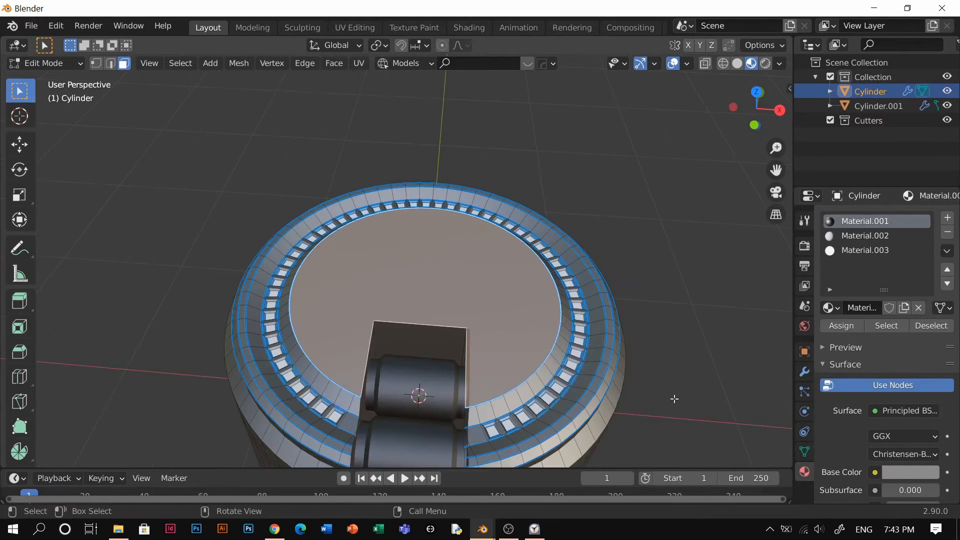
pyautogui.press('i')
pyautogui.press('Escape')
# Return the barrel to Object Mode and apply its Mirror modifier.
pyautogui.moveTo(667, 394); pyautogui.dragTo(523, 306, button='middle')
pyautogui.hotkey('ctrl', 'Tab')
pyautogui.click(439, 304)
pyautogui.scroll(3, 439, 320)
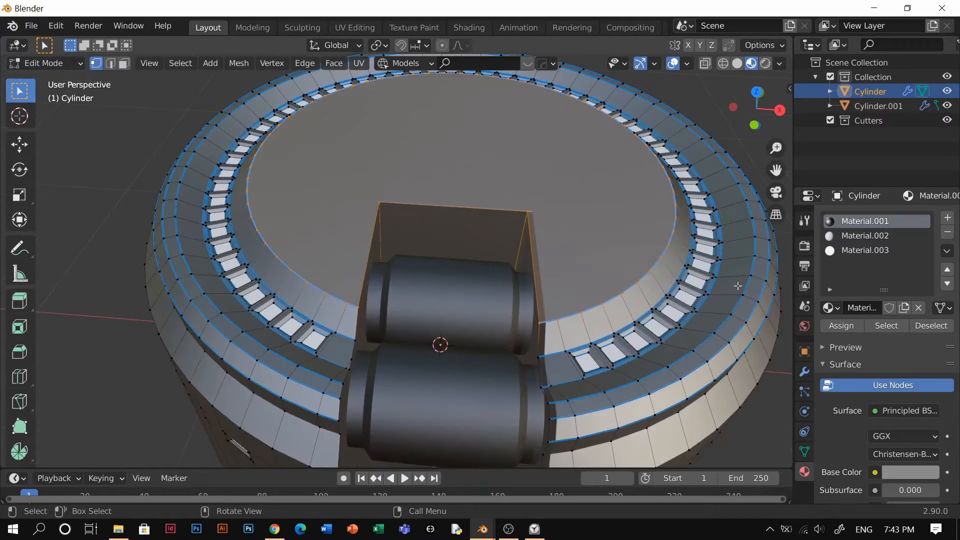
pyautogui.click(805, 372)
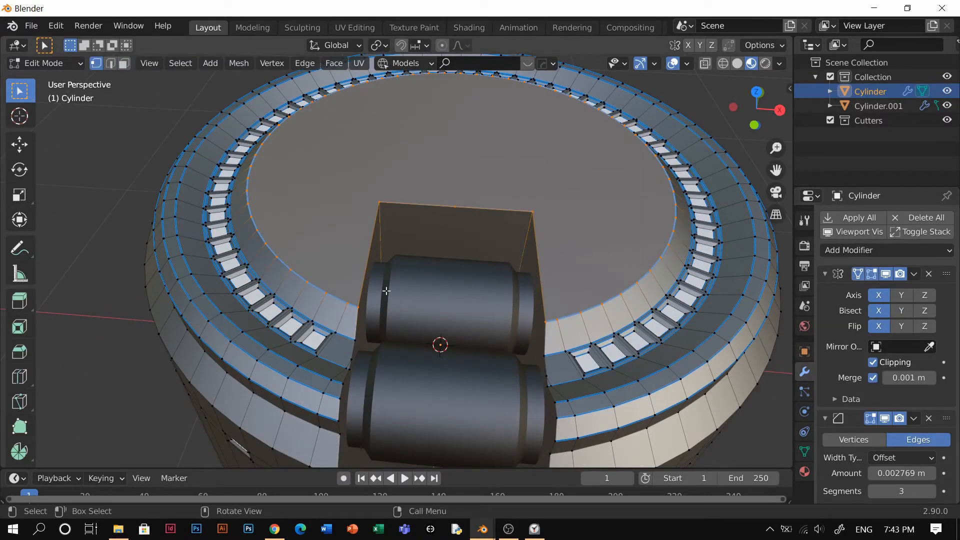
pyautogui.click(366, 300)
pyautogui.scroll(2, 365, 308)
pyautogui.press('Tab')
pyautogui.scroll(-5, 571, 146)
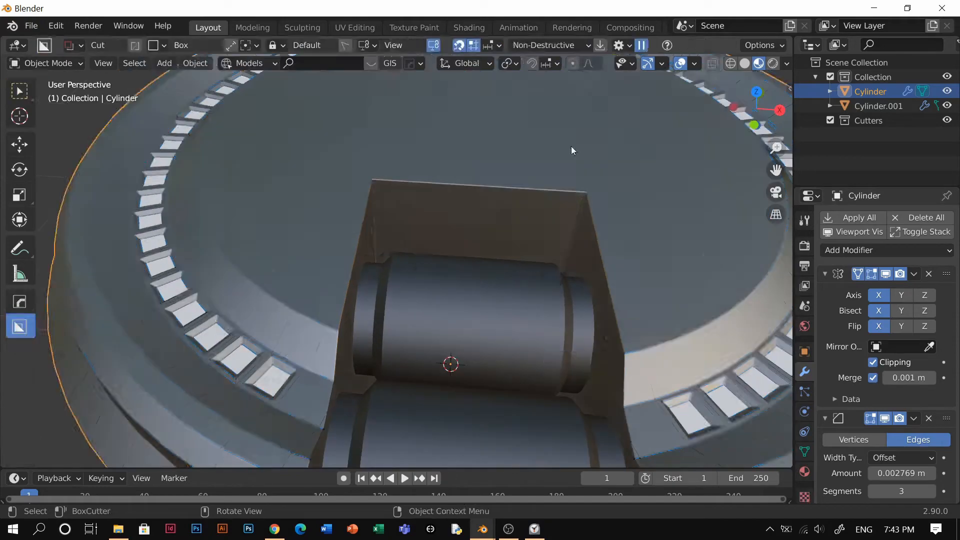
pyautogui.click(914, 274)
pyautogui.click(889, 290)
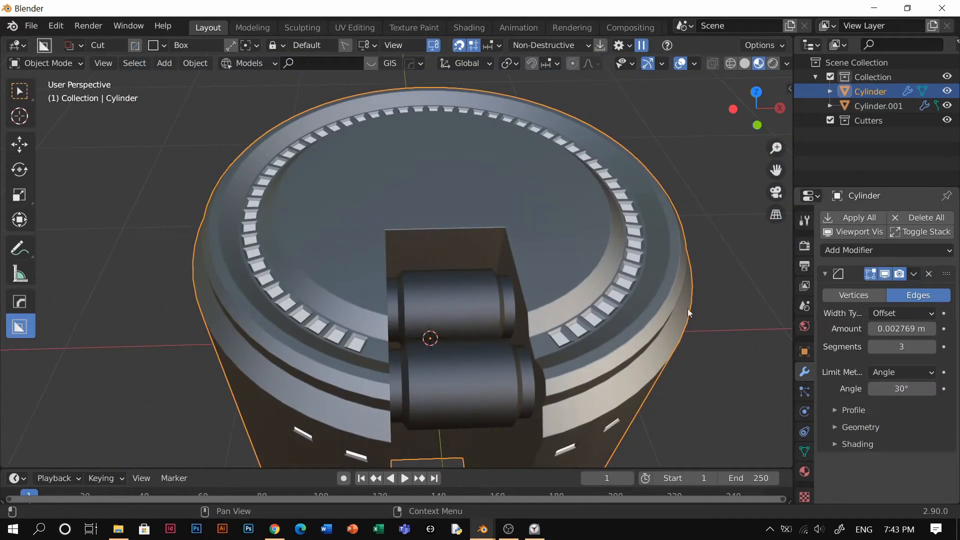
# Open the barrel in Edit Mode with face selection and select the left half of its top face.
pyautogui.scroll(-3, 536, 260)
pyautogui.scroll(3, 502, 307)
pyautogui.press('Tab')
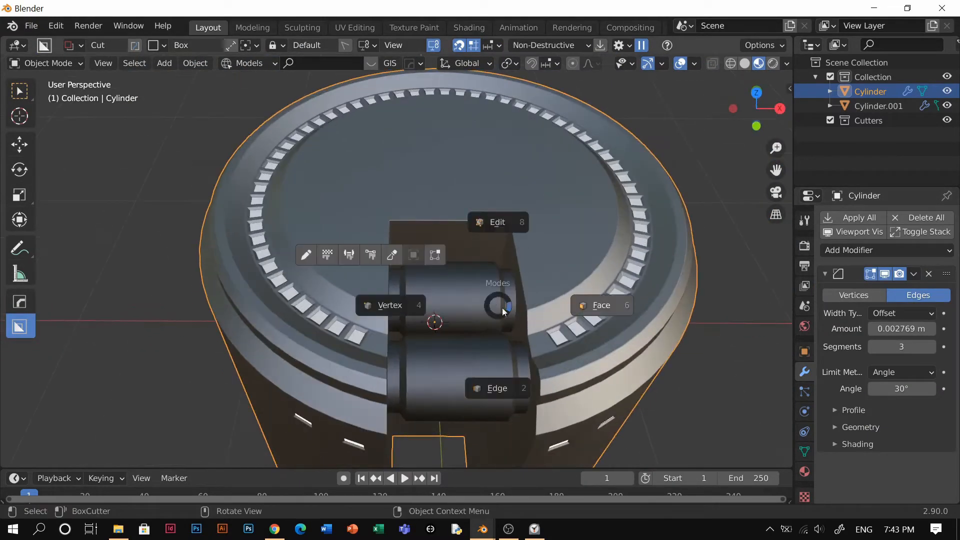
pyautogui.click(582, 304)
pyautogui.scroll(4, 413, 289)
pyautogui.moveTo(414, 289); pyautogui.dragTo(401, 290, button='middle')
pyautogui.press('Tab')
pyautogui.click(328, 293)
pyautogui.click(603, 294)
pyautogui.click(397, 207)
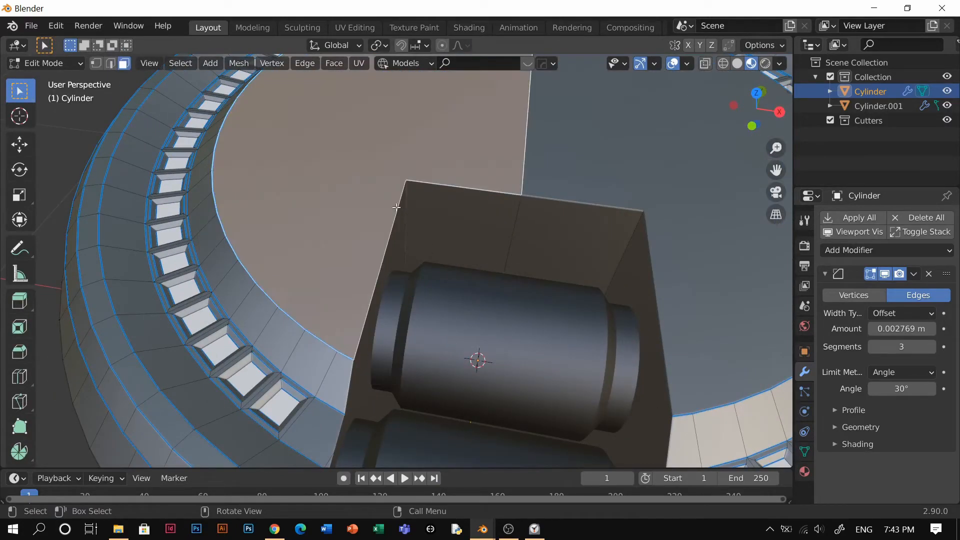
# Try to delete the edge dividing the barrel's top face, undoing each deletion.
pyautogui.scroll(-5, 534, 169)
pyautogui.press('2')
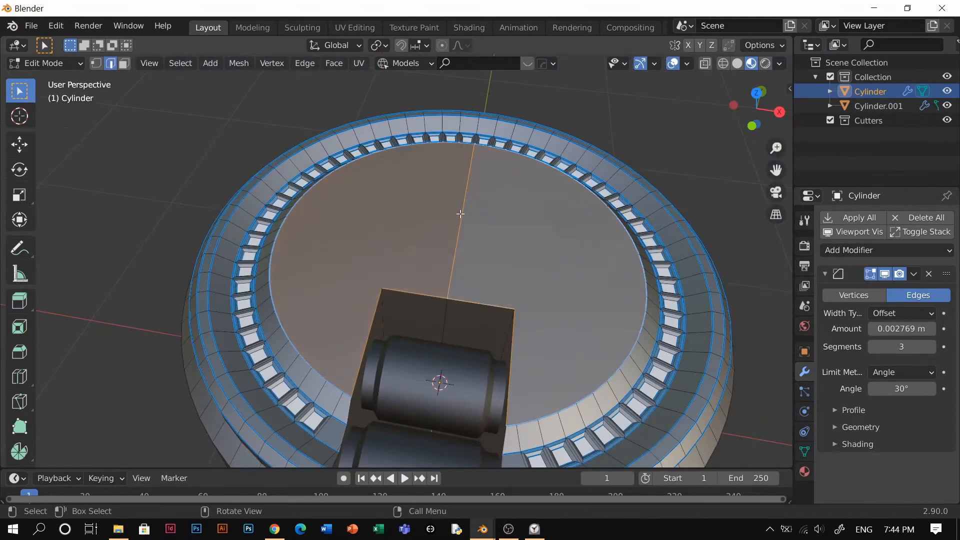
pyautogui.click(446, 317)
pyautogui.press('x')
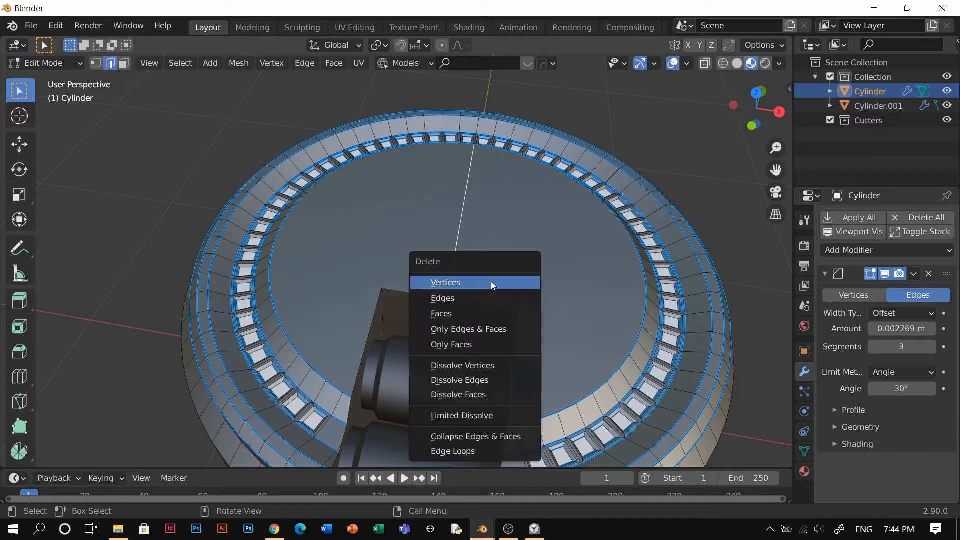
pyautogui.click(464, 299)
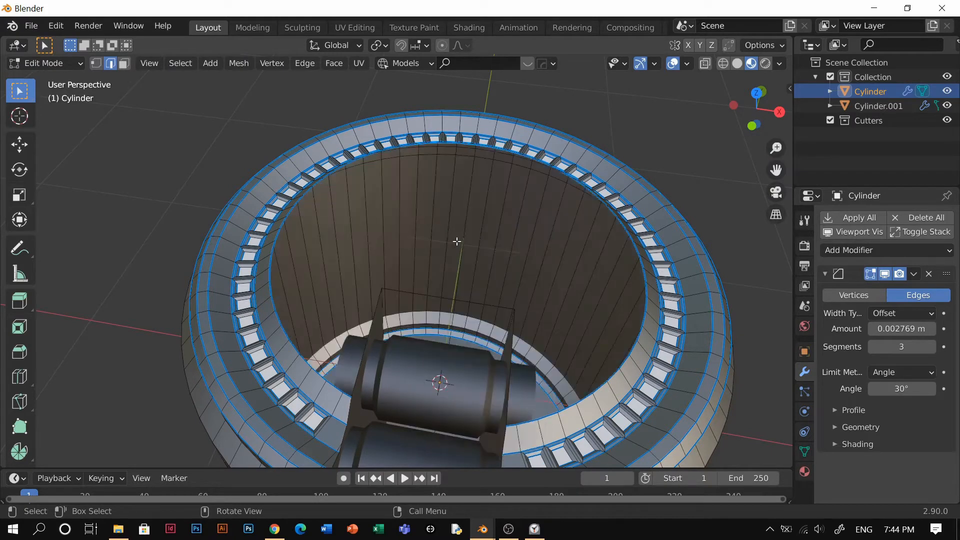
pyautogui.hotkey('ctrl', 'z')
pyautogui.press('x')
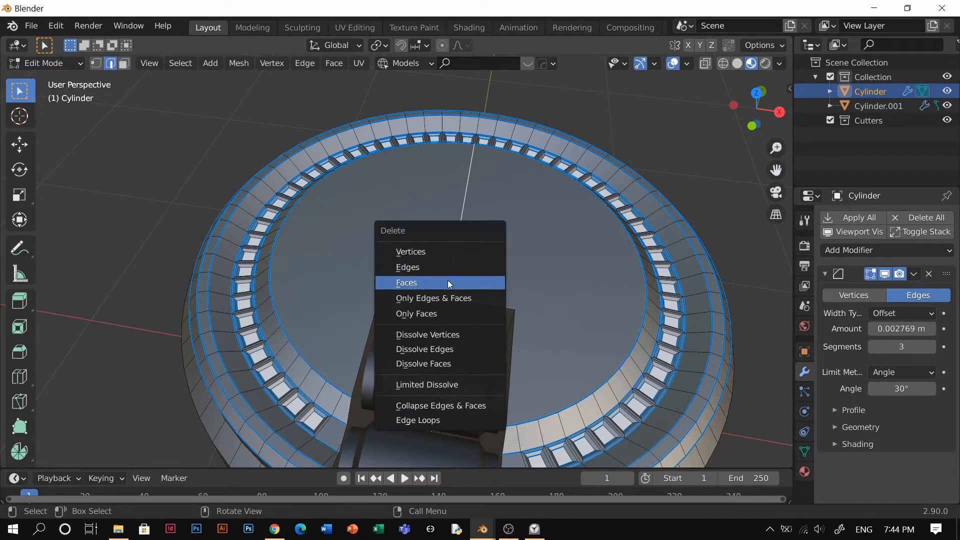
pyautogui.click(444, 271)
pyautogui.press('Tab')
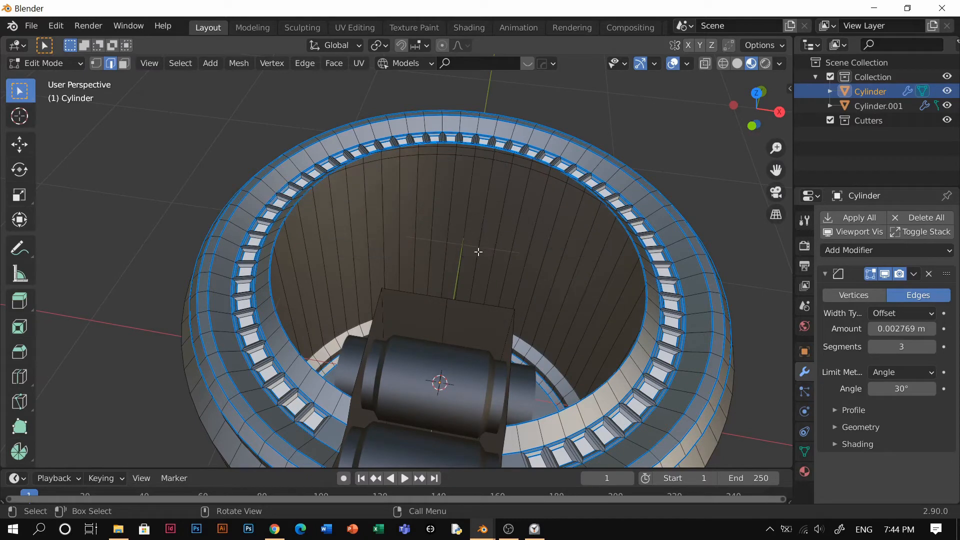
pyautogui.hotkey('ctrl', 'z')
# Try to inset both halves of the barrel's top face together.
pyautogui.press('Tab')
pyautogui.click(694, 247)
pyautogui.keyDown('shift'); pyautogui.click(480, 240); pyautogui.keyUp('shift')
pyautogui.keyDown('shift'); pyautogui.click(432, 230); pyautogui.keyUp('shift')
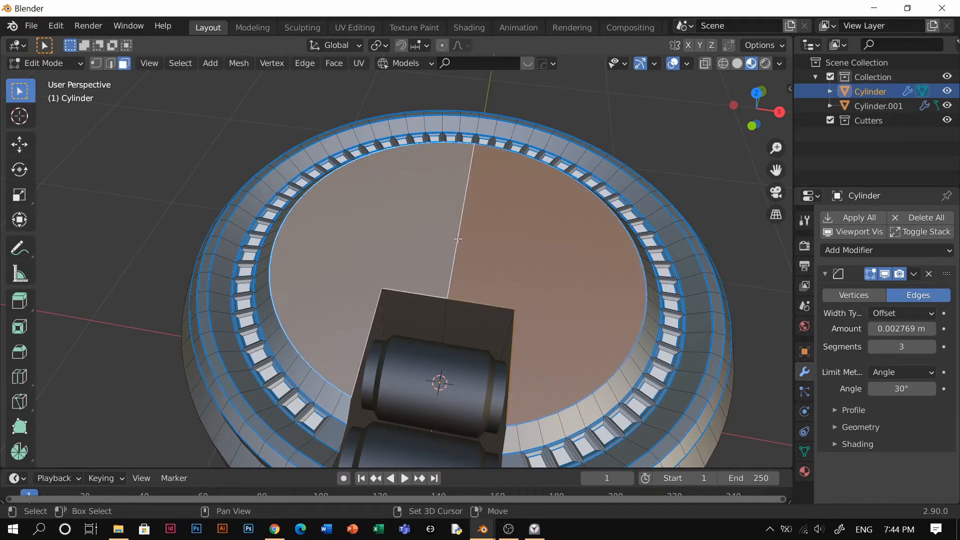
pyautogui.press('i')
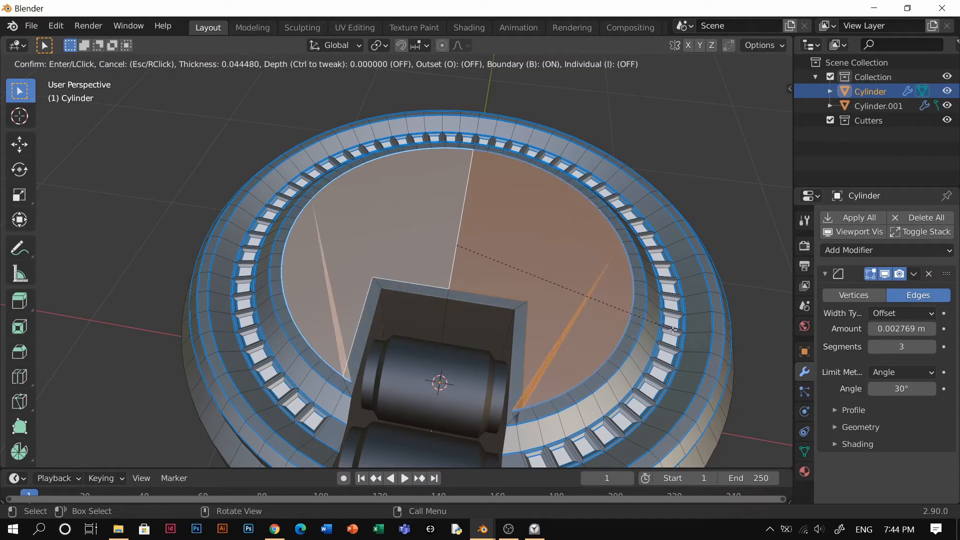
pyautogui.rightClick(672, 330)
# Inset only the left half of the barrel's top face with a thickness of 0.0379 m.
pyautogui.press('Tab')
pyautogui.click(235, 360)
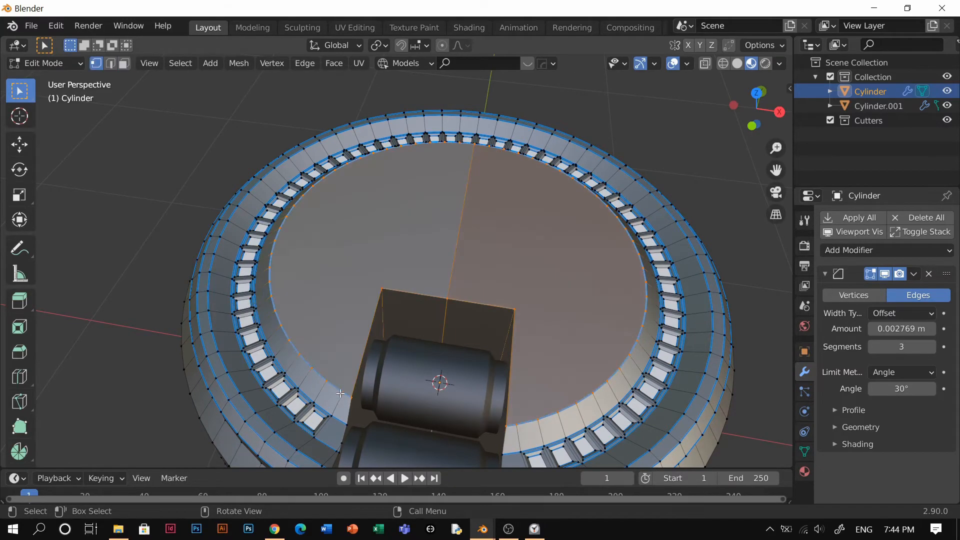
pyautogui.click(341, 393)
pyautogui.keyDown('shift'); pyautogui.moveTo(355, 369); pyautogui.dragTo(365, 310, button='middle'); pyautogui.keyUp('shift')
pyautogui.scroll(3, 361, 311)
pyautogui.press('Tab')
pyautogui.click(360, 306)
pyautogui.click(325, 218)
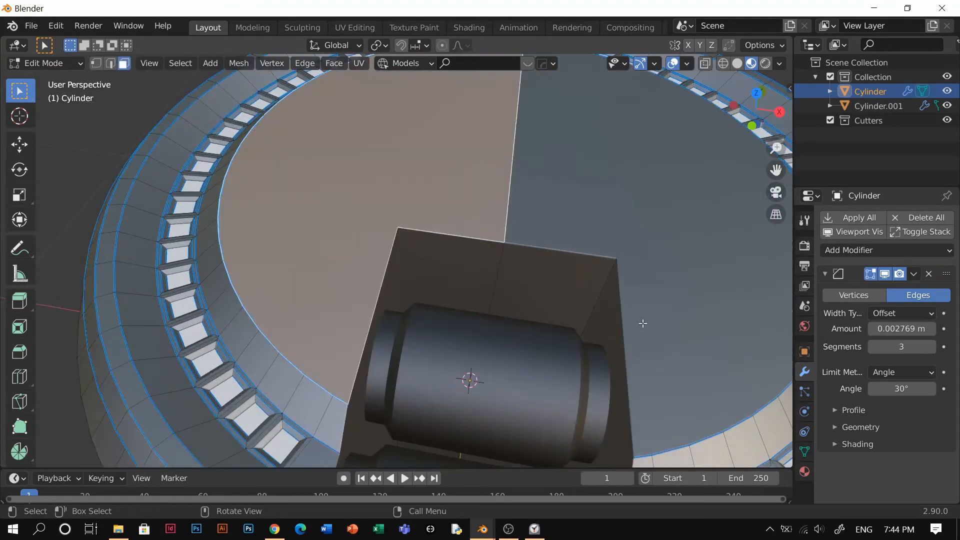
pyautogui.press('i')
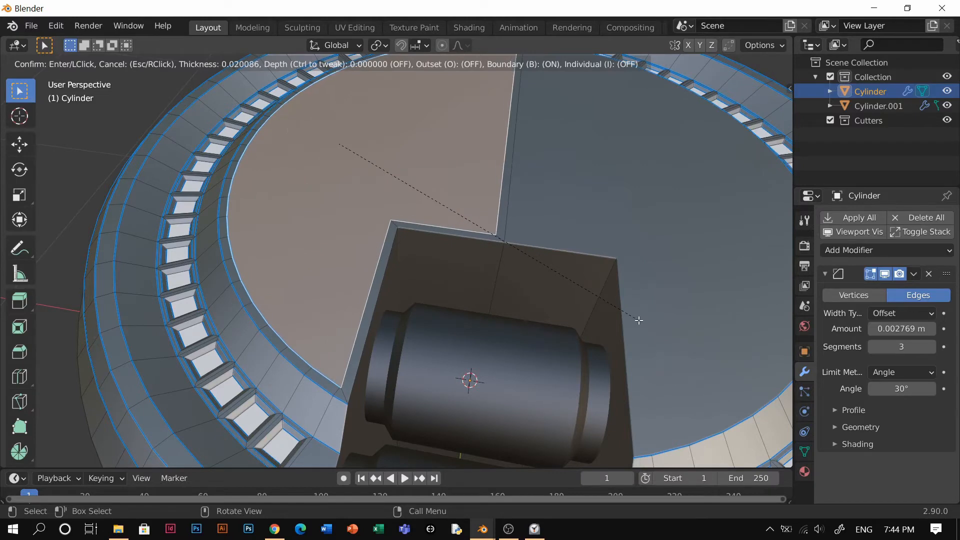
pyautogui.click(633, 316)
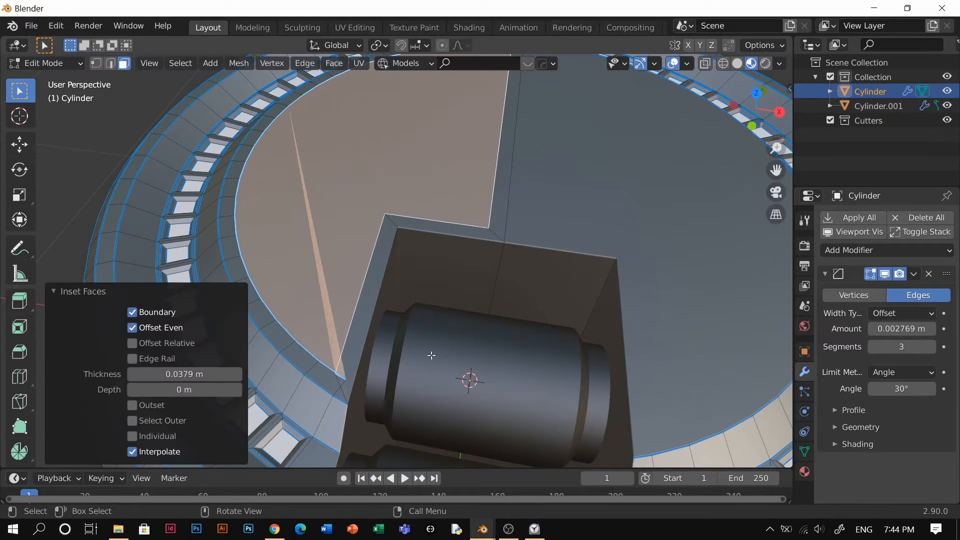
# Select the inset edge running alongside the notch and try to repair its overlapping end with the Unf*ck tool.
pyautogui.press('2')
pyautogui.click(334, 364)
pyautogui.keyDown('ctrl'); pyautogui.click(347, 348); pyautogui.keyUp('ctrl')
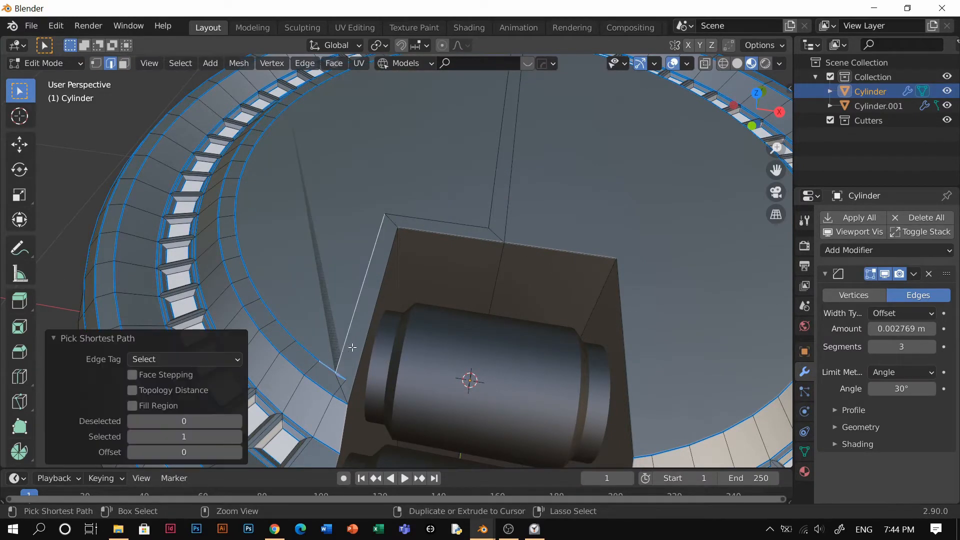
pyautogui.press('q')
pyautogui.press('Escape')
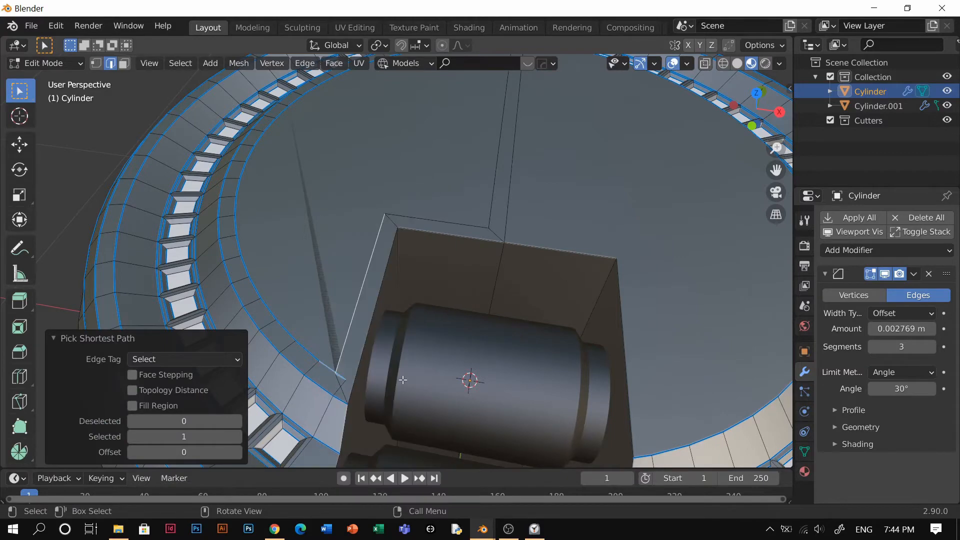
pyautogui.press('y')
pyautogui.press('x')
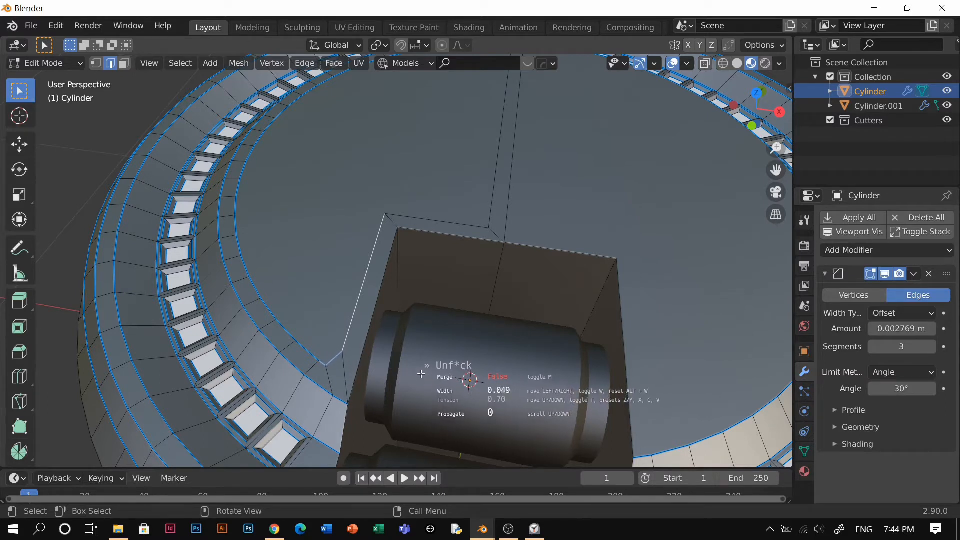
pyautogui.click(438, 384)
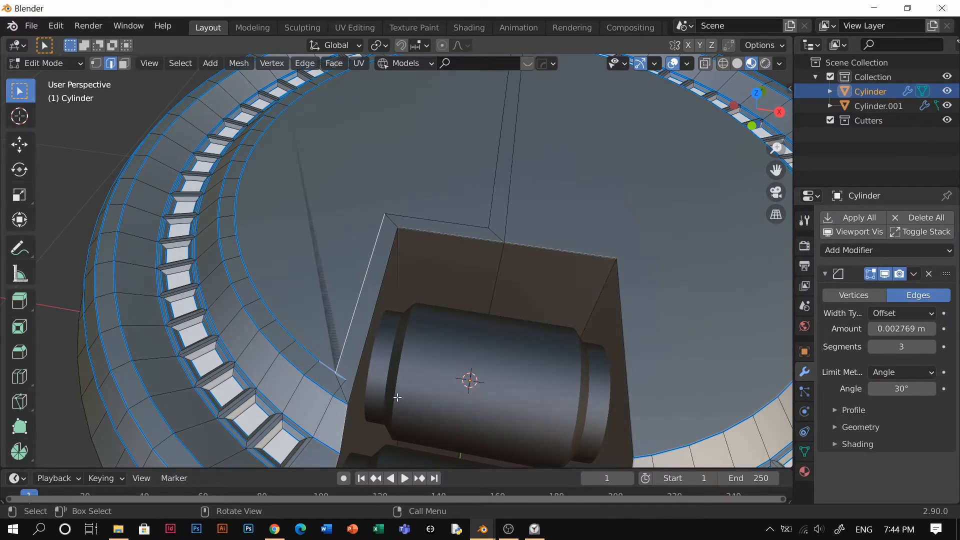
# Undo the edge selection and the inset on the left half of the barrel's top face.
pyautogui.hotkey('ctrl', 'z')
pyautogui.hotkey('ctrl', 'z')
pyautogui.hotkey('ctrl', 'z')
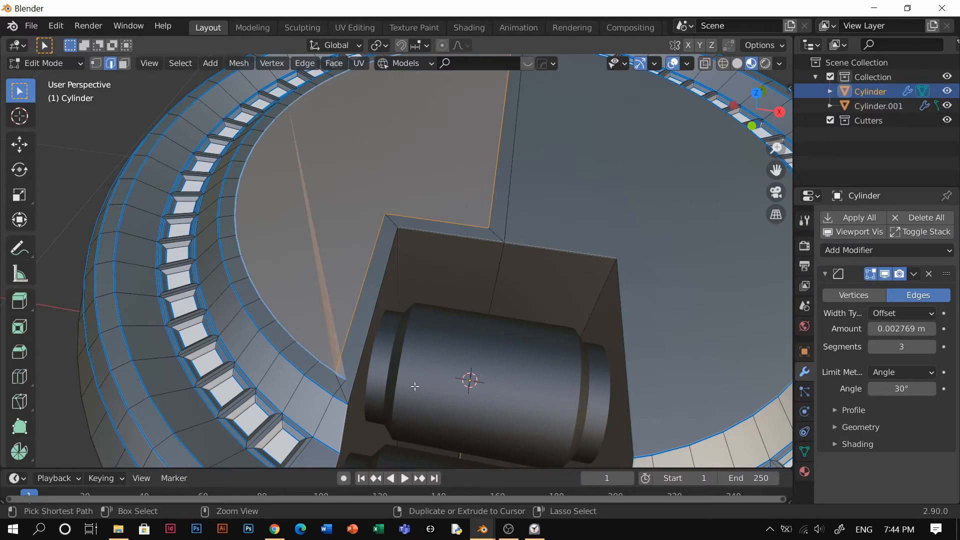
# Vertex-slide the top face's rim vertex beside the notch's left corner by a factor of 0.299.
pyautogui.press('Tab')
pyautogui.click(163, 376)
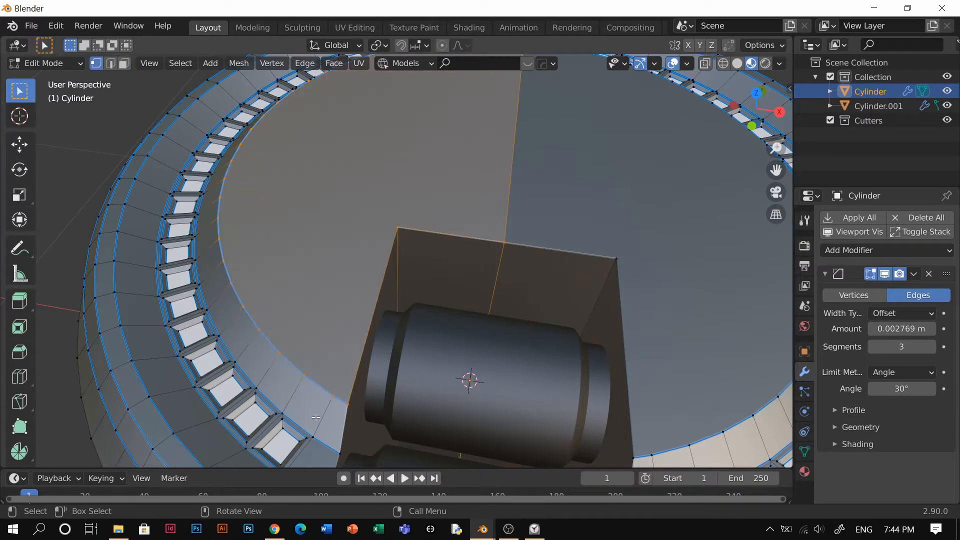
pyautogui.click(350, 407)
pyautogui.press('g')
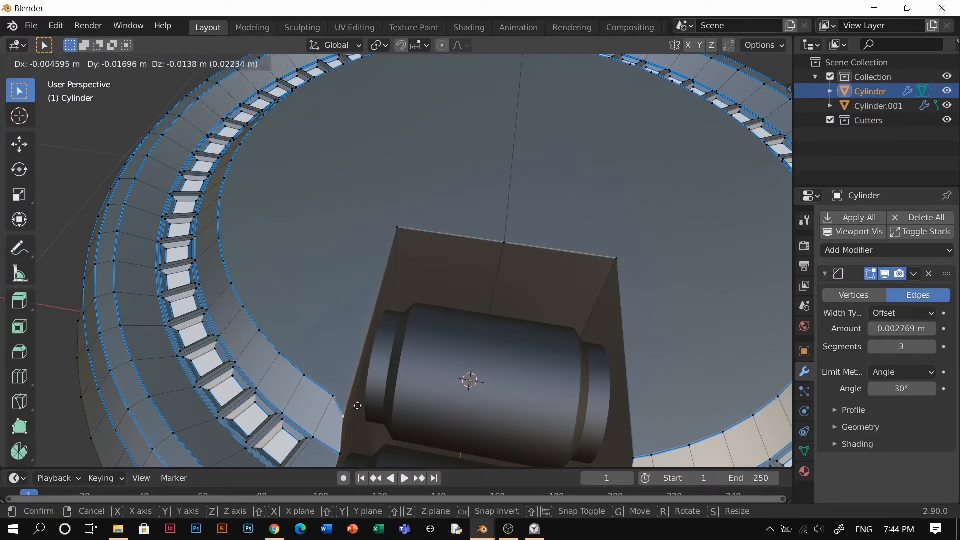
pyautogui.rightClick(353, 405)
pyautogui.click(326, 396)
pyautogui.press('g')
pyautogui.press('g')
pyautogui.click(325, 394)
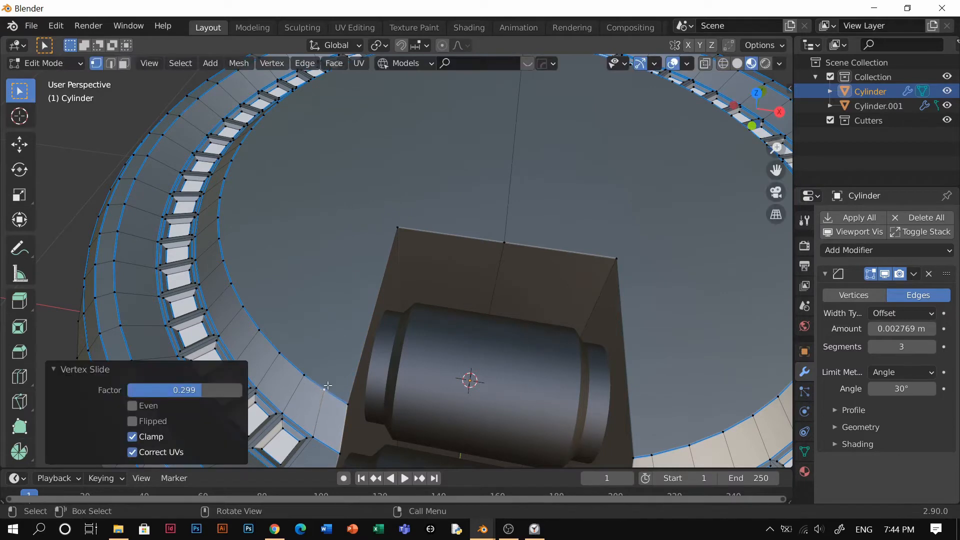
# Try again to inset the left half of the barrel's top face.
pyautogui.press('Tab')
pyautogui.click(509, 340)
pyautogui.press('i')
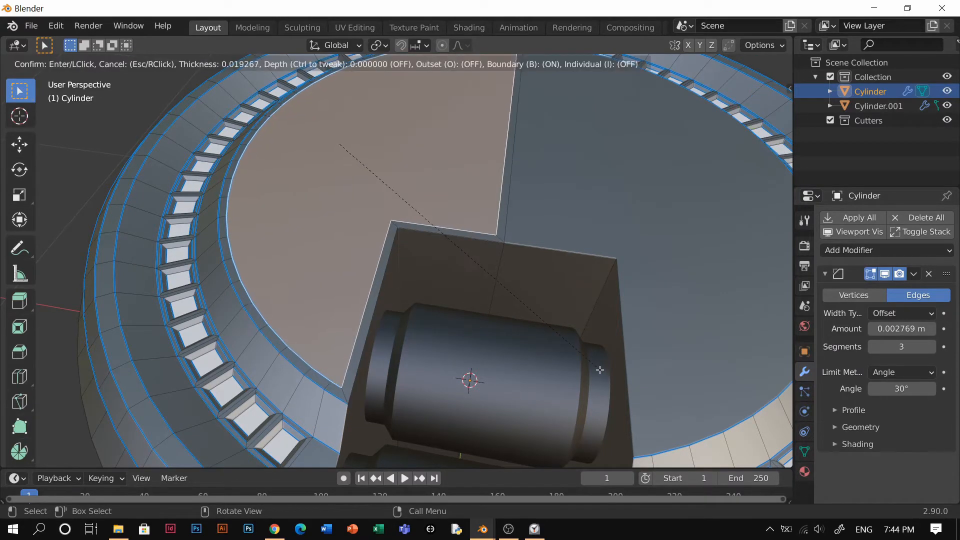
pyautogui.rightClick(594, 370)
pyautogui.hotkey('ctrl', 'z')
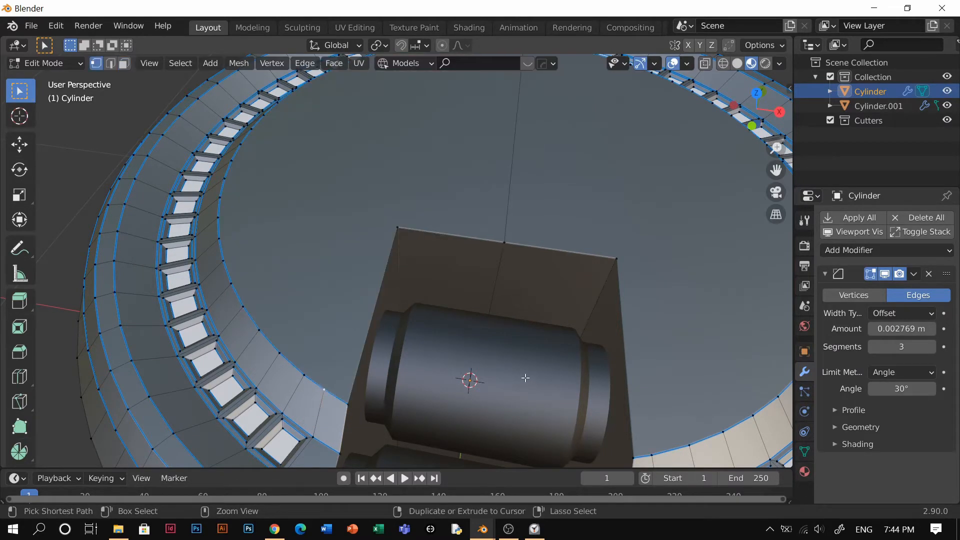
# Vertex-slide the top face's rim vertex beside the notch's right corner by a factor of about 0.270.
pyautogui.scroll(-6, 526, 378)
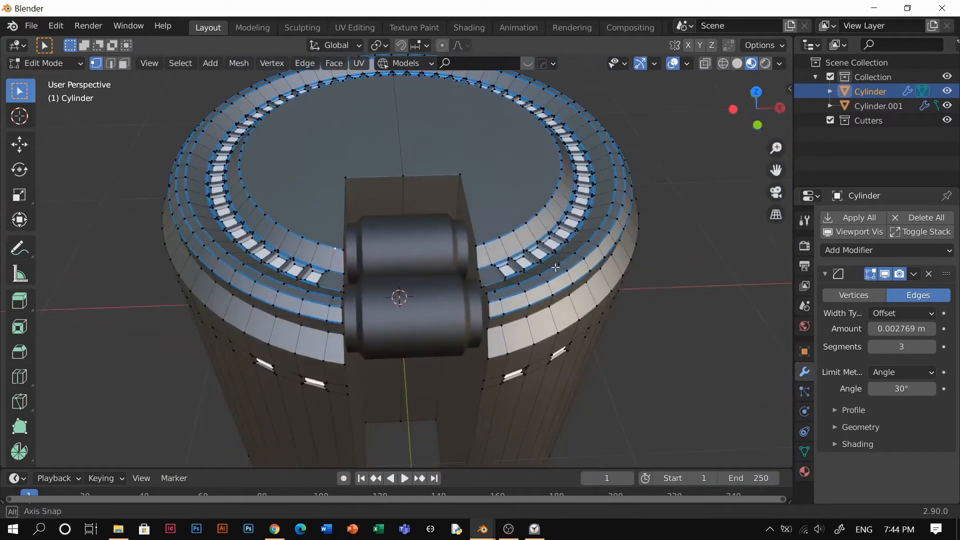
pyautogui.press('Tab')
pyautogui.click(515, 295)
pyautogui.scroll(3, 514, 311)
pyautogui.keyDown('shift'); pyautogui.click(541, 295); pyautogui.keyUp('shift')
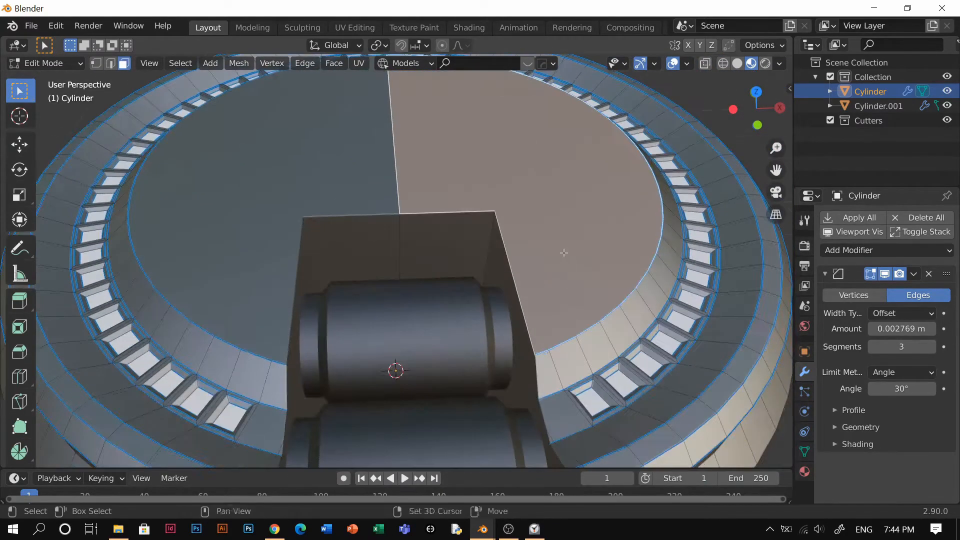
pyautogui.press('Tab')
pyautogui.click(419, 376)
pyautogui.click(550, 351)
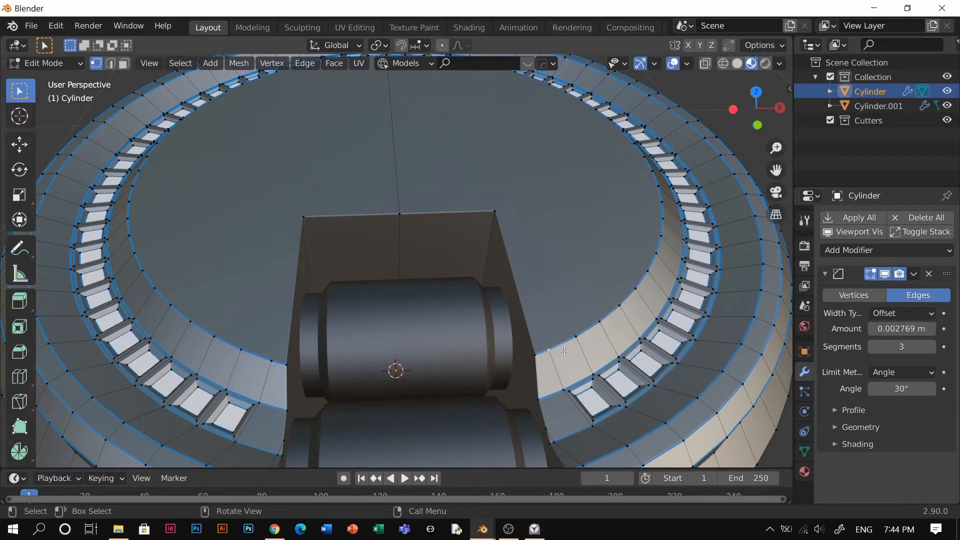
pyautogui.hotkey('shift', 'v')
pyautogui.click(573, 348)
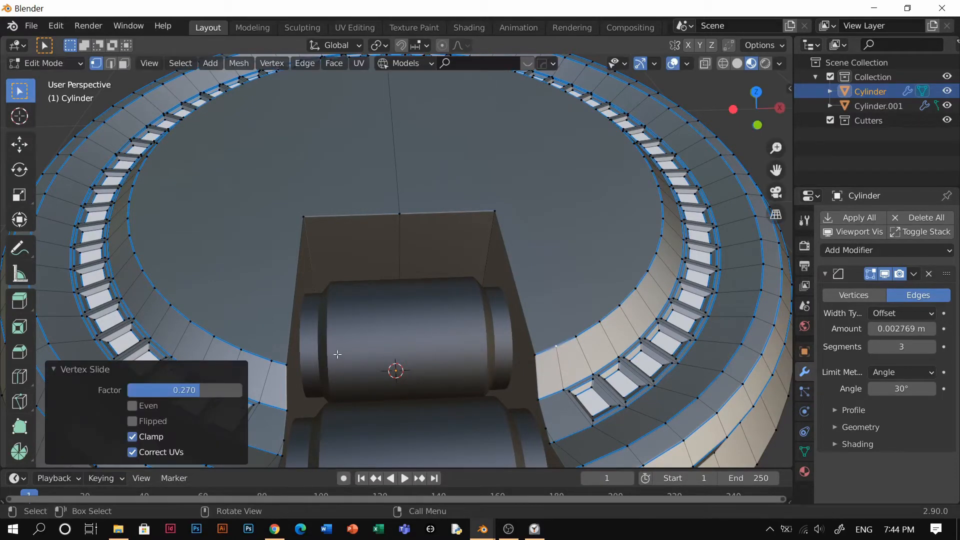
# Vertex-slide the top face's rim vertices nearest the notch on both its left and right sides.
pyautogui.click(261, 358)
pyautogui.hotkey('shift', 'v')
pyautogui.click(374, 330)
pyautogui.click(563, 352)
pyautogui.hotkey('shift', 'v')
pyautogui.click(569, 344)
# Inset both halves of the barrel's top face together by about 0.0201 m.
pyautogui.press('Tab')
pyautogui.click(612, 338)
pyautogui.click(524, 227)
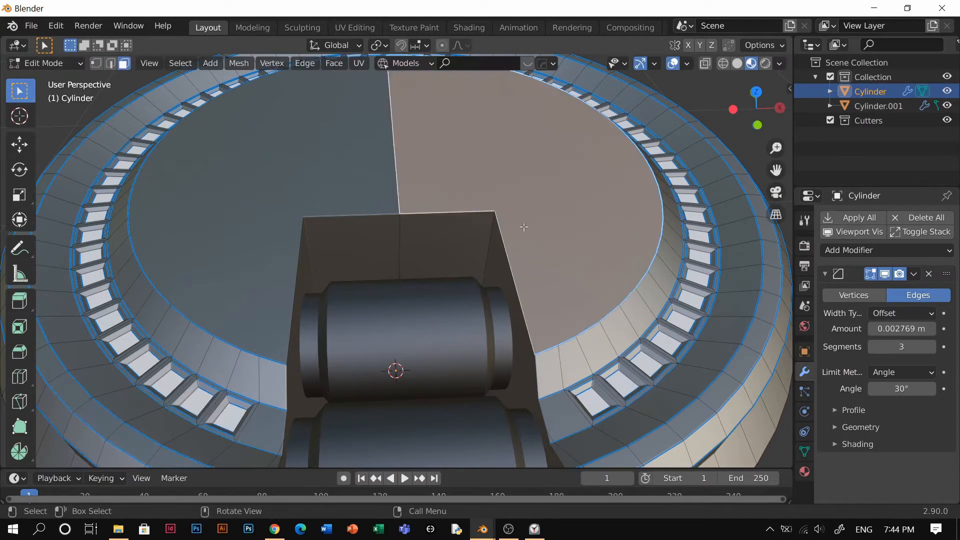
pyautogui.keyDown('shift'); pyautogui.click(369, 203); pyautogui.keyUp('shift')
pyautogui.press('i')
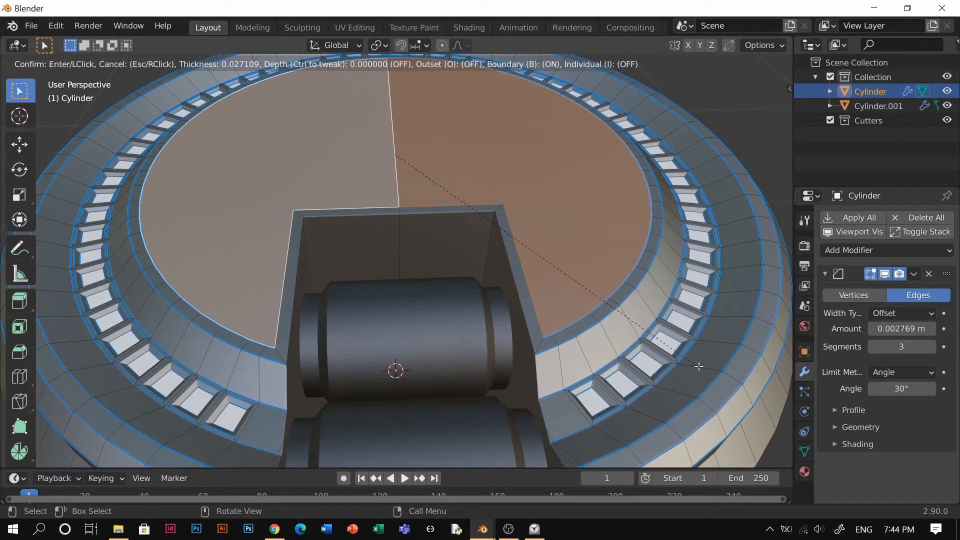
pyautogui.click(700, 367)
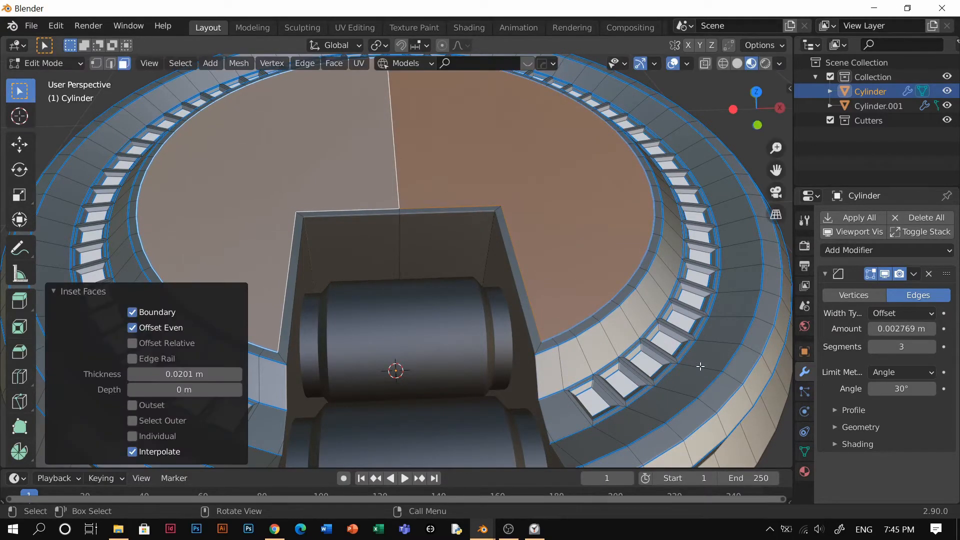
# Inset the top face halves again with a thickness of about 0.01413 m and a depth of about -0.01295 m.
pyautogui.press('i')
pyautogui.press('ctrl')
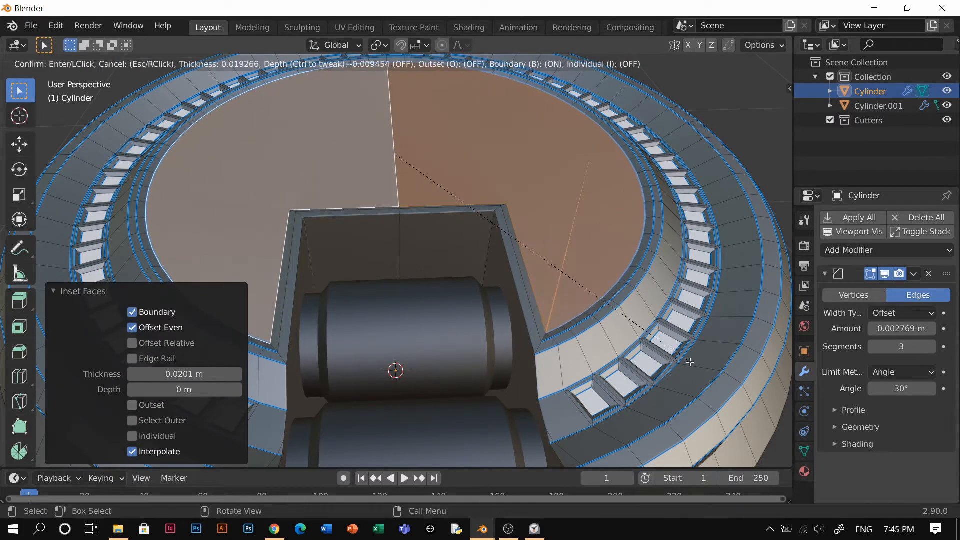
pyautogui.press('ctrl')
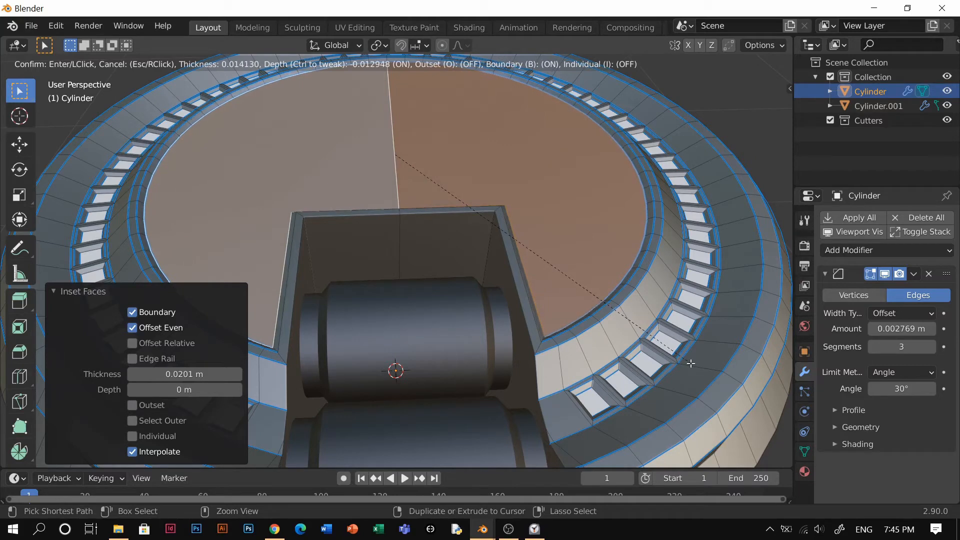
pyautogui.click(691, 363)
# Separate the recessed top face halves into their own object and select that object in Object Mode.
pyautogui.press('Tab')
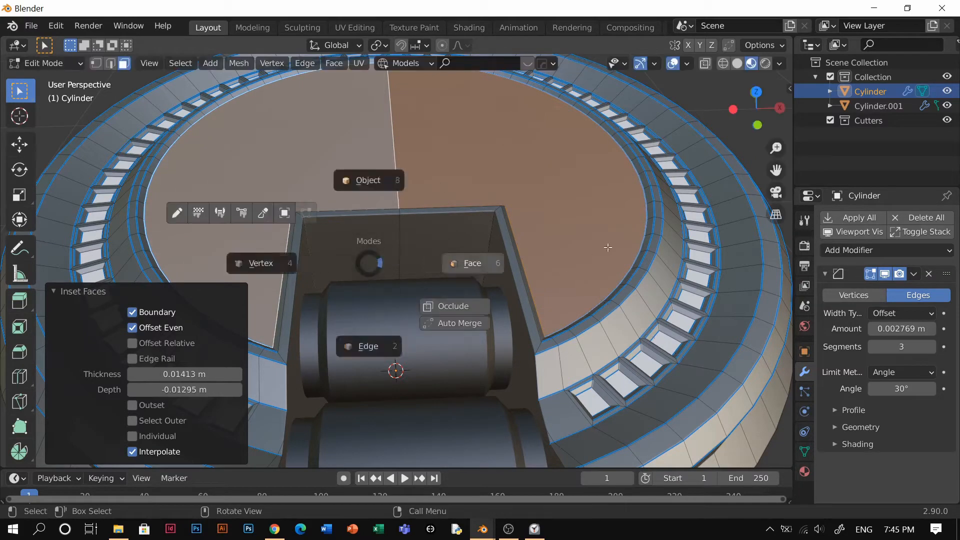
pyautogui.click(470, 263)
pyautogui.moveTo(465, 273); pyautogui.dragTo(519, 279, button='middle')
pyautogui.press('p')
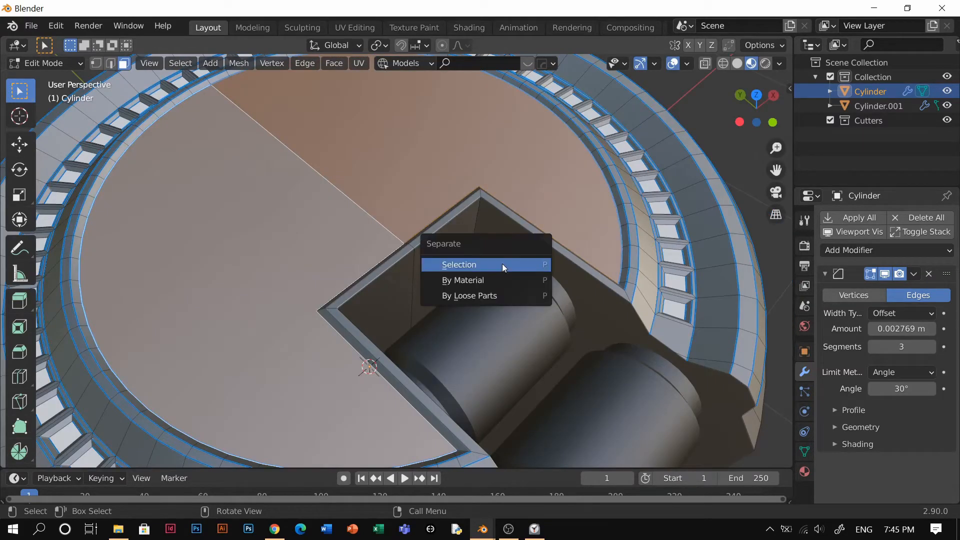
pyautogui.click(502, 263)
pyautogui.press('Tab')
pyautogui.click(494, 156)
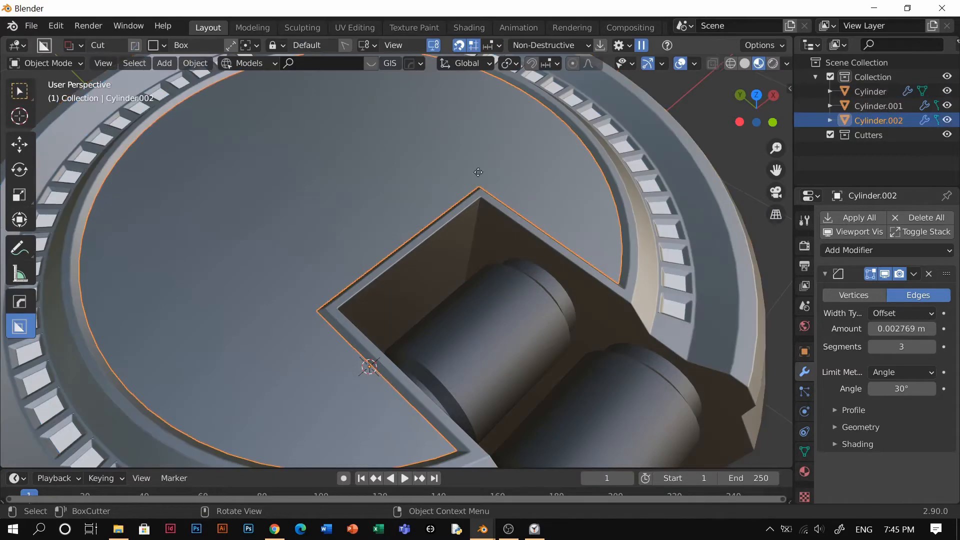
pyautogui.press('g')
pyautogui.rightClick(451, 233)
pyautogui.press('Tab')
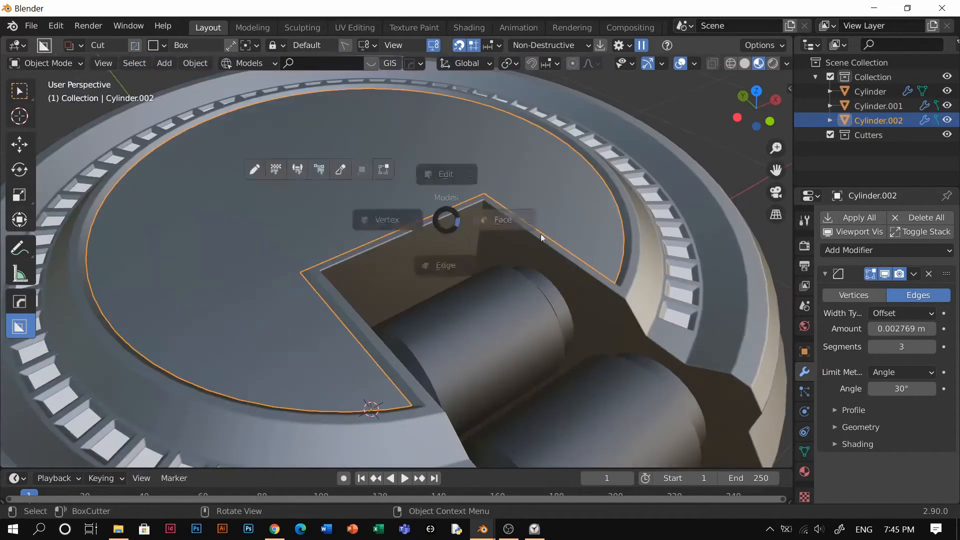
pyautogui.click(541, 233)
pyautogui.click(264, 250)
pyautogui.keyDown('shift'); pyautogui.click(407, 178); pyautogui.keyUp('shift')
pyautogui.moveTo(609, 325); pyautogui.dragTo(647, 346, button='middle')
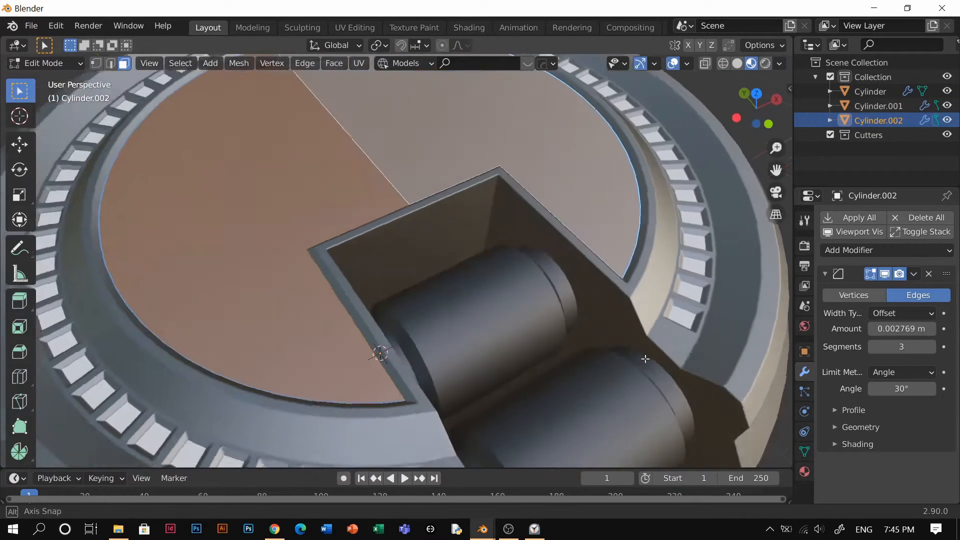
pyautogui.press('i')
pyautogui.rightClick(694, 345)
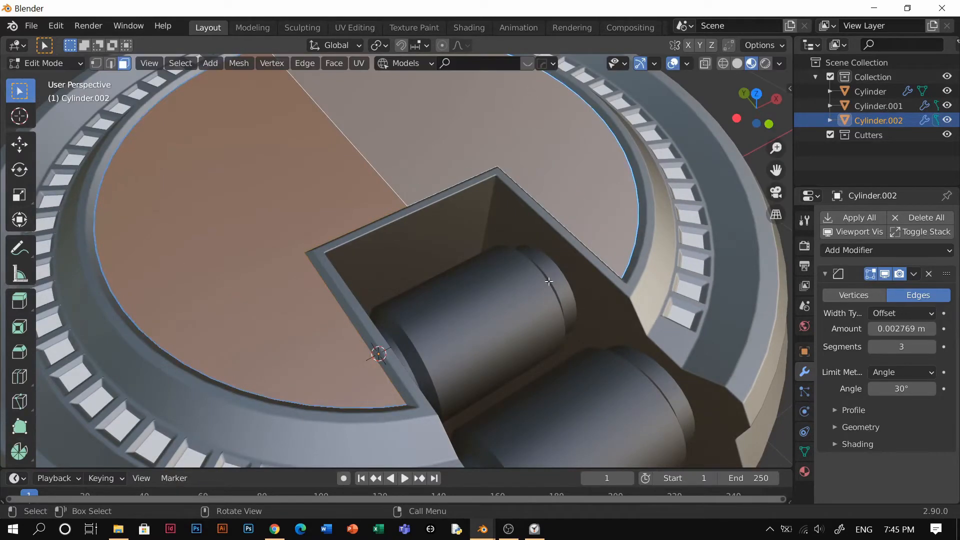
# Examine the separated top panel's corner vertices at both ends of the notch.
pyautogui.moveTo(549, 282); pyautogui.dragTo(420, 345, button='middle')
pyautogui.press('Tab')
pyautogui.click(295, 354)
pyautogui.click(381, 393)
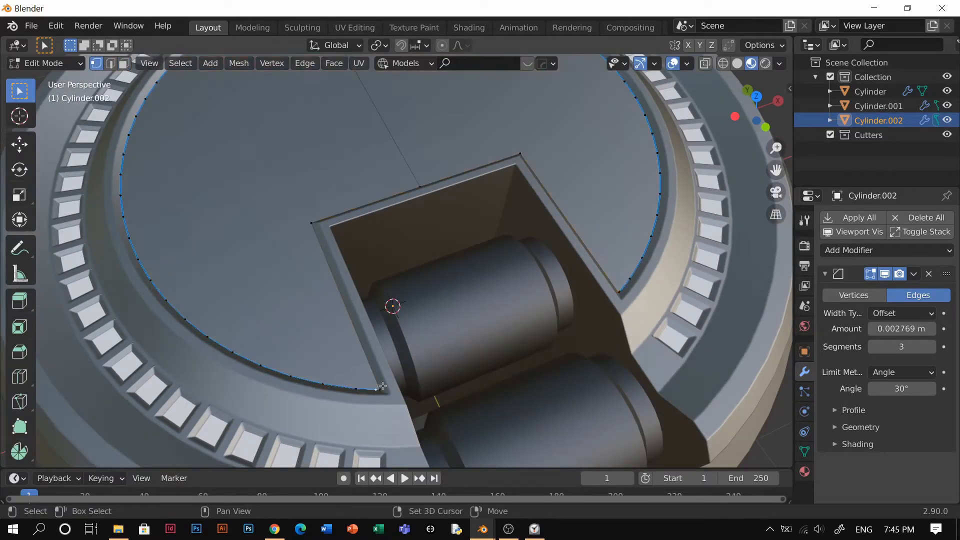
pyautogui.press('1')
pyautogui.moveTo(548, 363); pyautogui.dragTo(494, 318, button='middle')
pyautogui.click(620, 324)
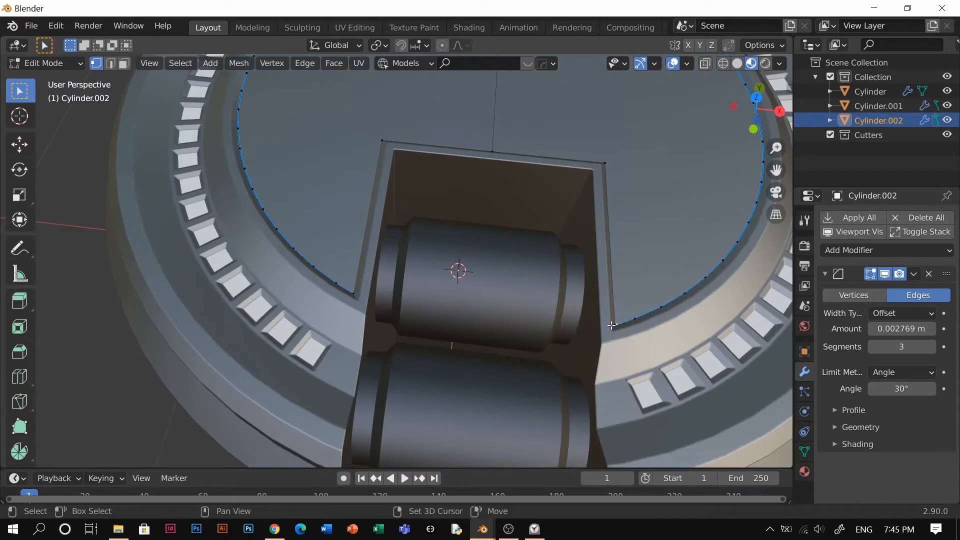
pyautogui.press('1')
# Try to delete the edge dividing the two halves of the separated top panel, and undo the deletion.
pyautogui.moveTo(534, 283); pyautogui.dragTo(605, 198, button='middle')
pyautogui.press('3')
pyautogui.click(432, 152)
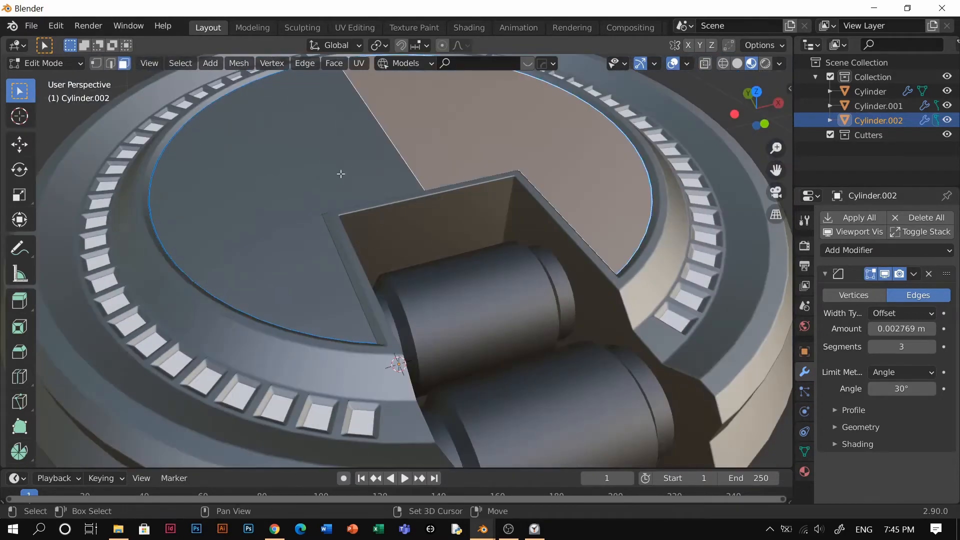
pyautogui.keyDown('shift'); pyautogui.click(339, 174); pyautogui.keyUp('shift')
pyautogui.press('2')
pyautogui.press('x')
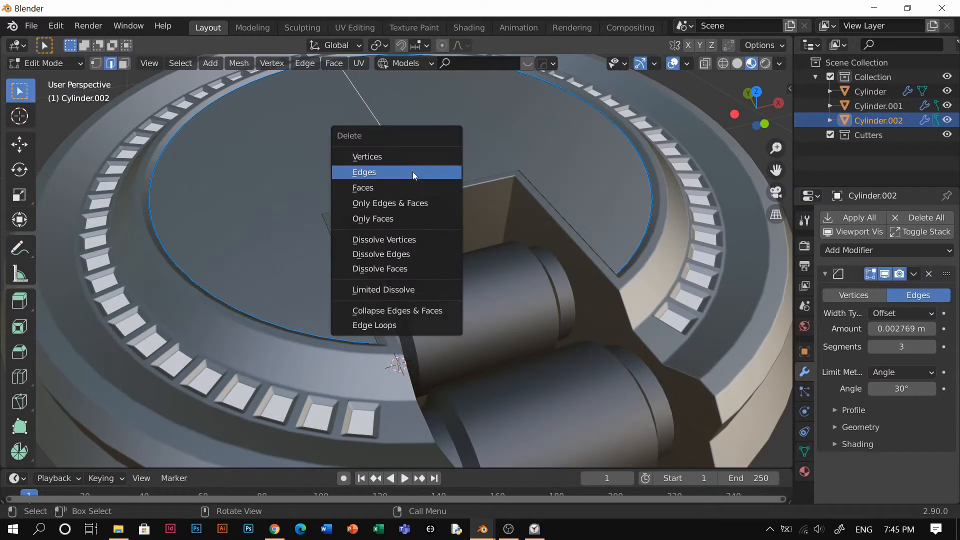
pyautogui.click(405, 187)
pyautogui.press('x')
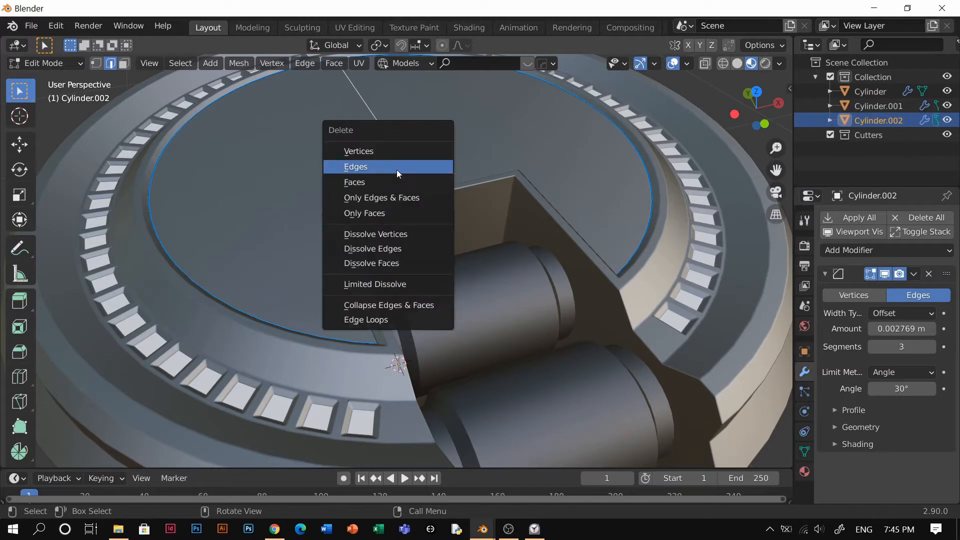
pyautogui.click(397, 169)
pyautogui.hotkey('ctrl', 'z')
# Try insetting both halves of the separated top panel with a depth, and check the shading around the notch.
pyautogui.press('3')
pyautogui.click(390, 177)
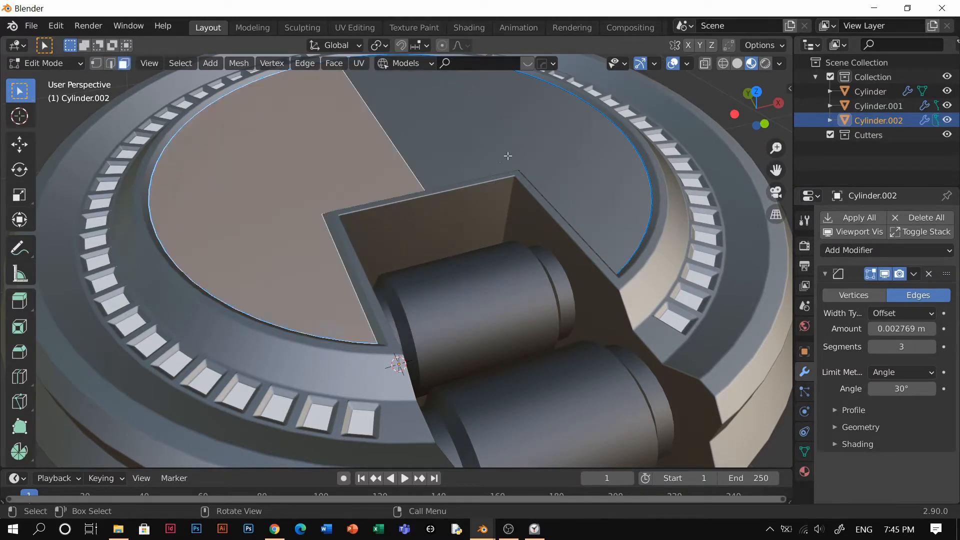
pyautogui.keyDown('shift'); pyautogui.click(600, 250); pyautogui.keyUp('shift')
pyautogui.press('i')
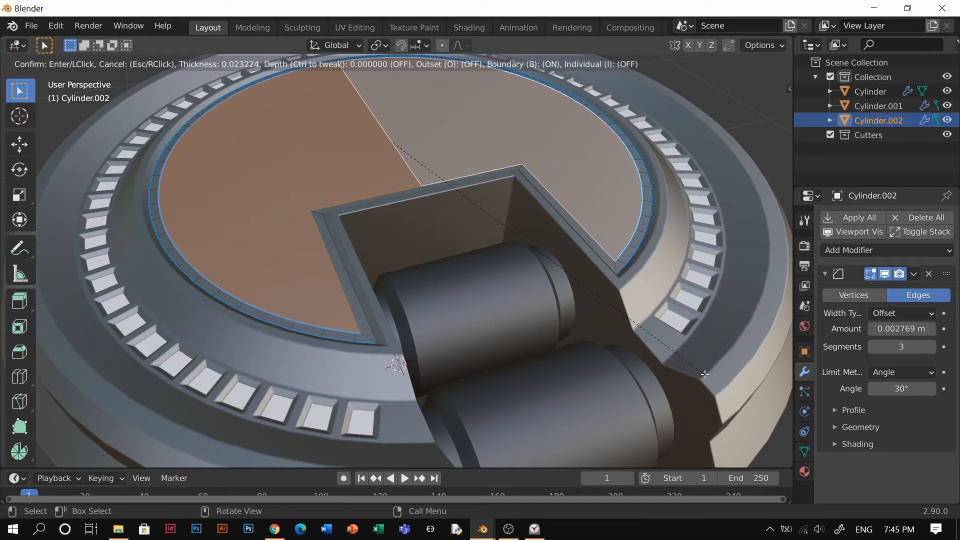
pyautogui.press('ctrl')
pyautogui.click(710, 375)
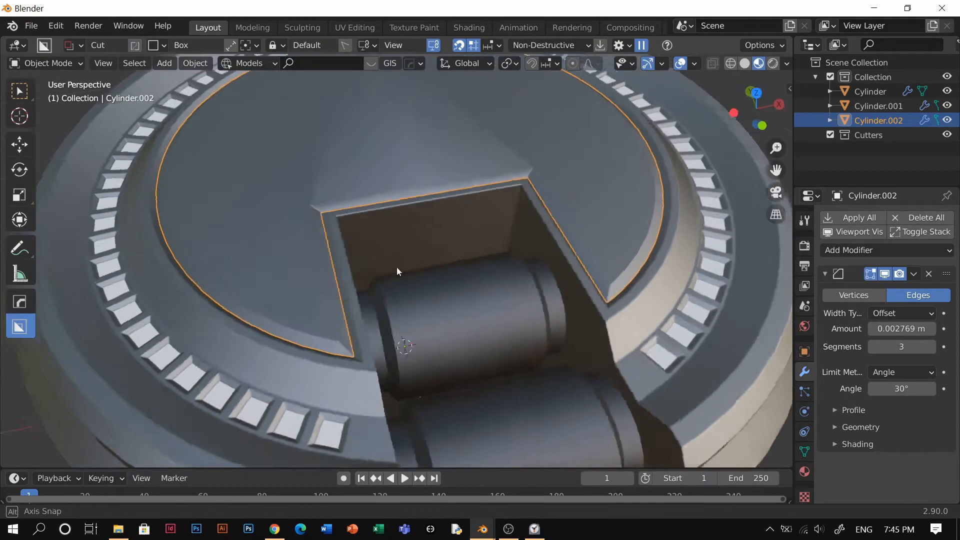
pyautogui.moveTo(397, 266); pyautogui.dragTo(365, 283, button='middle')
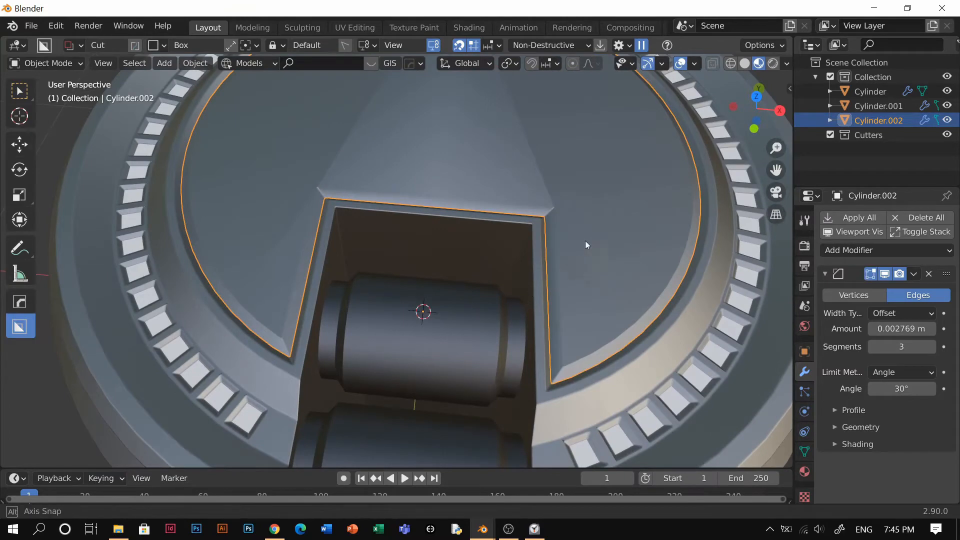
pyautogui.moveTo(585, 241); pyautogui.dragTo(472, 233, button='middle')
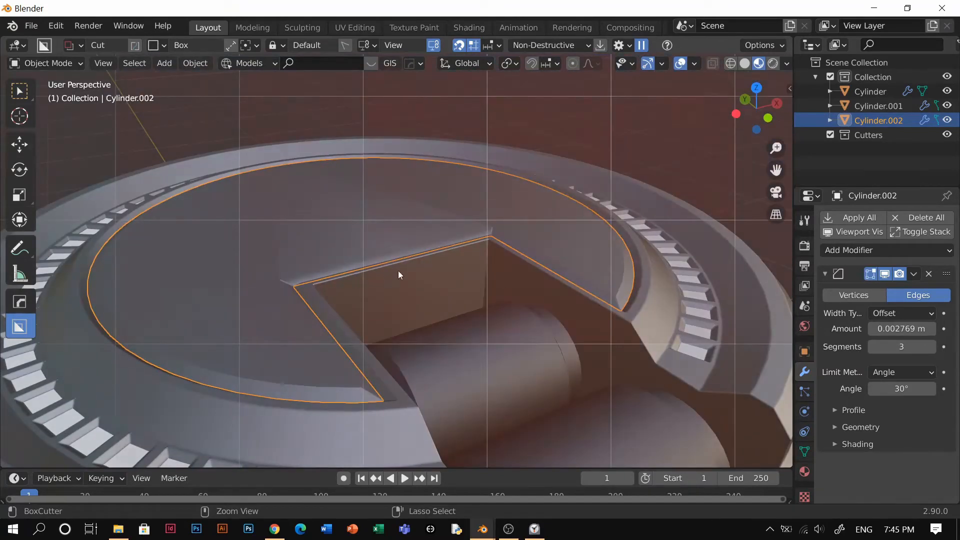
pyautogui.press('Tab')
pyautogui.click(341, 182)
pyautogui.moveTo(343, 267); pyautogui.dragTo(344, 306, button='middle')
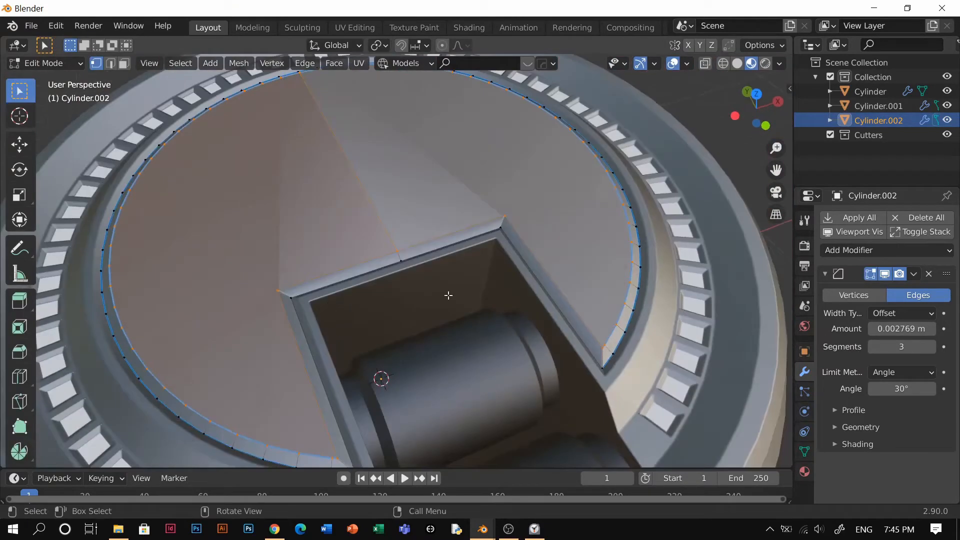
pyautogui.press('Tab')
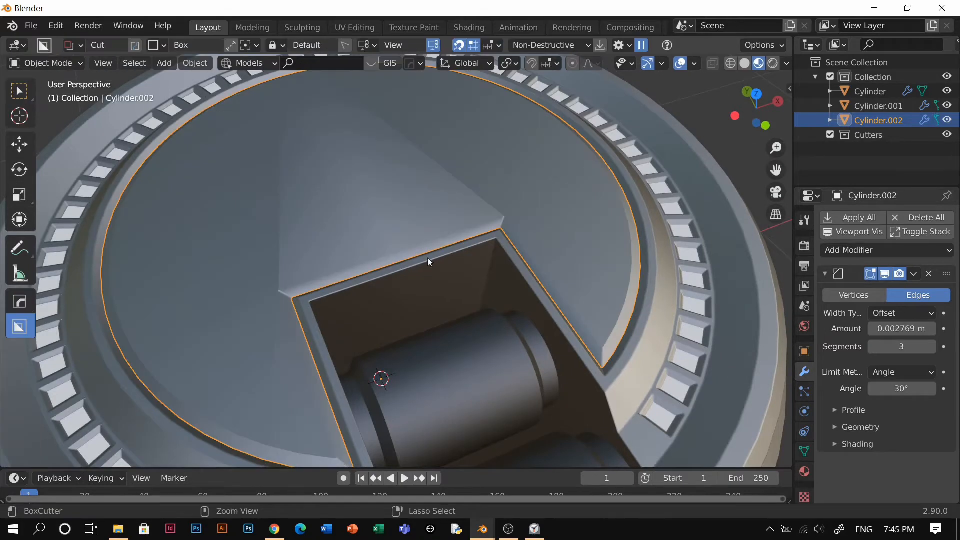
# Inset the top panel's two halves by about 0.019 m with a depth of about 0.014 m, and deselect everything.
pyautogui.press('Tab')
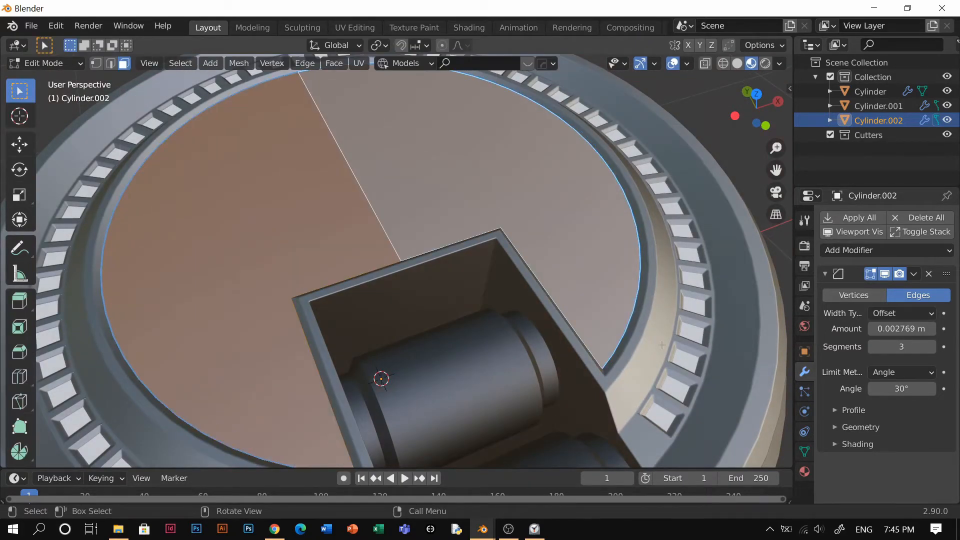
pyautogui.press('i')
pyautogui.press('ctrl')
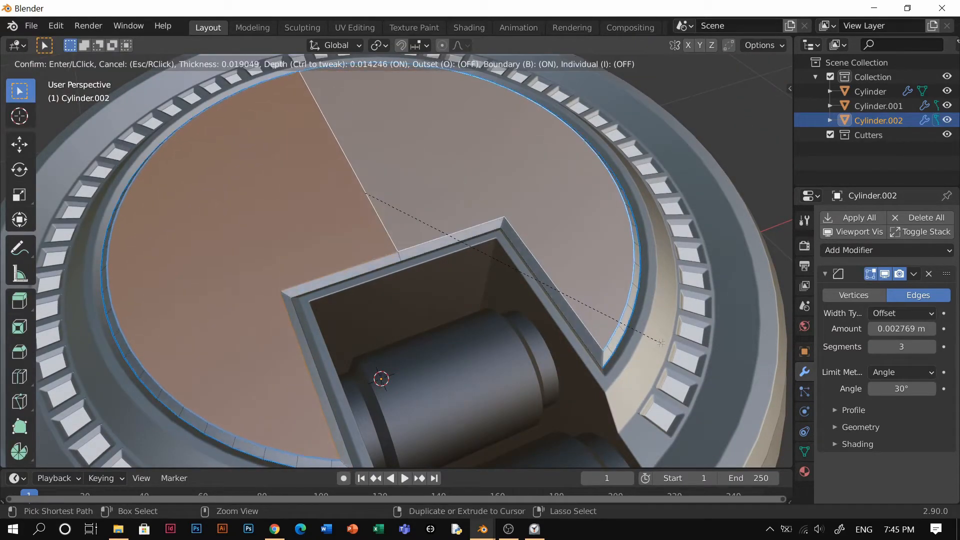
pyautogui.click(662, 343)
pyautogui.press('Tab')
pyautogui.scroll(-6, 560, 226)
pyautogui.hotkey('alt', 'a')
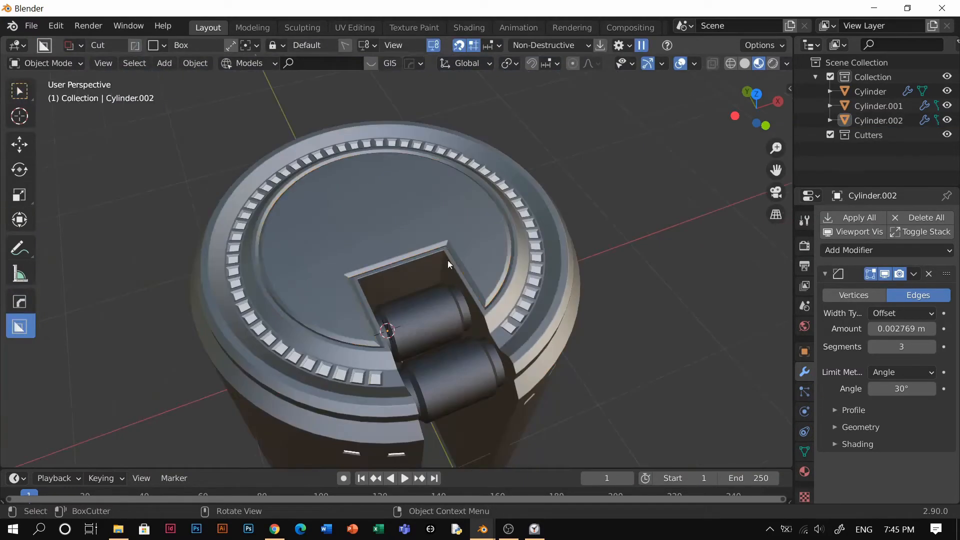
pyautogui.scroll(5, 381, 223)
pyautogui.scroll(-5, 380, 225)
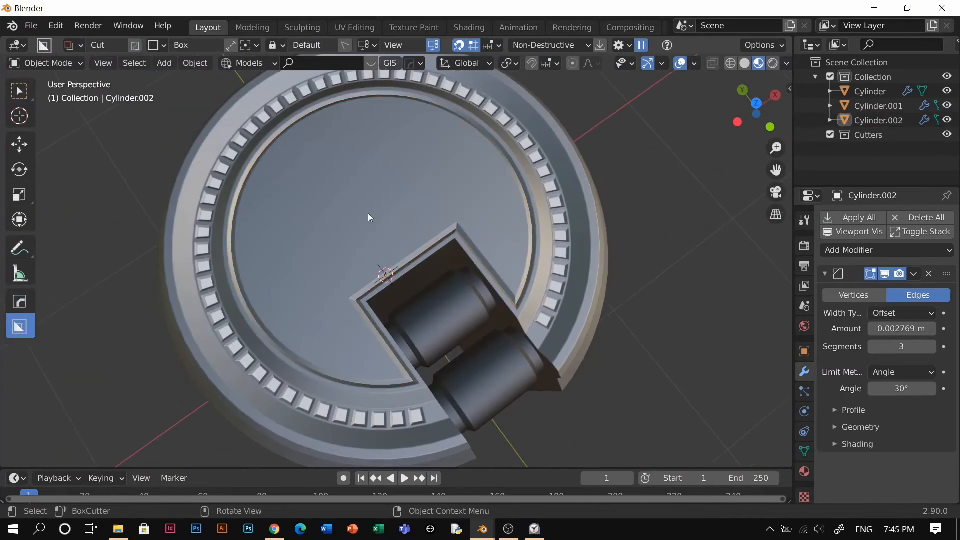
# Add a second Array modifier to the cylindrical inserts with a relative X offset factor of 1.200.
pyautogui.moveTo(370, 215); pyautogui.dragTo(513, 255, button='middle')
pyautogui.click(510, 261)
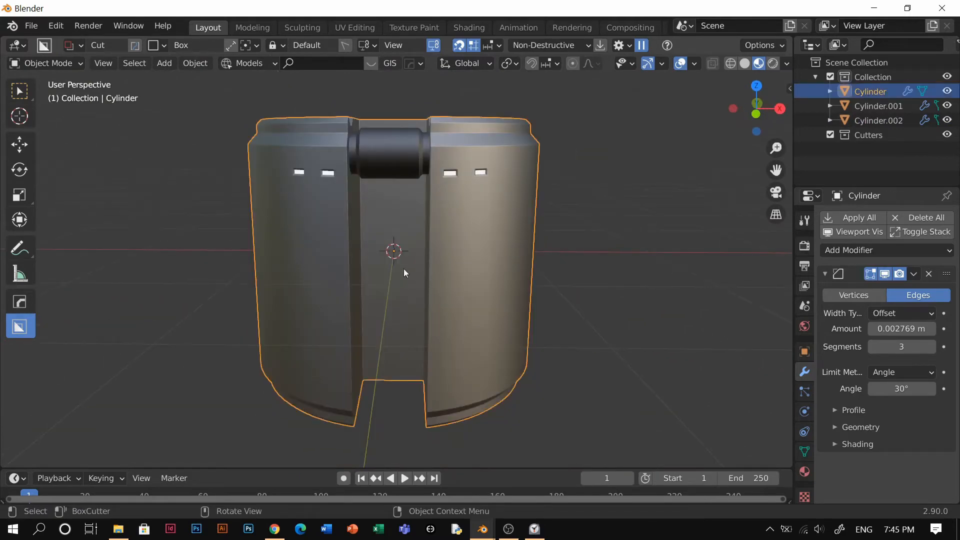
pyautogui.click(426, 170)
pyautogui.moveTo(438, 203); pyautogui.dragTo(500, 190, button='middle')
pyautogui.click(846, 250)
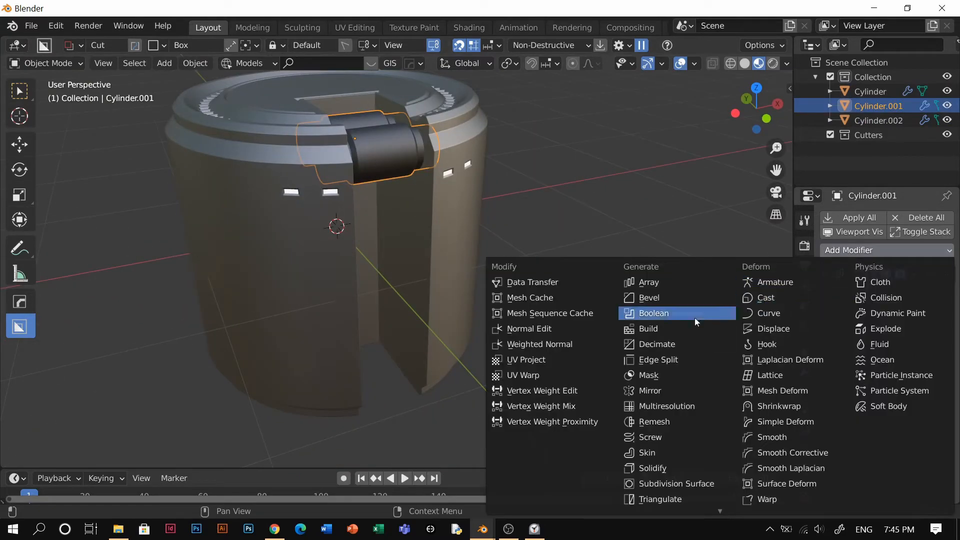
pyautogui.click(648, 282)
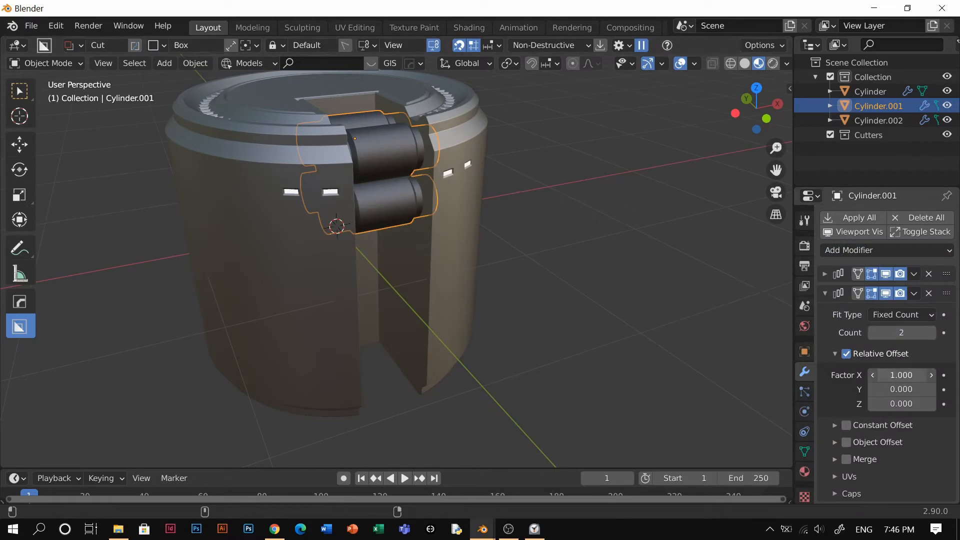
pyautogui.moveTo(901, 376); pyautogui.dragTo(911, 375)
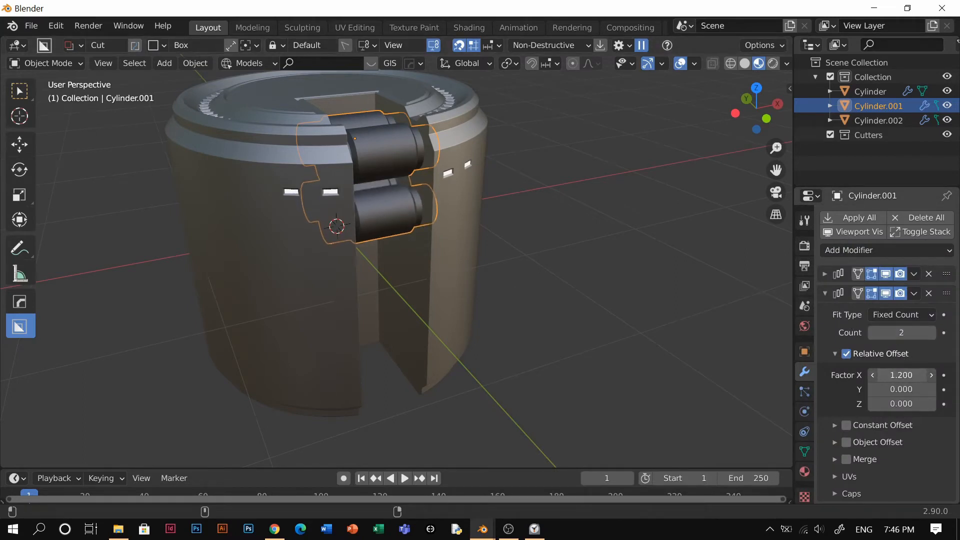
# Set the second Array modifier's count to 5 with a relative X offset factor of 1.170, and deselect the inserts.
pyautogui.click(930, 335)
pyautogui.click(930, 335)
pyautogui.click(930, 335)
pyautogui.click(605, 313)
pyautogui.moveTo(280, 223); pyautogui.dragTo(429, 254, button='middle')
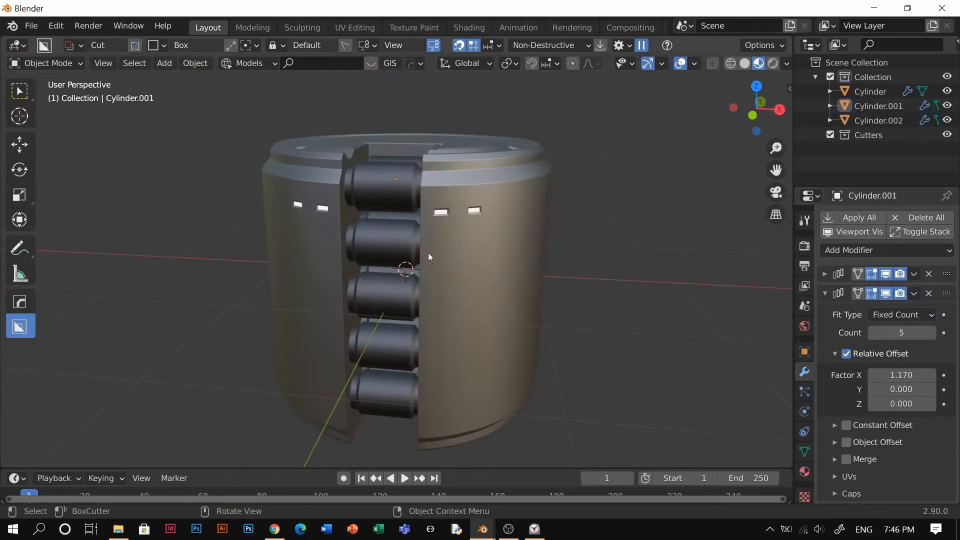
# Start editing the barrel body's mesh and select one tall face on its side wall.
pyautogui.click(472, 265)
pyautogui.press('Tab')
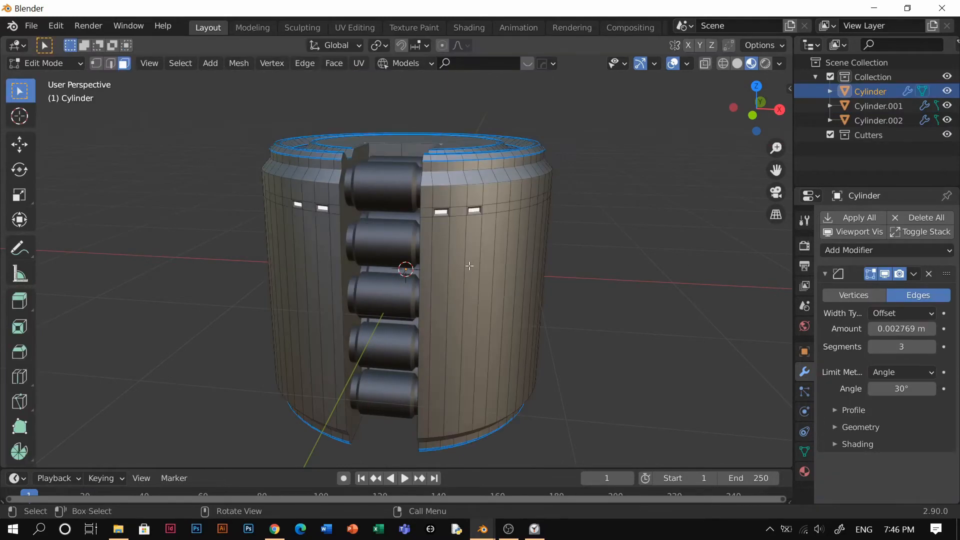
pyautogui.keyDown('alt'); pyautogui.click(454, 260); pyautogui.keyUp('alt')
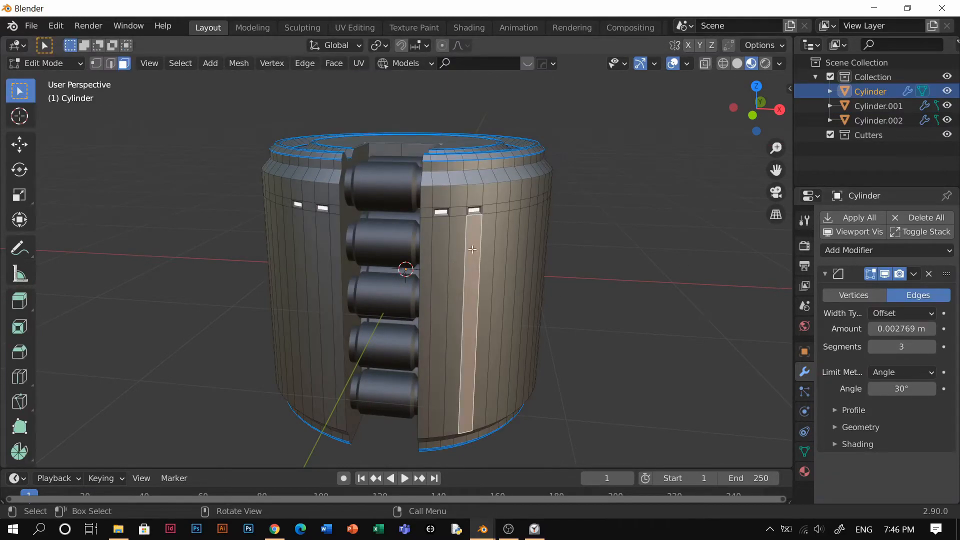
# Split the 3D viewport and turn the new area into a Shader Editor showing the body's material nodes.
pyautogui.moveTo(3, 39); pyautogui.dragTo(224, 80)
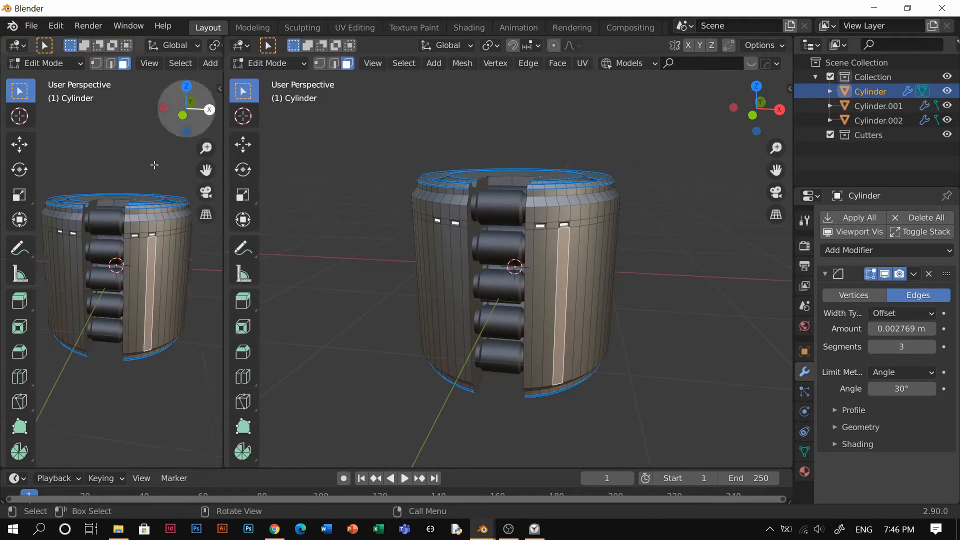
pyautogui.hotkey('shift', 'F3')
pyautogui.hotkey('shift', 'F3')
pyautogui.hotkey('shift', 'F3')
pyautogui.hotkey('shift', 'F3')
pyautogui.hotkey('shift', 'F3')
pyautogui.press('n')
pyautogui.scroll(6, 135, 295)
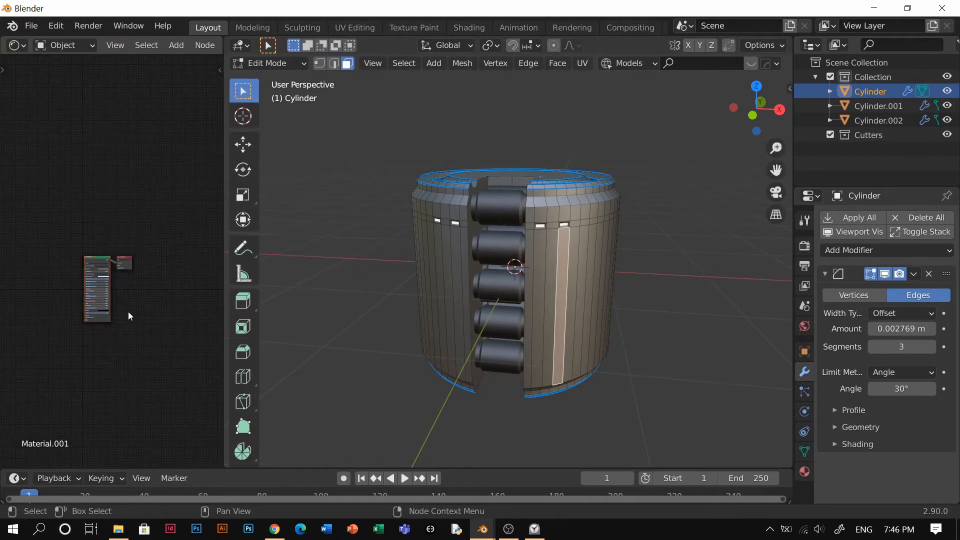
# Add an Image Texture with Mapping and Texture Coordinate nodes to the body material's Principled BSDF.
pyautogui.click(94, 260)
pyautogui.hotkey('ctrl', 't')
pyautogui.moveTo(91, 280); pyautogui.dragTo(172, 269, button='middle')
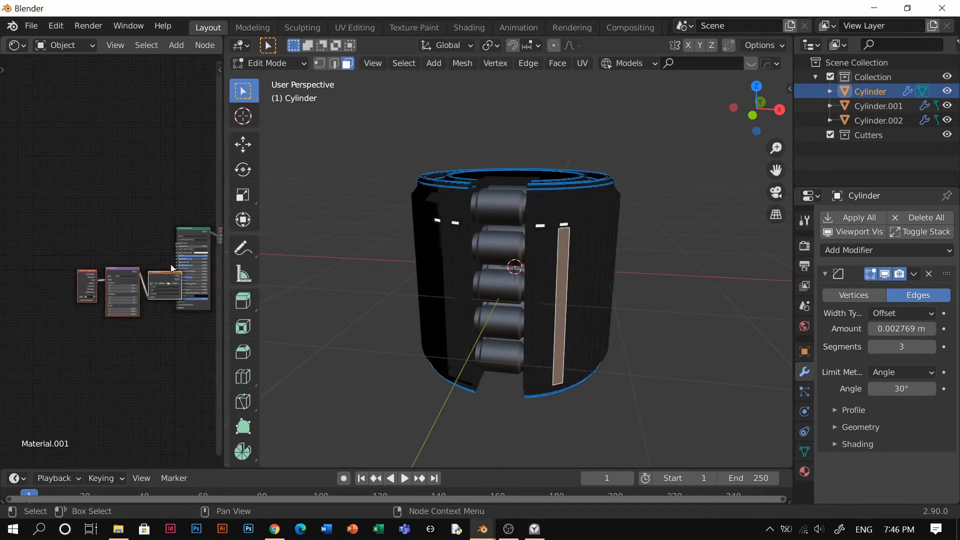
pyautogui.scroll(5, 133, 245)
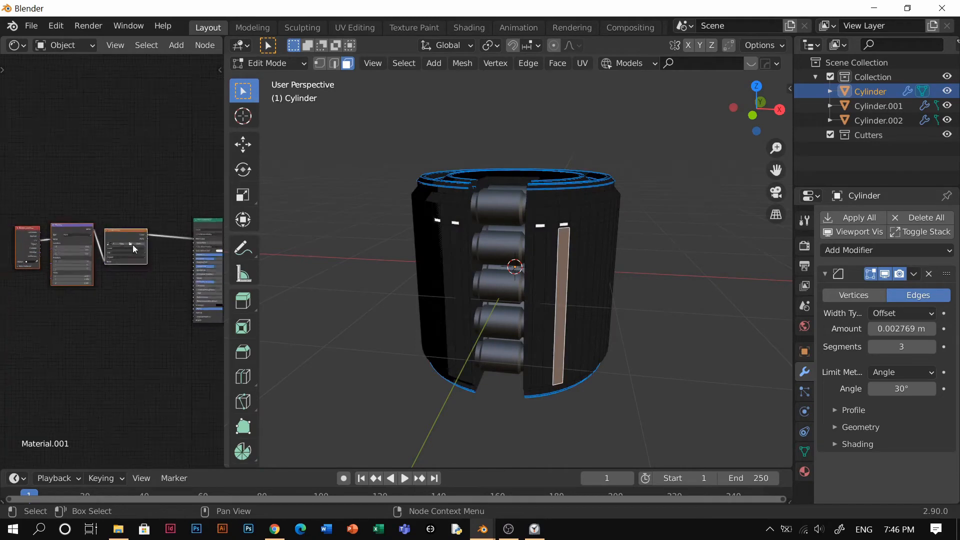
# Insert a MixRGB node between the Image Texture's color output and the Principled BSDF's base color.
pyautogui.hotkey('shift', 'a')
pyautogui.click(106, 279)
pyautogui.write('mix')
pyautogui.press('Down')
pyautogui.press('Down')
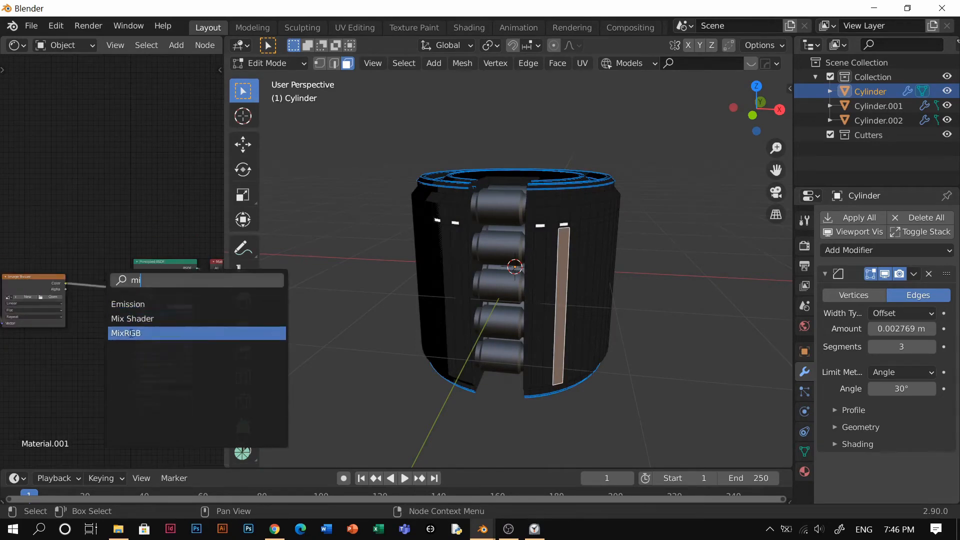
pyautogui.press('Return')
pyautogui.click(116, 306)
pyautogui.scroll(2, 111, 304)
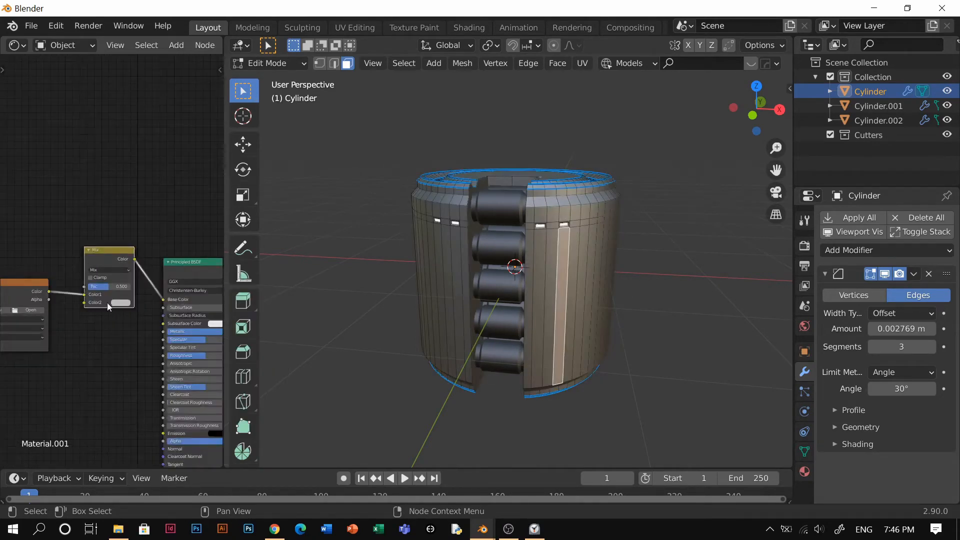
# Set the mix node's blend mode to Screen and darken its Color2 to a grey with value 0.516.
pyautogui.click(107, 269)
pyautogui.click(121, 303)
pyautogui.click(173, 228)
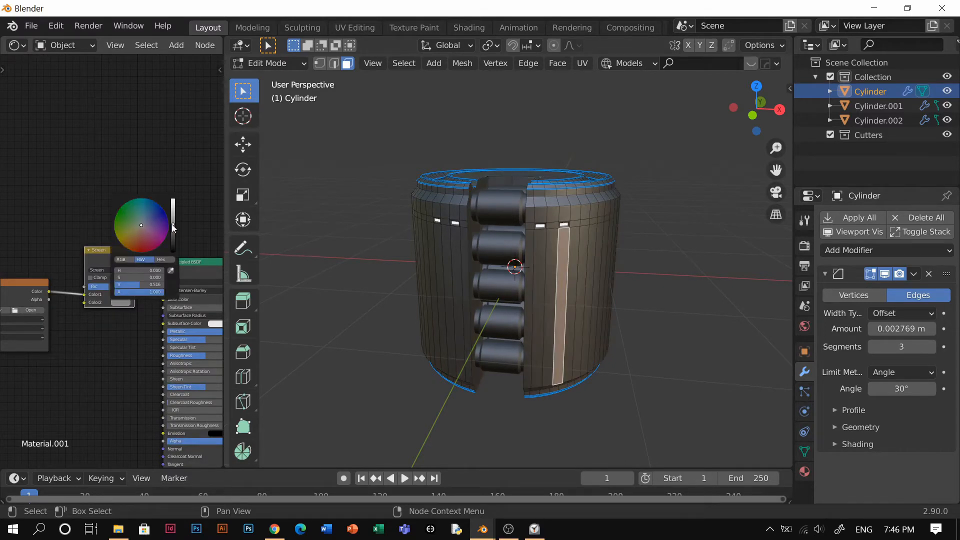
# Load sign.png from the decals 3 folder inside Decals into the Image Texture node.
pyautogui.scroll(1, 35, 296)
pyautogui.moveTo(35, 296); pyautogui.dragTo(115, 280, button='middle')
pyautogui.click(100, 297)
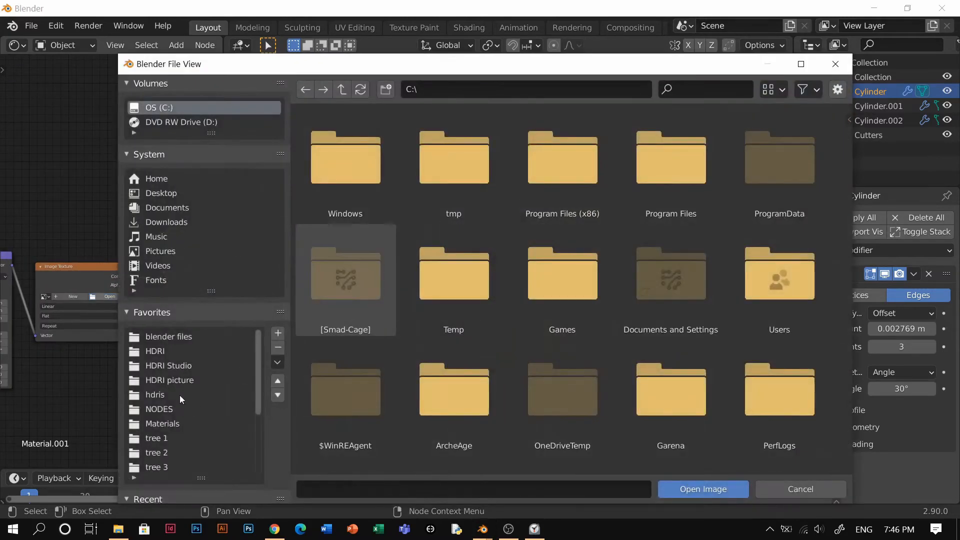
pyautogui.click(161, 452)
pyautogui.scroll(-5, 395, 370)
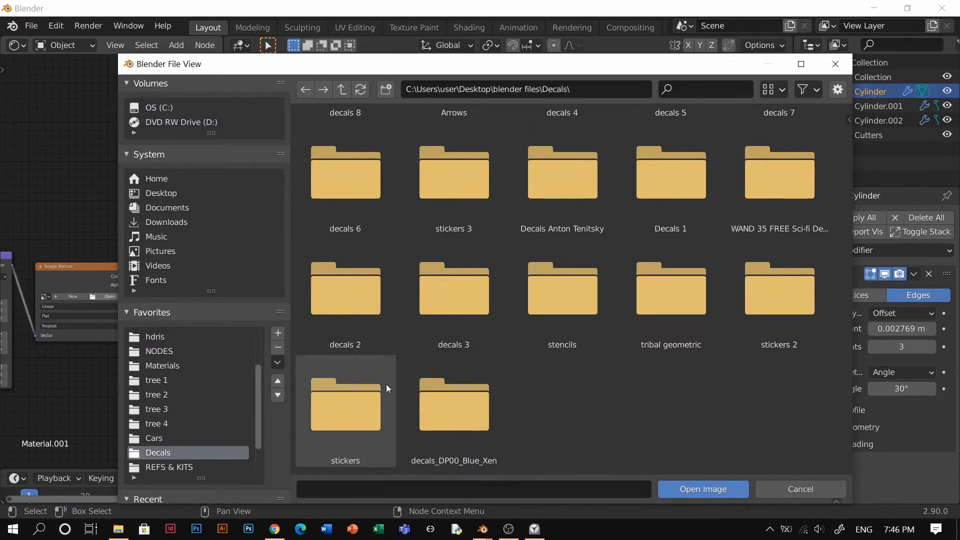
pyautogui.doubleClick(453, 291)
pyautogui.scroll(-4, 532, 269)
pyautogui.doubleClick(345, 297)
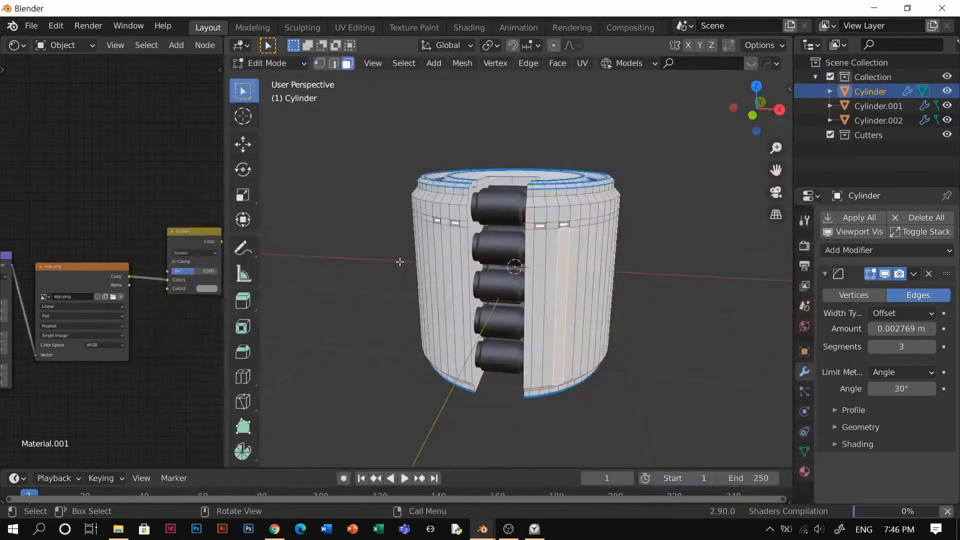
# Select all of the body's faces and split the node area to add a UV Editor above it.
pyautogui.scroll(-2, 119, 306)
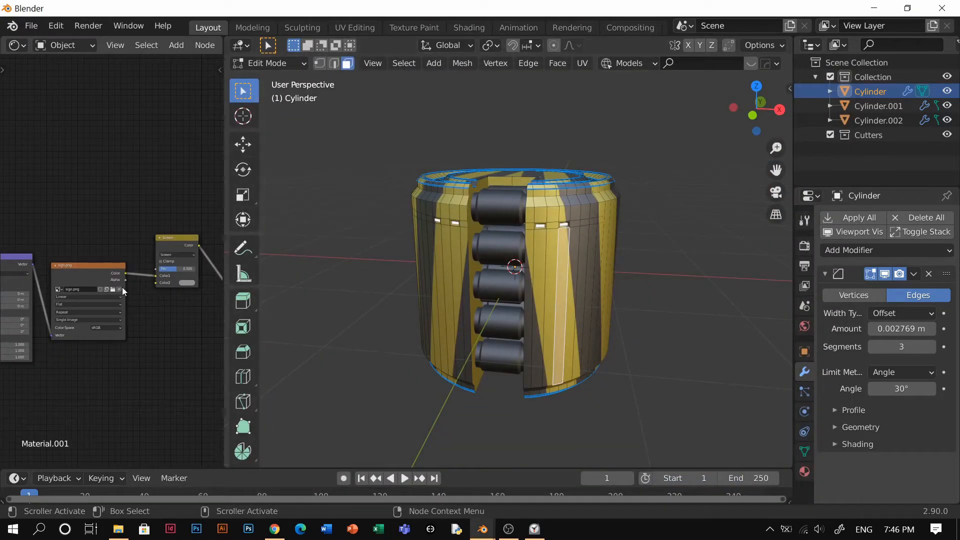
pyautogui.scroll(-1, 127, 284)
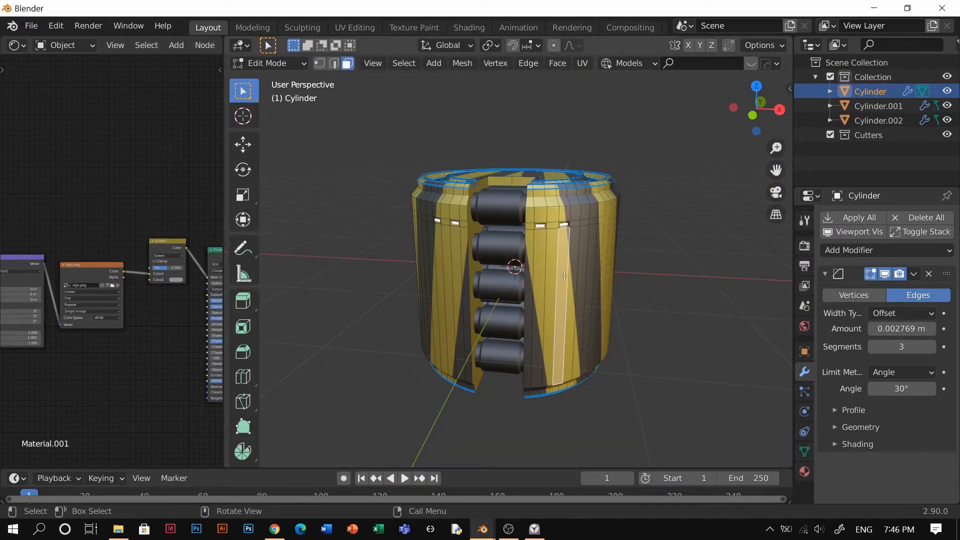
pyautogui.press('a')
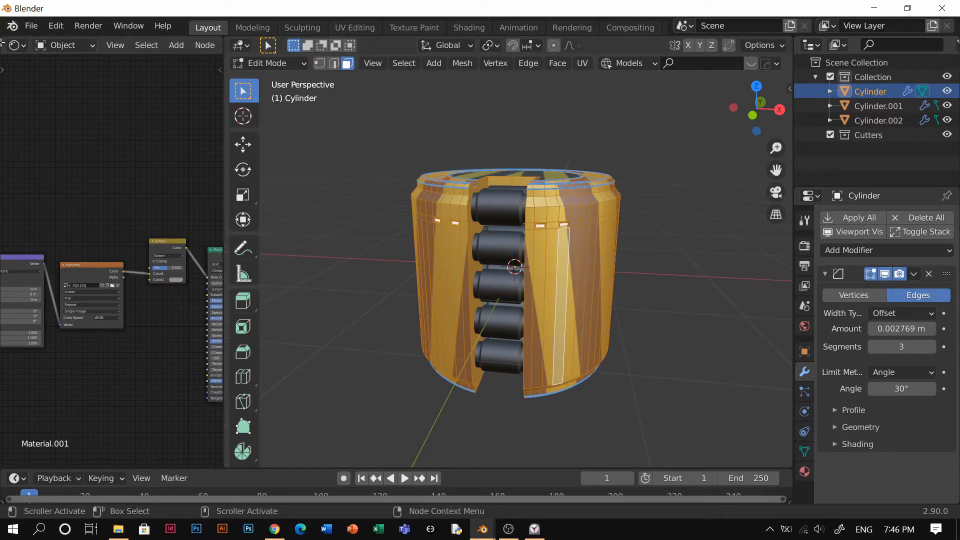
pyautogui.moveTo(2, 43); pyautogui.dragTo(14, 219)
pyautogui.click(18, 45)
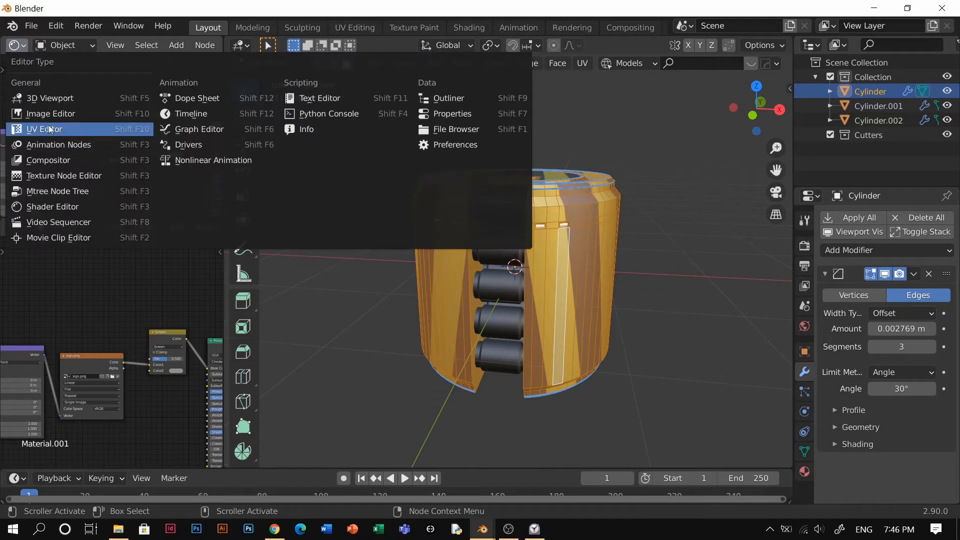
pyautogui.click(49, 129)
pyautogui.scroll(-3, 122, 168)
pyautogui.moveTo(530, 300); pyautogui.dragTo(590, 316, button='middle')
# Unwrap all of the body's faces with Cube Projection and move their UVs below the stripe image.
pyautogui.press('u')
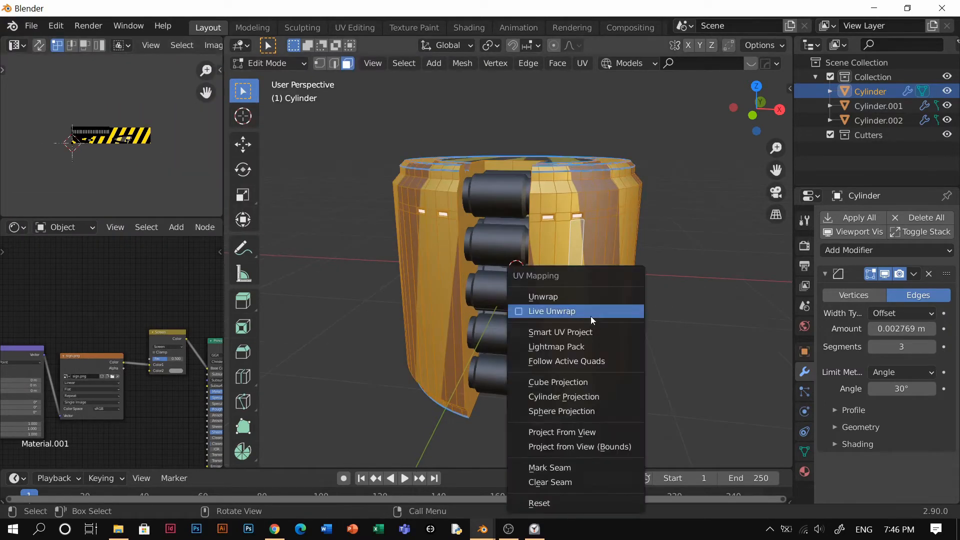
pyautogui.click(563, 383)
pyautogui.press('a')
pyautogui.press('g')
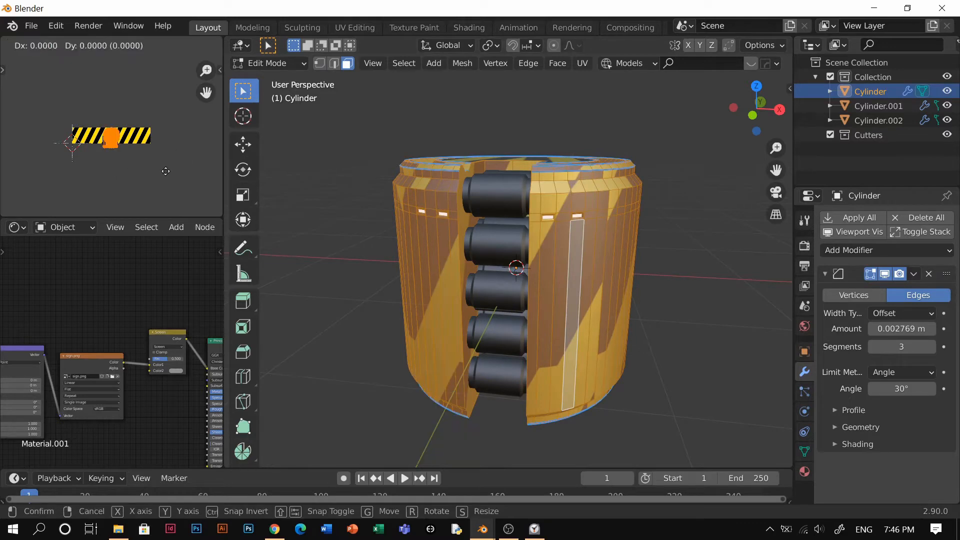
pyautogui.click(167, 175)
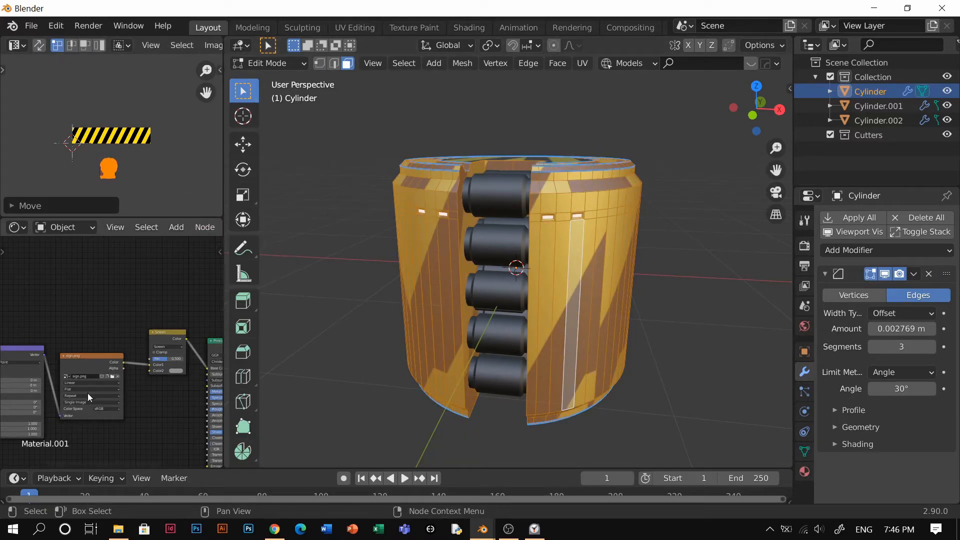
# Set the sign.png texture's extension mode to Clip.
pyautogui.scroll(3, 88, 393)
pyautogui.click(70, 354)
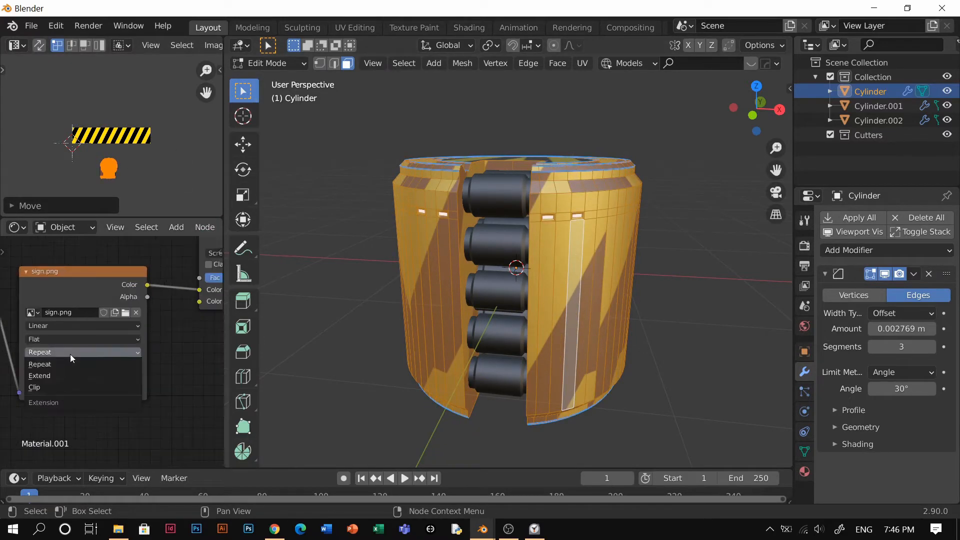
pyautogui.click(50, 388)
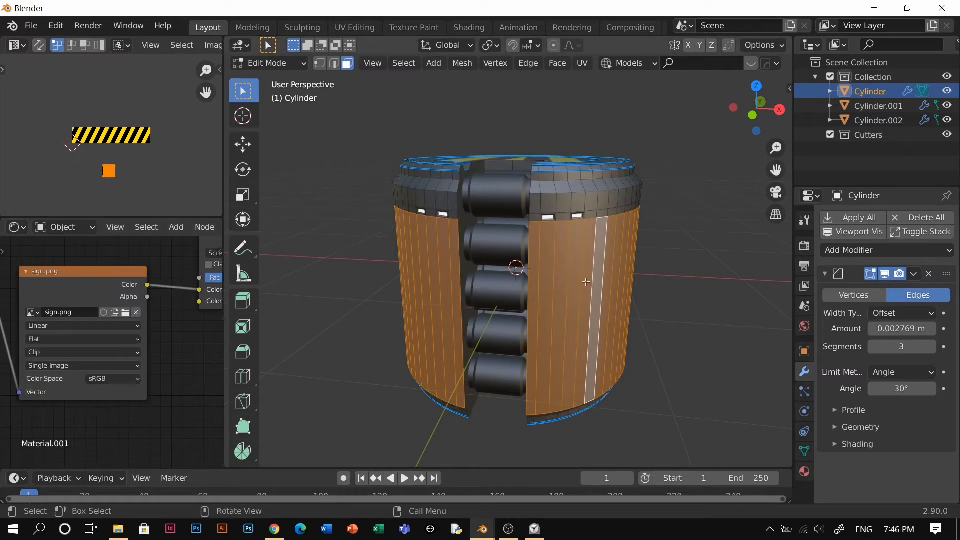
# Unwrap the body's ring of tall side-wall faces with Cube Projection and scale their UVs up over the stripe image.
pyautogui.press('u')
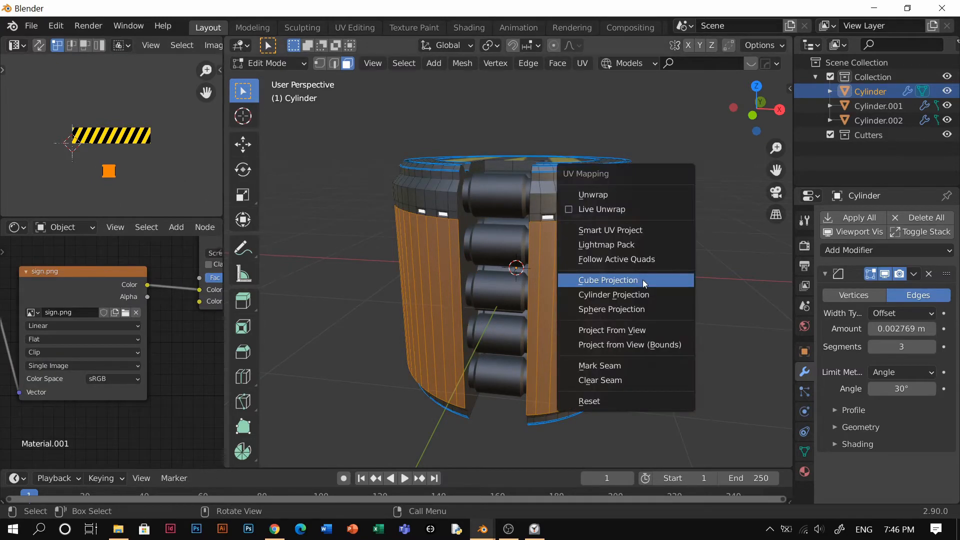
pyautogui.click(615, 279)
pyautogui.scroll(6, 135, 150)
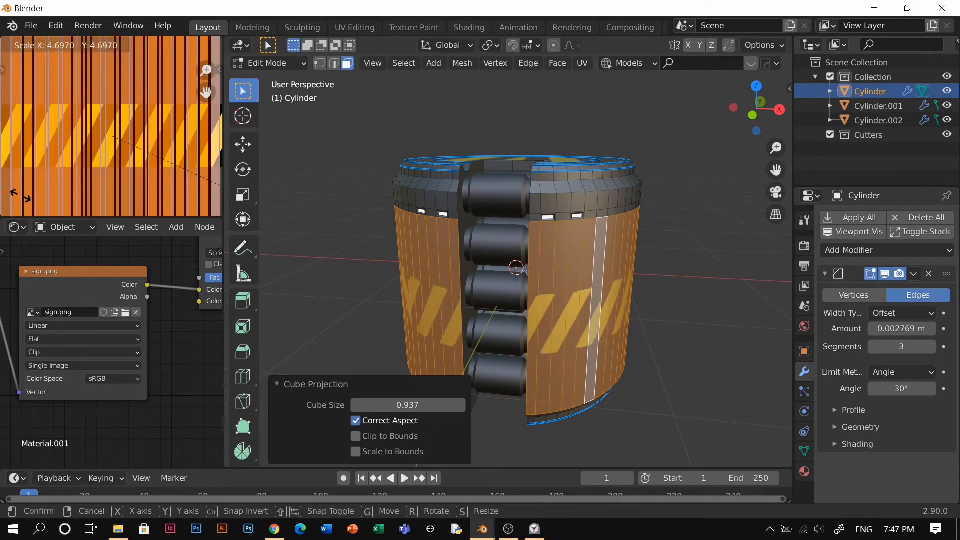
pyautogui.click(73, 166)
# Stretch the side wall's UVs slightly along X, and check the stripes on the barrel in Object Mode.
pyautogui.scroll(-5, 72, 154)
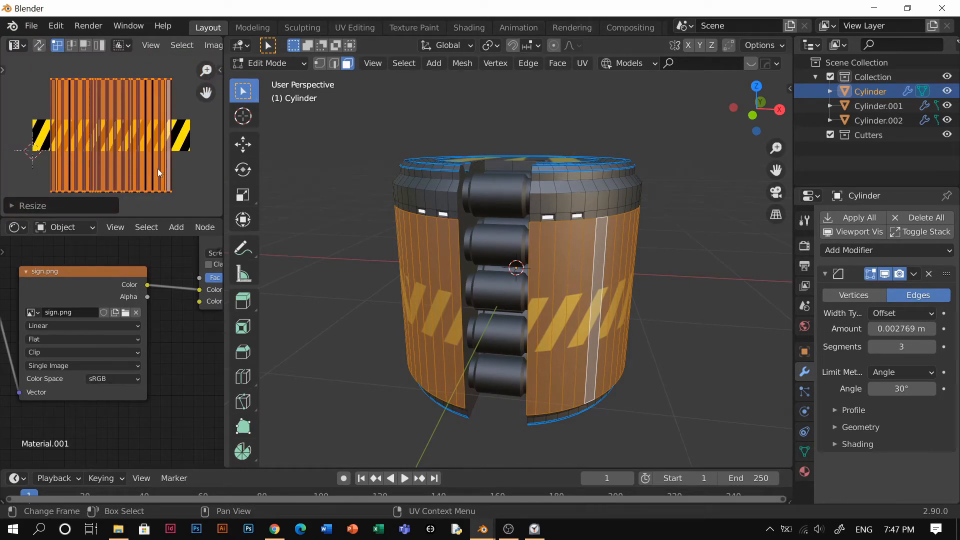
pyautogui.press('s')
pyautogui.press('x')
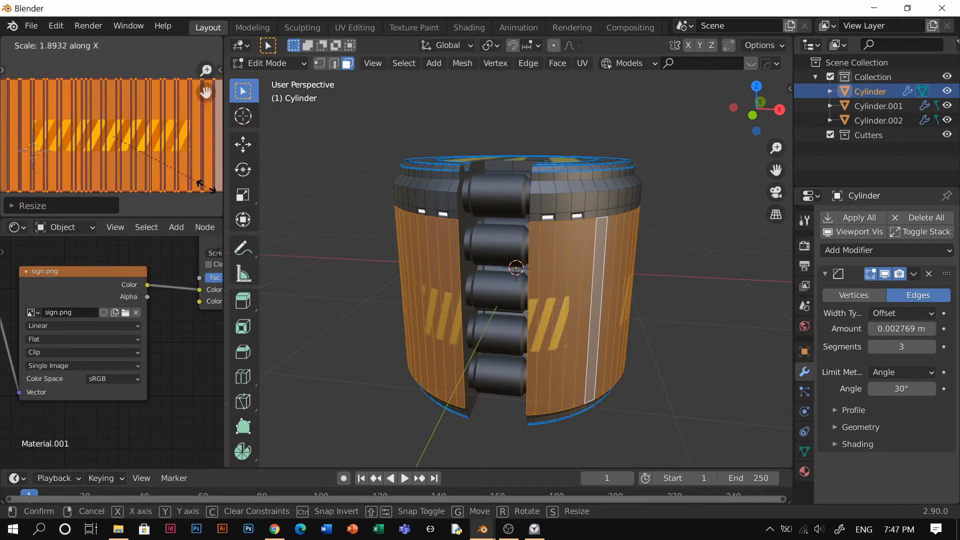
pyautogui.click(155, 185)
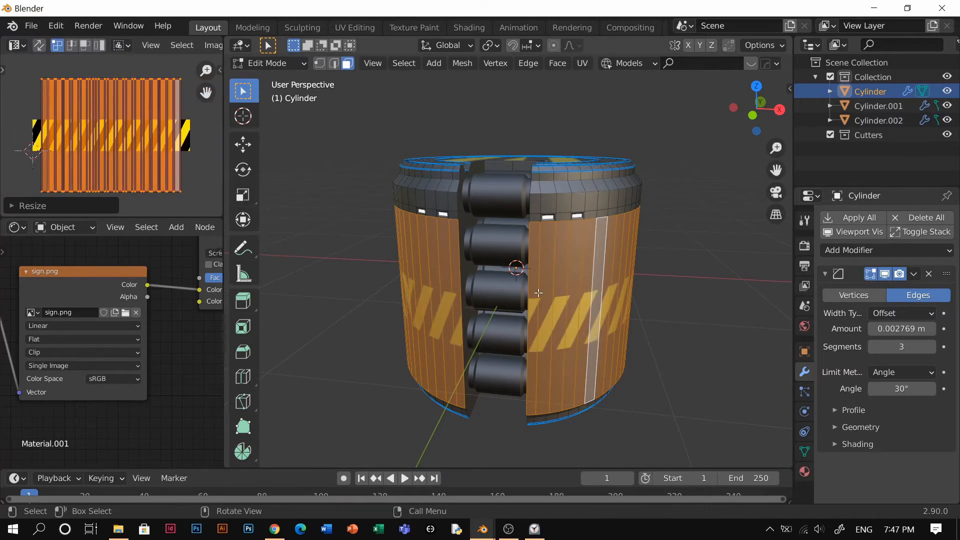
pyautogui.press('Tab')
pyautogui.moveTo(501, 273)
pyautogui.mouseDown(button='middle')
pyautogui.moveTo(603, 243)
pyautogui.moveTo(510, 281)
pyautogui.mouseUp(button='middle')
pyautogui.press('Tab')
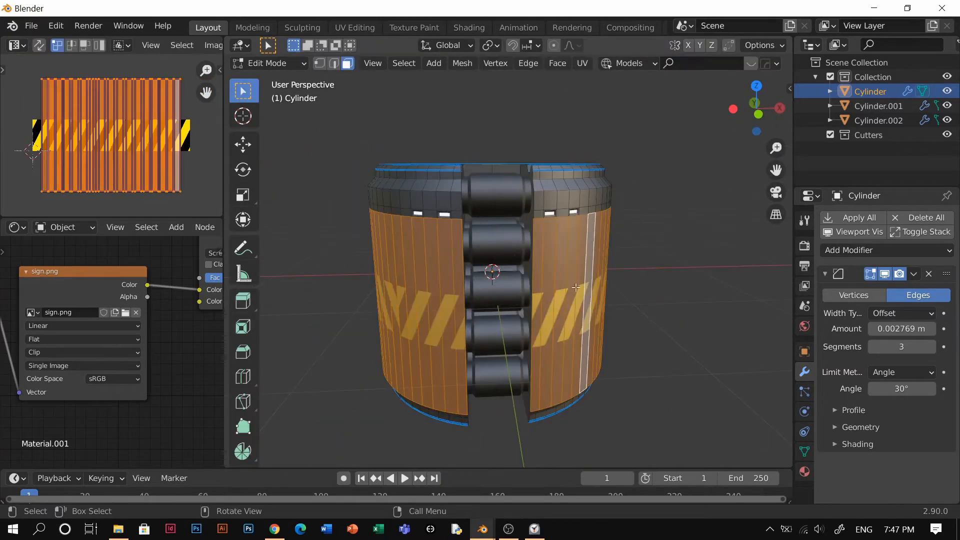
# Straighten the side wall's UVs with the UV Squares To Grid By Shape operation.
pyautogui.press('n')
pyautogui.scroll(-1, 172, 170)
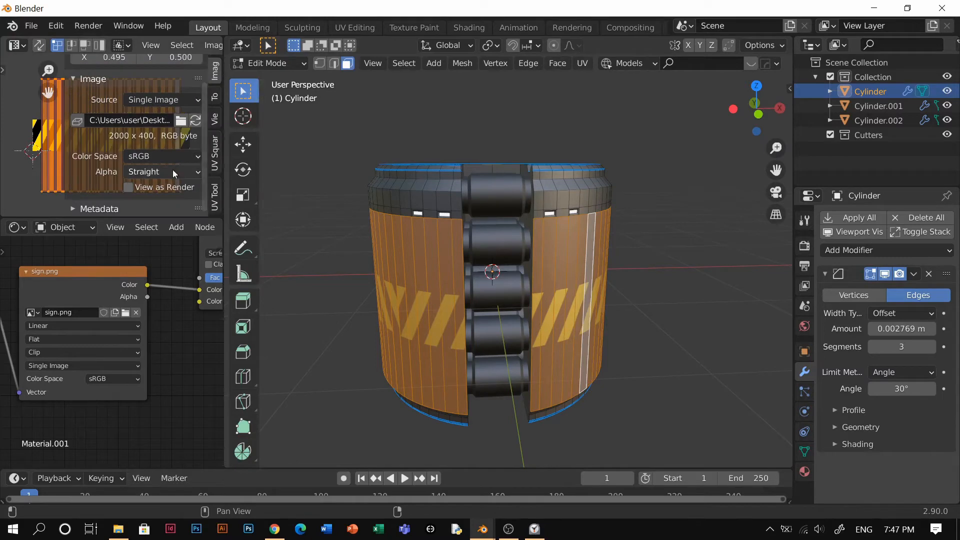
pyautogui.click(215, 154)
pyautogui.scroll(-2, 163, 158)
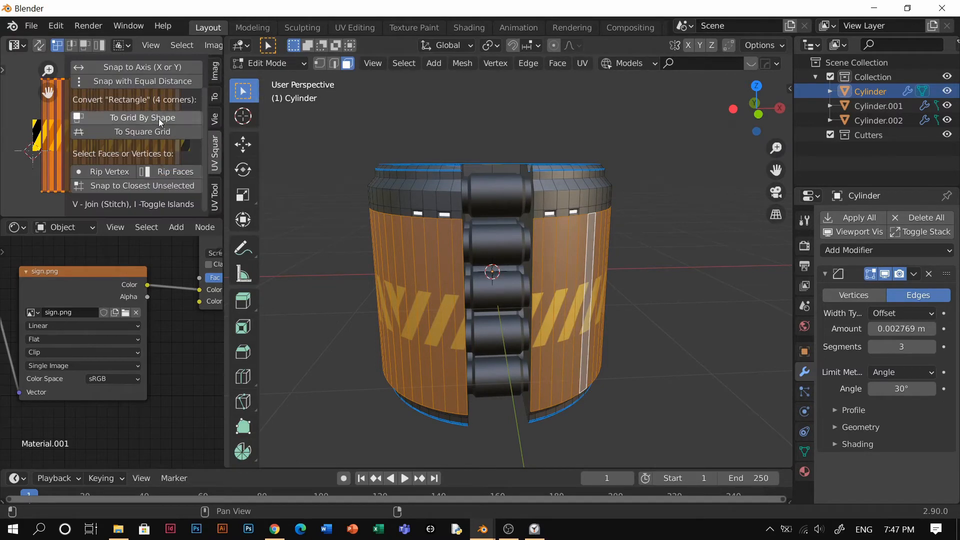
pyautogui.click(149, 120)
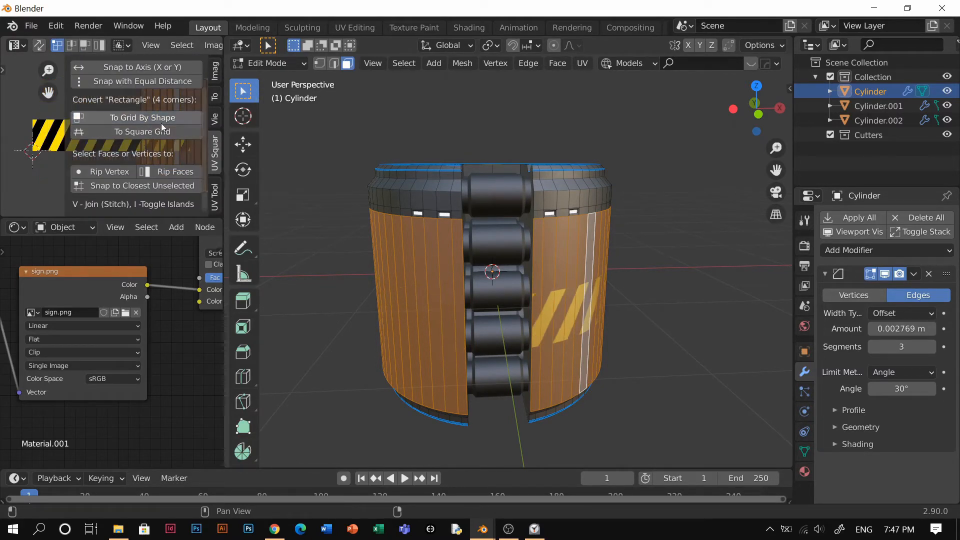
pyautogui.hscroll(-2, 142, 161)
pyautogui.press('n')
pyautogui.scroll(-4, 143, 166)
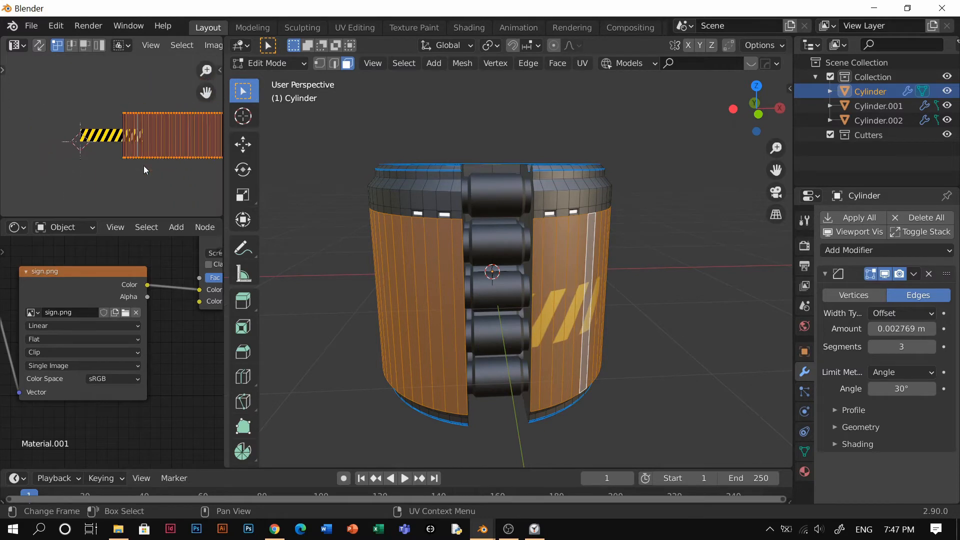
# Move the side wall's UVs over the hazard-stripe image and scale them down to about its size.
pyautogui.press('g')
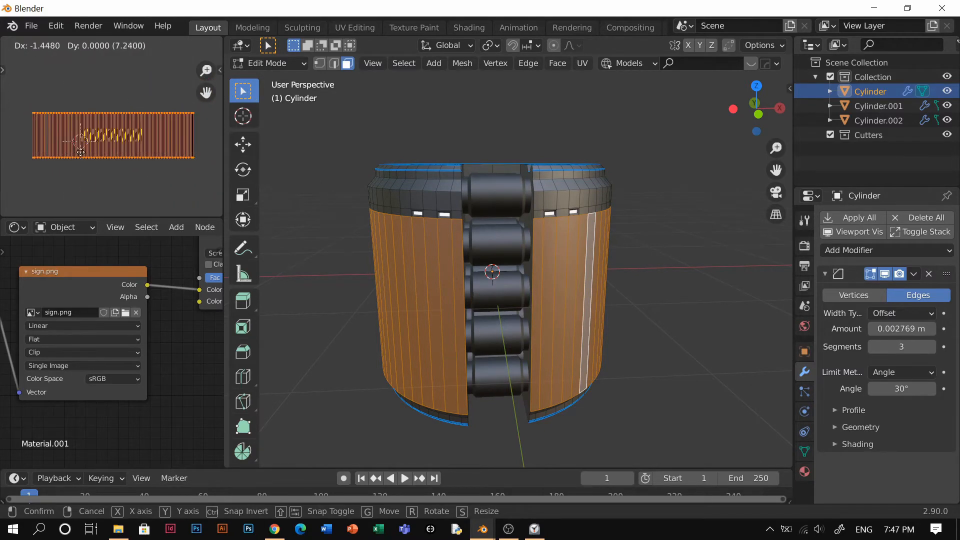
pyautogui.click(86, 157)
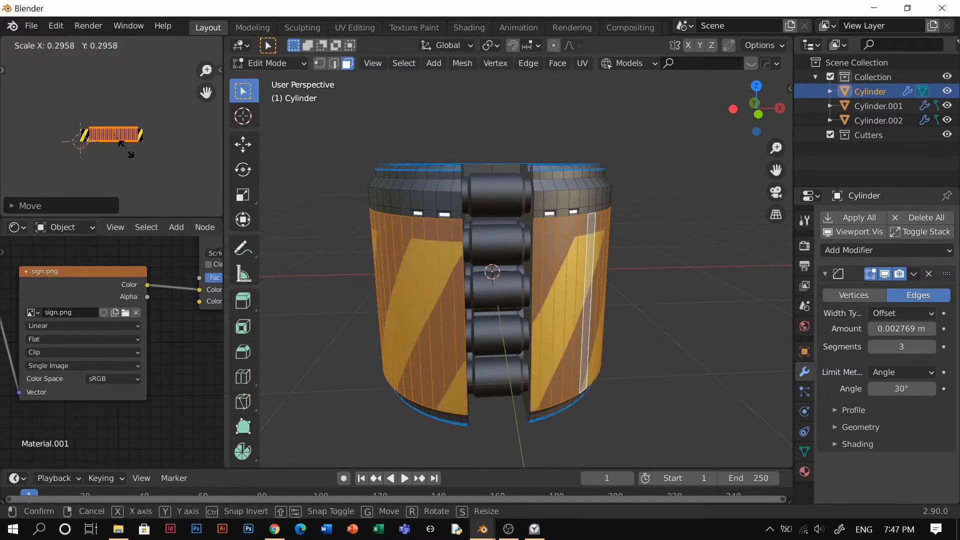
pyautogui.click(166, 165)
# Scale the side wall's UVs along X, and stretch them along Y well beyond the stripe image's height.
pyautogui.press('x')
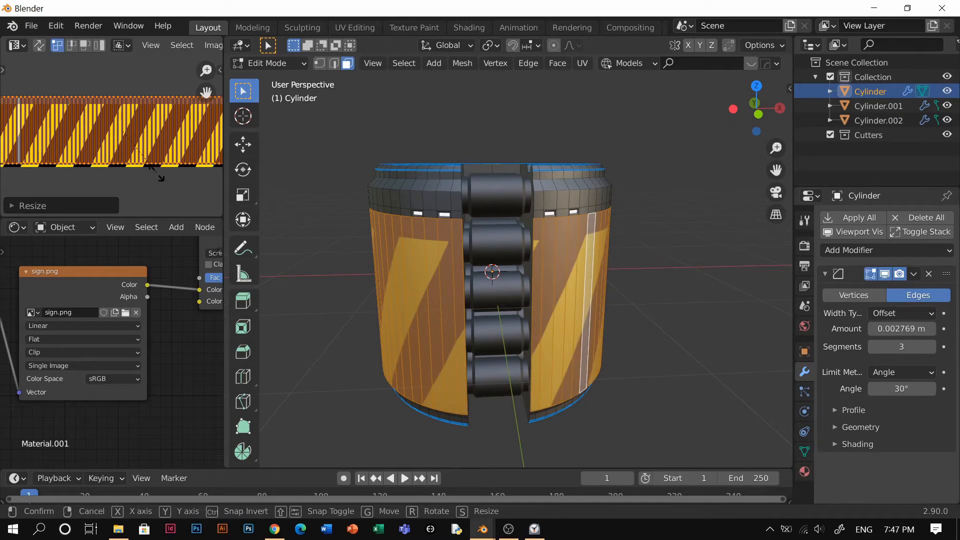
pyautogui.press('y')
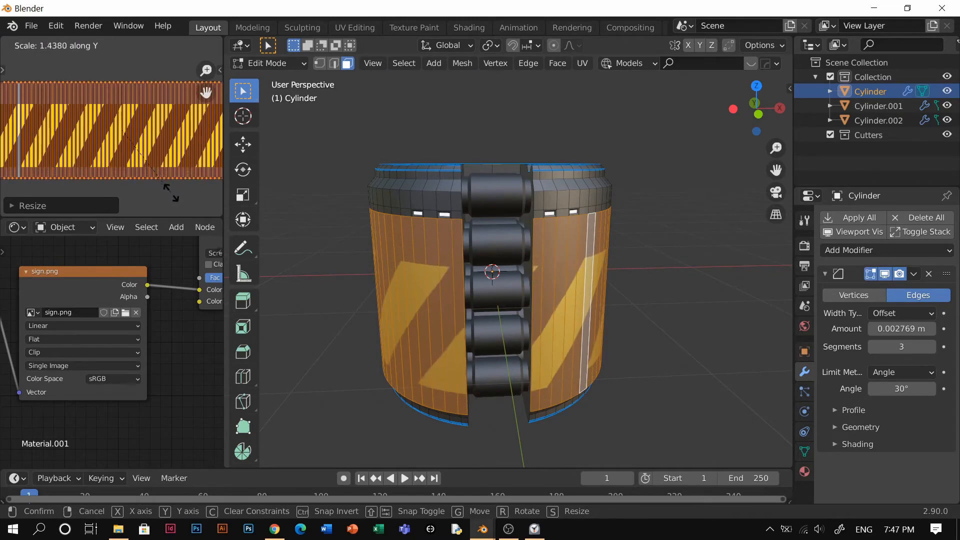
pyautogui.click(210, 73)
pyautogui.scroll(-5, 176, 175)
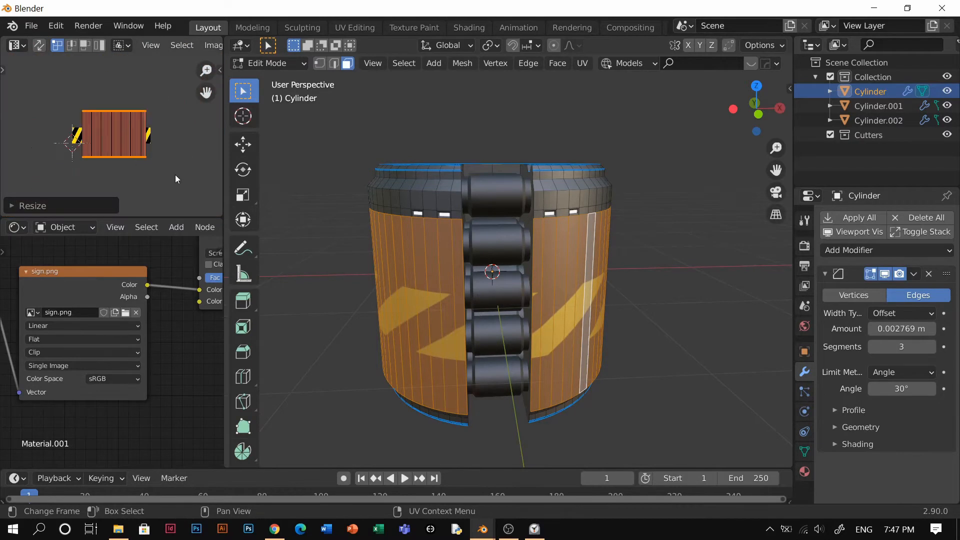
# Rescale the side wall's UVs along X and centre them over the stripe image so they span its full width.
pyautogui.press('s')
pyautogui.press('x')
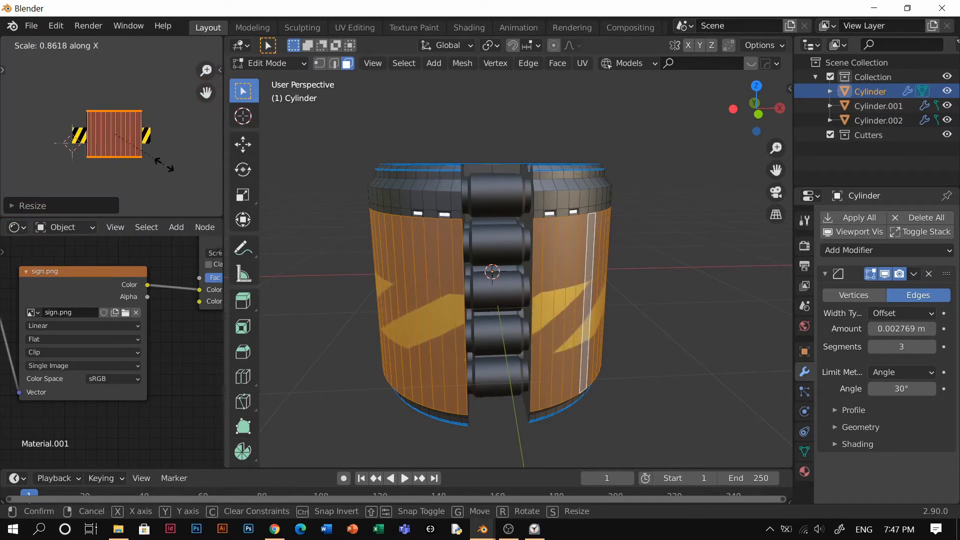
pyautogui.click(183, 171)
pyautogui.press('g')
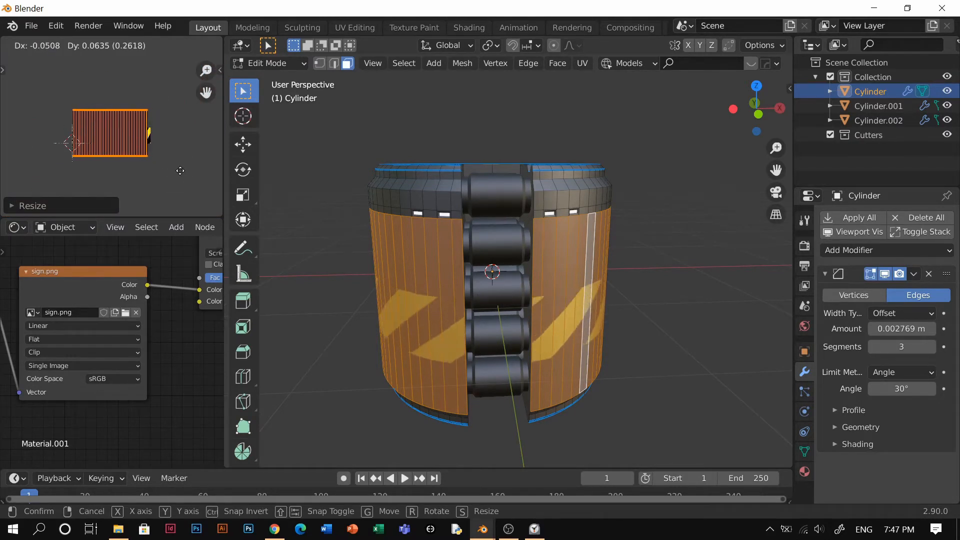
pyautogui.click(180, 172)
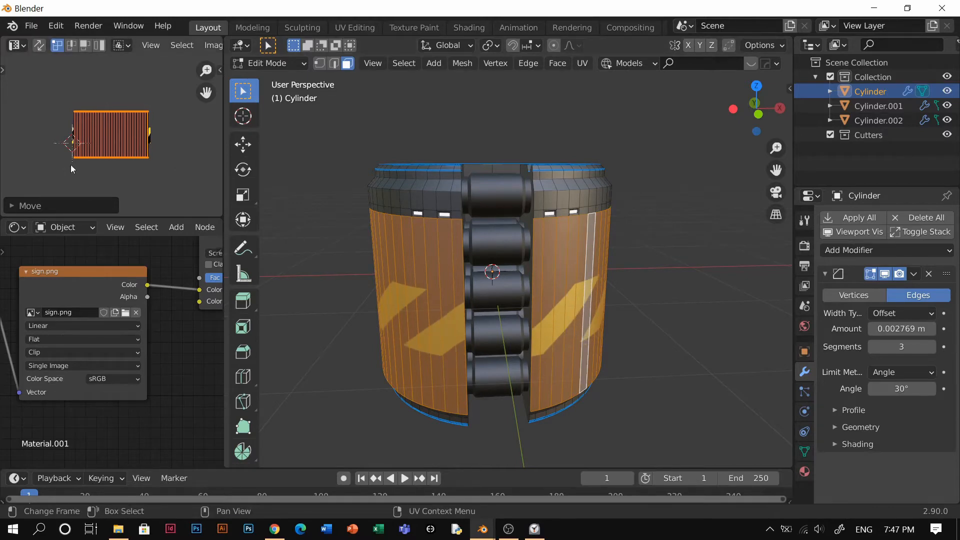
pyautogui.click(156, 160)
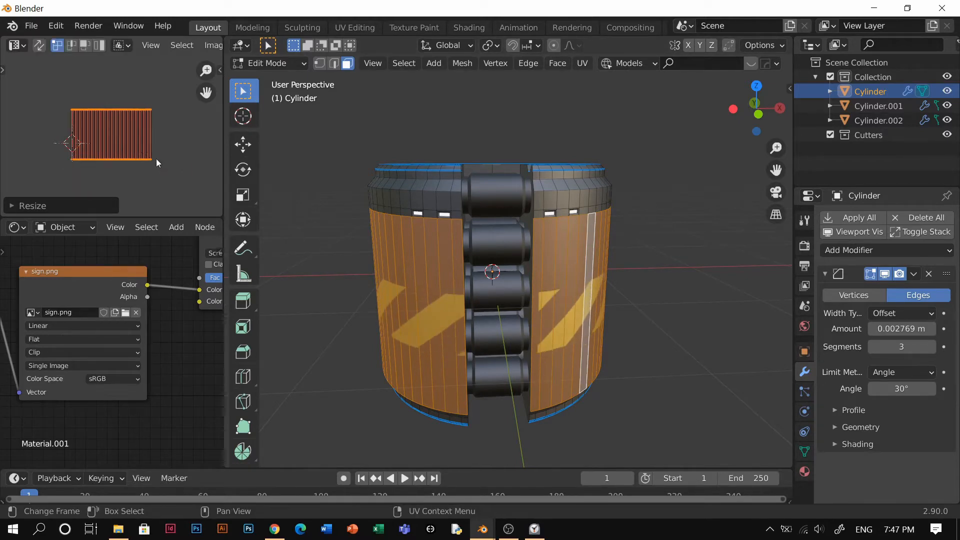
# Fine-tune the side wall's UVs along X to the ends of the stripe image, and stretch them further along Y.
pyautogui.scroll(6, 154, 157)
pyautogui.scroll(-3, 154, 156)
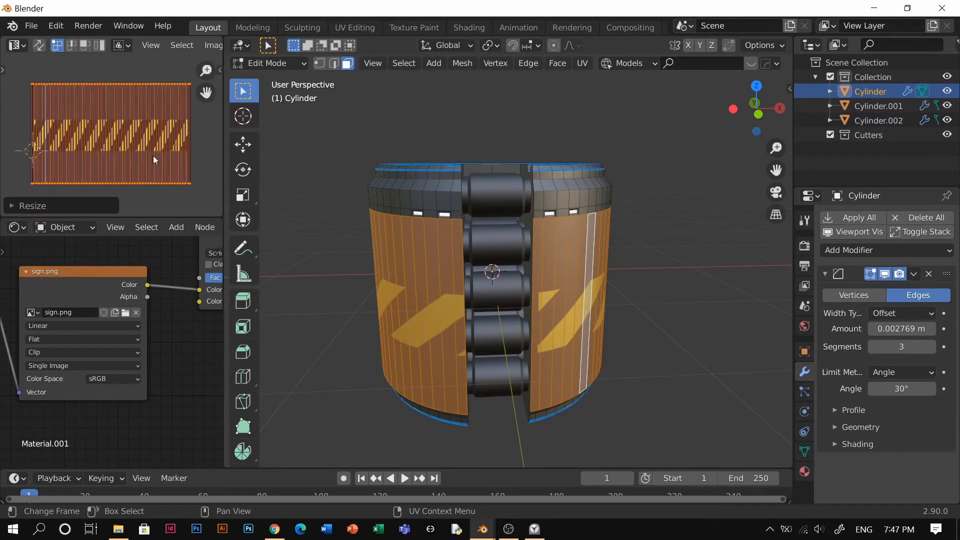
pyautogui.click(189, 170)
pyautogui.press('x')
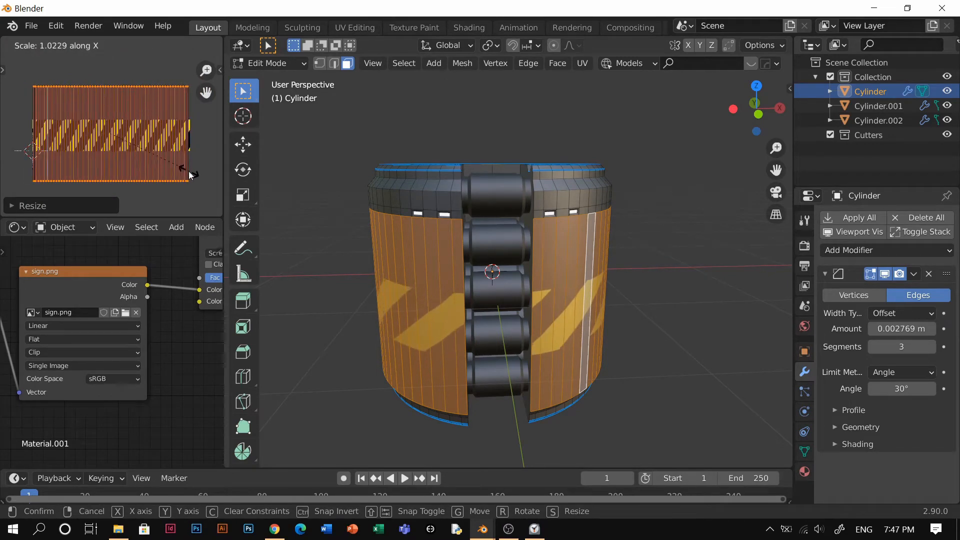
pyautogui.press('y')
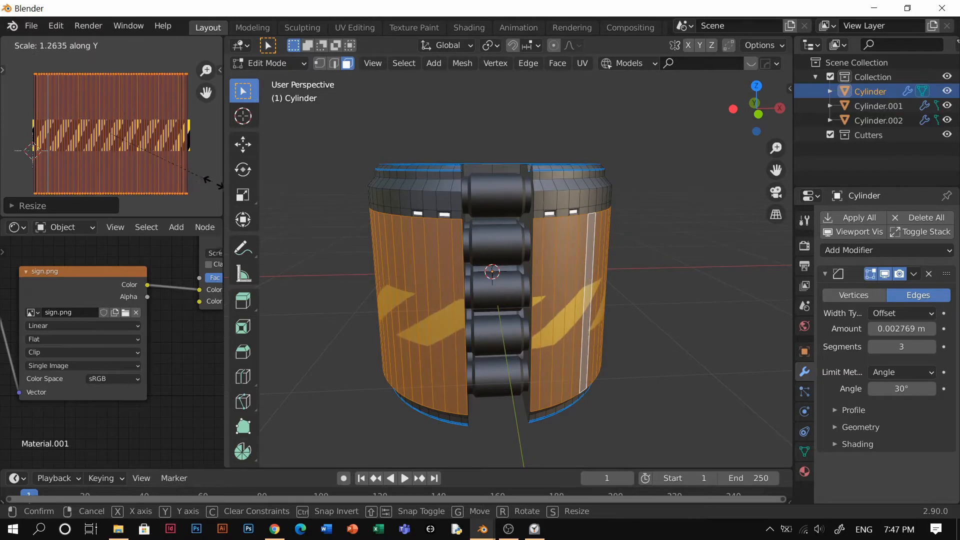
pyautogui.click(8, 189)
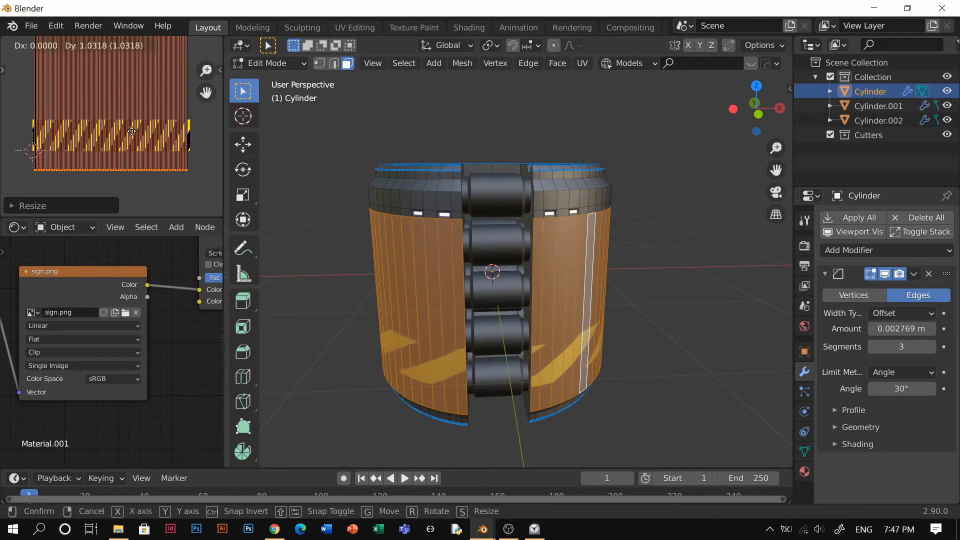
# Move the side wall's UVs up along Y to place the stripes low on the barrel, and inspect them in Object Mode.
pyautogui.click(132, 131)
pyautogui.press('Tab')
pyautogui.scroll(-4, 431, 246)
pyautogui.moveTo(431, 246); pyautogui.dragTo(534, 275, button='middle')
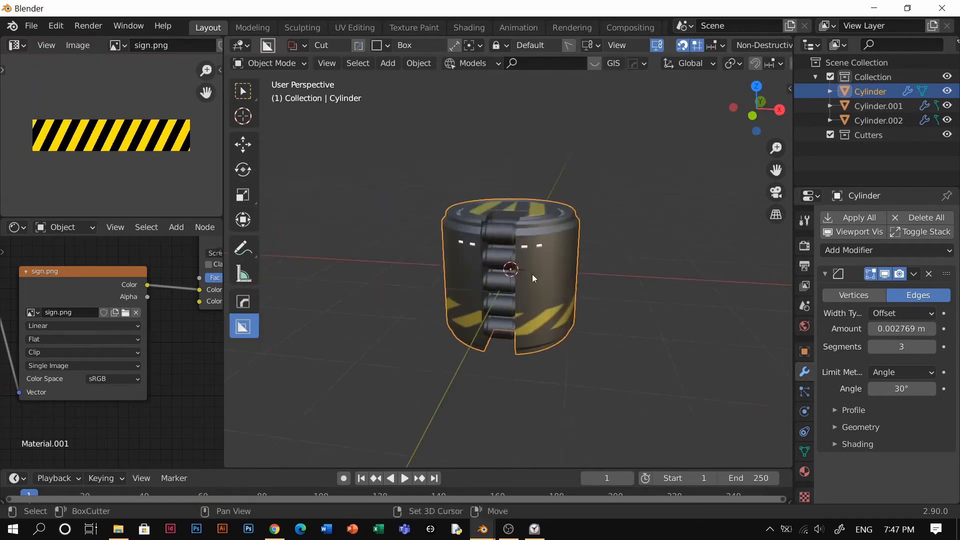
pyautogui.scroll(5, 532, 275)
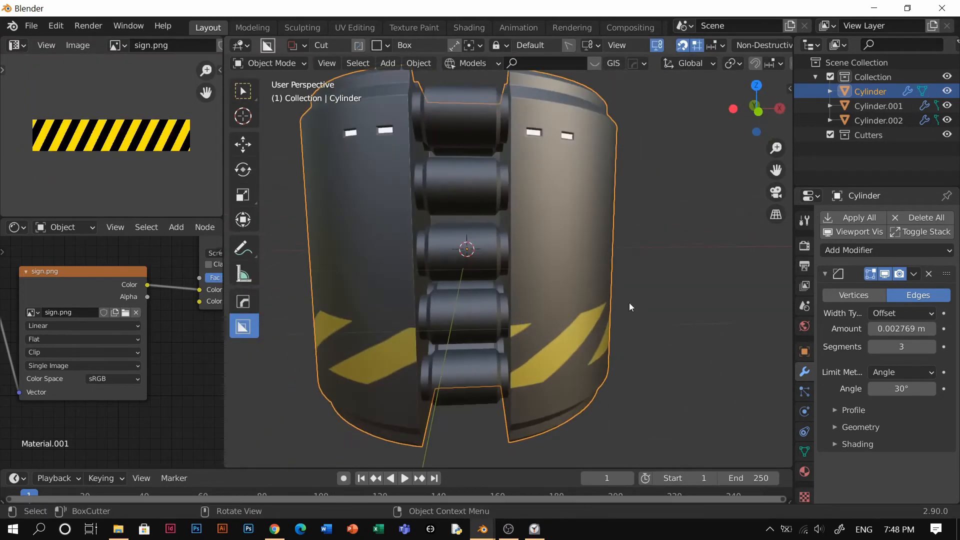
# Select the striped lid panel on top of the canister and move its top face's UVs below the stripe texture.
pyautogui.scroll(-4, 468, 201)
pyautogui.moveTo(475, 207); pyautogui.dragTo(478, 228, button='middle')
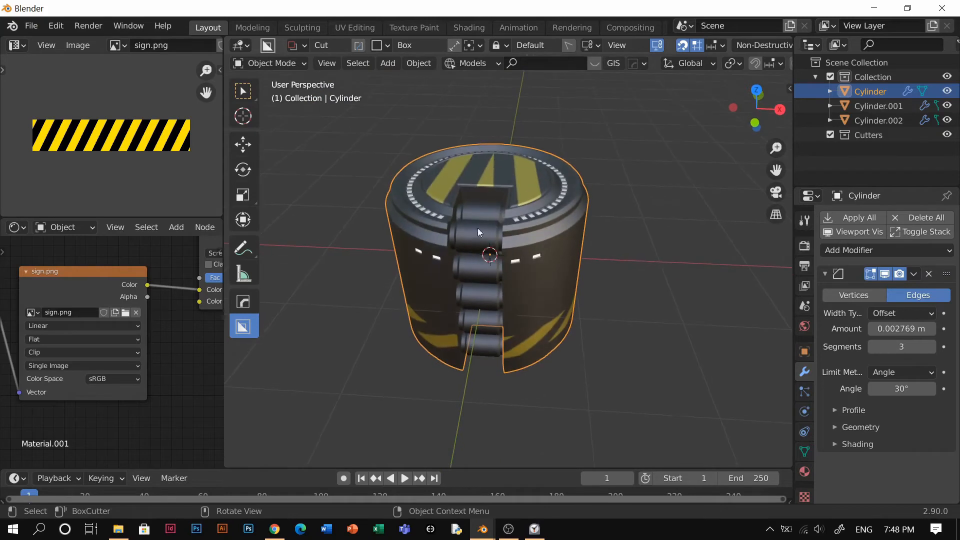
pyautogui.press('Tab')
pyautogui.click(621, 200)
pyautogui.press('Tab')
pyautogui.click(488, 101)
pyautogui.click(488, 172)
pyautogui.press('Tab')
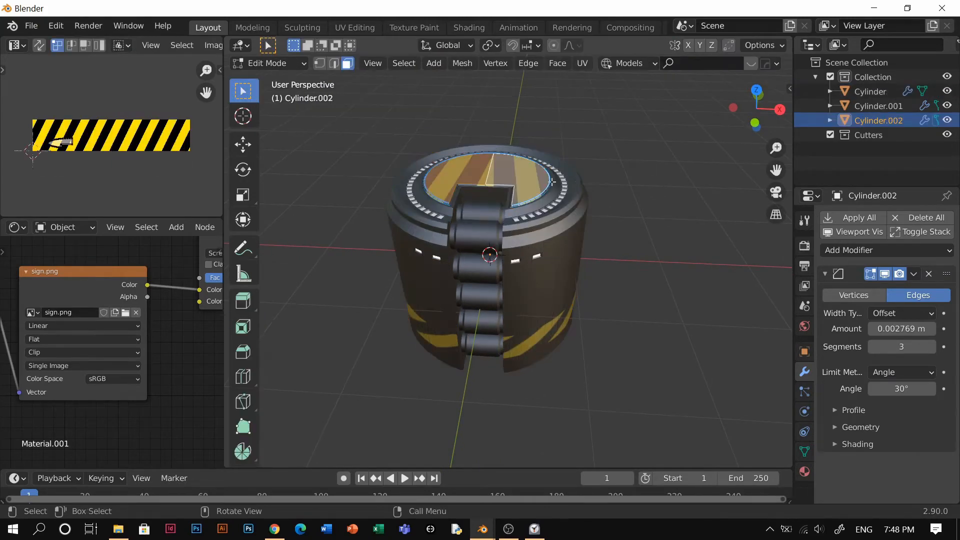
pyautogui.press('a')
pyautogui.press('g')
pyautogui.click(114, 178)
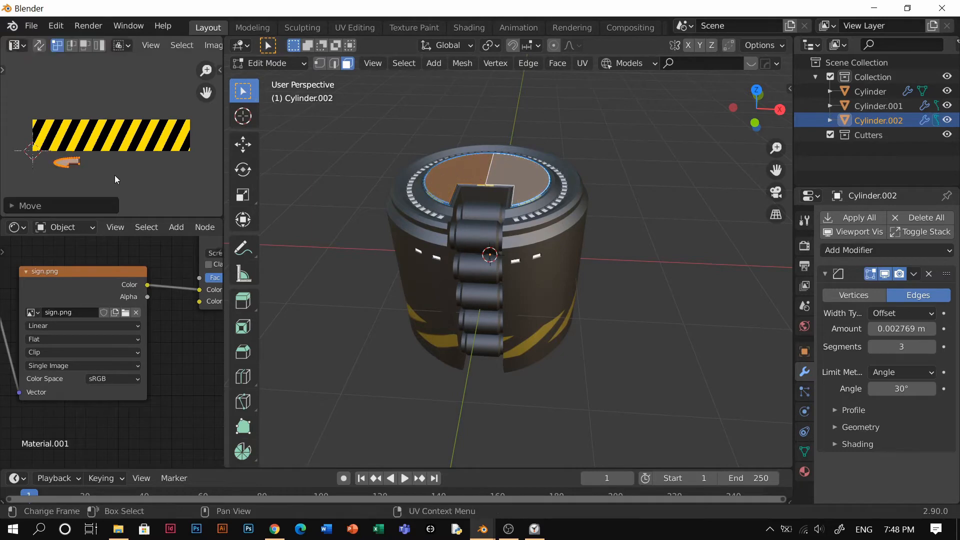
# Select all faces of the lid panel and move all their UV islands clear of the stripe image.
pyautogui.press('Tab')
pyautogui.scroll(-3, 523, 182)
pyautogui.moveTo(523, 182); pyautogui.dragTo(524, 218, button='middle')
pyautogui.scroll(3, 524, 218)
pyautogui.press('Tab')
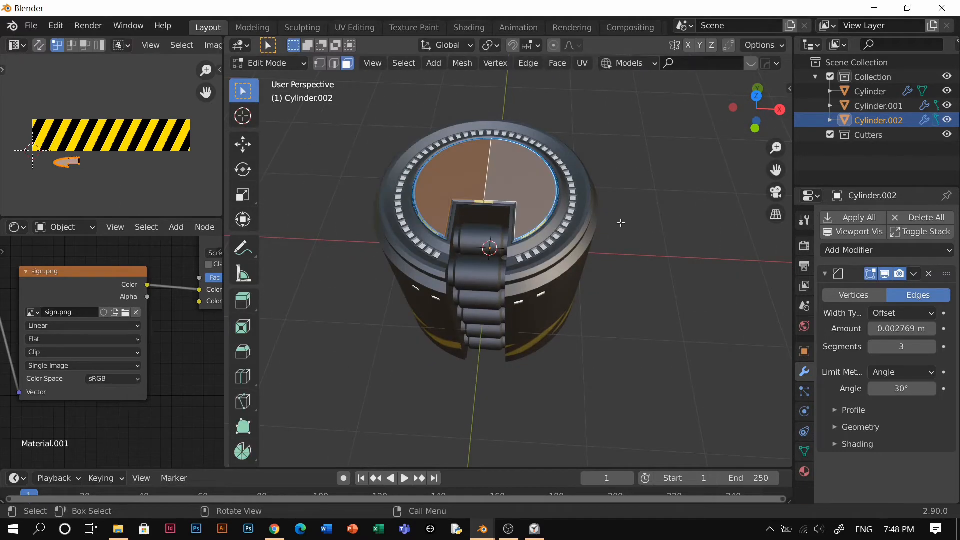
pyautogui.click(584, 202)
pyautogui.press('a')
pyautogui.click(116, 174)
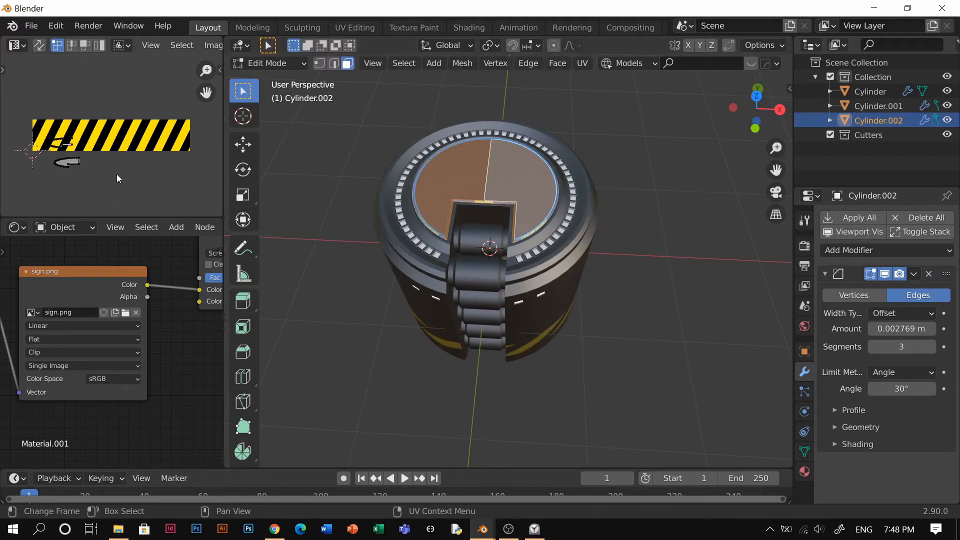
pyautogui.press('a')
pyautogui.press('g')
pyautogui.click(124, 195)
pyautogui.press('Tab')
pyautogui.click(531, 138)
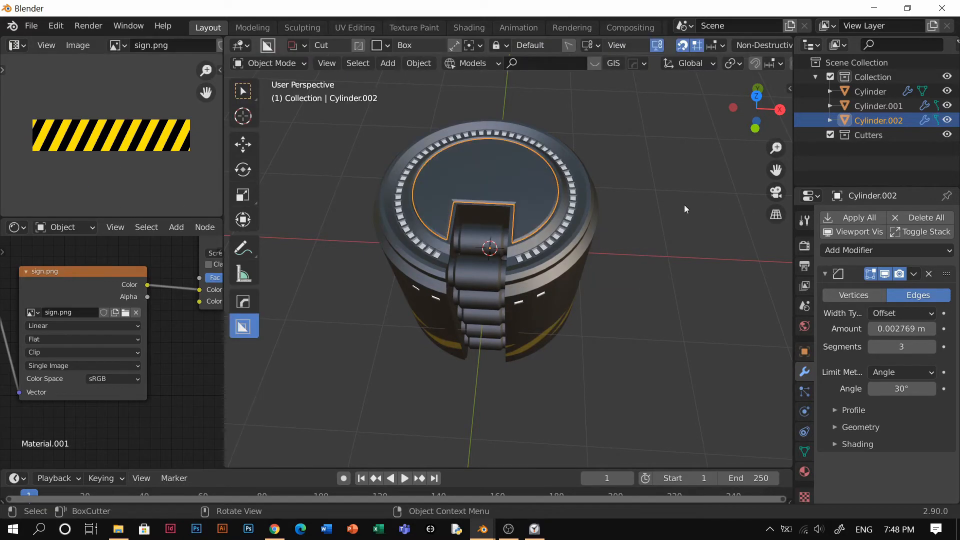
# Darken the second colour of the Screen mix node in the lid panel's material, Material.004.
pyautogui.click(685, 206)
pyautogui.moveTo(506, 215); pyautogui.dragTo(545, 219, button='middle')
pyautogui.scroll(4, 545, 219)
pyautogui.click(576, 223)
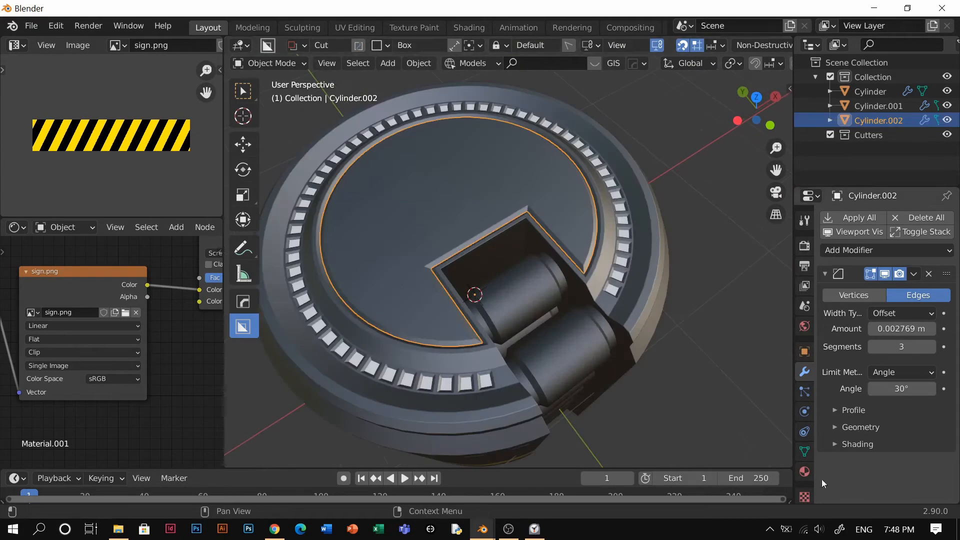
pyautogui.click(805, 472)
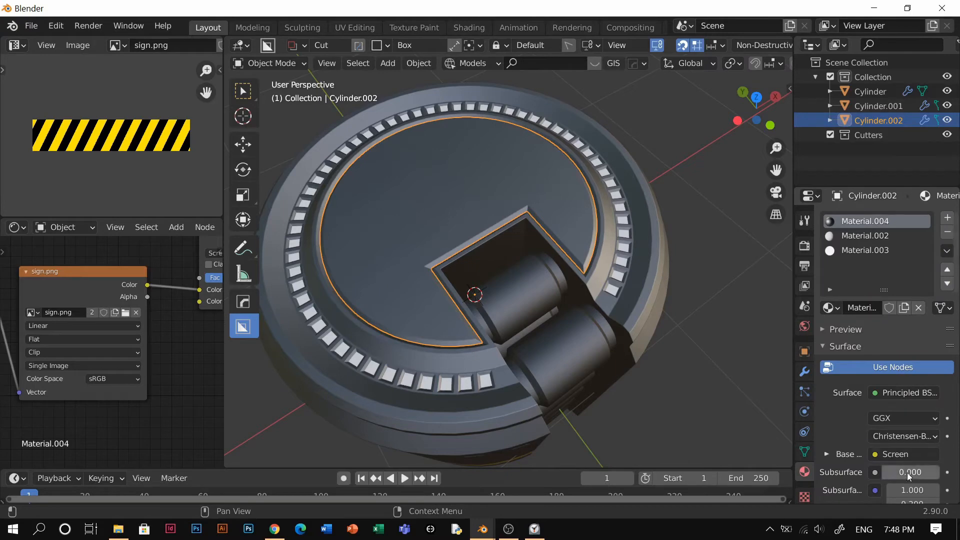
pyautogui.scroll(-6, 907, 473)
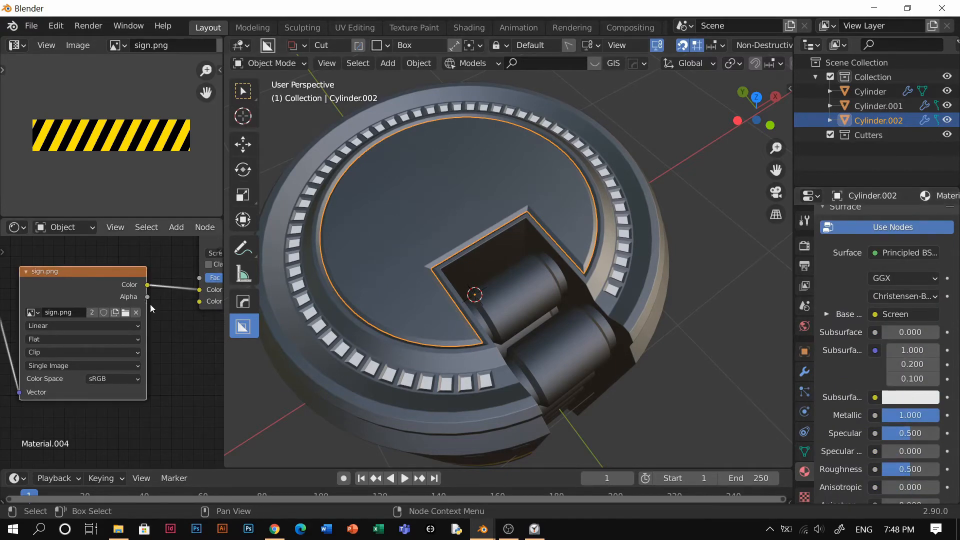
pyautogui.scroll(-3, 146, 320)
pyautogui.click(134, 352)
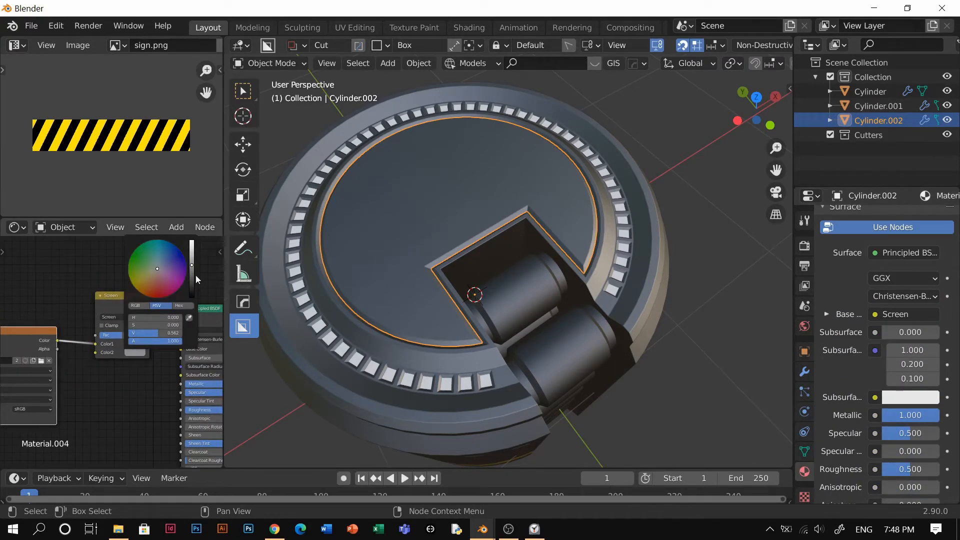
pyautogui.click(699, 204)
# Add a cube, raise it about 1.3 m along Z and scale it down to a small block above the lid.
pyautogui.moveTo(700, 203); pyautogui.dragTo(503, 227, button='middle')
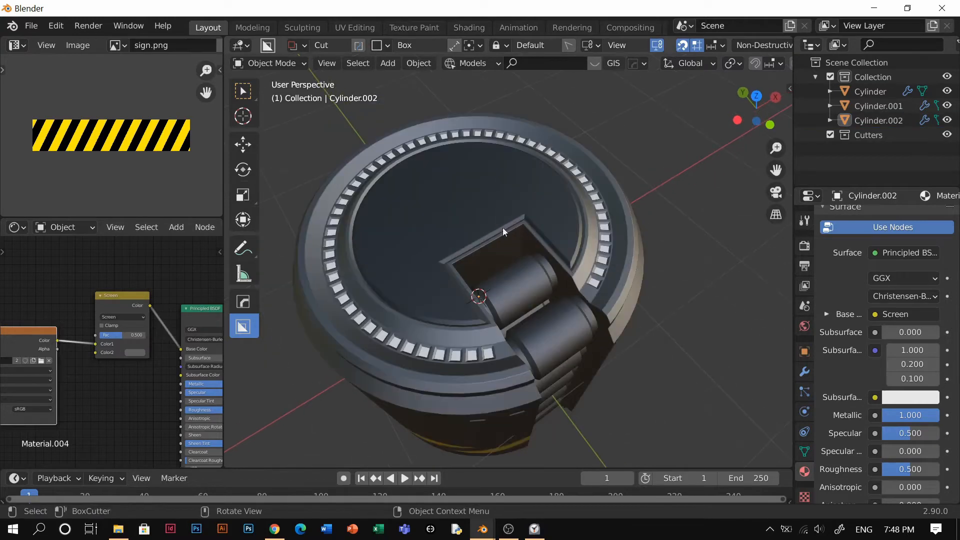
pyautogui.hotkey('shift', 'a')
pyautogui.moveTo(575, 169)
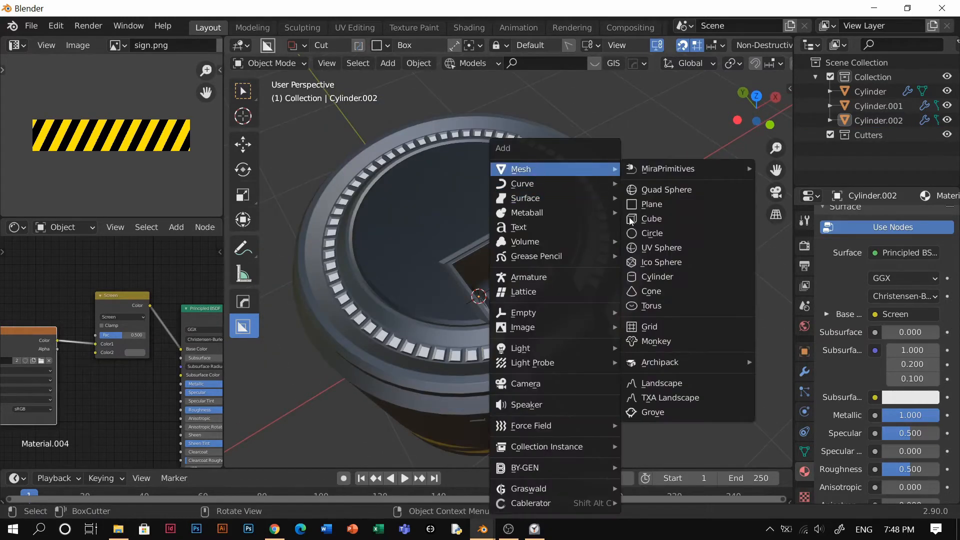
pyautogui.click(659, 219)
pyautogui.press('g')
pyautogui.press('z')
pyautogui.click(575, 173)
pyautogui.press('s')
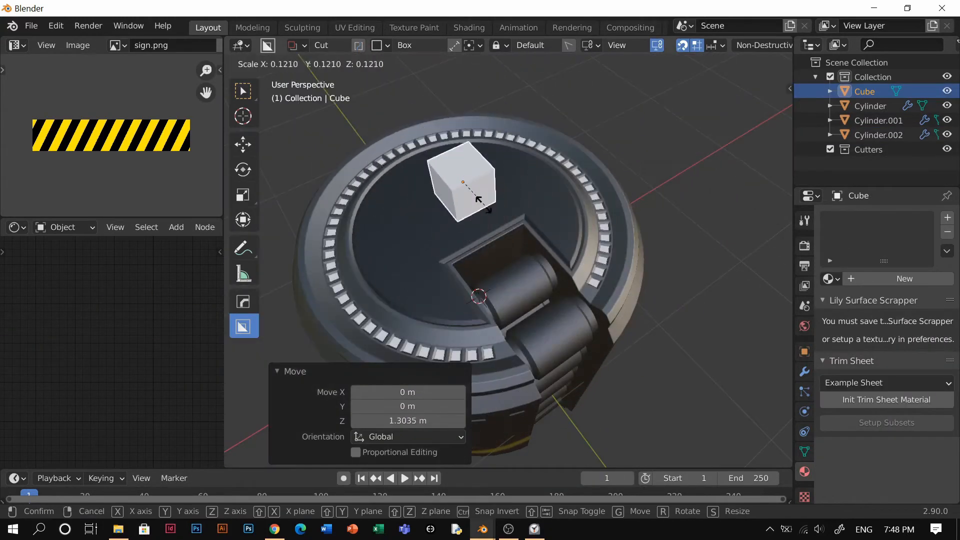
pyautogui.click(480, 203)
# Separate the three edges forming a handle outline from the cube into their own object and delete the remaining cube.
pyautogui.press('Tab')
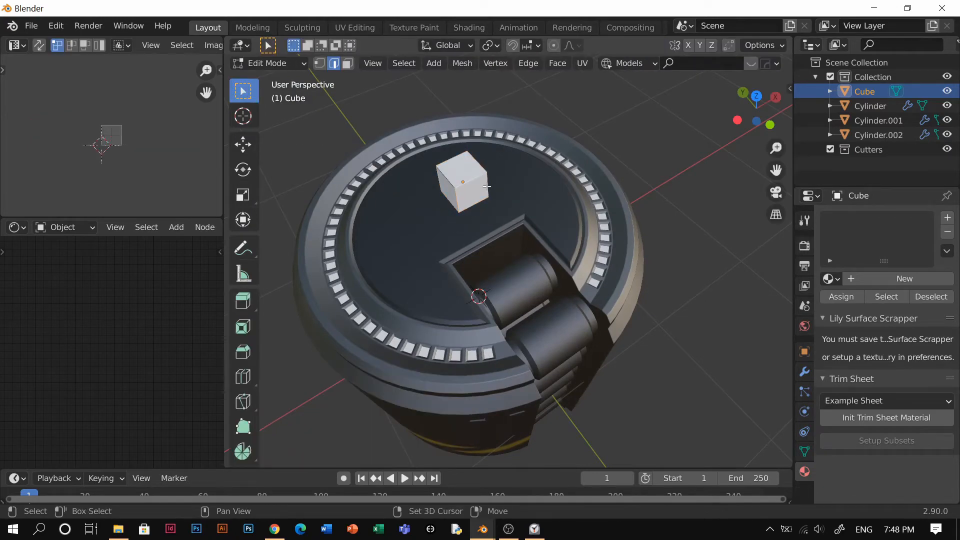
pyautogui.press('p')
pyautogui.click(501, 203)
pyautogui.press('Tab')
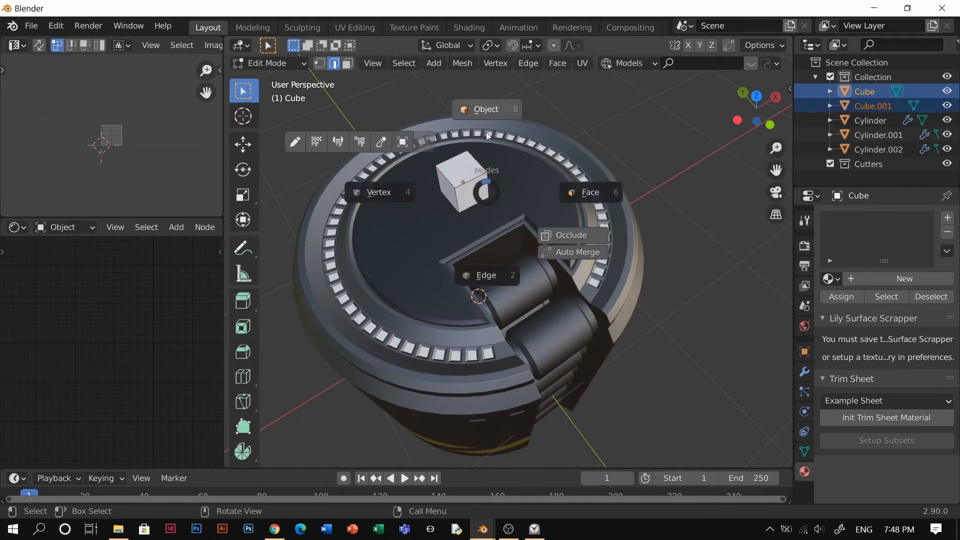
pyautogui.click(486, 131)
pyautogui.click(460, 164)
pyautogui.click(460, 163)
pyautogui.press('Delete')
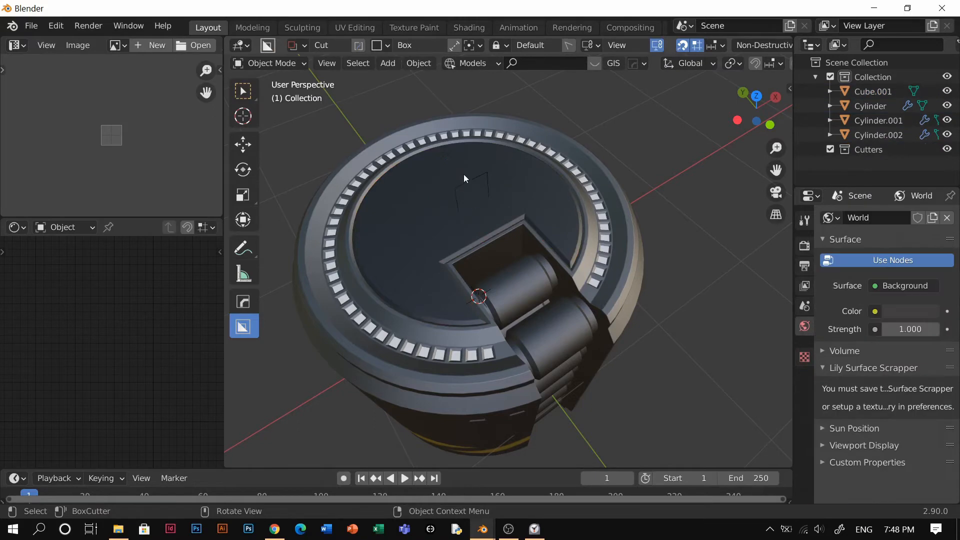
# Scale the handle outline to 0.444 along Z, and enlarge it uniformly by about 1.88.
pyautogui.click(461, 184)
pyautogui.scroll(2, 477, 192)
pyautogui.scroll(-2, 477, 192)
pyautogui.press('s')
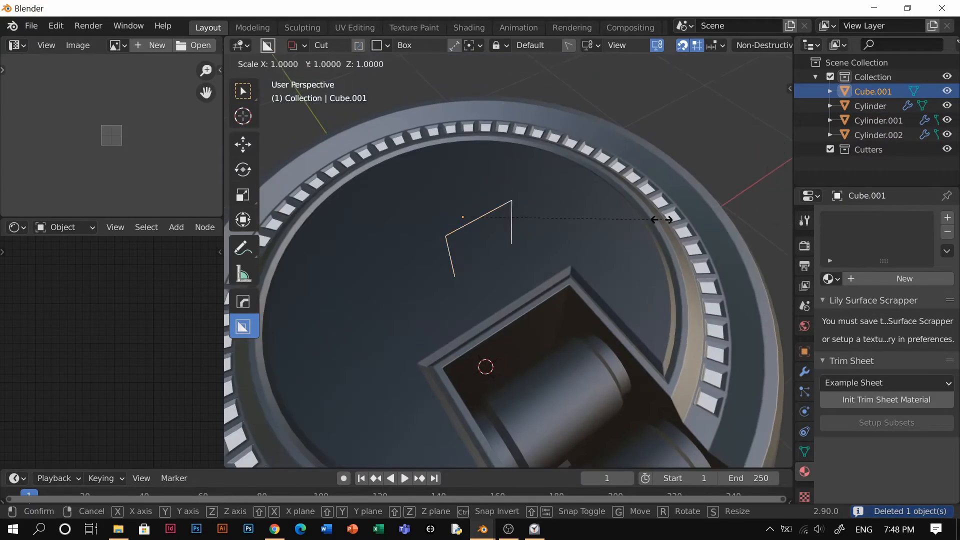
pyautogui.press('z')
pyautogui.click(551, 216)
pyautogui.press('Tab')
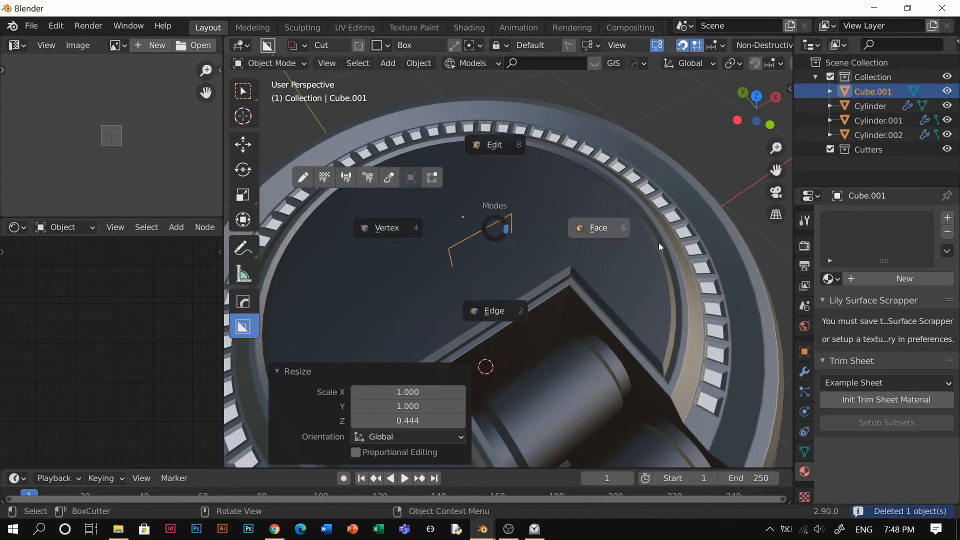
pyautogui.rightClick(503, 220)
pyautogui.press('g')
pyautogui.press('Escape')
pyautogui.press('s')
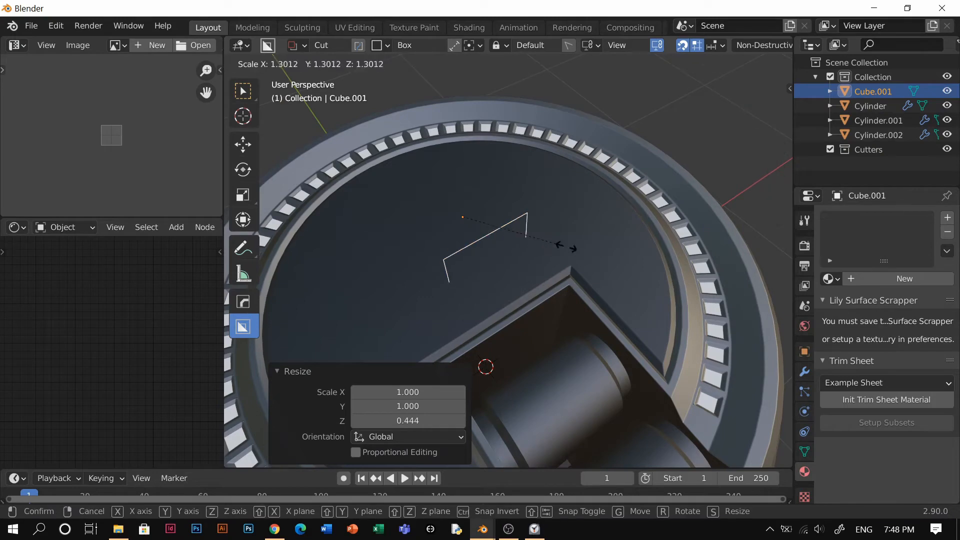
pyautogui.click(551, 258)
# Apply the handle outline's transforms and set its origin to its geometry.
pyautogui.hotkey('ctrl', 'a')
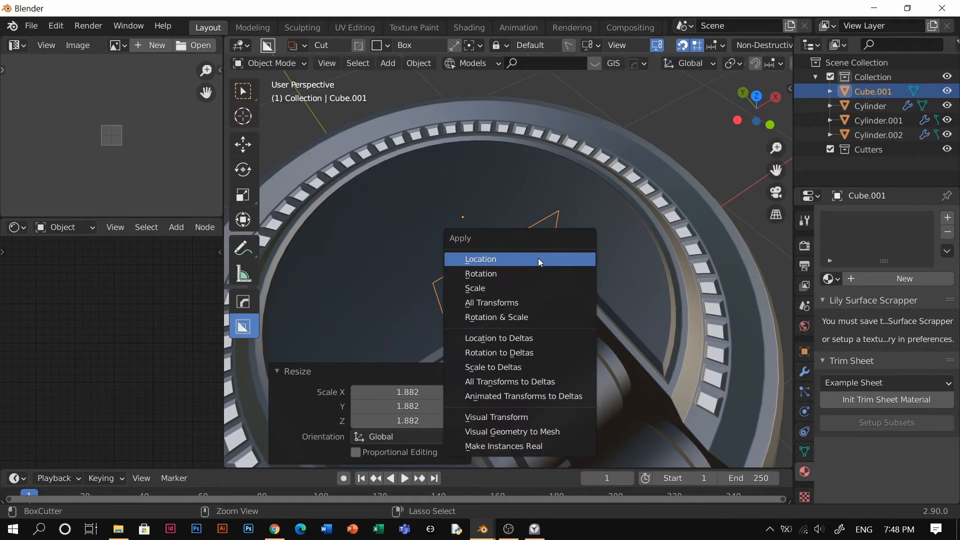
pyautogui.click(530, 298)
pyautogui.hotkey('shift', 's')
pyautogui.click(560, 383)
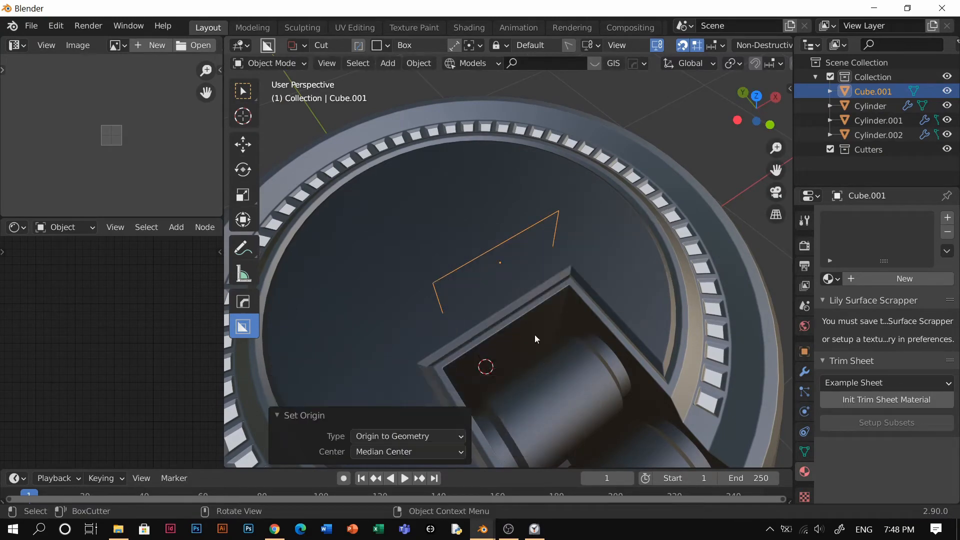
# Enable the wireframe overlay and convert the handle outline from mesh to a curve.
pyautogui.scroll(4, 532, 268)
pyautogui.press('q')
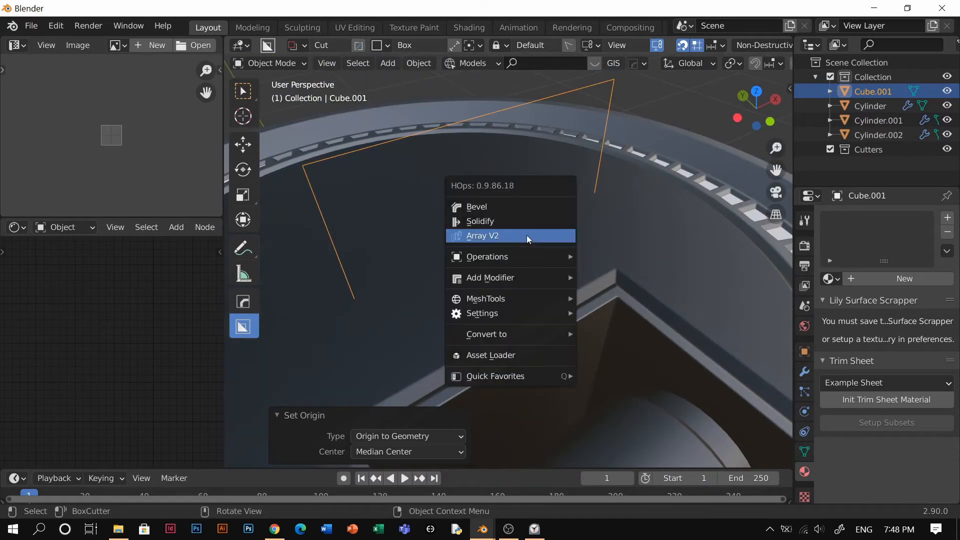
pyautogui.click(500, 202)
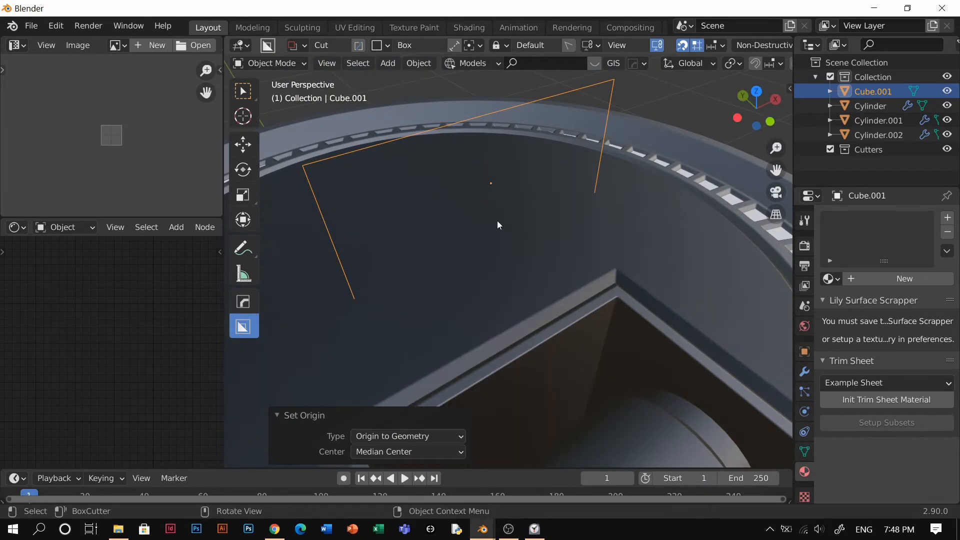
pyautogui.press('q')
pyautogui.moveTo(506, 372)
pyautogui.click(571, 370)
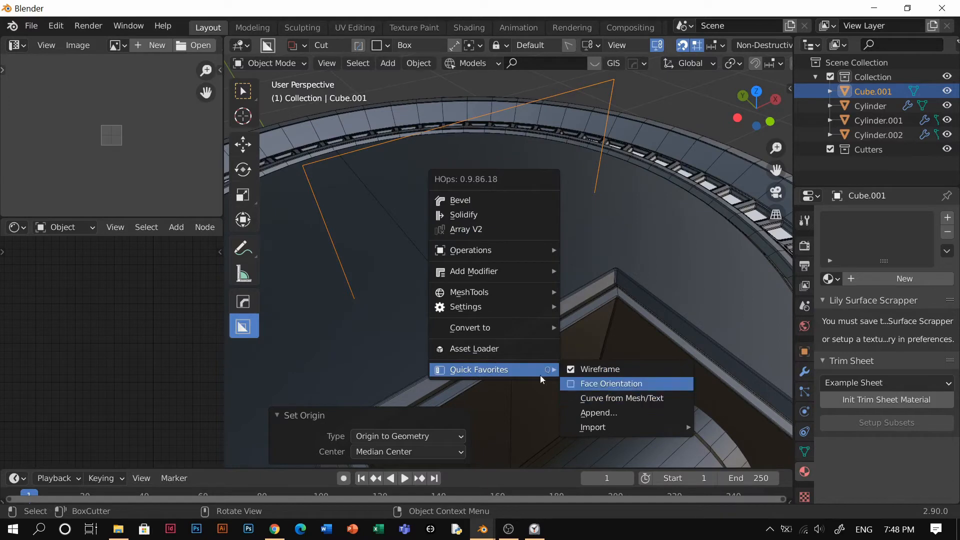
pyautogui.click(600, 399)
# Give the handle curve a round tubular thickness with the HardOps Adjust Curve operation.
pyautogui.press('q')
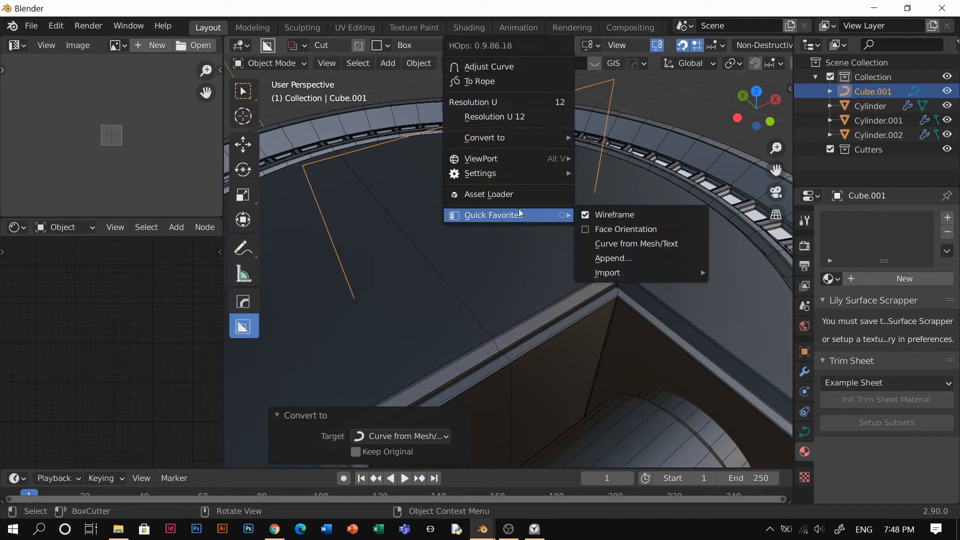
pyautogui.click(491, 66)
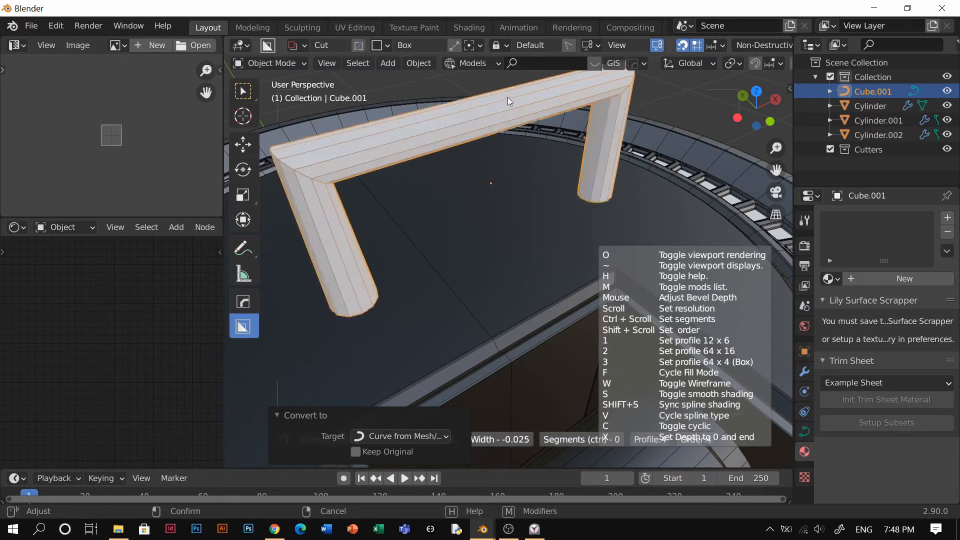
pyautogui.click(503, 96)
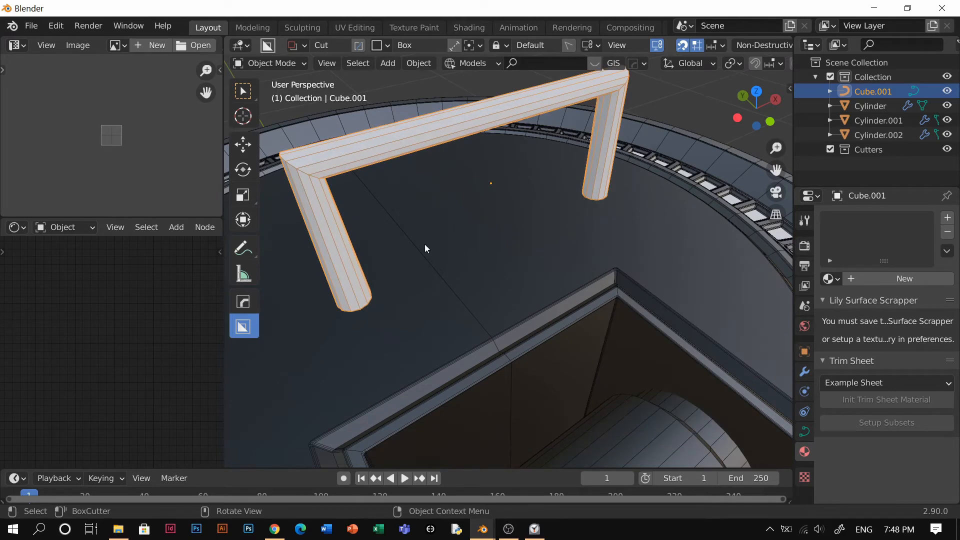
# Splay the handle's legs outward by scaling its two end control points by about 1.67.
pyautogui.hotkey('ctrl', 'Tab')
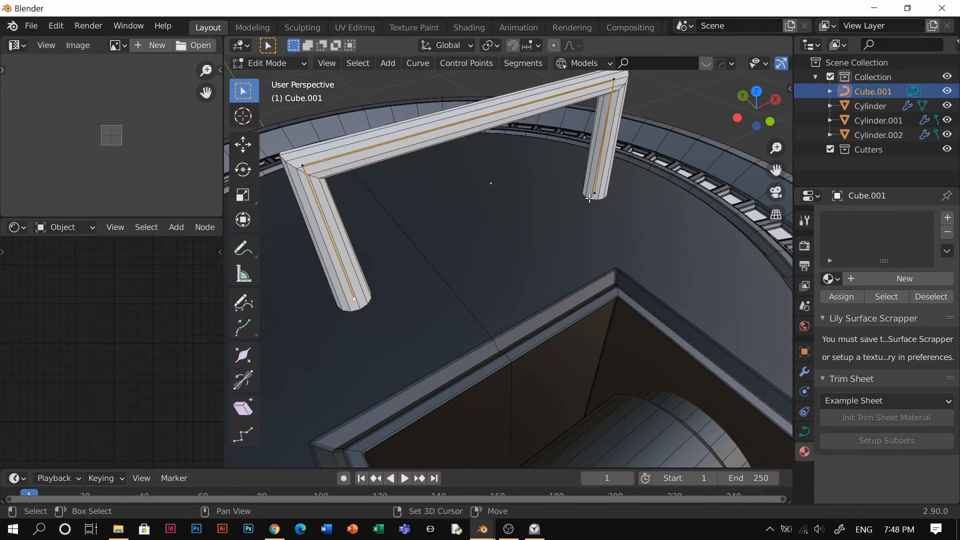
pyautogui.press('s')
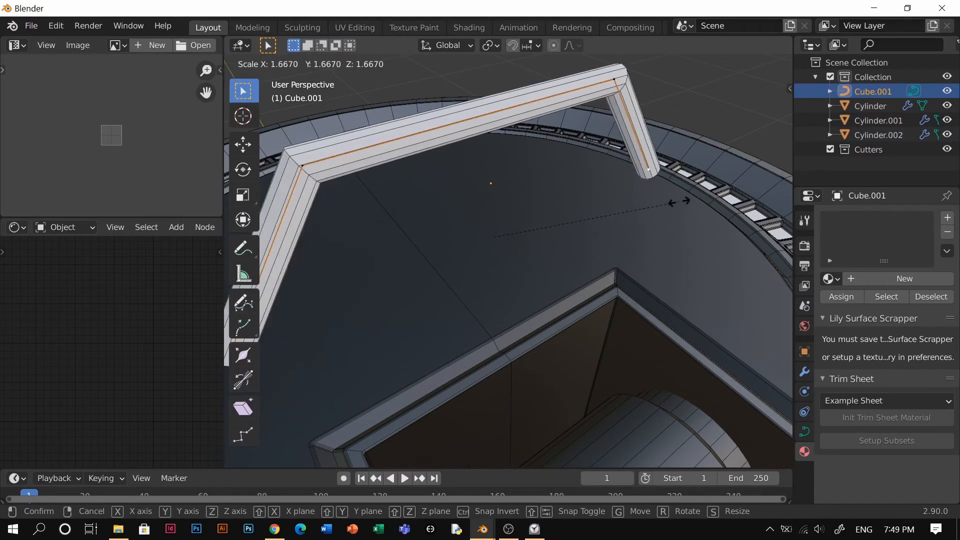
pyautogui.click(679, 203)
pyautogui.press('Tab')
# Place the handle on the lid by moving it about -0.242 m along Z and 0.282 m along Y.
pyautogui.scroll(-3, 561, 171)
pyautogui.press('g')
pyautogui.press('z')
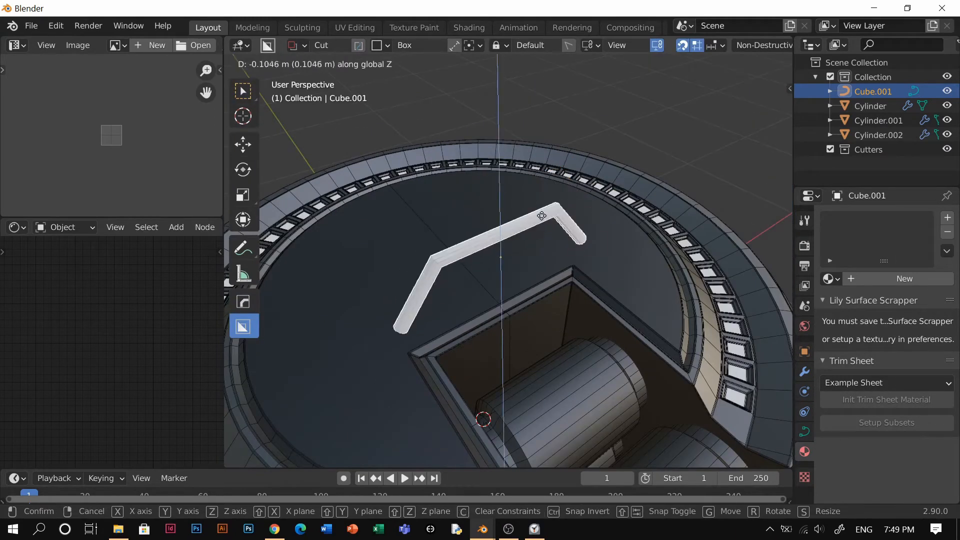
pyautogui.click(529, 254)
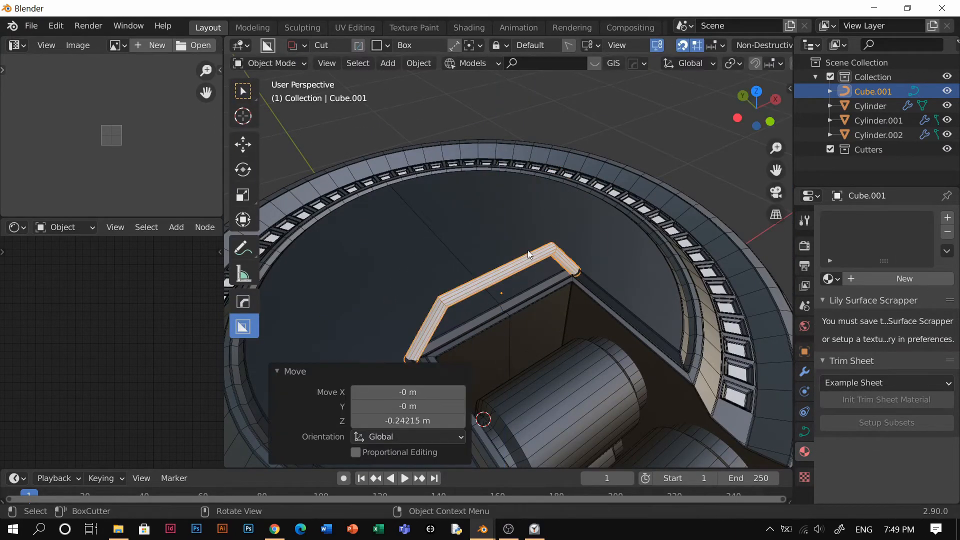
pyautogui.press('g')
pyautogui.press('y')
pyautogui.click(612, 124)
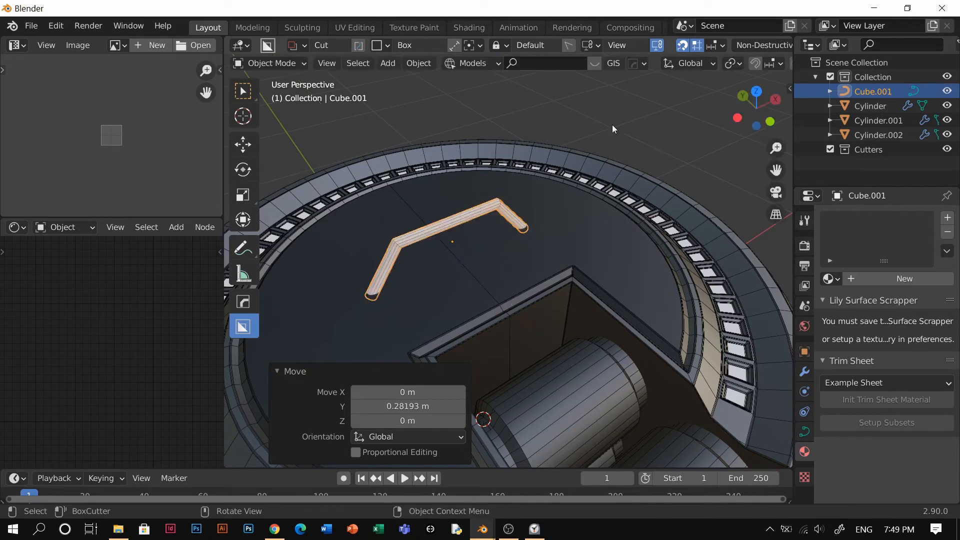
pyautogui.click(613, 125)
pyautogui.click(502, 224)
# Convert the handle curve to a mesh and sharpen it with HardOps Ssharp at 30°.
pyautogui.moveTo(503, 229); pyautogui.dragTo(541, 244, button='middle')
pyautogui.press('s')
pyautogui.press('x')
pyautogui.rightClick(530, 243)
pyautogui.rightClick(483, 226)
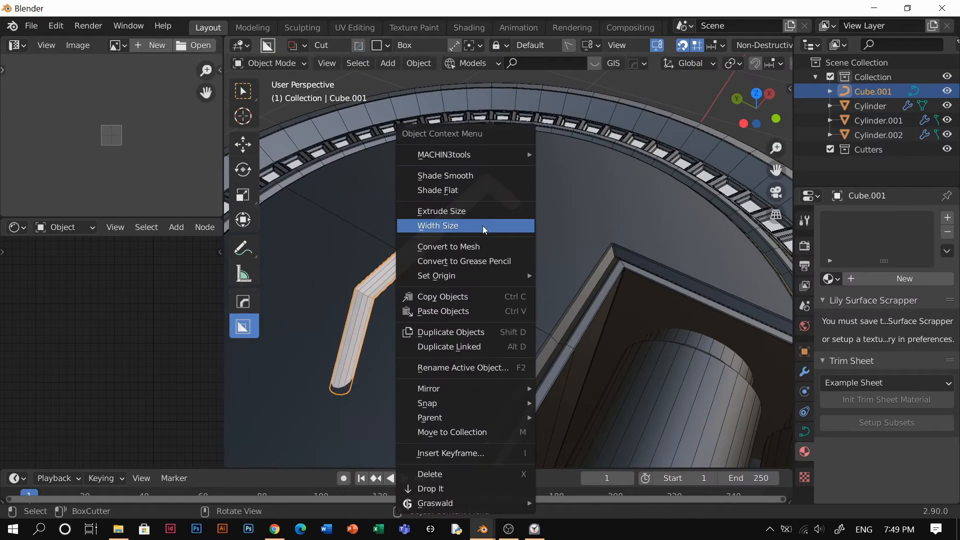
pyautogui.click(479, 247)
pyautogui.press('q')
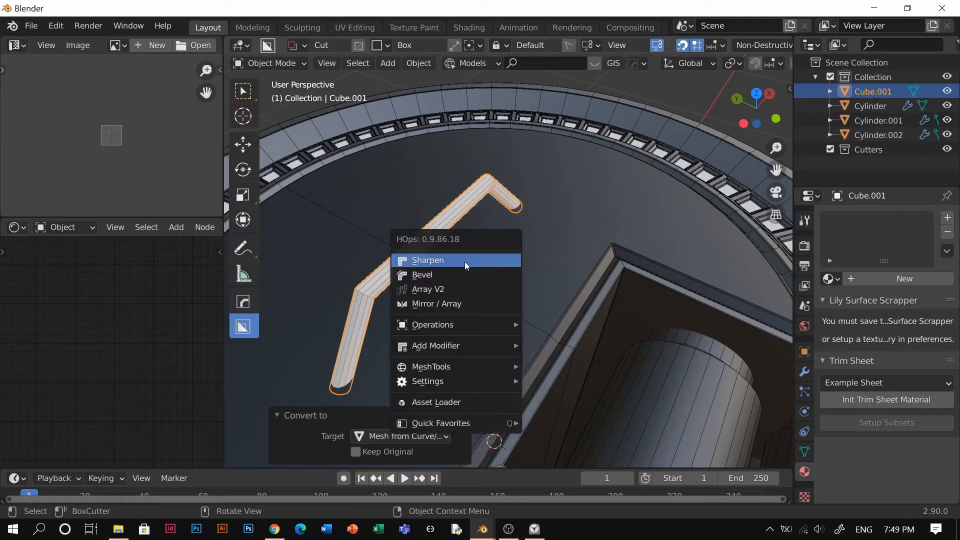
pyautogui.click(464, 261)
pyautogui.press('Tab')
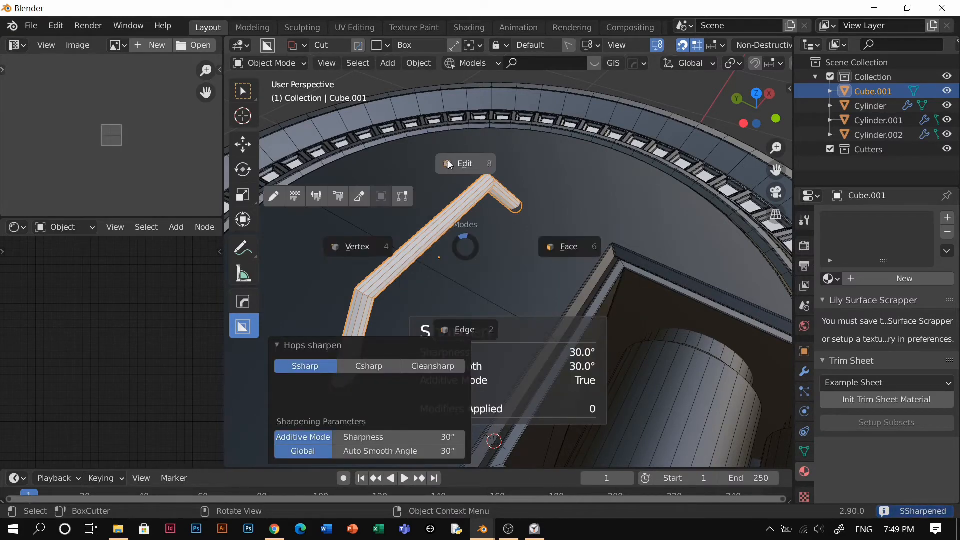
# Turn off the wireframe overlay on the models.
pyautogui.click(450, 164)
pyautogui.press('Tab')
pyautogui.click(452, 140)
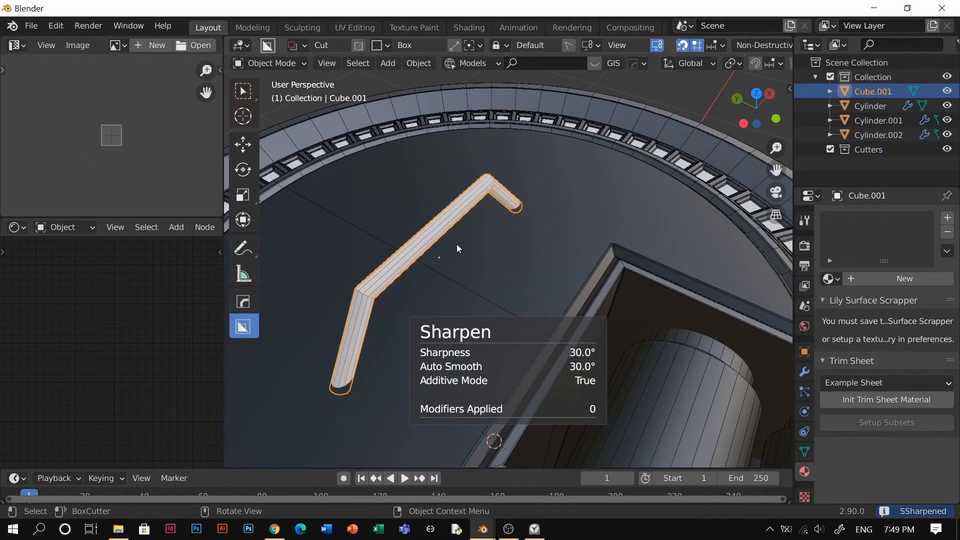
pyautogui.scroll(3, 458, 245)
pyautogui.press('q')
pyautogui.moveTo(461, 403)
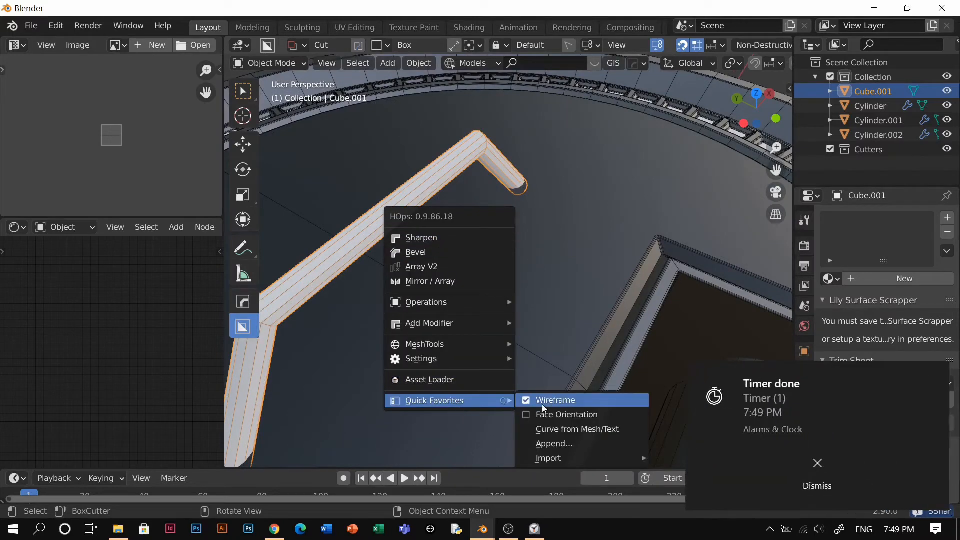
pyautogui.click(544, 401)
pyautogui.click(824, 468)
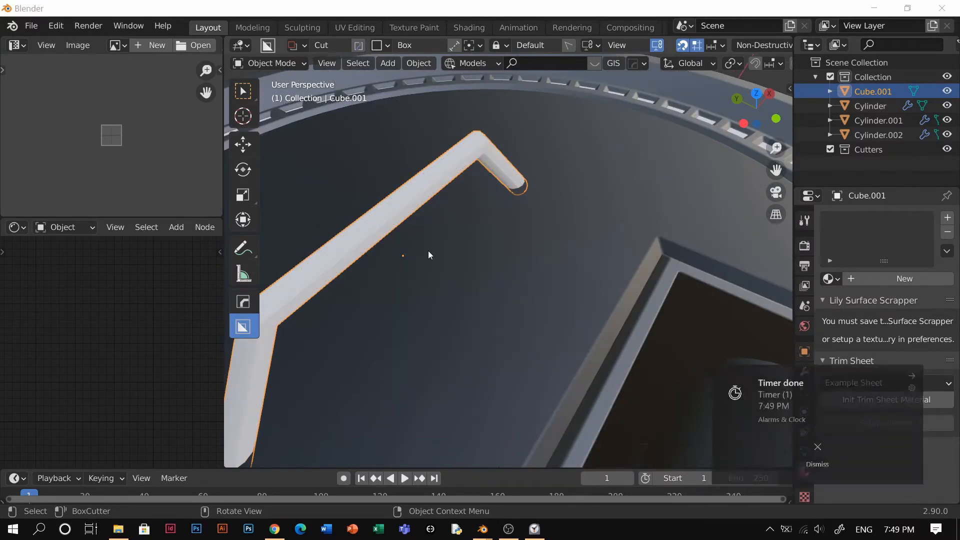
# Widen the handle by scaling it about 1.782 along the global Y axis.
pyautogui.moveTo(429, 255); pyautogui.dragTo(615, 217, button='middle')
pyautogui.press('s')
pyautogui.press('x')
pyautogui.press('y')
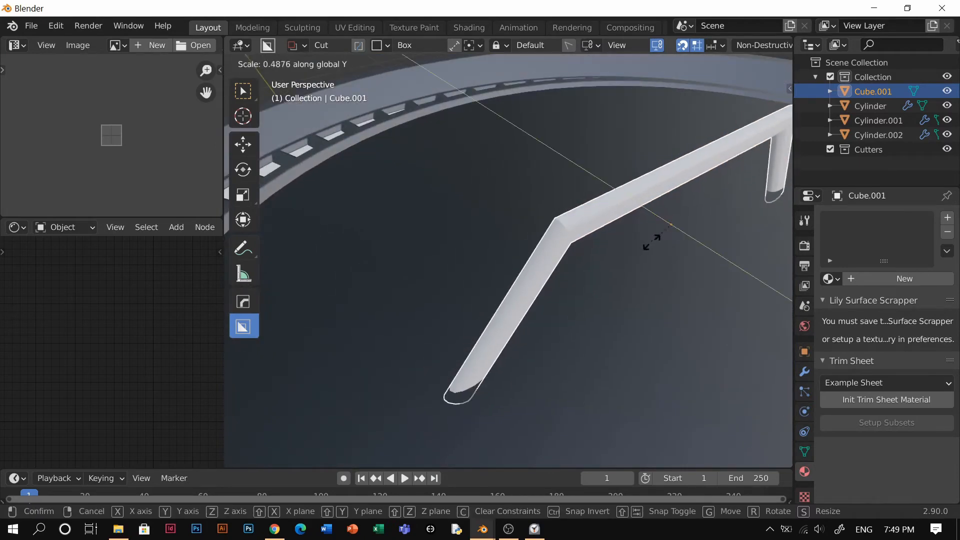
pyautogui.click(574, 229)
pyautogui.scroll(-2, 589, 232)
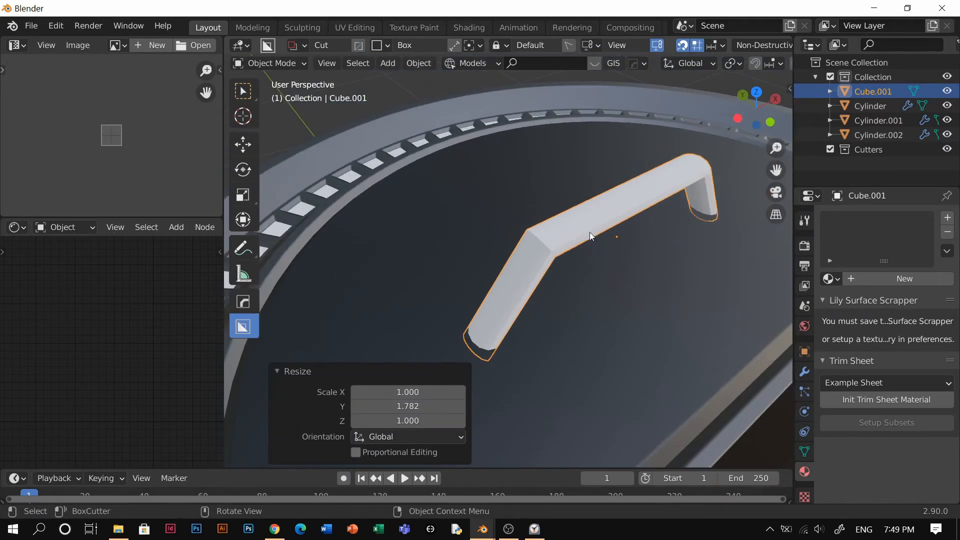
# Round both corners of the handle by beveling their edge loops about 0.035 m wide with multiple segments.
pyautogui.moveTo(589, 232); pyautogui.dragTo(632, 239, button='middle')
pyautogui.scroll(1, 620, 236)
pyautogui.press('Tab')
pyautogui.click(623, 355)
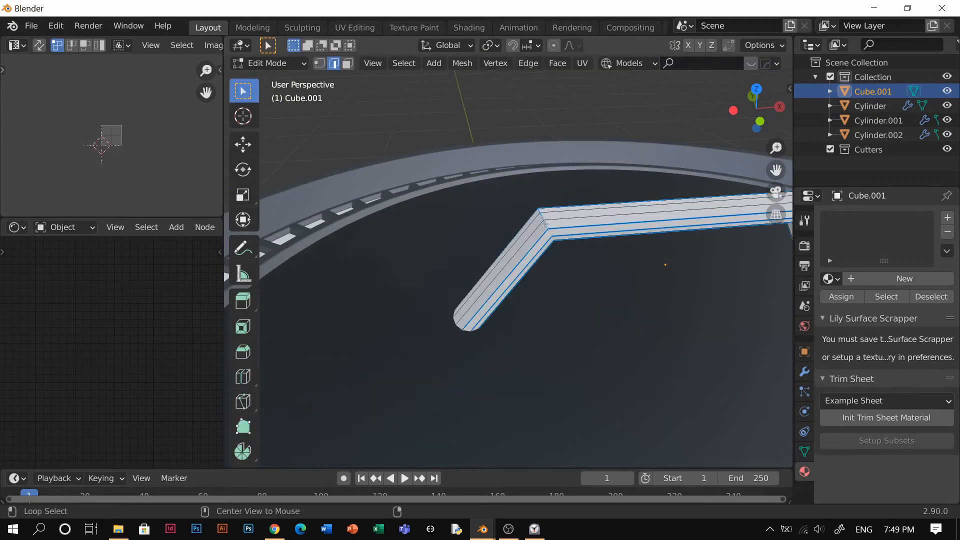
pyautogui.moveTo(699, 221); pyautogui.dragTo(611, 230, button='middle')
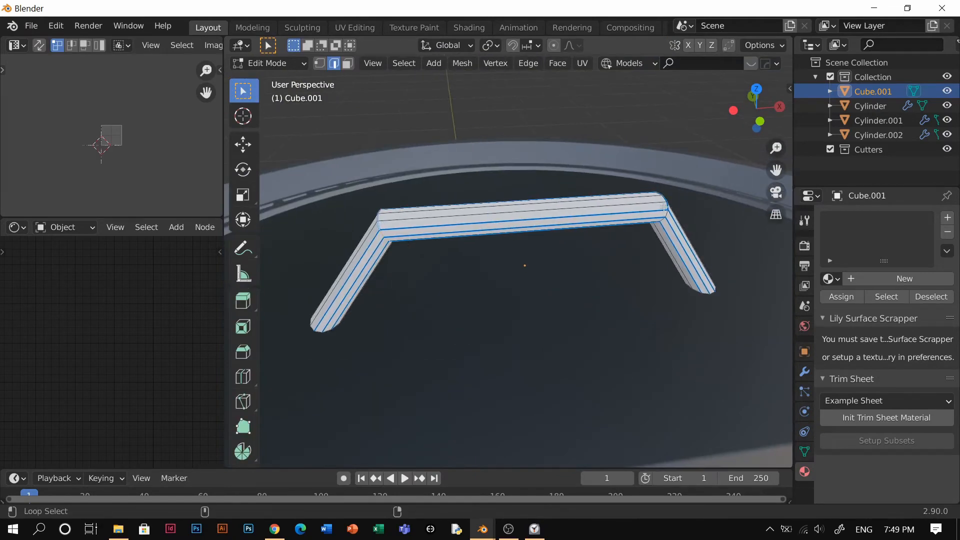
pyautogui.moveTo(669, 213); pyautogui.dragTo(557, 285, button='middle')
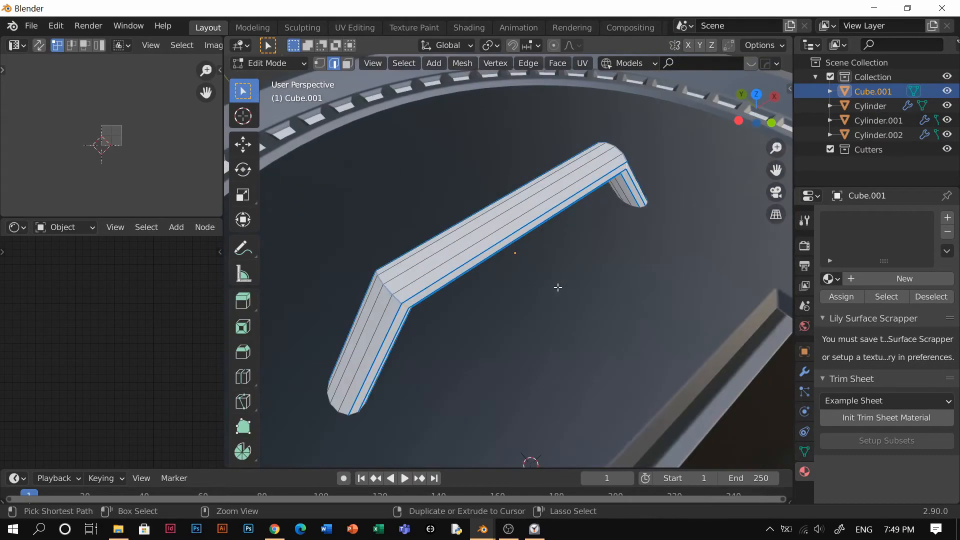
pyautogui.hotkey('ctrl', 'b')
pyautogui.scroll(1, 583, 299)
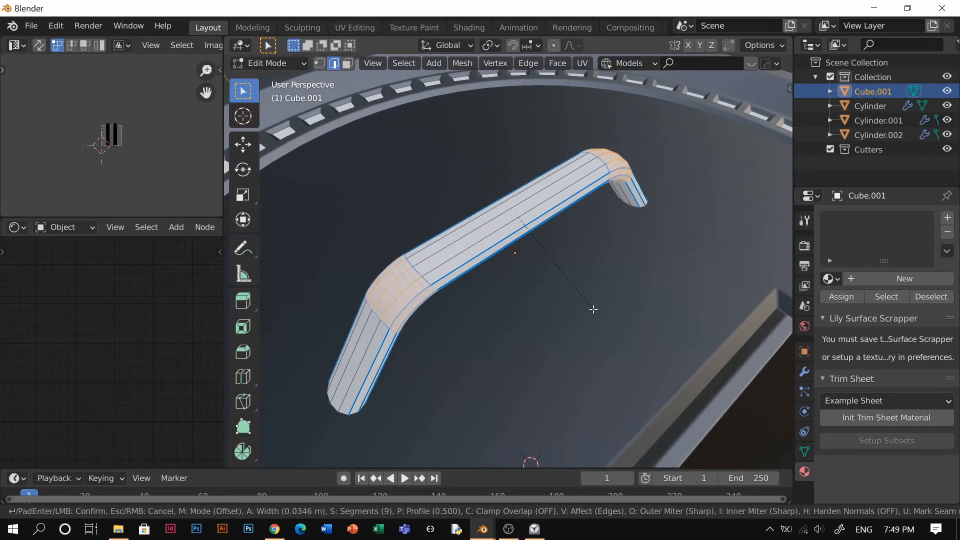
pyautogui.scroll(1, 593, 310)
pyautogui.click(594, 310)
pyautogui.press('Tab')
pyautogui.scroll(-4, 598, 188)
pyautogui.moveTo(599, 188); pyautogui.dragTo(564, 200, button='middle')
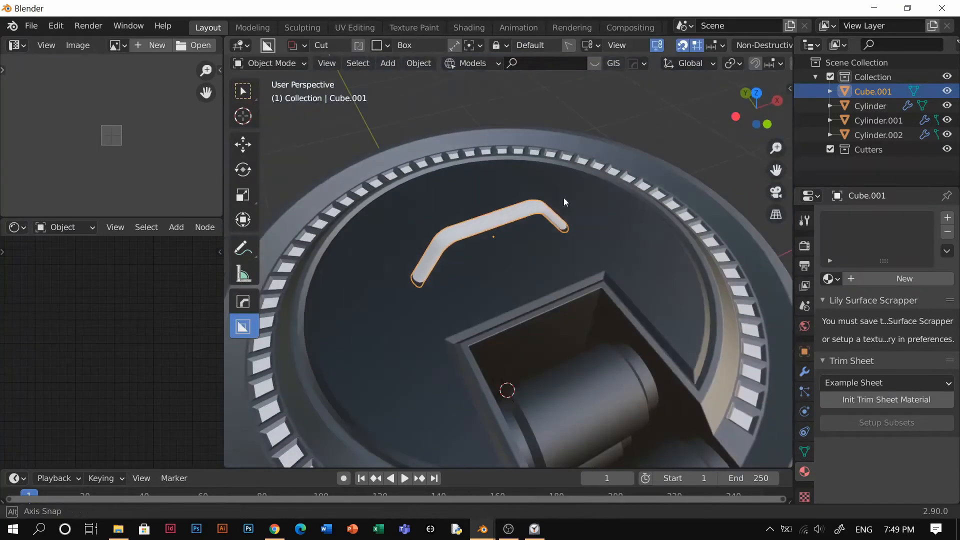
# Give the handle a HardOps Blank Material of the Principle type.
pyautogui.hotkey('shift', 'q')
pyautogui.click(598, 202)
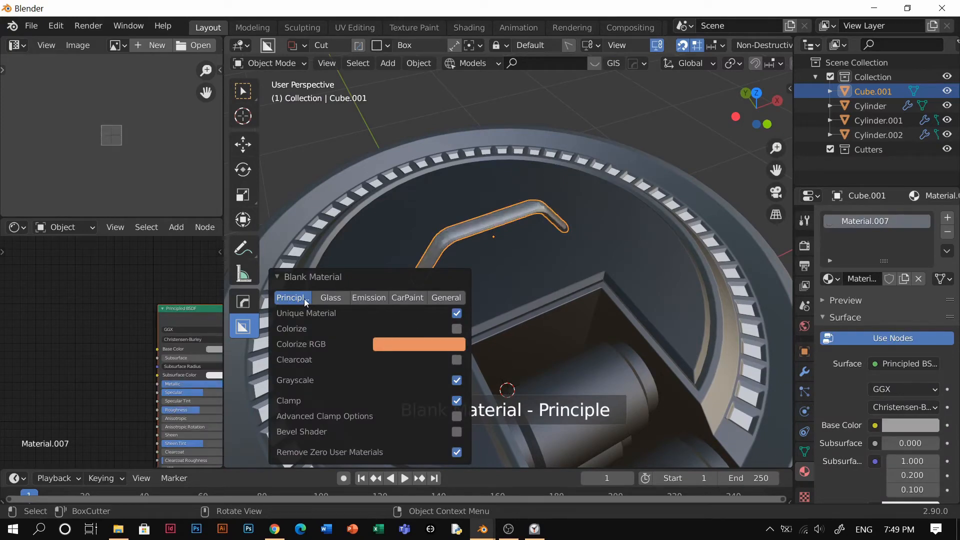
pyautogui.click(613, 127)
# Sink the handle into the lid by moving it about -0.047 m along Z.
pyautogui.scroll(-3, 595, 145)
pyautogui.moveTo(526, 200)
pyautogui.mouseDown(button='middle')
pyautogui.moveTo(572, 257)
pyautogui.moveTo(553, 191)
pyautogui.moveTo(632, 195)
pyautogui.moveTo(544, 201)
pyautogui.mouseUp(button='middle')
pyautogui.scroll(3, 586, 284)
pyautogui.scroll(2, 585, 283)
pyautogui.scroll(-2, 559, 262)
pyautogui.click(544, 201)
pyautogui.press('g')
pyautogui.press('z')
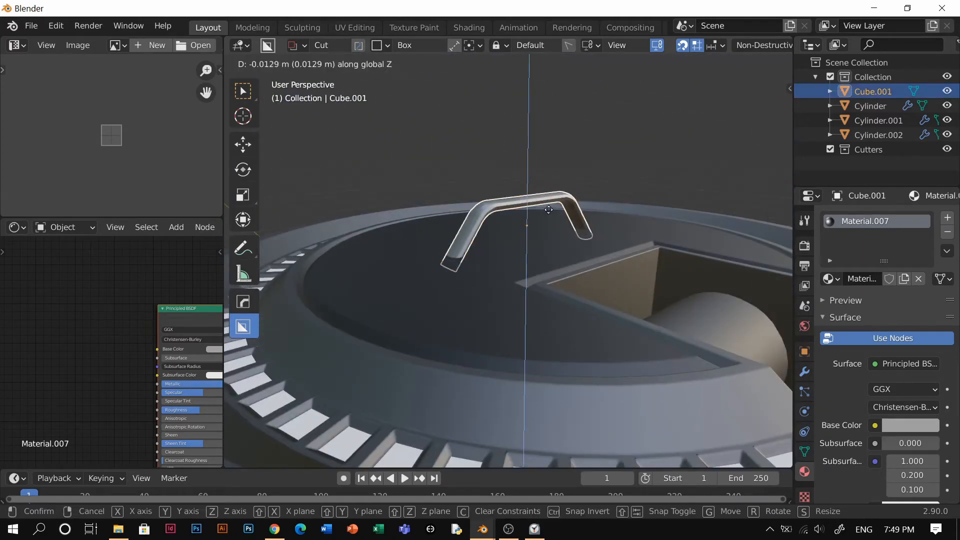
pyautogui.click(549, 217)
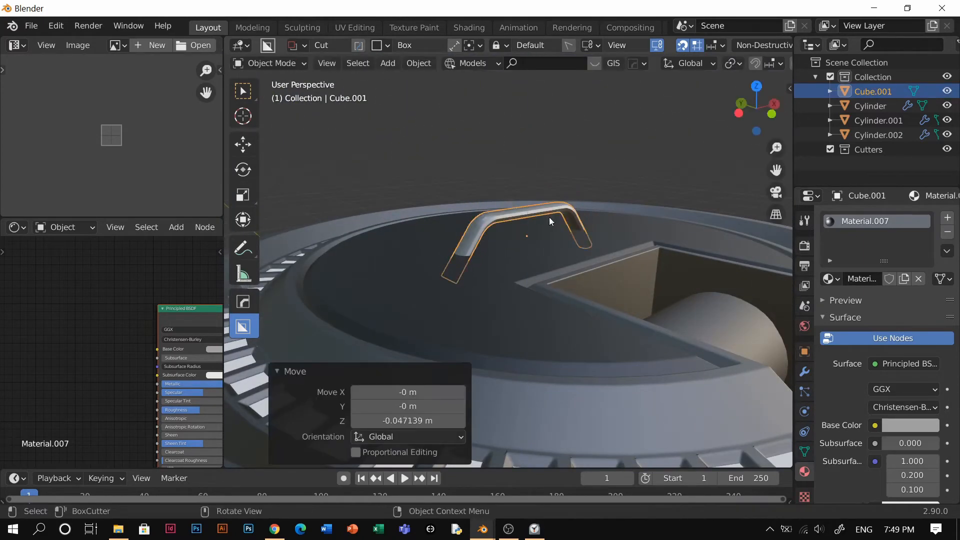
pyautogui.click(635, 152)
pyautogui.scroll(-5, 600, 175)
pyautogui.moveTo(529, 218); pyautogui.dragTo(563, 326, button='middle')
# Deselect everything and enable Eevee ambient occlusion with a distance of 0.319 m and a factor of 1.3.
pyautogui.click(564, 326)
pyautogui.hotkey('alt', 'a')
pyautogui.click(804, 245)
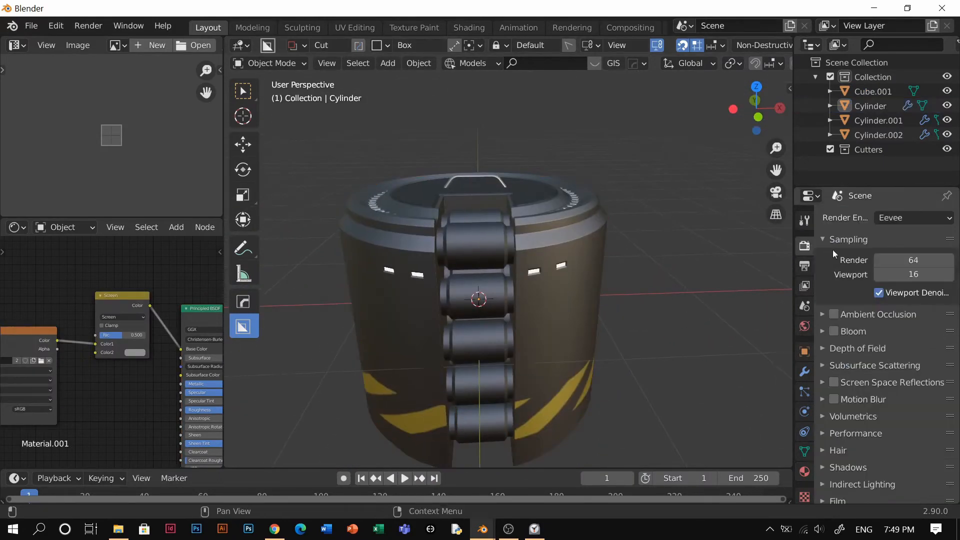
pyautogui.click(834, 314)
pyautogui.click(857, 314)
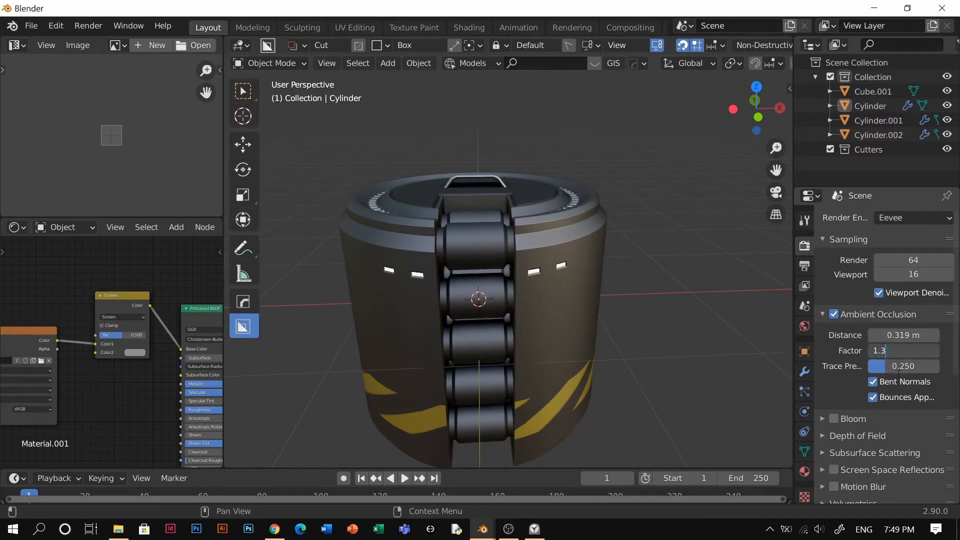
pyautogui.click(871, 314)
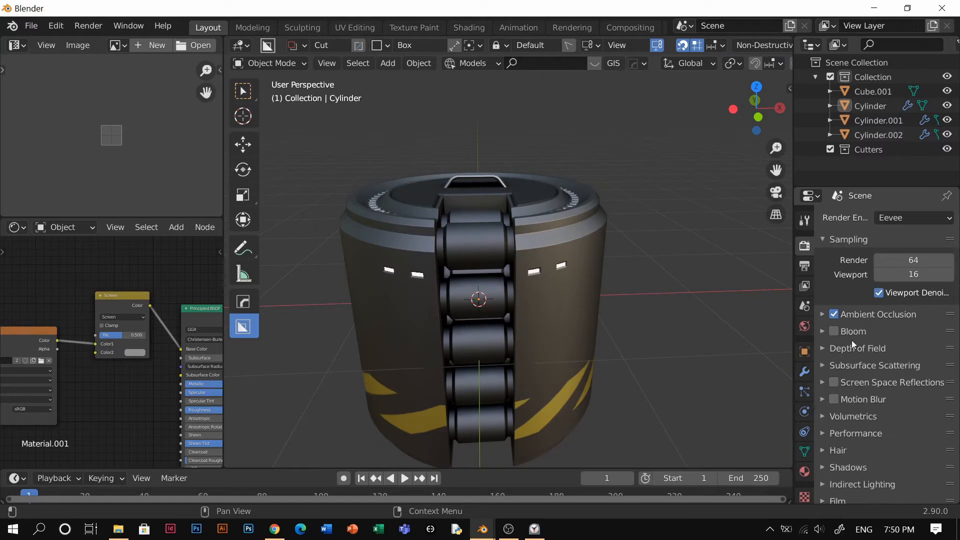
# Enable Bloom for the Eevee render.
pyautogui.click(834, 331)
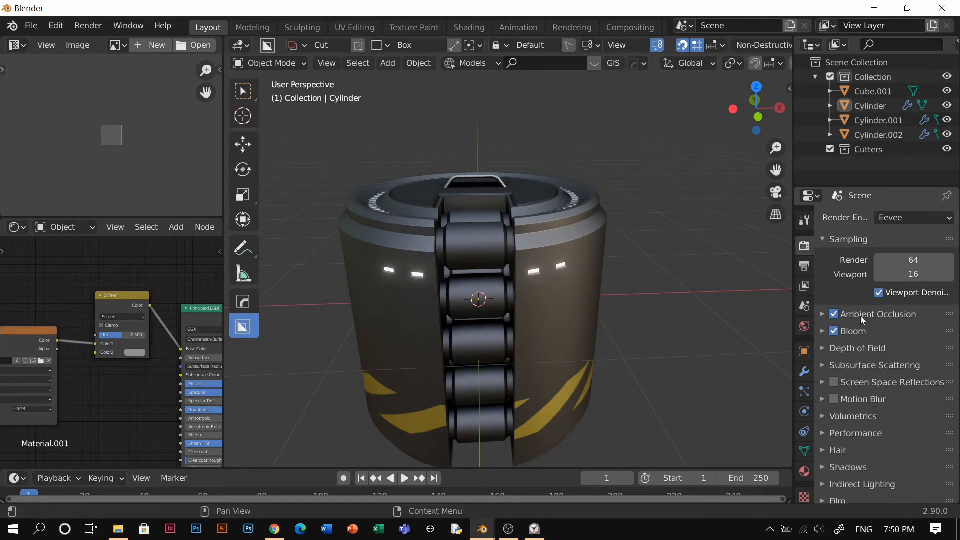
pyautogui.click(864, 331)
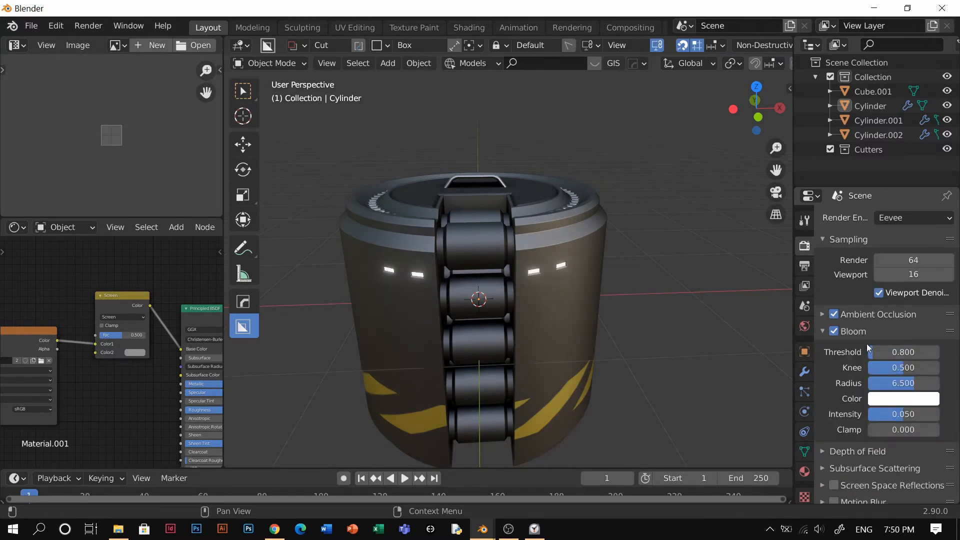
pyautogui.click(865, 331)
# Enable screen space reflections with refraction, full-resolution trace, trace precision 0.618, max roughness 0.396, thickness 0.293 m and edge fading 0.136.
pyautogui.click(834, 382)
pyautogui.click(877, 385)
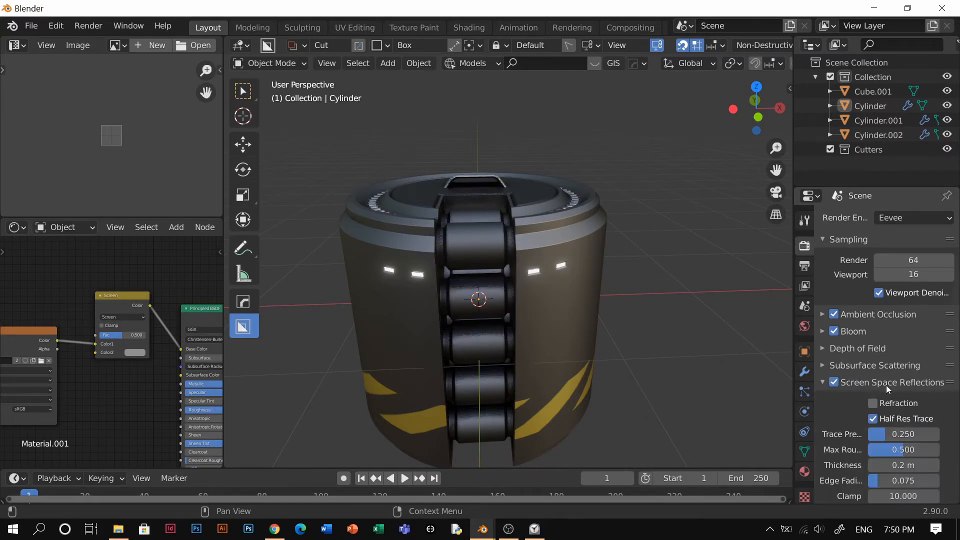
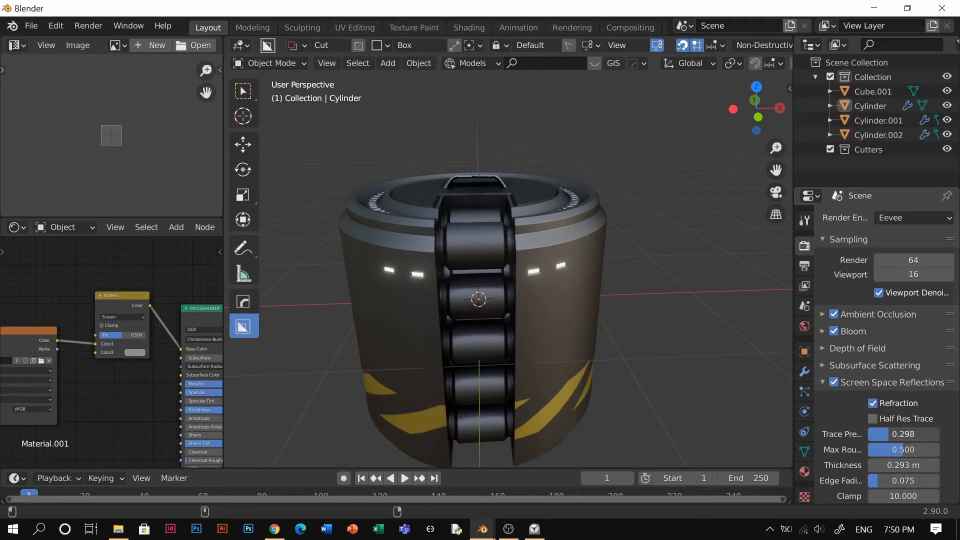
pyautogui.moveTo(903, 434); pyautogui.dragTo(916, 434)
pyautogui.moveTo(904, 450); pyautogui.dragTo(883, 450)
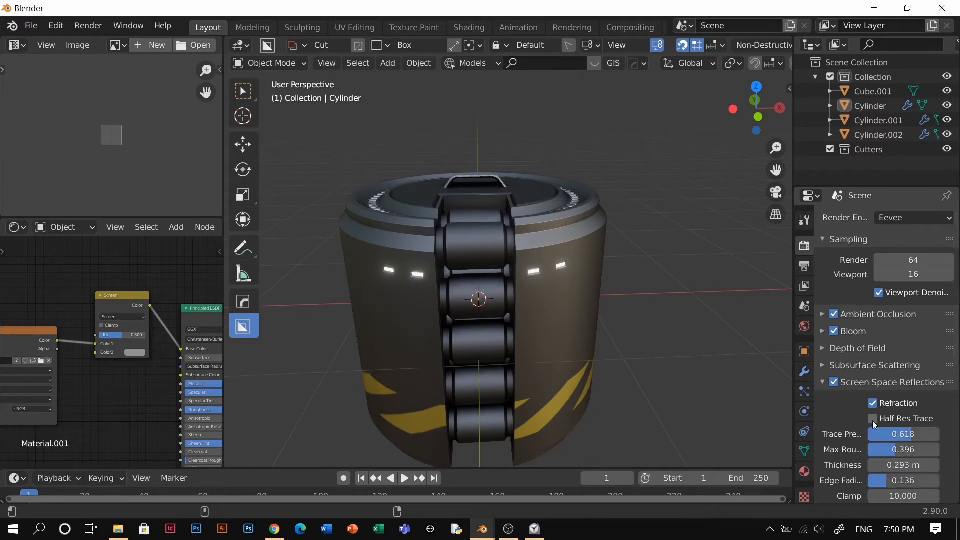
pyautogui.click(858, 382)
# Set the shadow cube size to 2048 px and enable high bitdepth shadows.
pyautogui.scroll(-5, 855, 379)
pyautogui.click(865, 387)
pyautogui.click(886, 408)
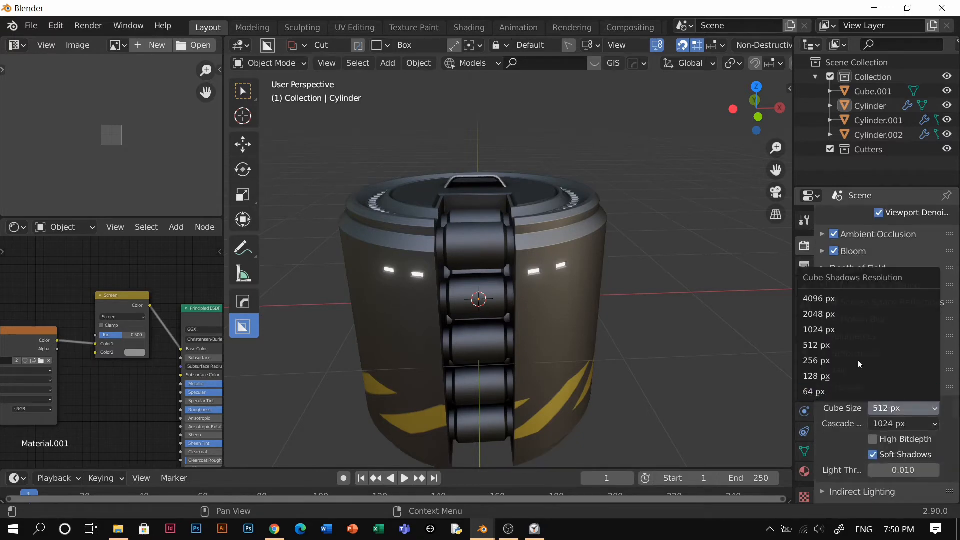
pyautogui.click(844, 313)
pyautogui.click(896, 440)
pyautogui.scroll(-2, 850, 355)
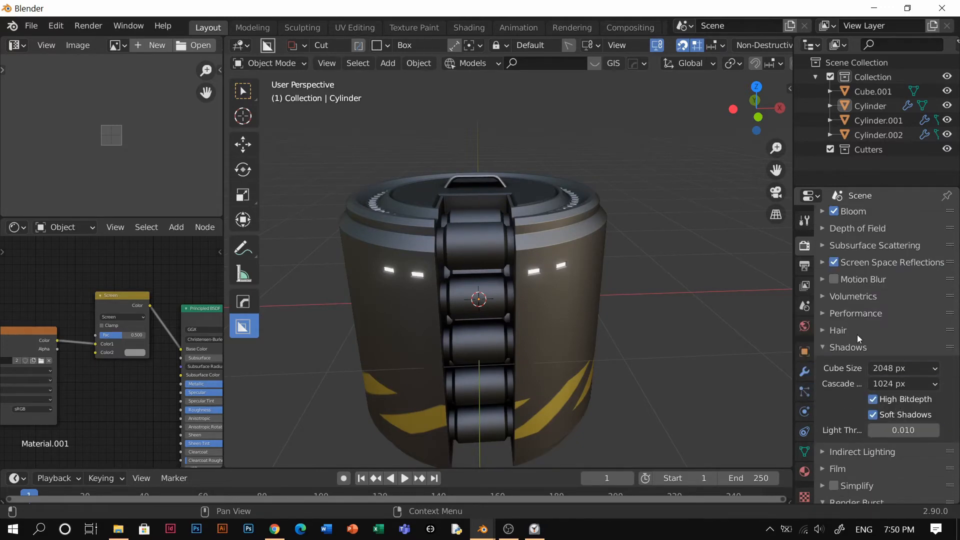
pyautogui.click(858, 347)
pyautogui.scroll(-1, 866, 389)
pyautogui.click(850, 496)
pyautogui.scroll(-4, 851, 497)
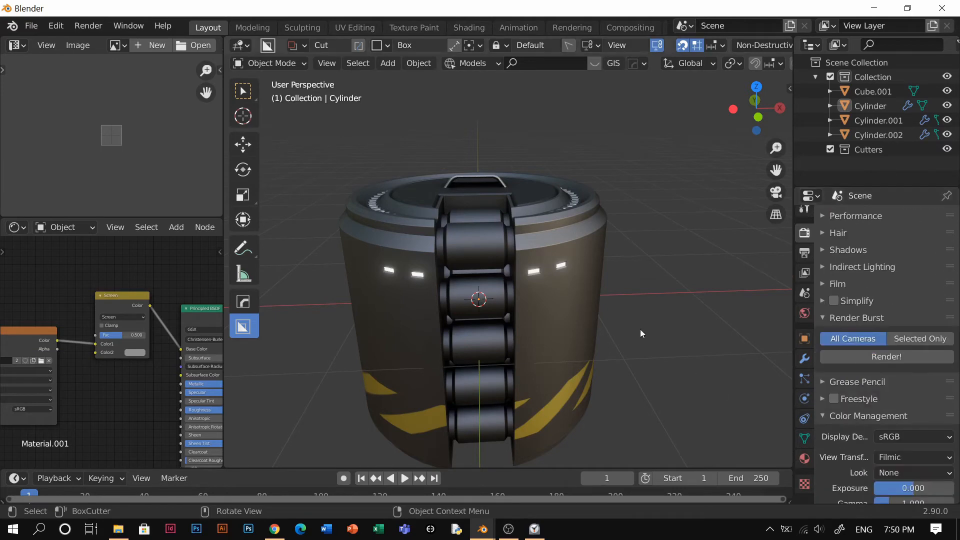
# Select the outer vertical edges along one side of the canister's front slot, down through the lower chamfer.
pyautogui.moveTo(640, 330); pyautogui.dragTo(540, 253, button='middle')
pyautogui.scroll(3, 551, 241)
pyautogui.scroll(-5, 560, 230)
pyautogui.moveTo(573, 206); pyautogui.dragTo(479, 251, button='middle')
pyautogui.press('Tab')
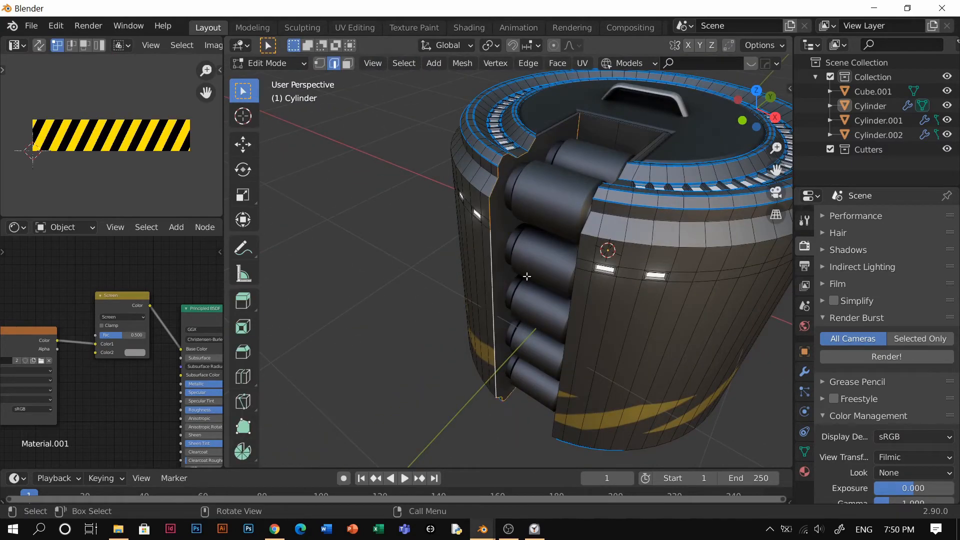
pyautogui.scroll(2, 528, 276)
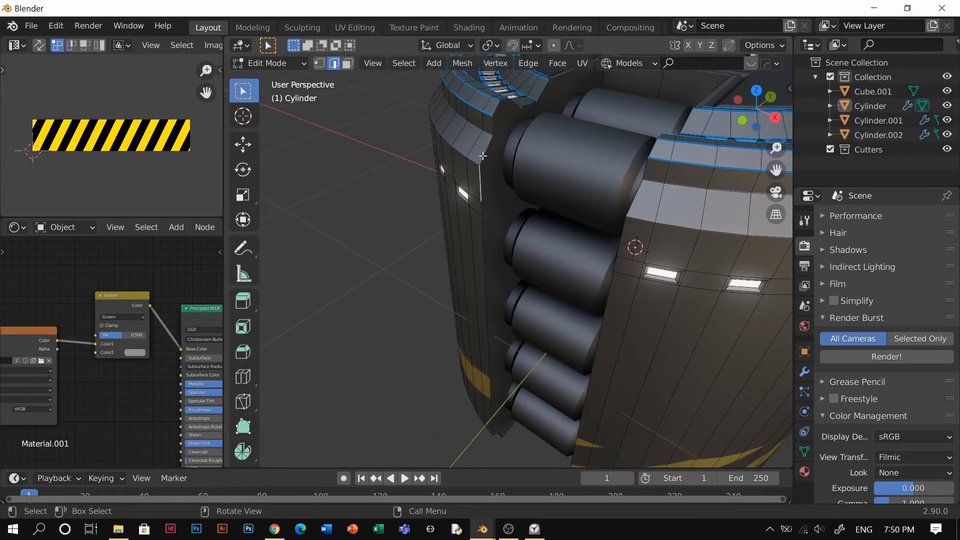
pyautogui.moveTo(483, 156); pyautogui.dragTo(502, 316, button='middle')
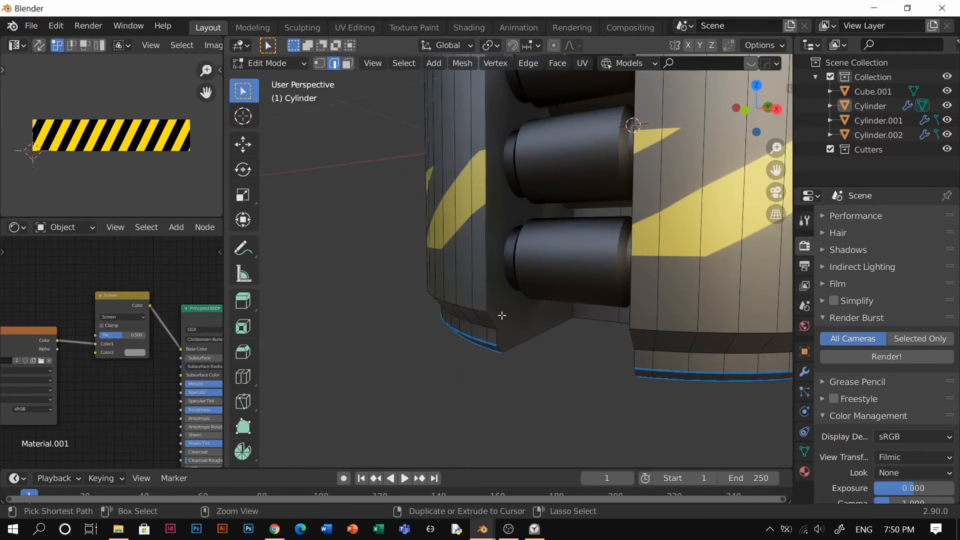
pyautogui.keyDown('ctrl'); pyautogui.click(511, 305); pyautogui.keyUp('ctrl')
# Try a single-segment bevel on the selected vertical edge of the front slot.
pyautogui.hotkey('ctrl', 'b')
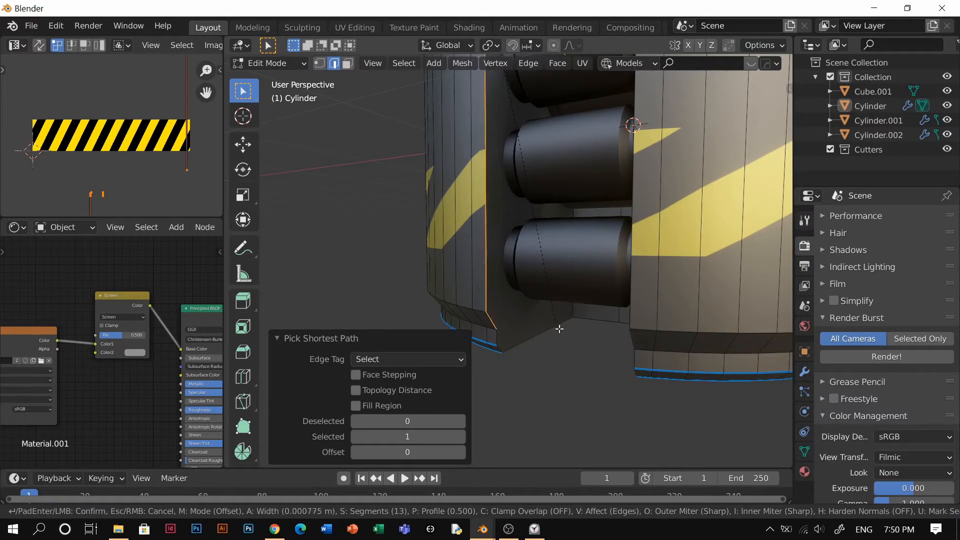
pyautogui.scroll(-12, 565, 333)
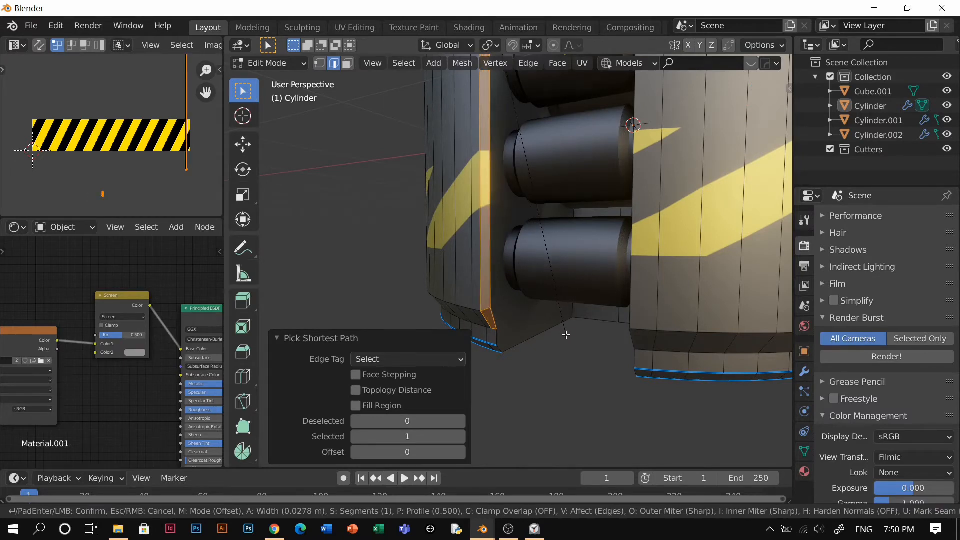
pyautogui.click(534, 288)
pyautogui.moveTo(534, 288); pyautogui.dragTo(583, 266, button='middle')
pyautogui.press('Tab')
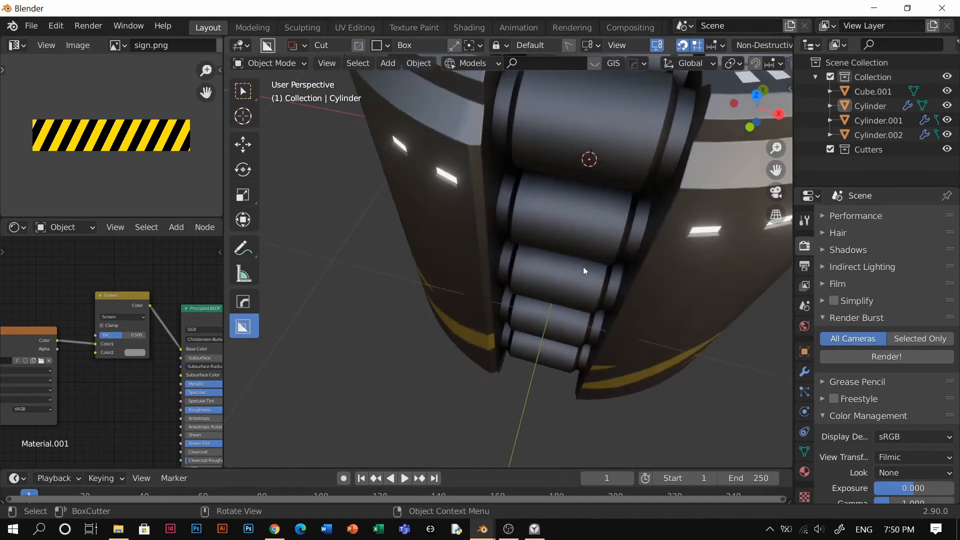
pyautogui.press('Tab')
pyautogui.moveTo(595, 344); pyautogui.dragTo(653, 289, button='middle')
# Undo the bevel on the front slot's edge, back to the edge selection.
pyautogui.hotkey('ctrl', 'z')
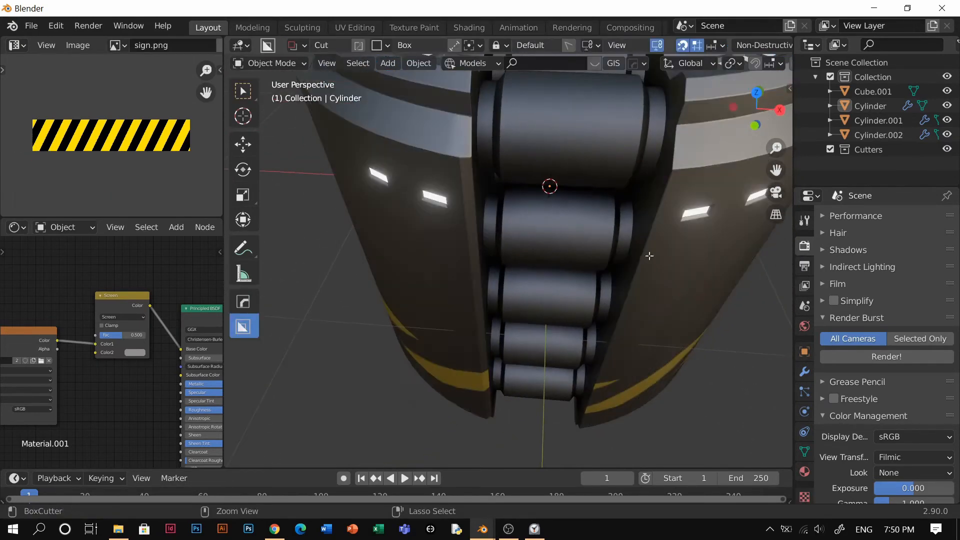
pyautogui.hotkey('ctrl', 'z')
pyautogui.hotkey('ctrl', 'z')
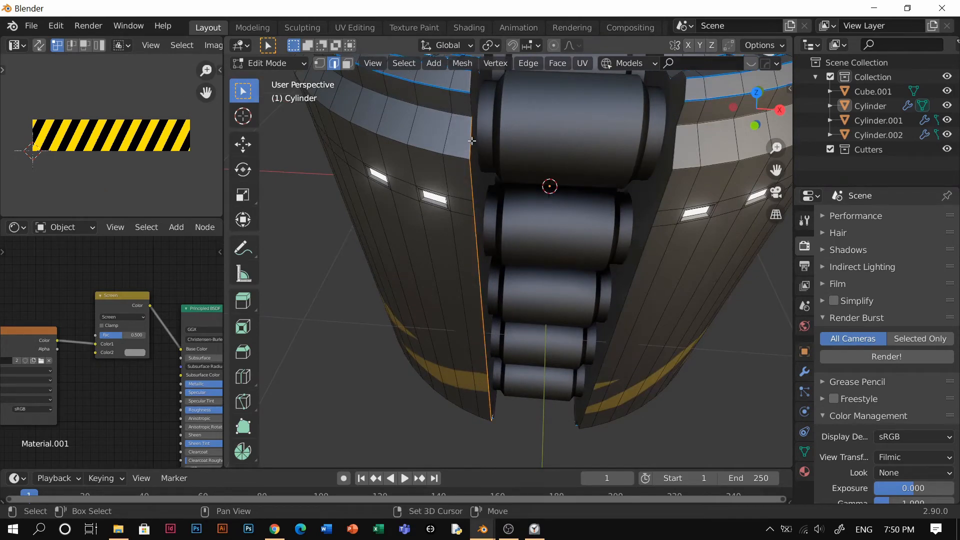
# Add the slot's opposite vertical edge to the selection and bevel both sides about 0.0194 m wide with one segment.
pyautogui.keyDown('shift'); pyautogui.moveTo(679, 247); pyautogui.dragTo(663, 194, button='middle'); pyautogui.keyUp('shift')
pyautogui.moveTo(614, 214); pyautogui.dragTo(607, 168, button='middle')
pyautogui.scroll(2, 605, 304)
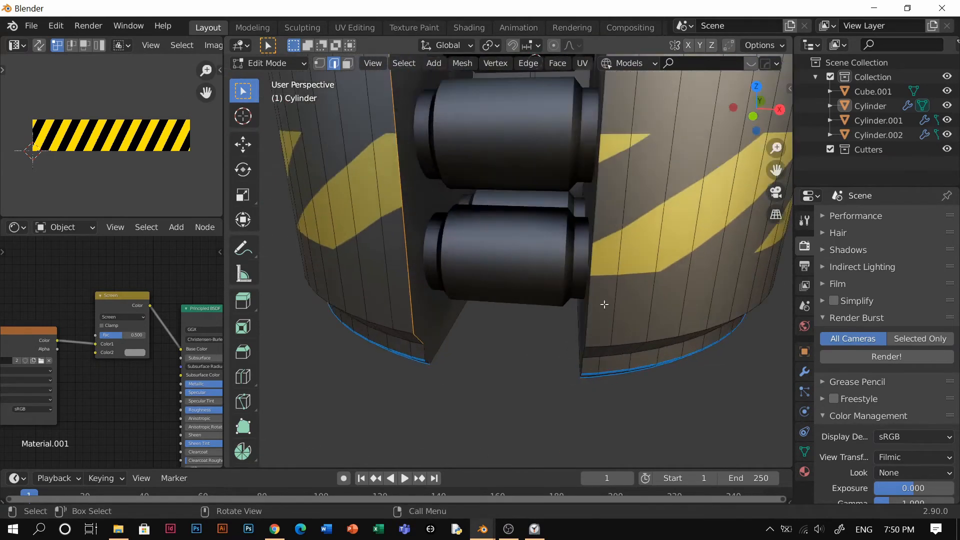
pyautogui.keyDown('ctrl'); pyautogui.click(586, 334); pyautogui.keyUp('ctrl')
pyautogui.moveTo(586, 334); pyautogui.dragTo(569, 370, button='middle')
pyautogui.moveTo(631, 293); pyautogui.dragTo(579, 322, button='middle')
pyautogui.hotkey('ctrl', 'b')
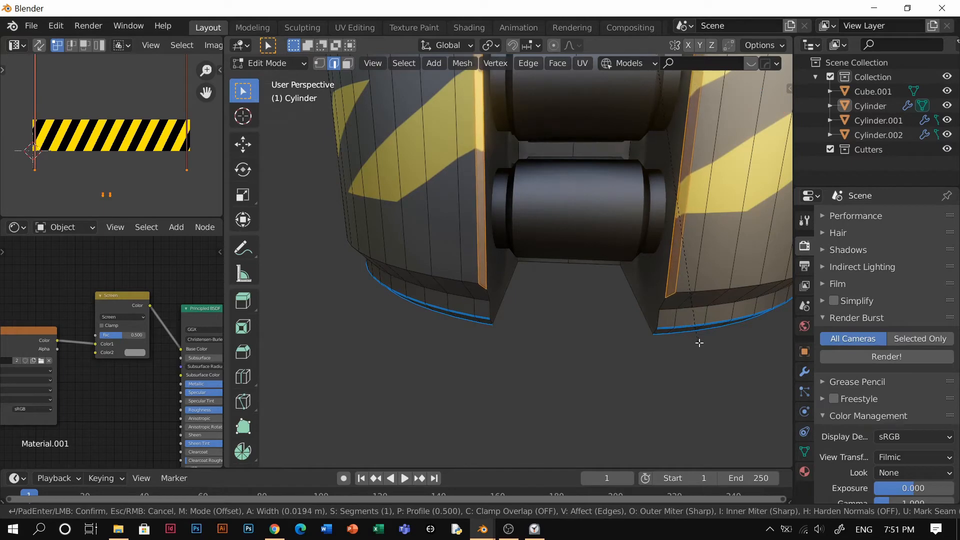
pyautogui.click(700, 343)
pyautogui.press('Tab')
pyautogui.moveTo(601, 170); pyautogui.dragTo(533, 124, button='middle')
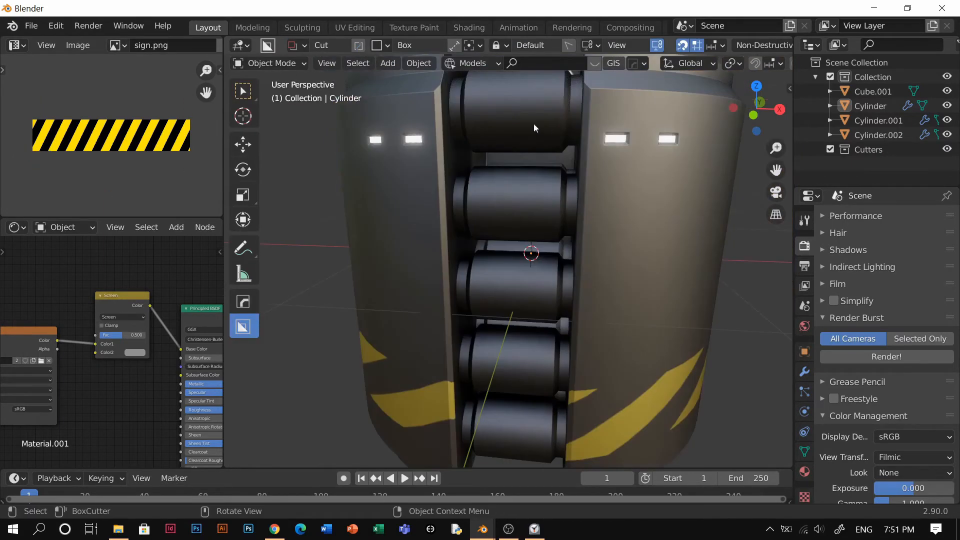
# Parent the handle to the circular lid using the Object parent type.
pyautogui.moveTo(539, 214); pyautogui.dragTo(545, 300, button='middle')
pyautogui.click(541, 177)
pyautogui.click(509, 159)
pyautogui.keyDown('shift'); pyautogui.click(558, 175); pyautogui.keyUp('shift')
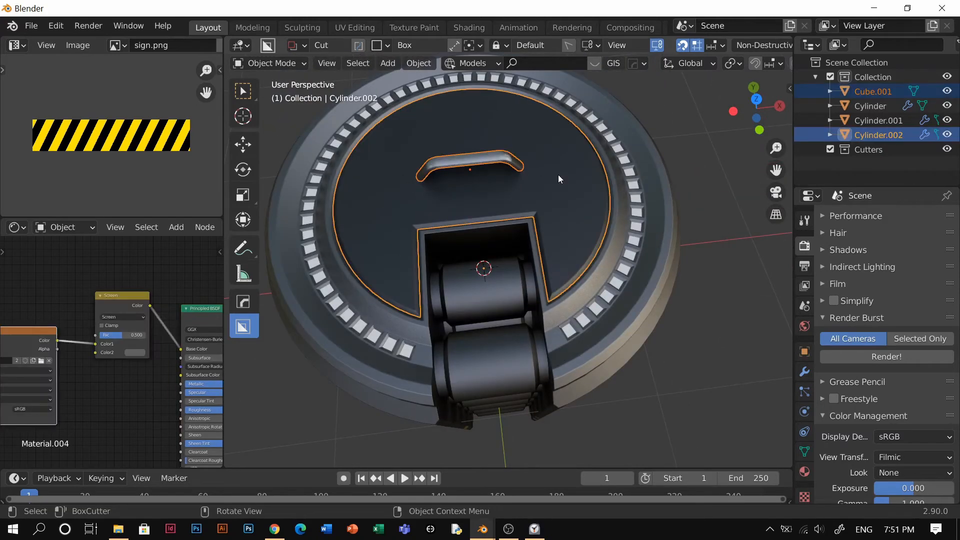
pyautogui.hotkey('ctrl', 'p')
pyautogui.click(559, 190)
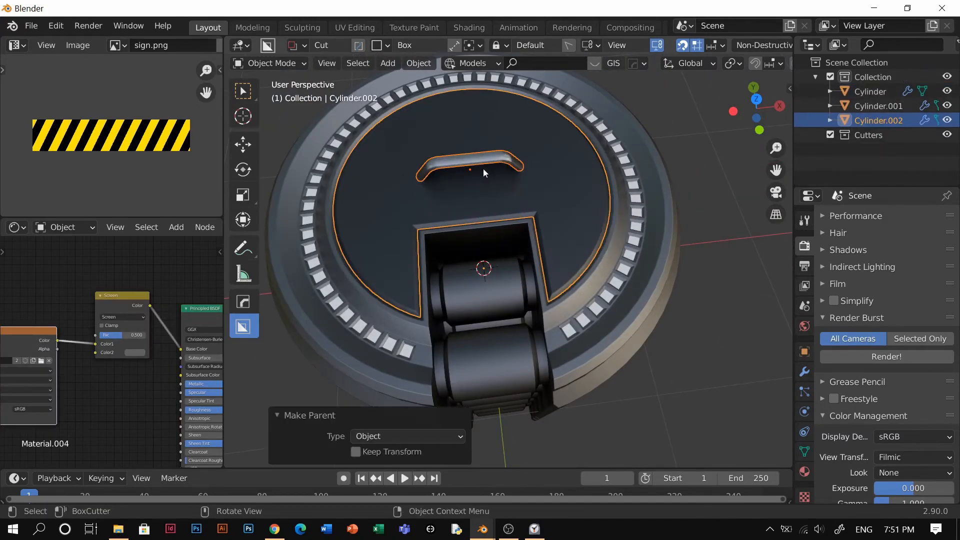
# Try moving the lid to test that the handle follows it, and cancel the move.
pyautogui.click(483, 169)
pyautogui.click(560, 200)
pyautogui.press('g')
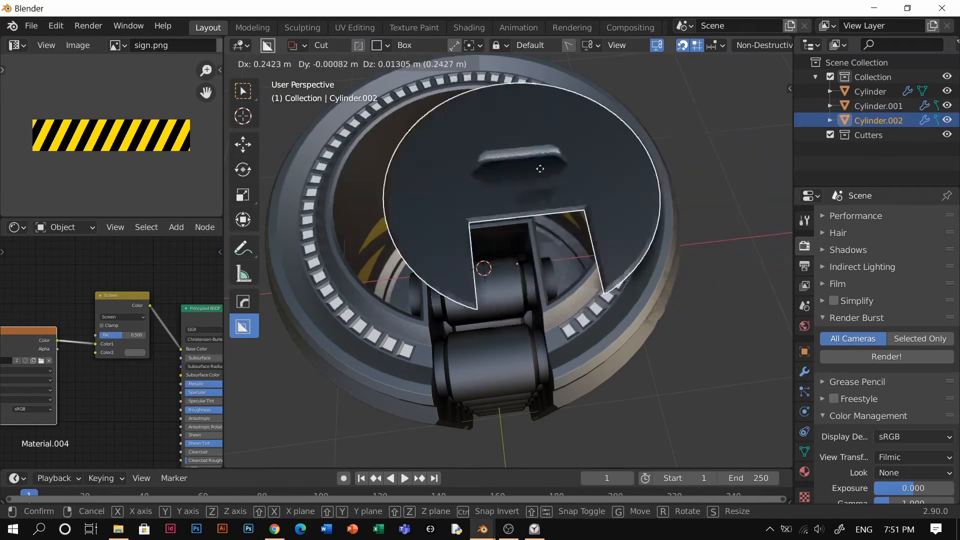
pyautogui.press('Escape')
pyautogui.click(740, 167)
# Open the canister body for mesh editing in face select mode.
pyautogui.moveTo(740, 167); pyautogui.dragTo(572, 274, button='middle')
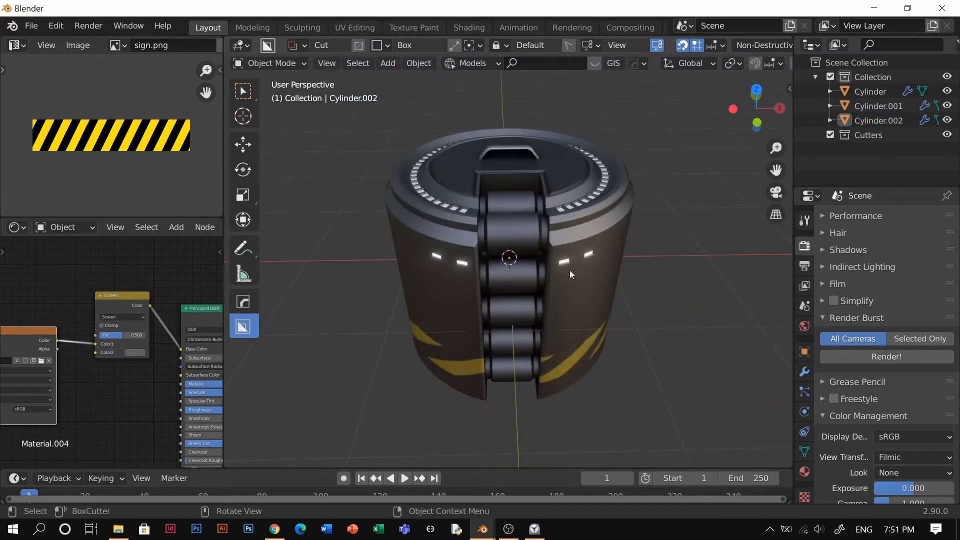
pyautogui.click(573, 214)
pyautogui.hotkey('alt', 'a')
pyautogui.moveTo(572, 226); pyautogui.dragTo(566, 270)
pyautogui.scroll(3, 566, 270)
pyautogui.press('Tab')
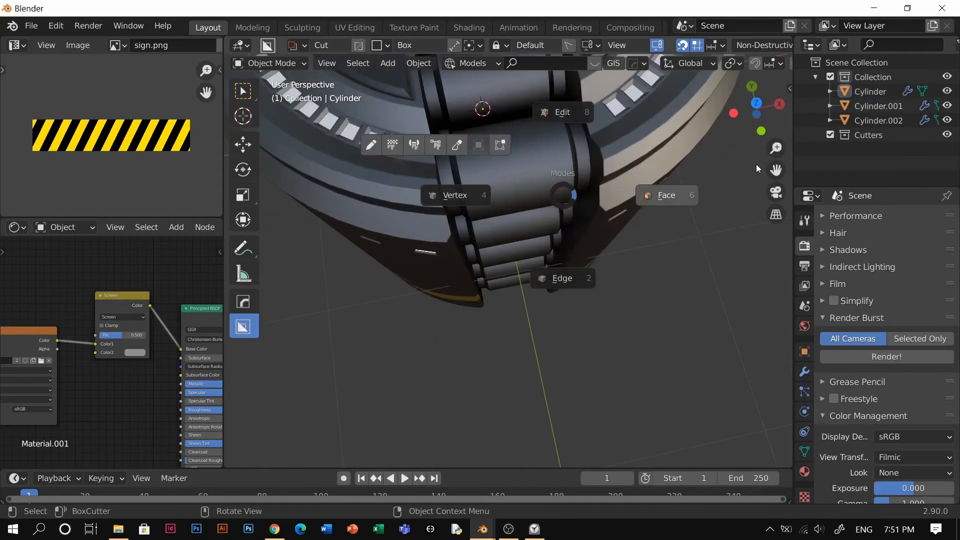
pyautogui.click(756, 164)
pyautogui.click(617, 108)
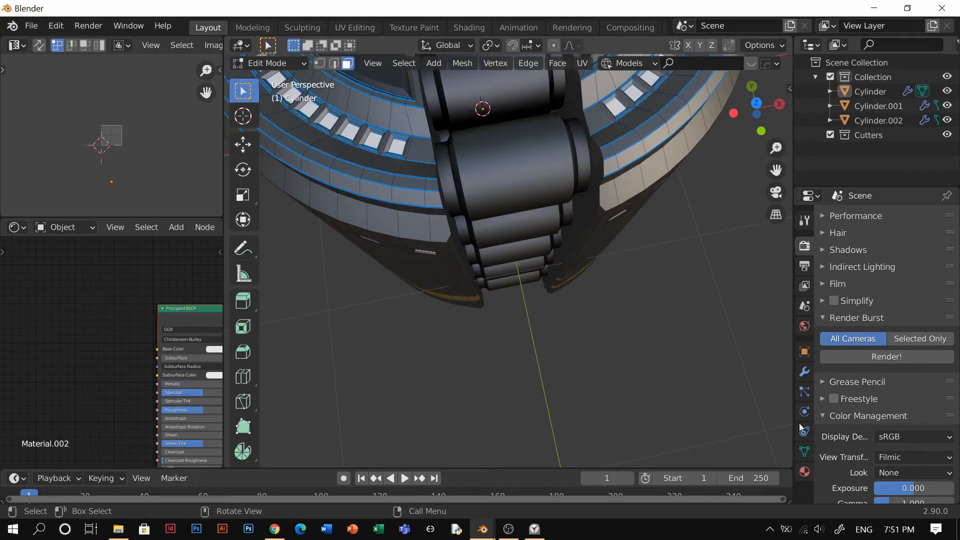
# Select all faces of the canister body that use Material.002, the ring of small squares around the lid.
pyautogui.click(805, 472)
pyautogui.click(869, 250)
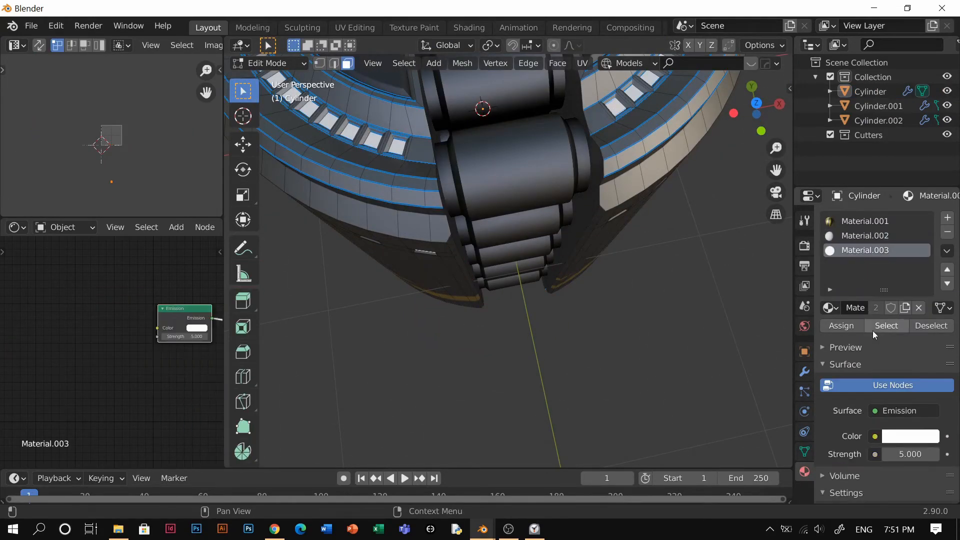
pyautogui.keyDown('shift'); pyautogui.moveTo(596, 222); pyautogui.dragTo(598, 319, button='middle'); pyautogui.keyUp('shift')
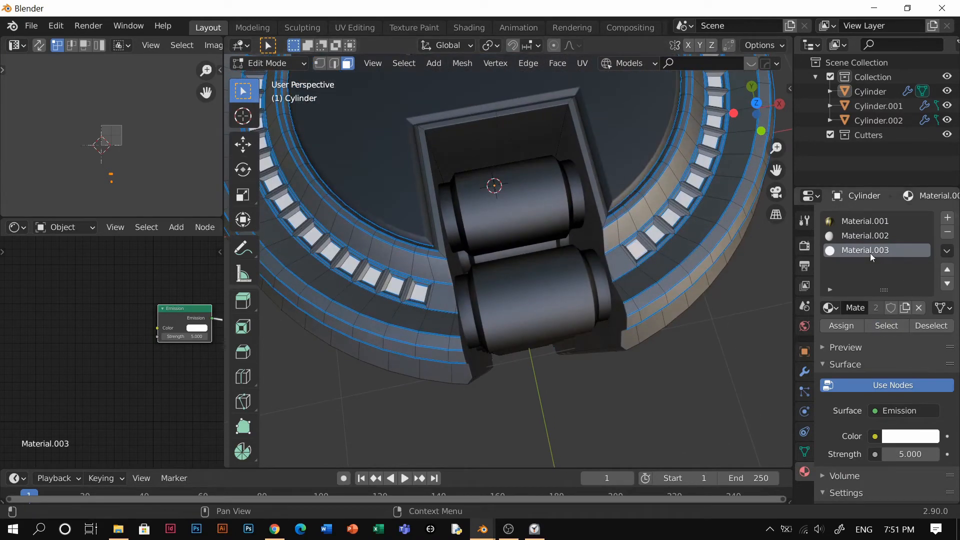
pyautogui.click(859, 239)
pyautogui.click(894, 327)
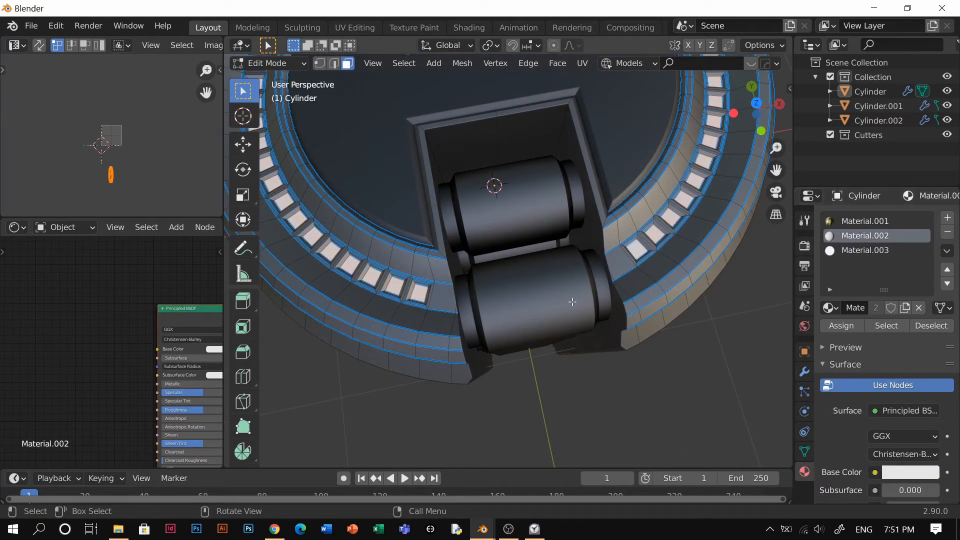
pyautogui.click(888, 327)
# Change Material.002's surface shader to Emission with a strength of 5.
pyautogui.click(912, 475)
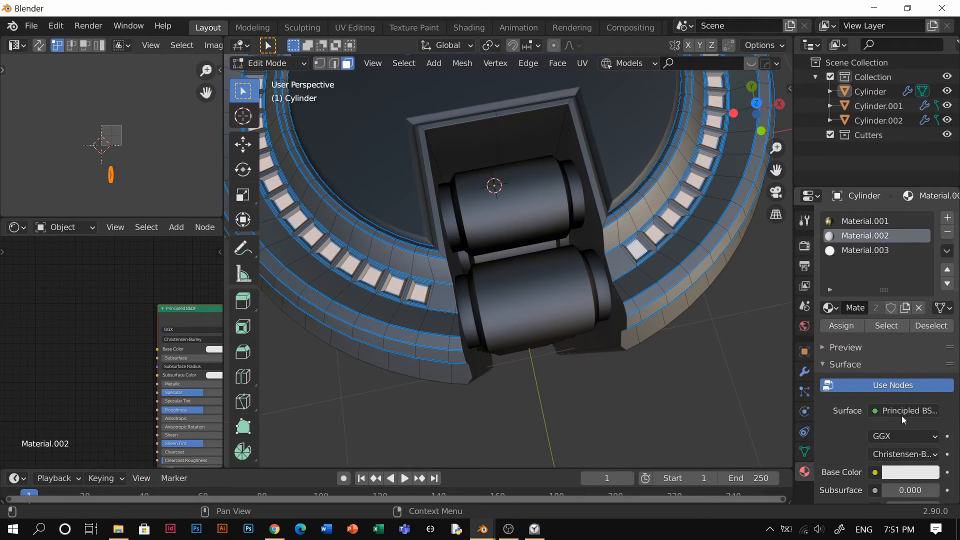
pyautogui.click(902, 416)
pyautogui.click(770, 131)
pyautogui.click(912, 453)
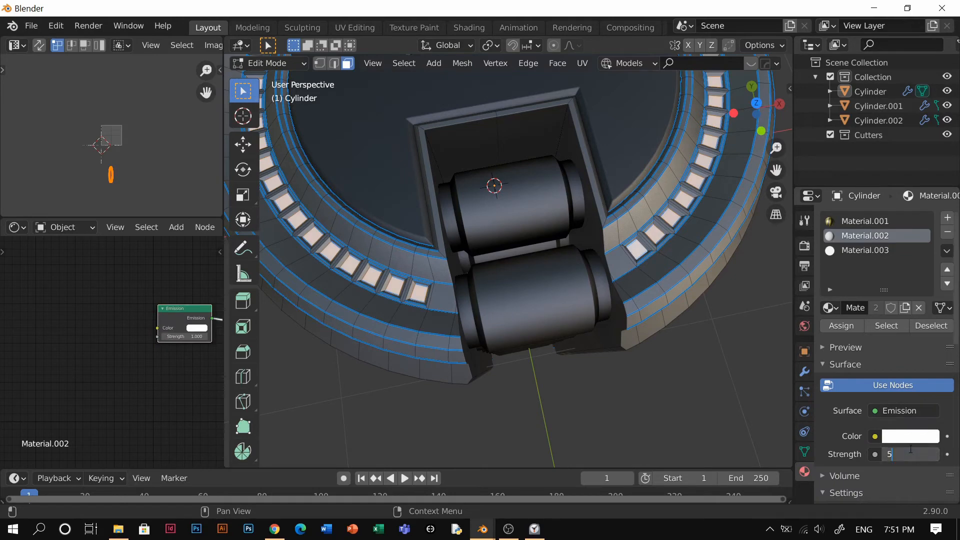
pyautogui.press('Return')
# Set Material.002's emission color to orange (hue 0.100, saturation 0.825) and return to Object Mode.
pyautogui.click(906, 440)
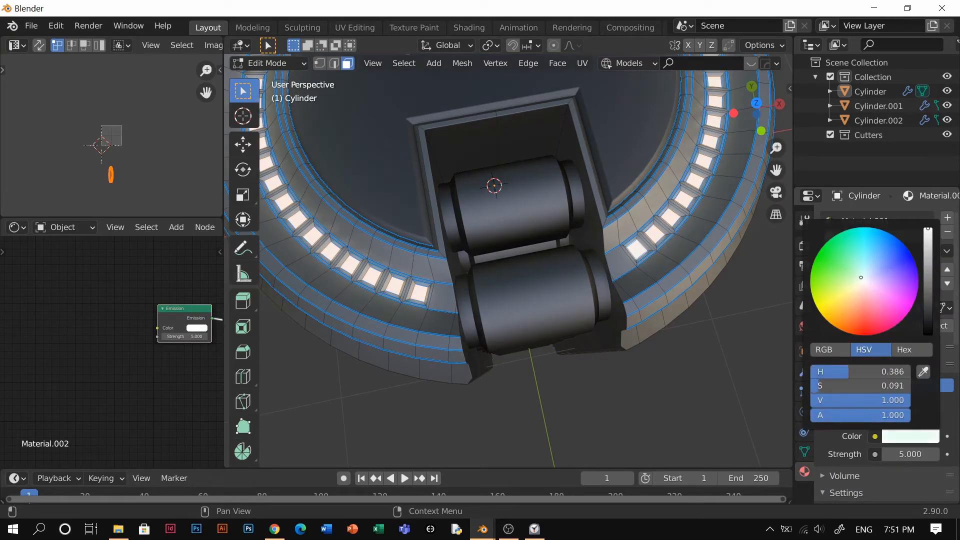
pyautogui.moveTo(861, 277); pyautogui.dragTo(838, 318)
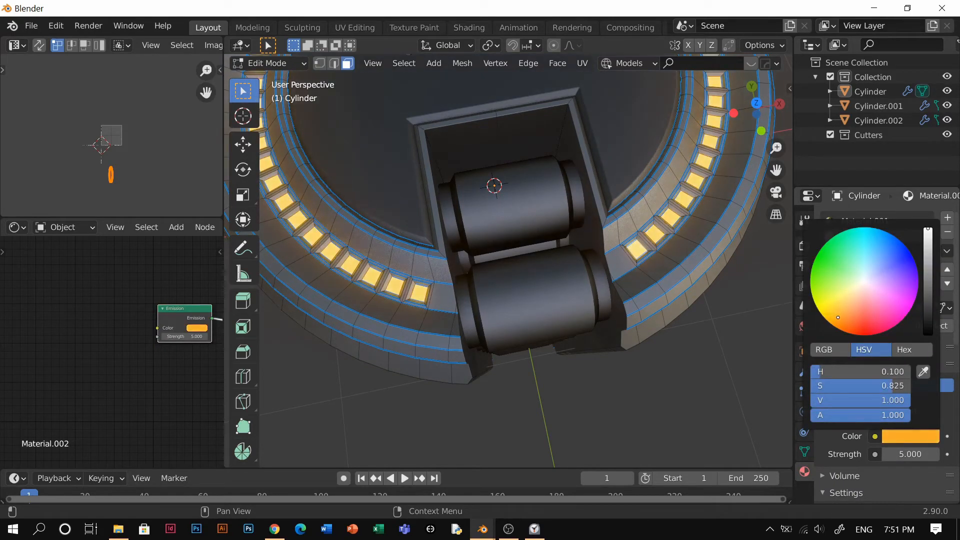
pyautogui.press('Tab')
pyautogui.moveTo(645, 175); pyautogui.dragTo(717, 218, button='middle')
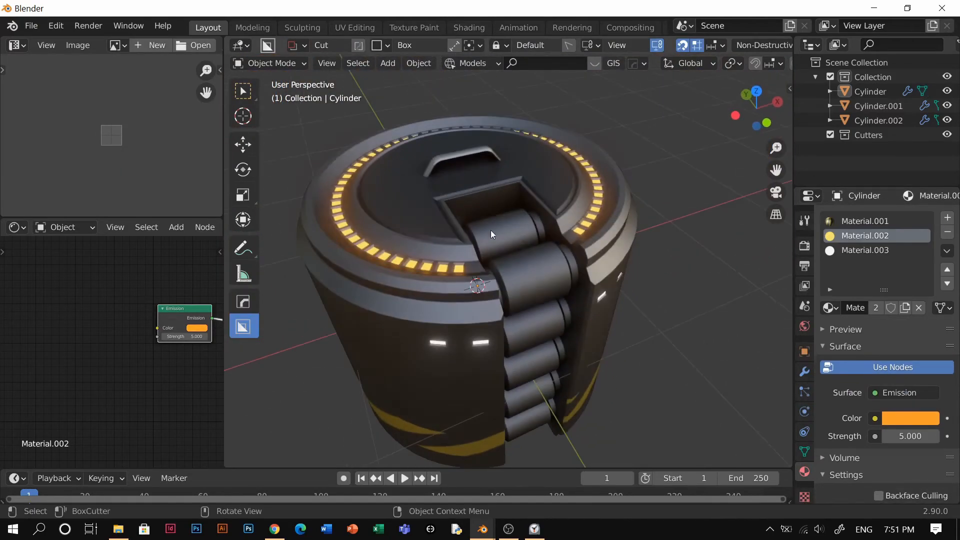
# Select the lid handle and open its mesh for edge editing with nothing selected.
pyautogui.moveTo(491, 230); pyautogui.dragTo(554, 218, button='middle')
pyautogui.scroll(3, 470, 195)
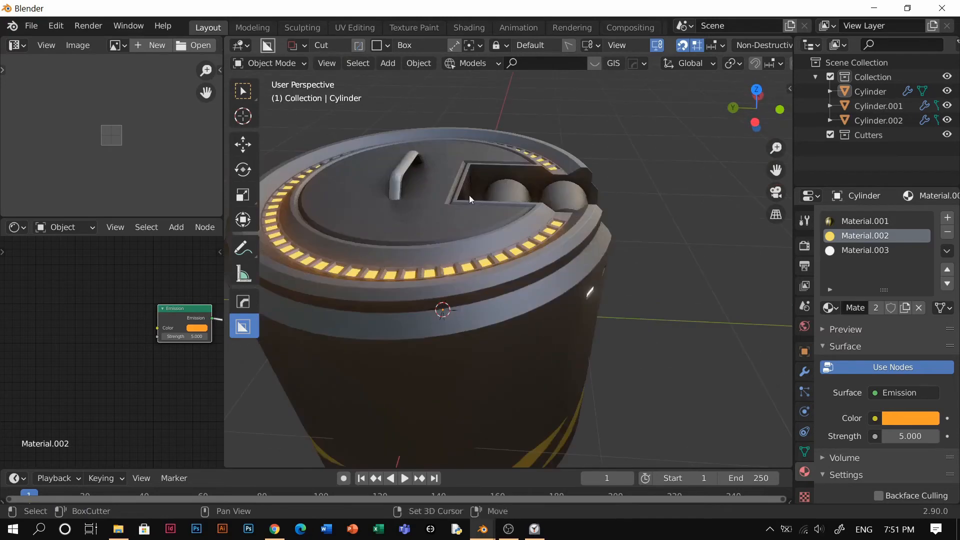
pyautogui.keyDown('shift'); pyautogui.moveTo(469, 195); pyautogui.dragTo(418, 247, button='middle'); pyautogui.keyUp('shift')
pyautogui.scroll(3, 617, 280)
pyautogui.scroll(4, 485, 284)
pyautogui.click(418, 248)
pyautogui.moveTo(509, 271); pyautogui.dragTo(524, 245, button='middle')
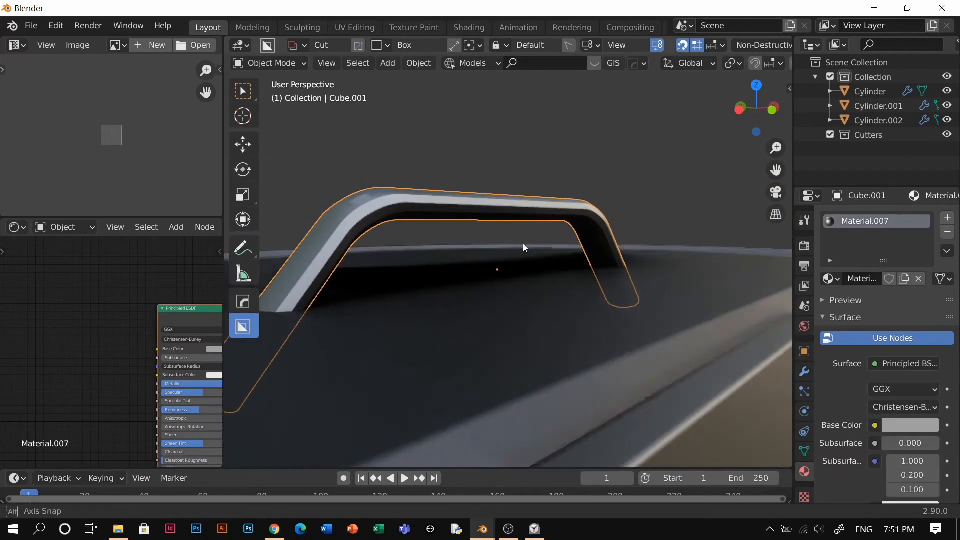
pyautogui.press('Tab')
pyautogui.hotkey('alt', 'a')
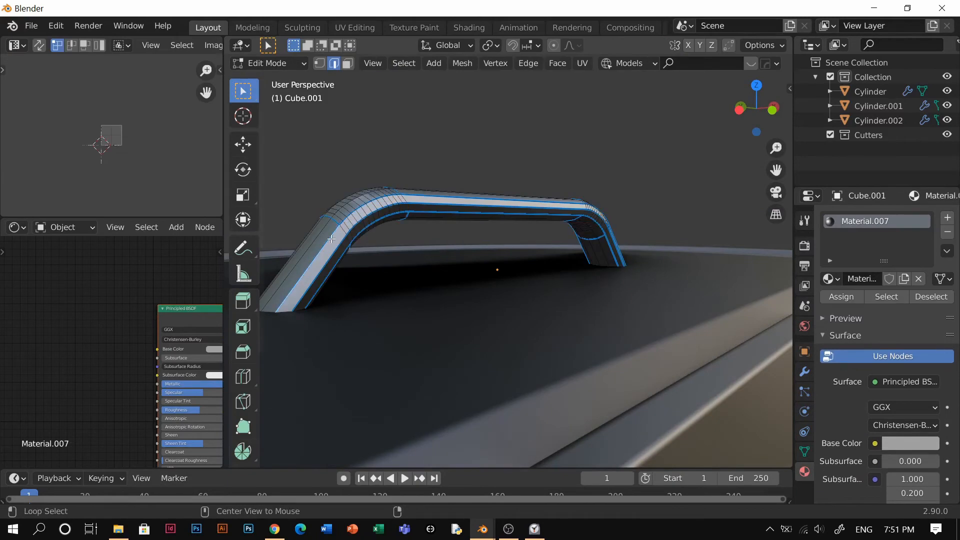
# Try toggling the sharp mark on an edge loop of the handle with HardOps Mark, and undo it.
pyautogui.keyDown('alt'); pyautogui.click(331, 239); pyautogui.keyUp('alt')
pyautogui.press('y')
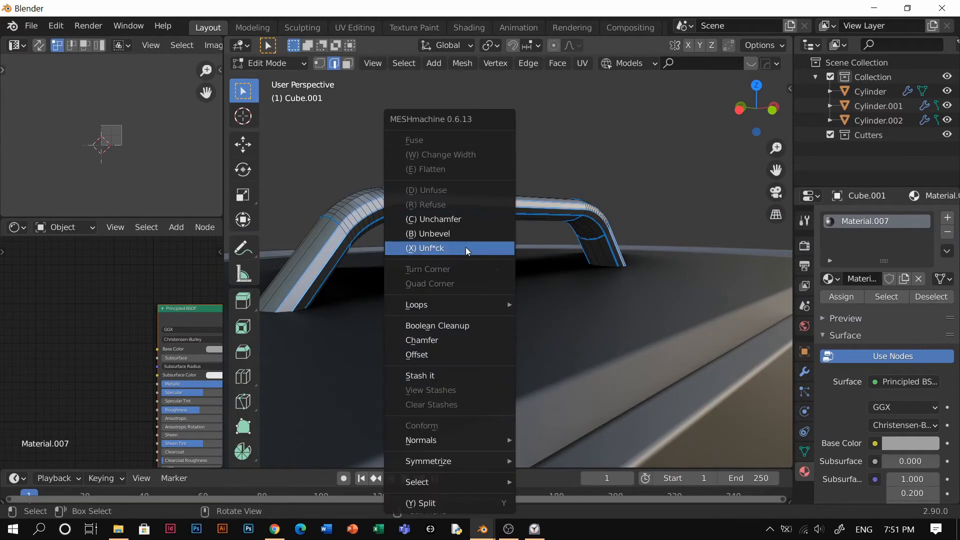
pyautogui.press('Escape')
pyautogui.press('q')
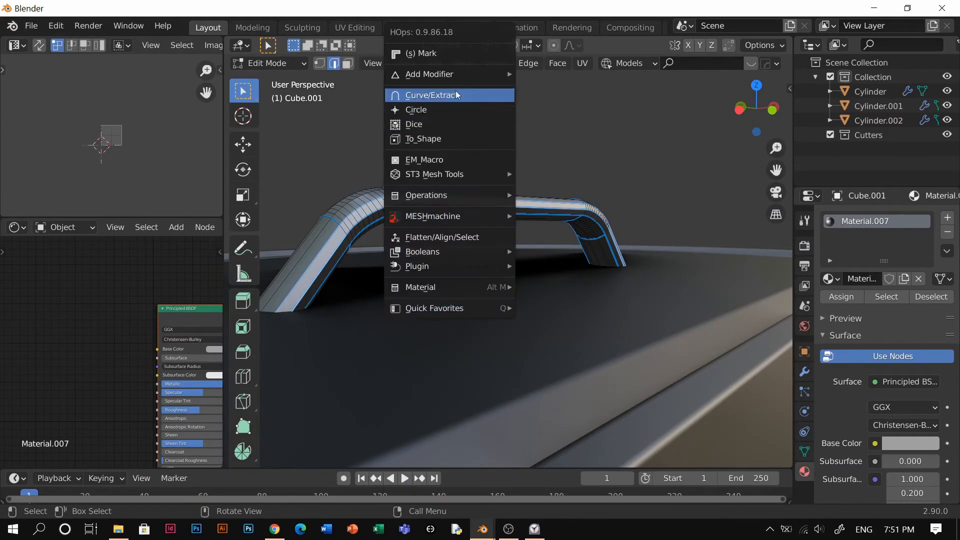
pyautogui.click(458, 55)
pyautogui.press('Tab')
pyautogui.moveTo(431, 227); pyautogui.dragTo(433, 243, button='middle')
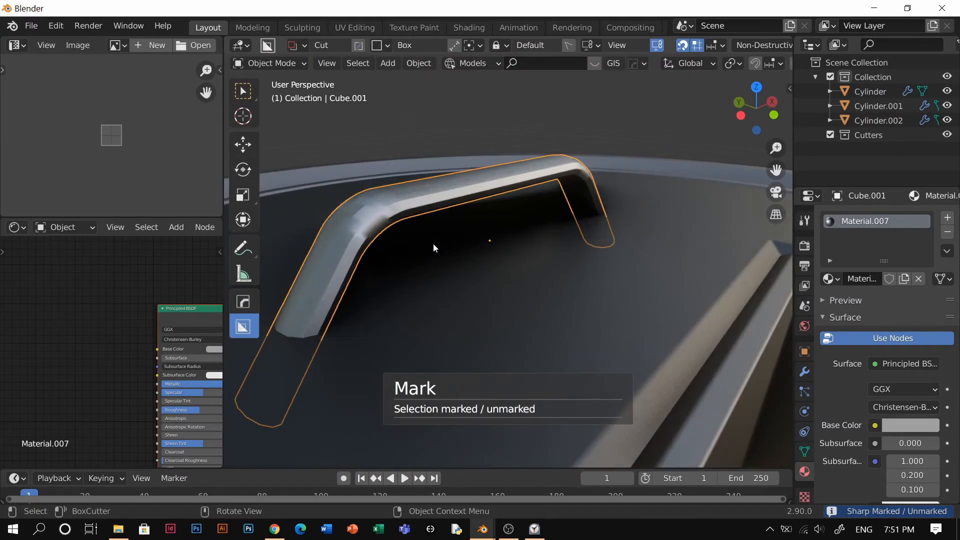
pyautogui.hotkey('ctrl', 'z')
pyautogui.scroll(4, 486, 216)
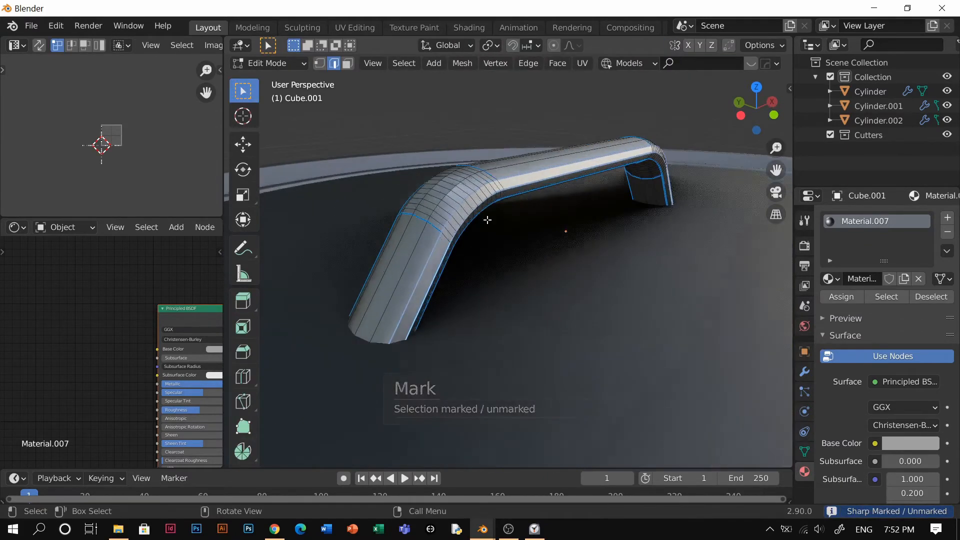
# Sharpen the whole handle with HardOps Ssharp at 30° sharpness and a 30° auto smooth angle.
pyautogui.press('a')
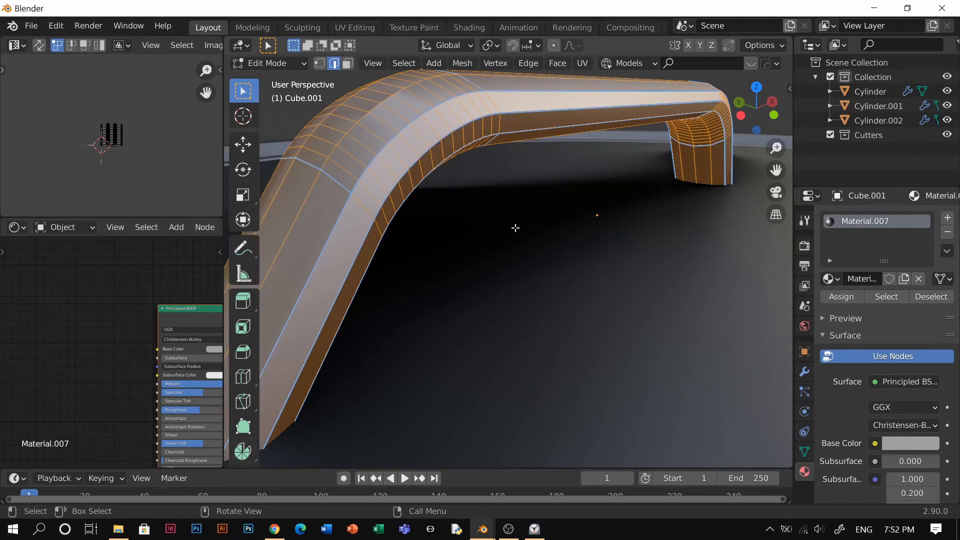
pyautogui.press('Tab')
pyautogui.press('q')
pyautogui.click(500, 137)
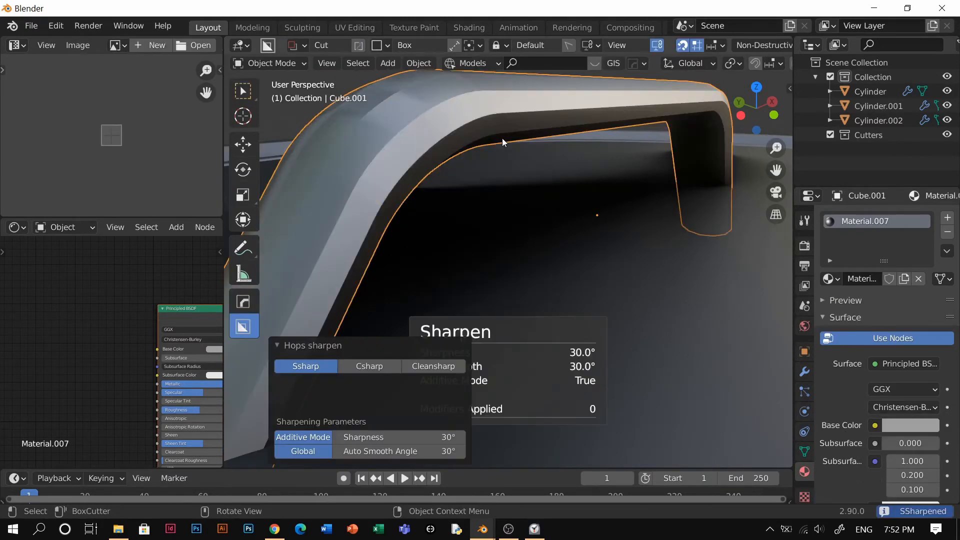
# Select the three short runs of stray sharp edges across the top of the handle's bend.
pyautogui.scroll(-3, 503, 142)
pyautogui.moveTo(502, 147); pyautogui.dragTo(484, 244, button='middle')
pyautogui.press('Tab')
pyautogui.scroll(1, 441, 244)
pyautogui.press('2')
pyautogui.hotkey('alt', 'a')
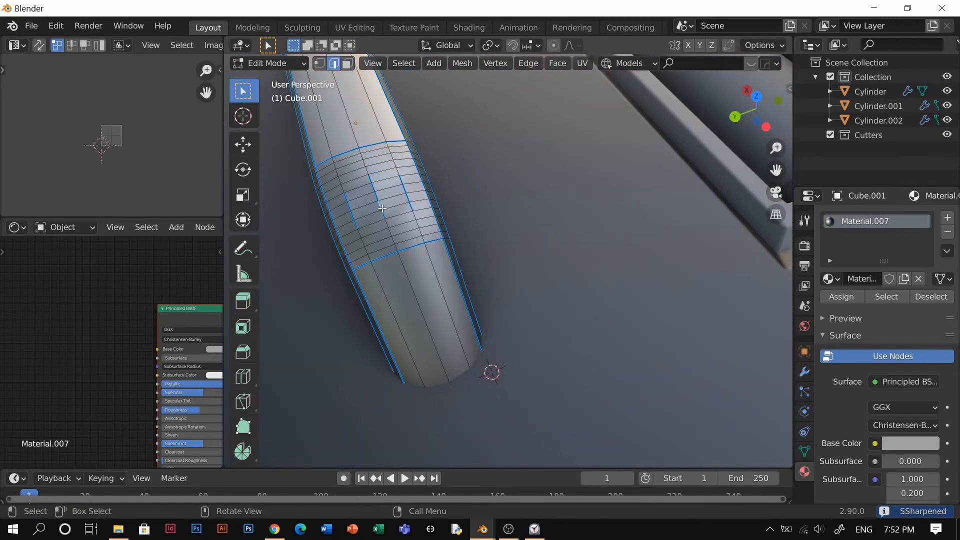
pyautogui.keyDown('shift'); pyautogui.moveTo(429, 228); pyautogui.dragTo(502, 225, button='middle'); pyautogui.keyUp('shift')
pyautogui.scroll(2, 503, 198)
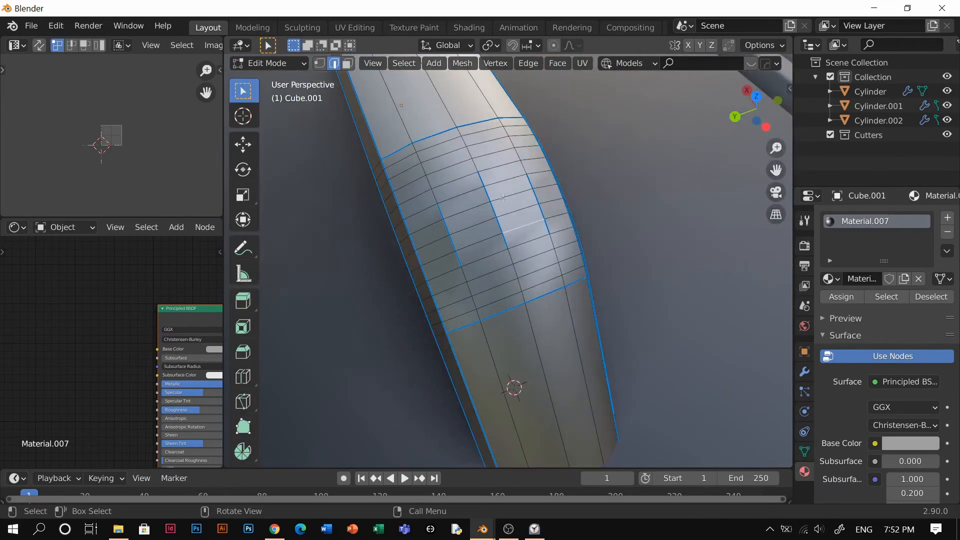
pyautogui.keyDown('ctrl'); pyautogui.click(505, 239); pyautogui.keyUp('ctrl')
pyautogui.keyDown('shift'); pyautogui.click(459, 259); pyautogui.keyUp('shift')
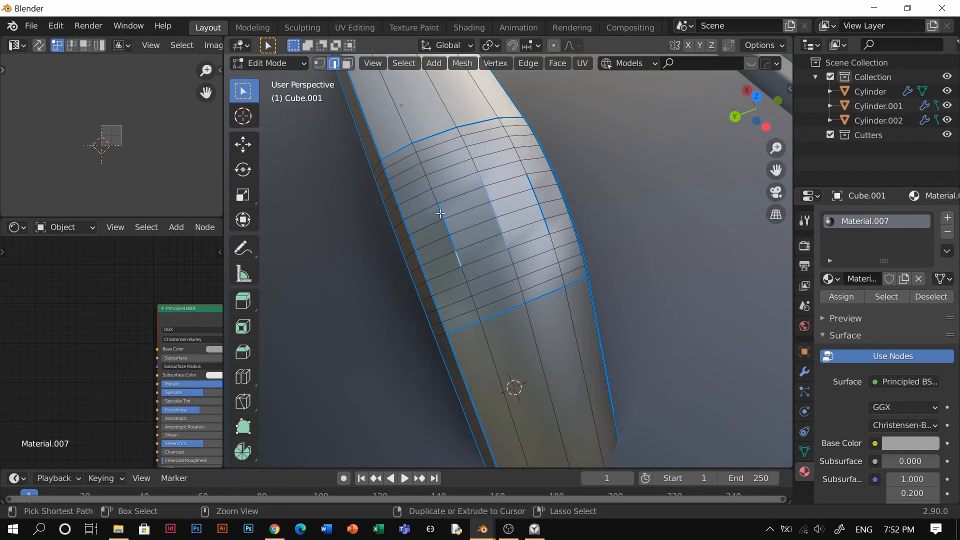
pyautogui.keyDown('ctrl'); pyautogui.click(441, 213); pyautogui.keyUp('ctrl')
pyautogui.keyDown('ctrl'); pyautogui.click(548, 212); pyautogui.keyUp('ctrl')
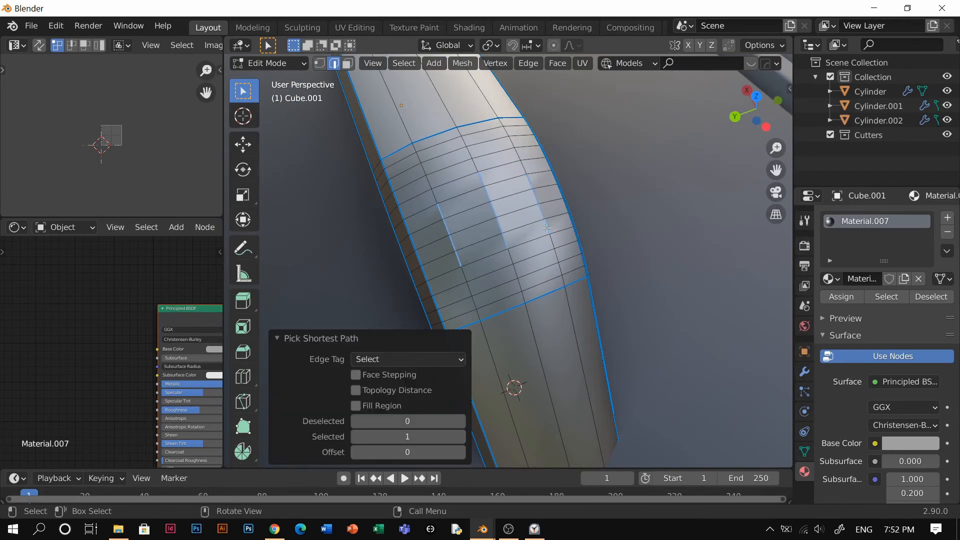
# Toggle the sharp mark on the selected edges at the handle's bend with HardOps Mark and return to Object Mode.
pyautogui.rightClick(550, 230)
pyautogui.click(548, 227)
pyautogui.moveTo(518, 193); pyautogui.dragTo(410, 199, button='middle')
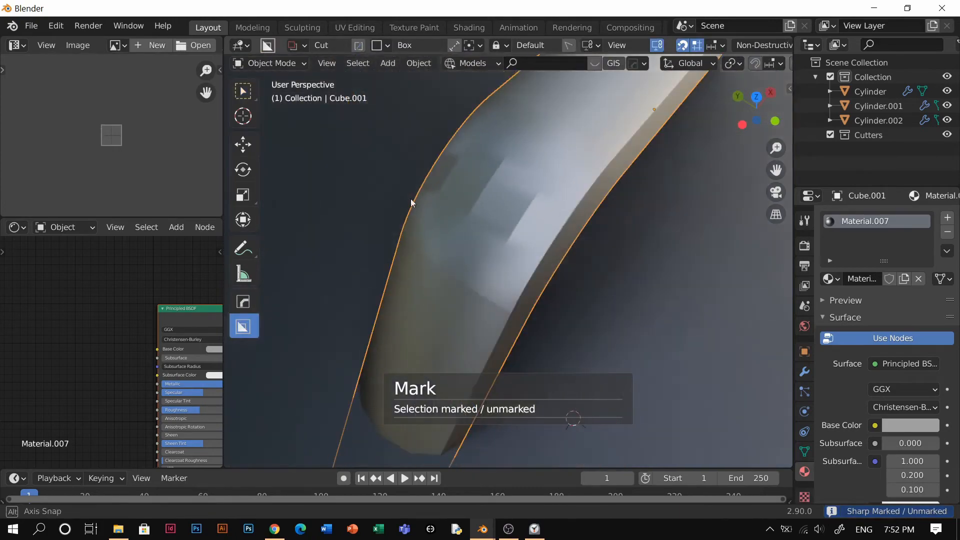
pyautogui.press('Tab')
pyautogui.click(472, 354)
pyautogui.moveTo(502, 250); pyautogui.dragTo(588, 260, button='middle')
pyautogui.press('Tab')
pyautogui.press('Tab')
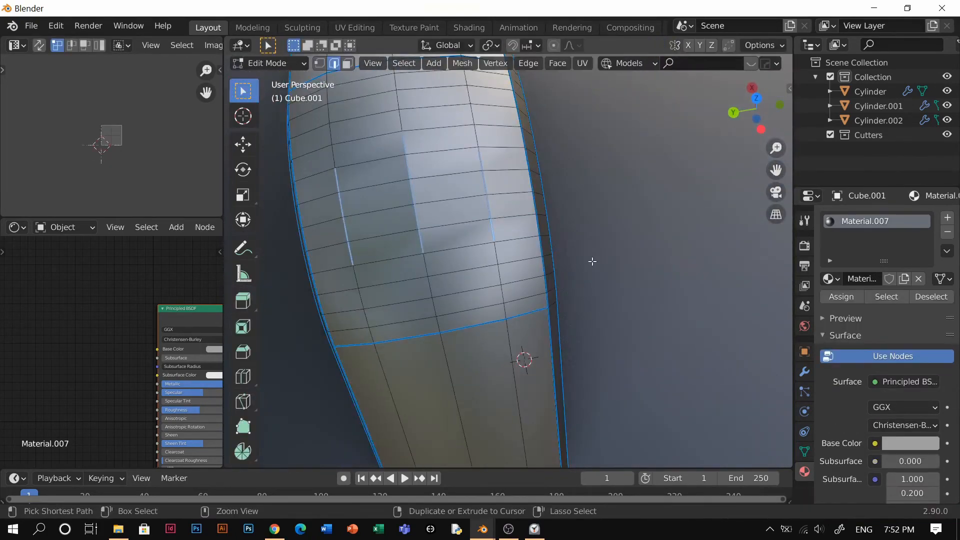
pyautogui.scroll(-3, 504, 238)
pyautogui.moveTo(477, 229); pyautogui.dragTo(512, 185, button='middle')
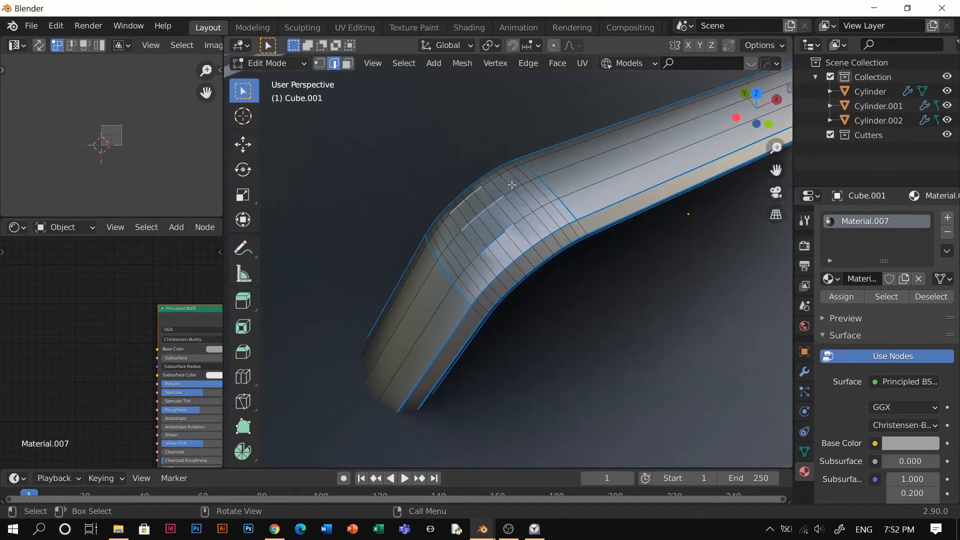
pyautogui.press('Tab')
pyautogui.click(544, 156)
# Add a Subdivision Surface to the handle and raise it to level 3.
pyautogui.scroll(-3, 528, 227)
pyautogui.moveTo(528, 227); pyautogui.dragTo(557, 250, button='middle')
pyautogui.scroll(-3, 540, 271)
pyautogui.scroll(-3, 538, 285)
pyautogui.scroll(6, 472, 302)
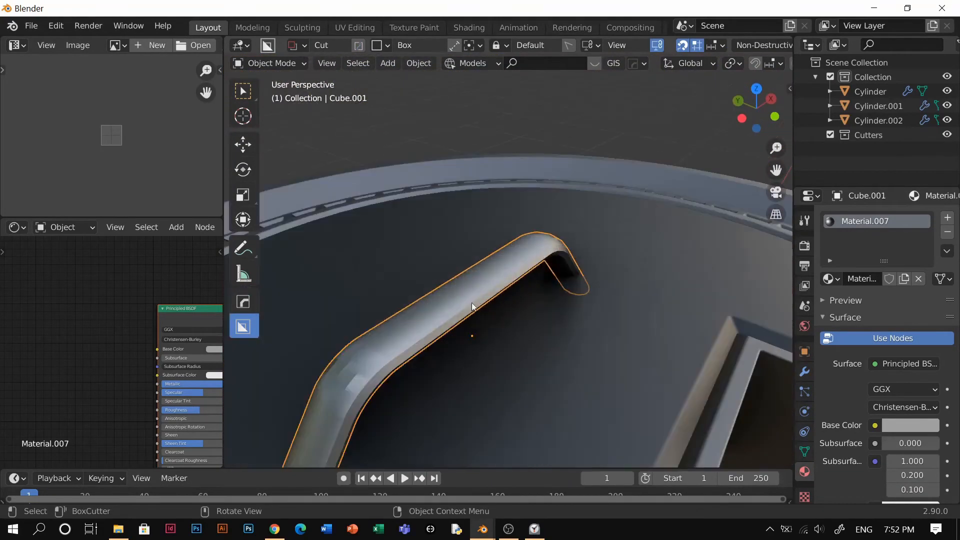
pyautogui.moveTo(472, 302); pyautogui.dragTo(471, 267, button='middle')
pyautogui.press('q')
pyautogui.click(471, 267)
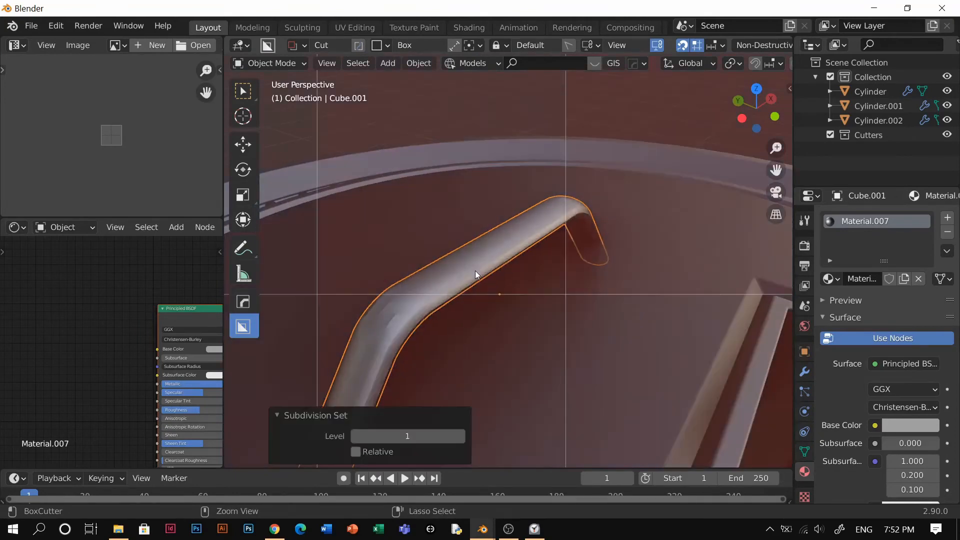
pyautogui.hotkey('ctrl', '2')
pyautogui.hotkey('ctrl', '3')
# Deselect the handle and examine its shading and the whole canister from several angles.
pyautogui.moveTo(475, 271); pyautogui.dragTo(392, 274, button='middle')
pyautogui.scroll(-4, 534, 201)
pyautogui.hotkey('alt', 'a')
pyautogui.scroll(3, 503, 294)
pyautogui.scroll(-3, 502, 297)
pyautogui.moveTo(502, 296); pyautogui.dragTo(598, 276, button='middle')
pyautogui.scroll(-4, 552, 298)
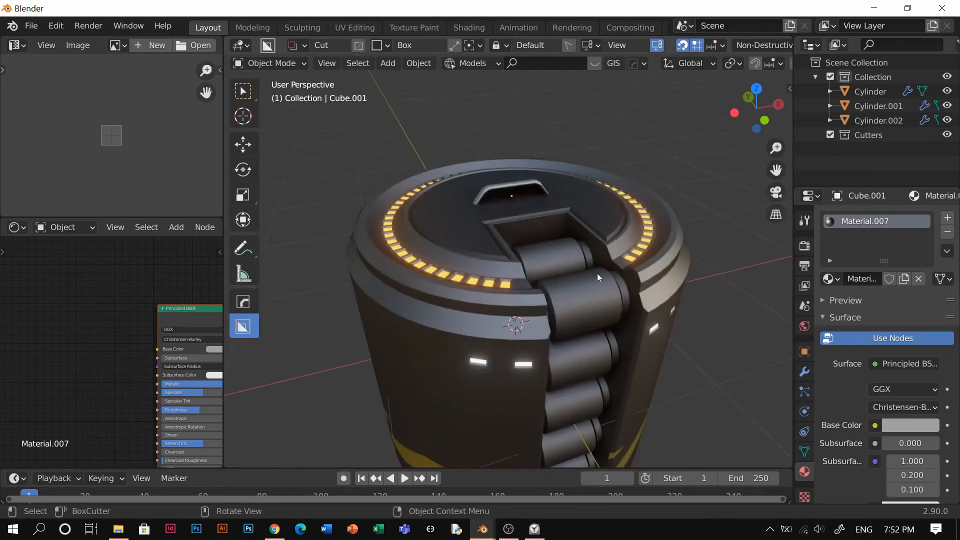
pyautogui.moveTo(536, 320); pyautogui.dragTo(519, 247, button='middle')
pyautogui.scroll(3, 500, 310)
pyautogui.scroll(-5, 518, 247)
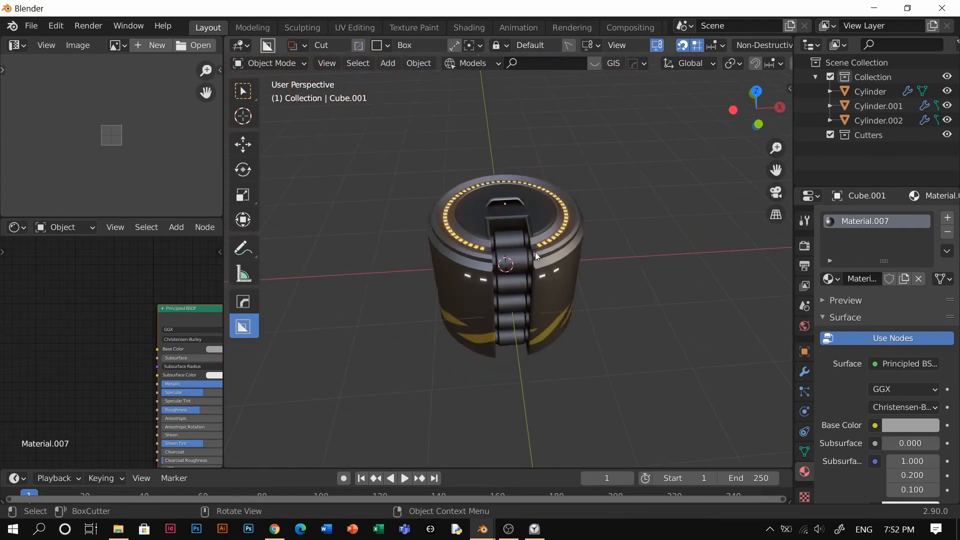
# Box-select all the canister parts and move them into a new collection named 1.
pyautogui.press('w')
pyautogui.moveTo(639, 155); pyautogui.dragTo(335, 432)
pyautogui.press('m')
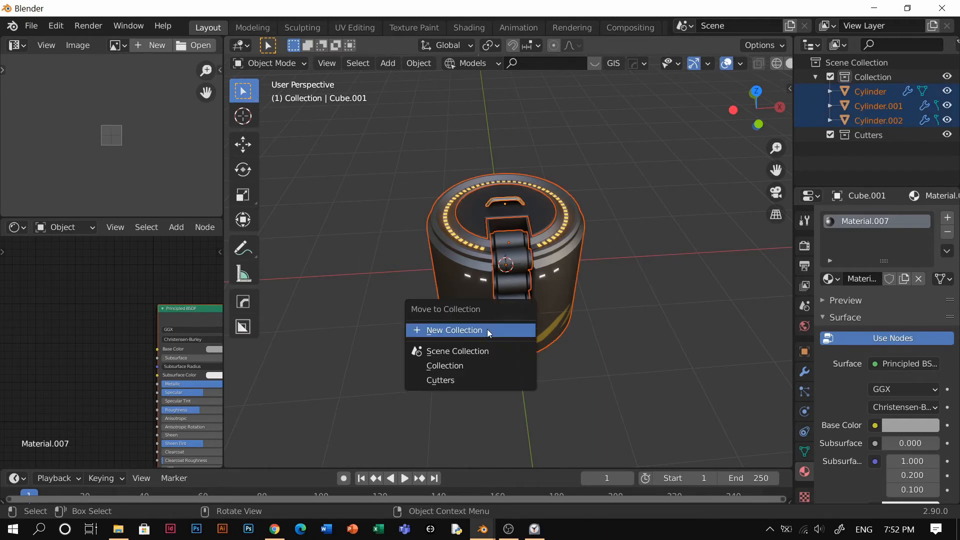
pyautogui.click(487, 329)
pyautogui.press('Return')
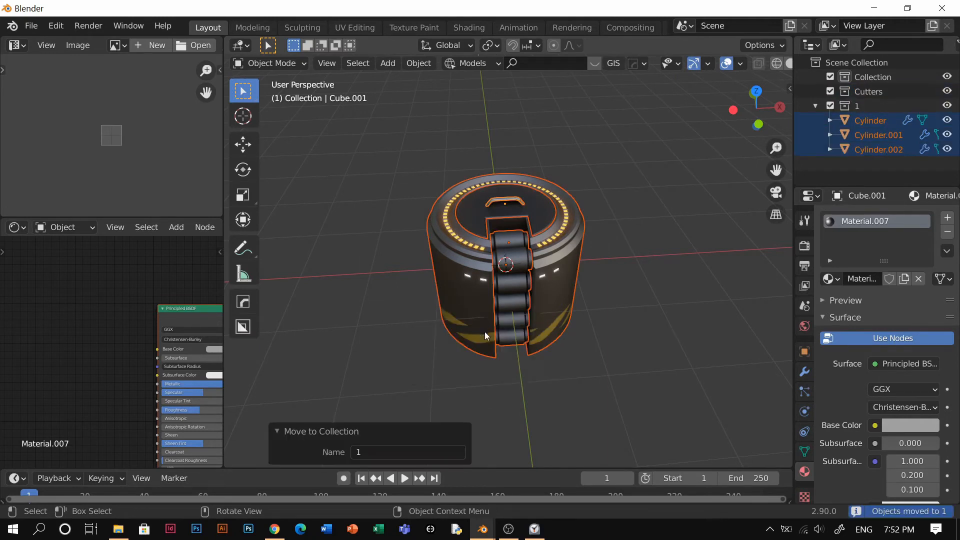
pyautogui.click(817, 107)
pyautogui.click(638, 239)
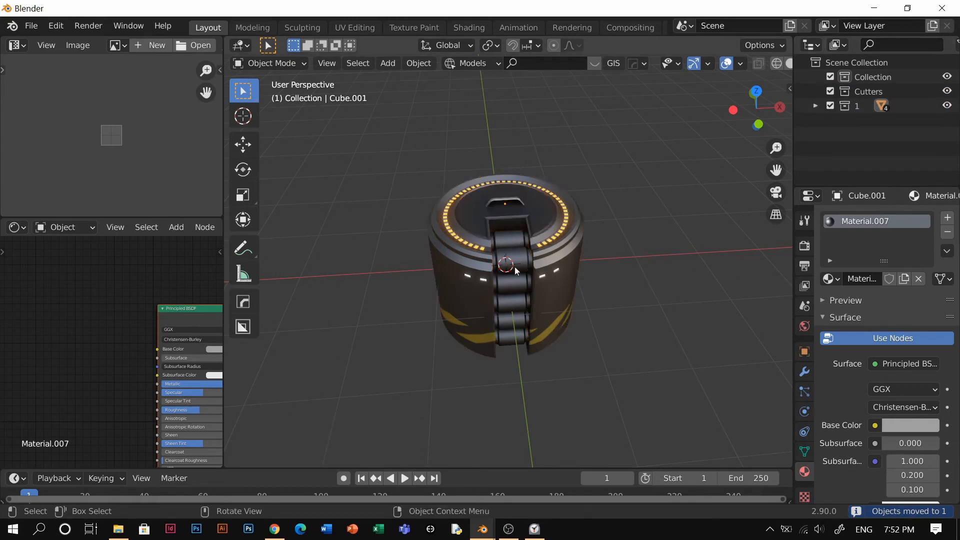
# Exclude collection 1 from the view layer and add a collection instance of it to the scene.
pyautogui.scroll(3, 524, 267)
pyautogui.moveTo(524, 266)
pyautogui.mouseDown(button='middle')
pyautogui.moveTo(529, 279)
pyautogui.moveTo(525, 260)
pyautogui.mouseUp(button='middle')
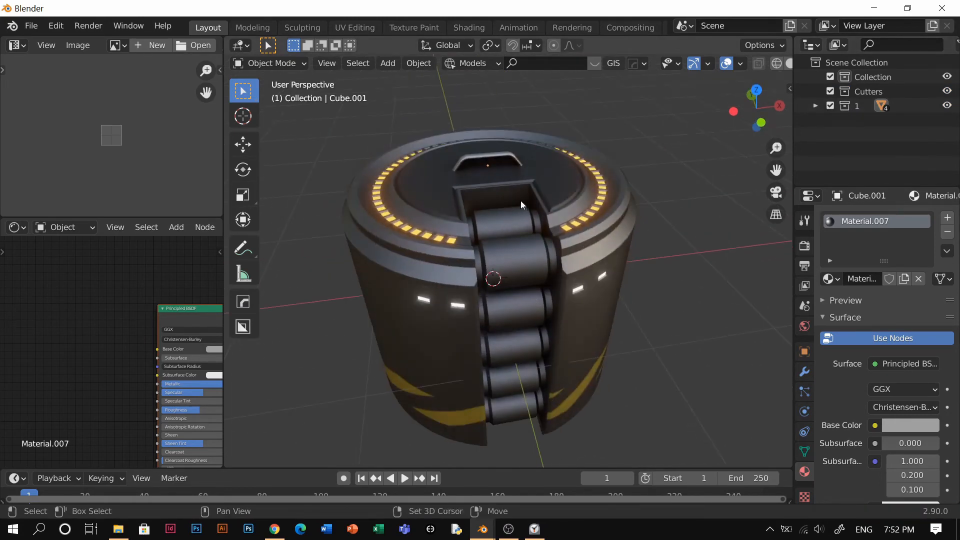
pyautogui.moveTo(521, 200); pyautogui.dragTo(541, 266, button='middle')
pyautogui.scroll(-4, 541, 266)
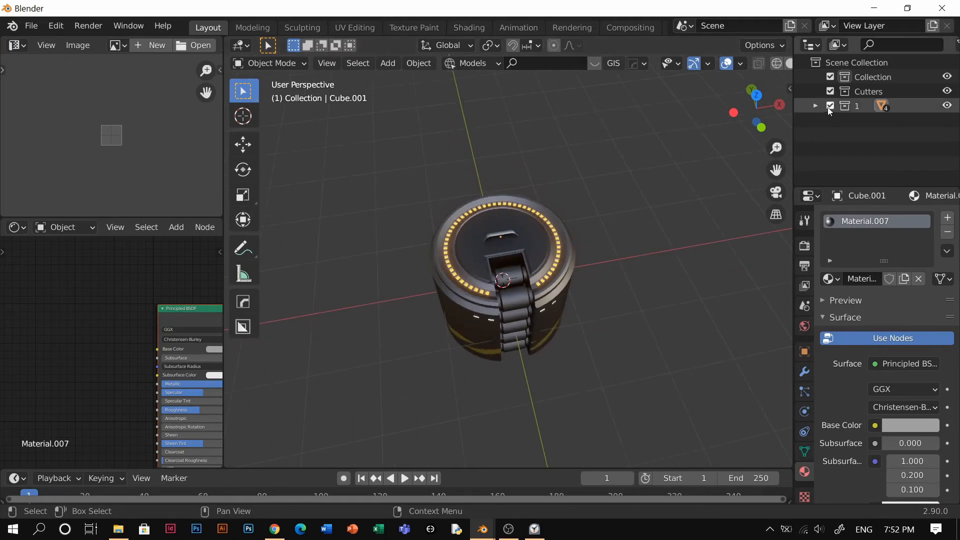
pyautogui.click(830, 106)
pyautogui.hotkey('shift', 'a')
pyautogui.moveTo(481, 445)
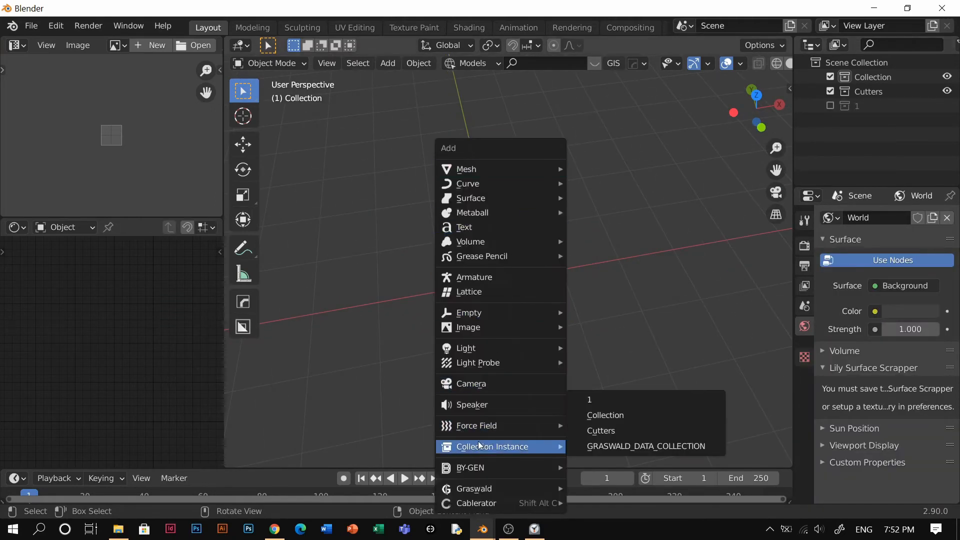
pyautogui.click(600, 400)
# Duplicate the canister instance, shift it about -2.13 m in X and 0.95 m in Y, and rotate it about -23.5° around Z.
pyautogui.hotkey('shift', 'd')
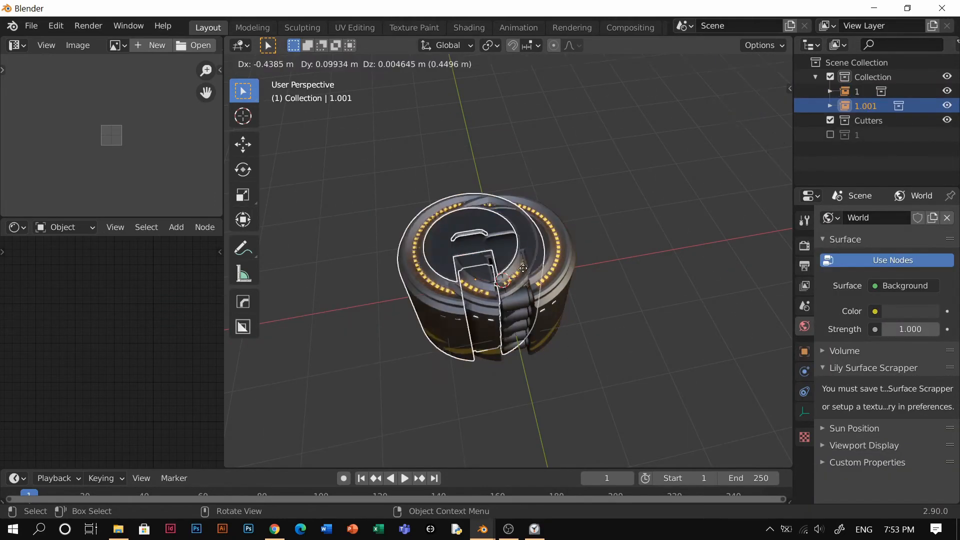
pyautogui.rightClick(531, 263)
pyautogui.press('KP_7')
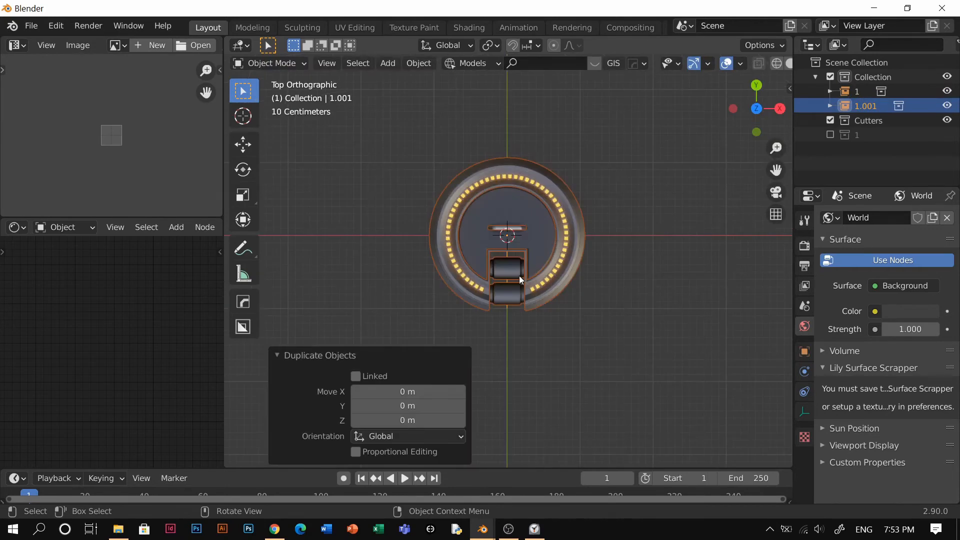
pyautogui.press('g')
pyautogui.click(435, 211)
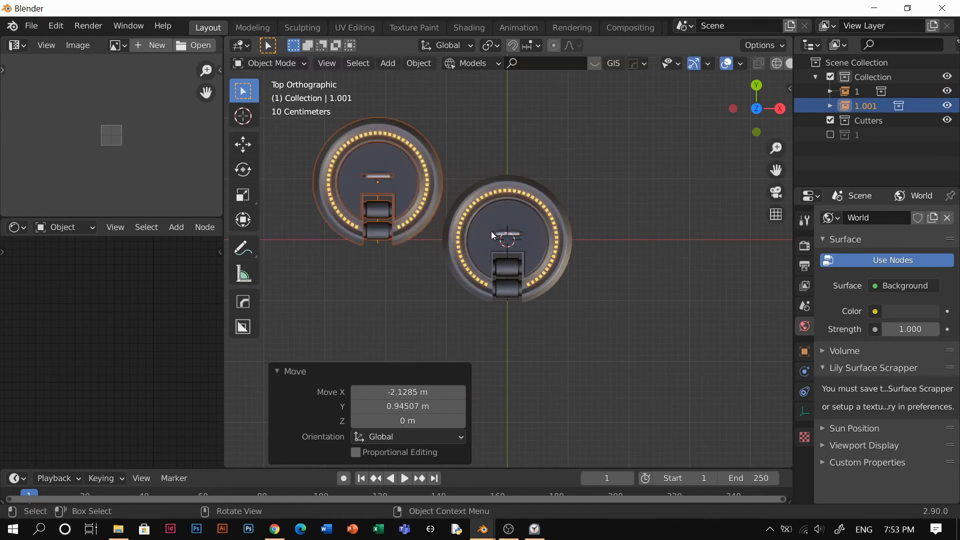
pyautogui.press('r')
pyautogui.click(469, 250)
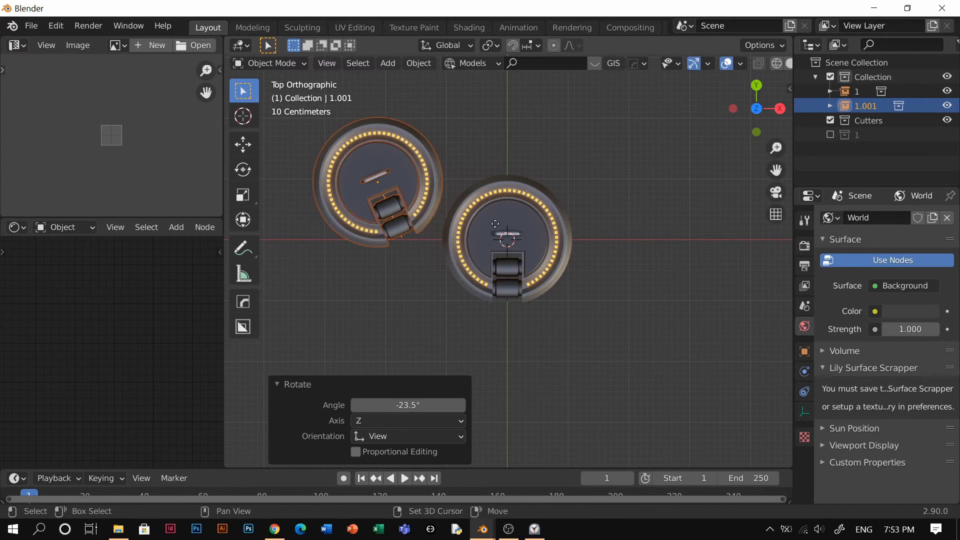
# Duplicate the rotated canister to a spot behind the original one and rotate the copy about 39.3° around Z.
pyautogui.hotkey('shift', 'd')
pyautogui.click(575, 181)
pyautogui.press('r')
pyautogui.click(511, 237)
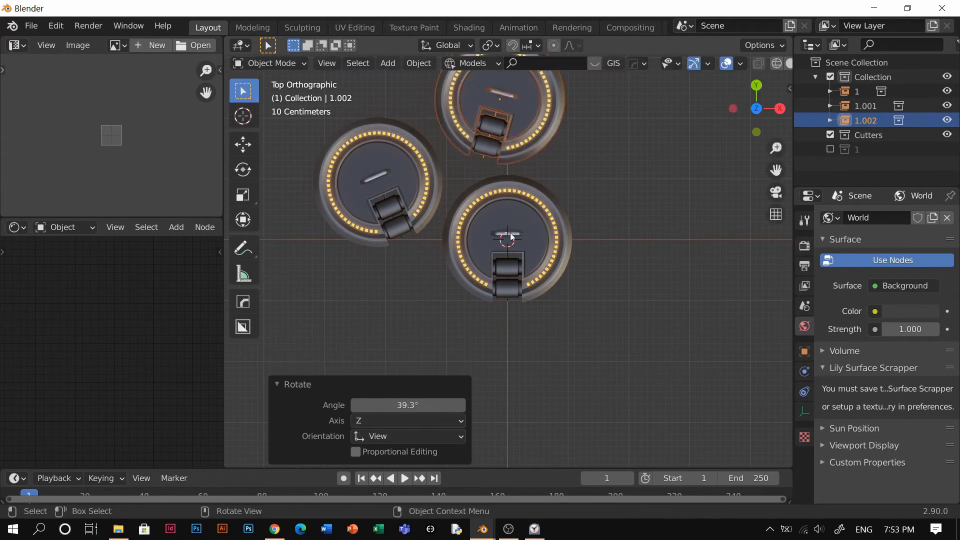
# Duplicate the rear canister about 2.12 m along X and -1.03 m along Y.
pyautogui.hotkey('shift', 'd')
pyautogui.click(639, 298)
pyautogui.moveTo(639, 298); pyautogui.dragTo(615, 228, button='middle')
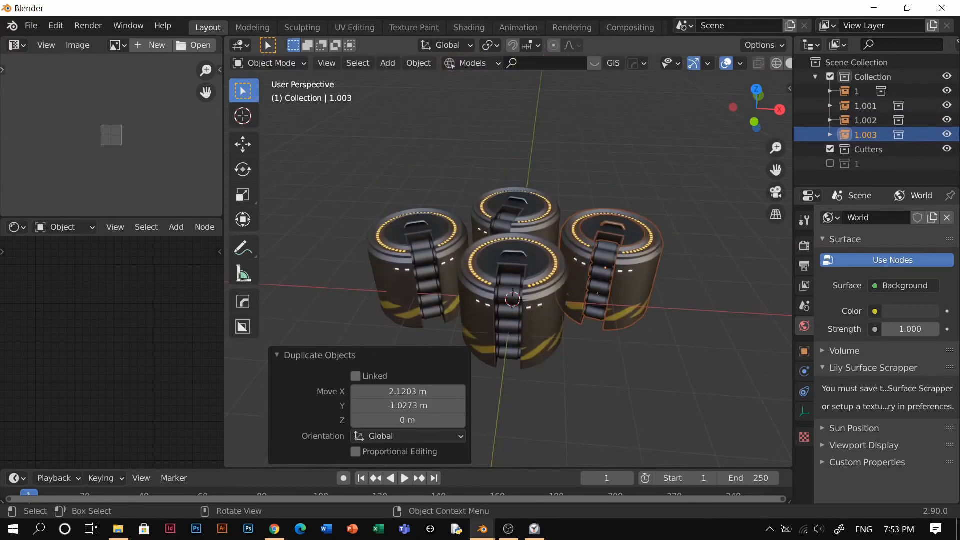
# Lay the newest canister on its side, rotated 90° around X and about 49.5° around Z, and nudge it about 0.016 m in X and Y.
pyautogui.write('rx')
pyautogui.write('90')
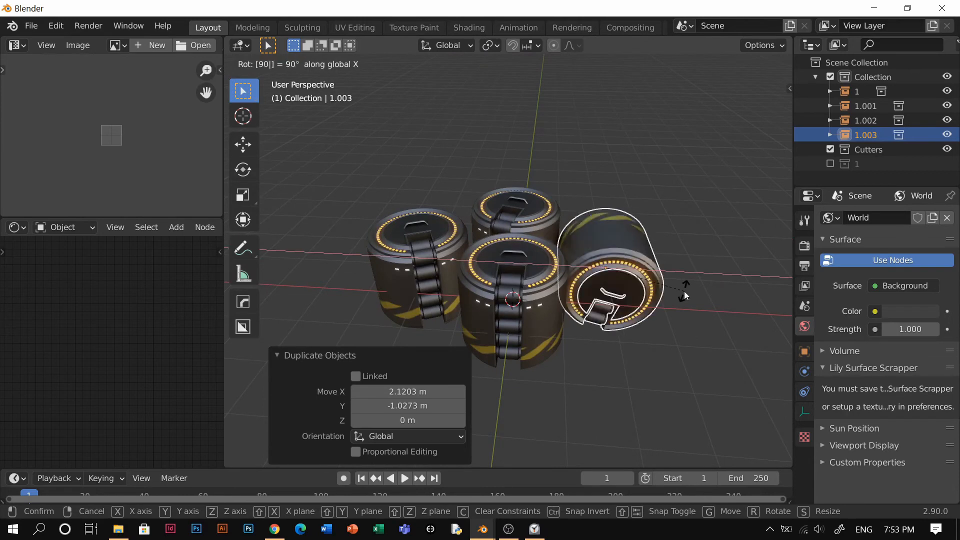
pyautogui.press('Return')
pyautogui.press('r')
pyautogui.press('z')
pyautogui.click(633, 319)
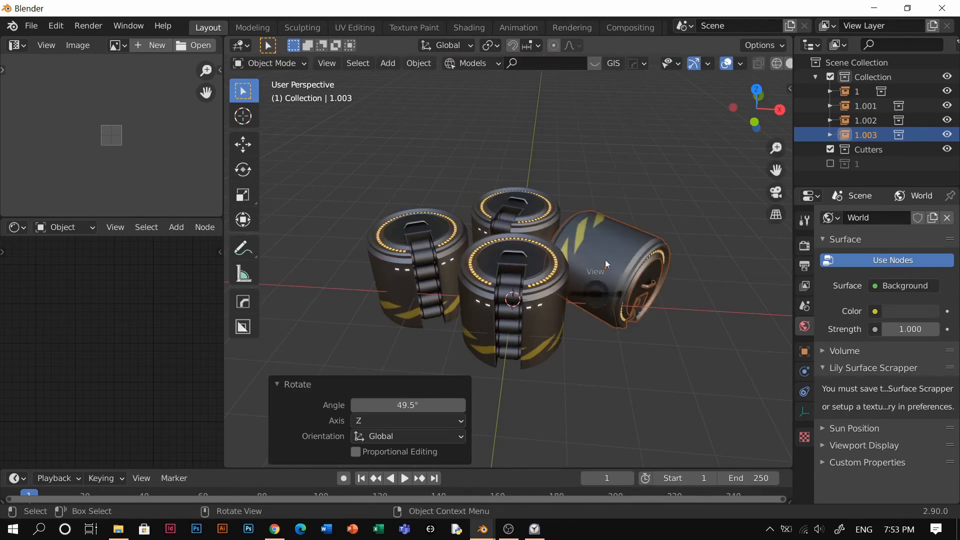
pyautogui.press('KP_7')
pyautogui.press('g')
pyautogui.click(588, 208)
pyautogui.moveTo(588, 207); pyautogui.dragTo(560, 183, button='middle')
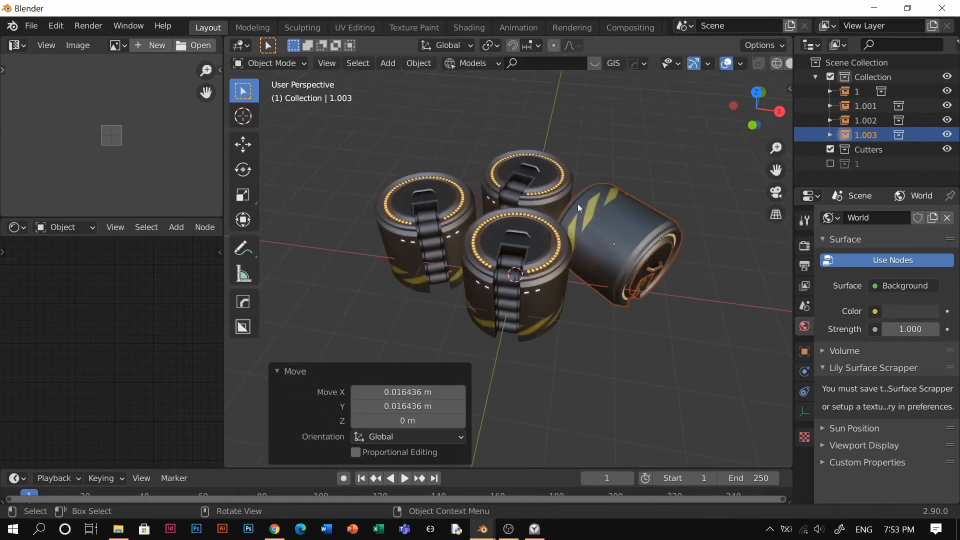
# Duplicate the lying canister about 3 m along Y, beyond the rear upright canister.
pyautogui.press('KP_7')
pyautogui.scroll(-2, 563, 199)
pyautogui.hotkey('shift', 'd')
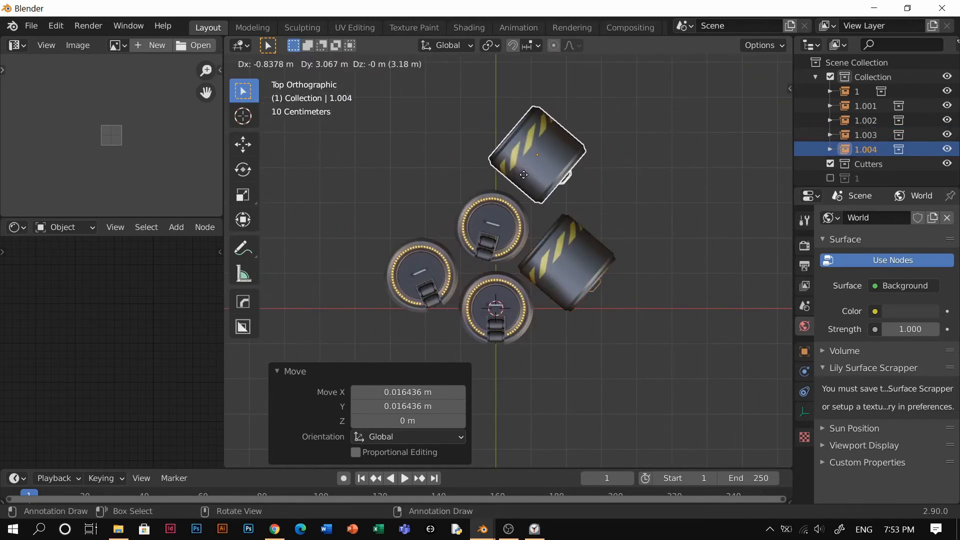
pyautogui.click(529, 178)
# Duplicate the rear upright canister about 3.7 m along X, placing the copy beside the two lying ones.
pyautogui.click(524, 207)
pyautogui.hotkey('shift', 'd')
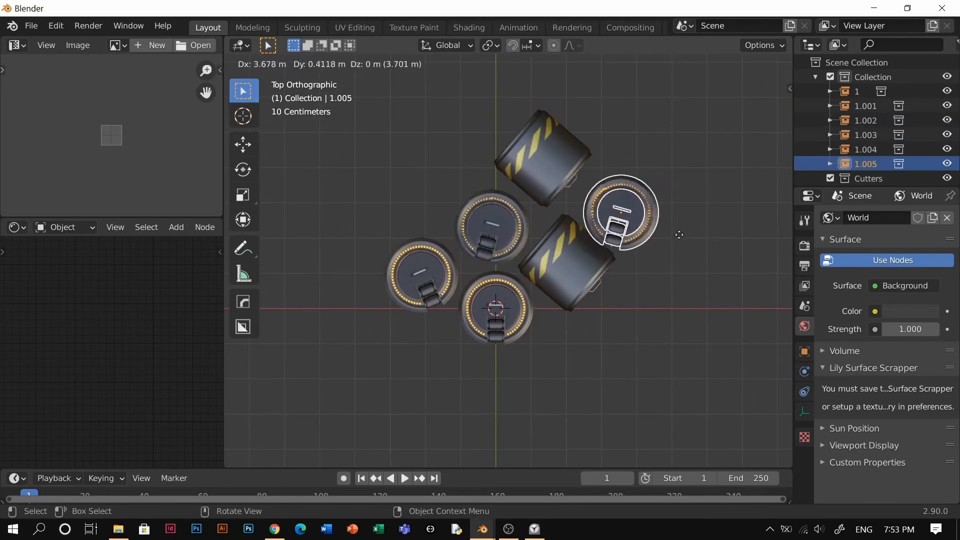
pyautogui.click(678, 220)
pyautogui.click(671, 286)
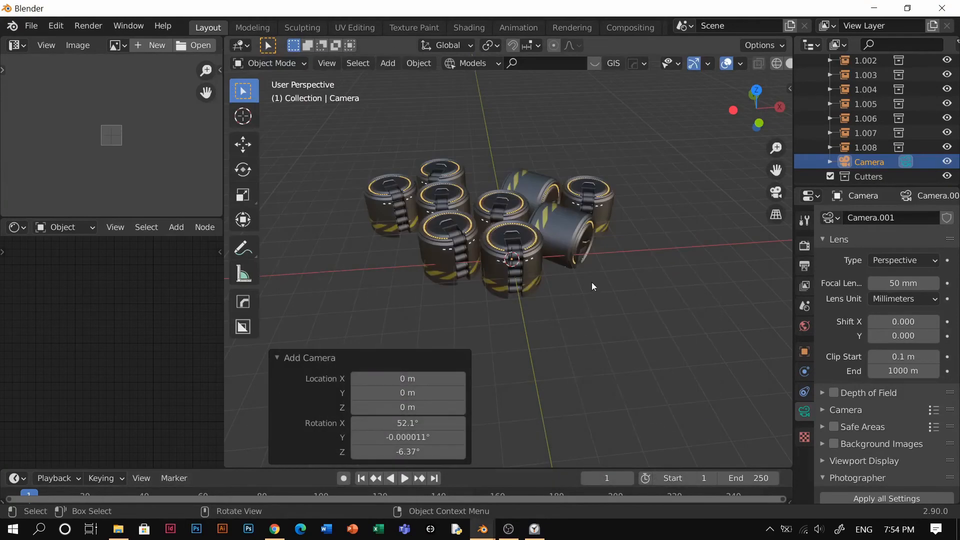
# Examine the canister arrangement from several angles, checking individual copies.
pyautogui.click(592, 286)
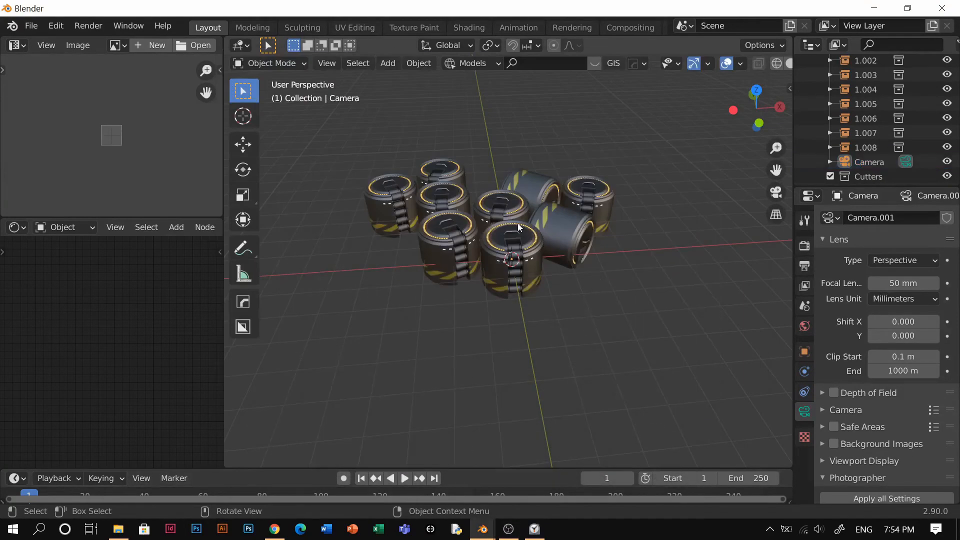
pyautogui.moveTo(517, 224); pyautogui.dragTo(613, 207, button='middle')
pyautogui.scroll(3, 535, 281)
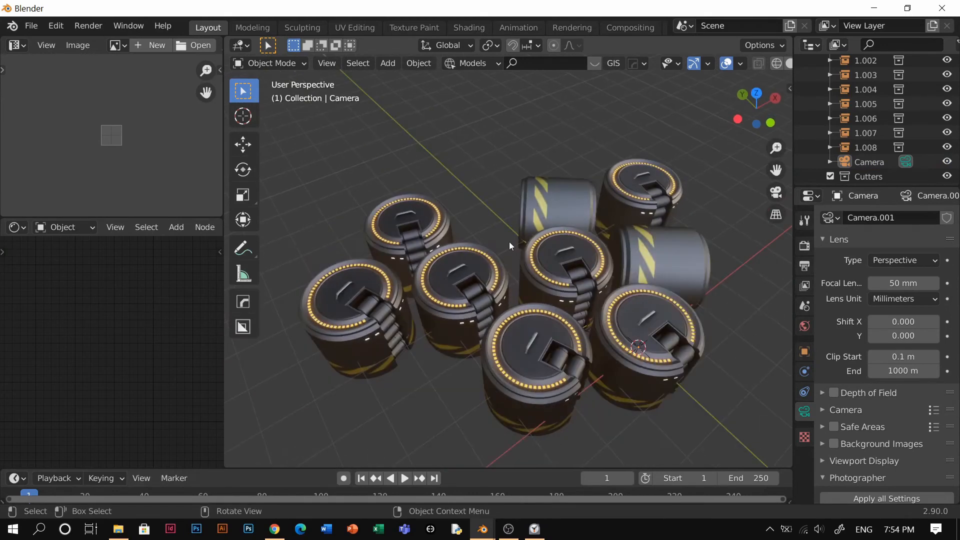
pyautogui.moveTo(510, 242); pyautogui.dragTo(567, 217, button='middle')
pyautogui.click(567, 220)
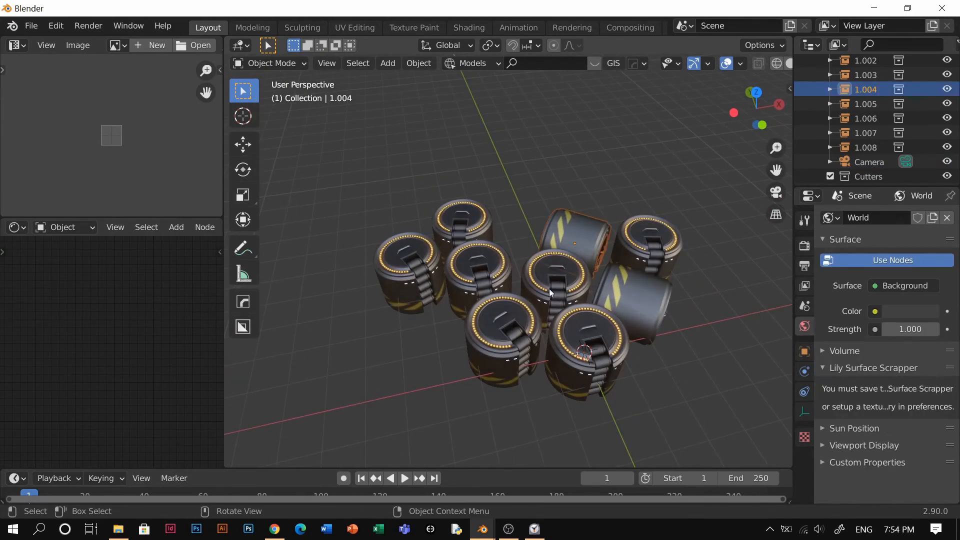
pyautogui.click(485, 256)
pyautogui.click(470, 223)
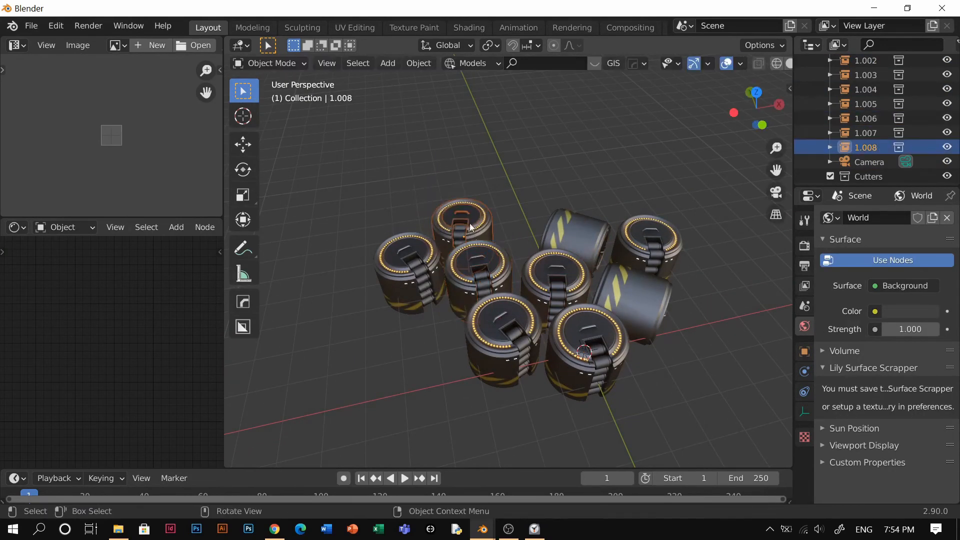
pyautogui.click(632, 140)
pyautogui.moveTo(633, 141); pyautogui.dragTo(578, 287, button='middle')
pyautogui.hotkey('shift', 'a')
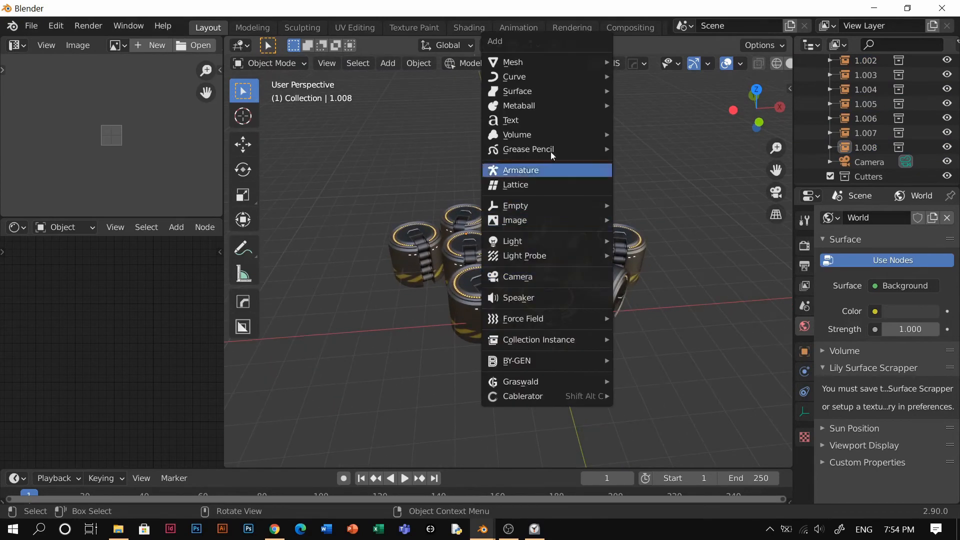
# Tip over the outermost canister on the negative X side by 90° around X and turn it about -29.8° around Z.
pyautogui.press('r')
pyautogui.press('x')
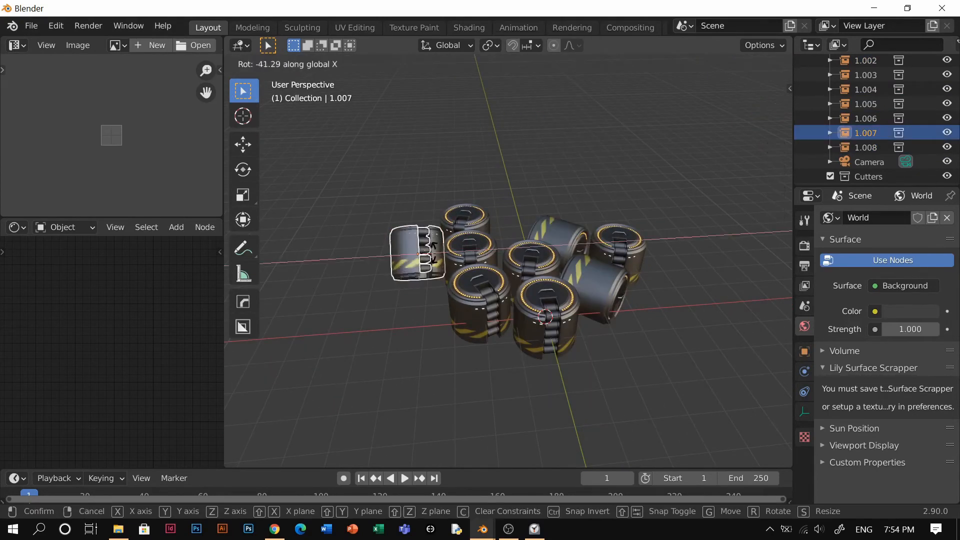
pyautogui.press('Return')
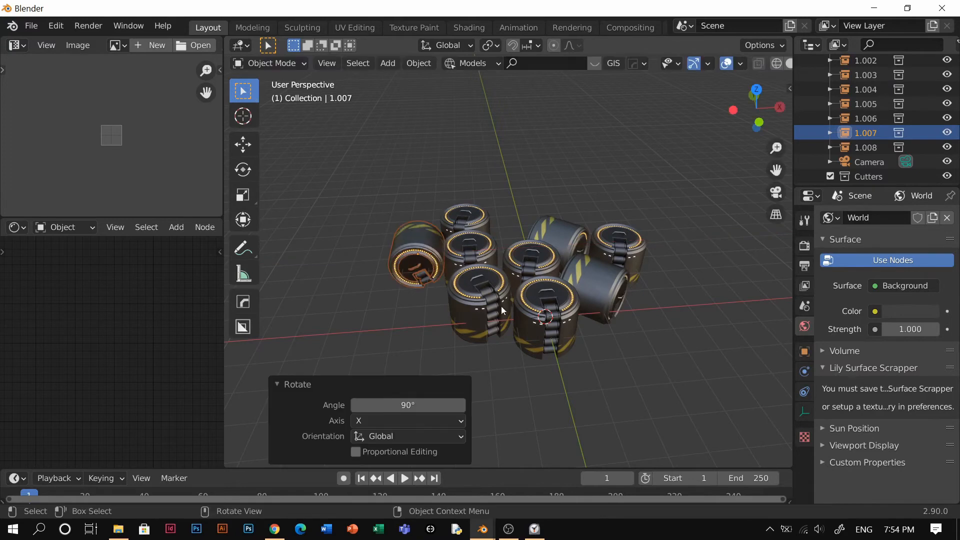
pyautogui.press('r')
pyautogui.press('z')
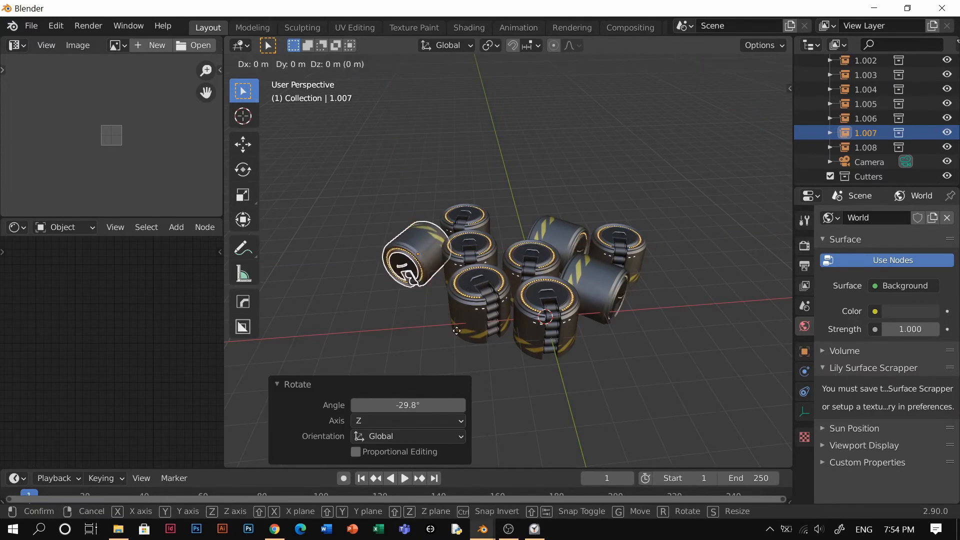
pyautogui.press('Escape')
# In the top view, move the tipped canister about -0.23 m along Y, clear of its neighbours.
pyautogui.press('`')
pyautogui.click(476, 169)
pyautogui.press('g')
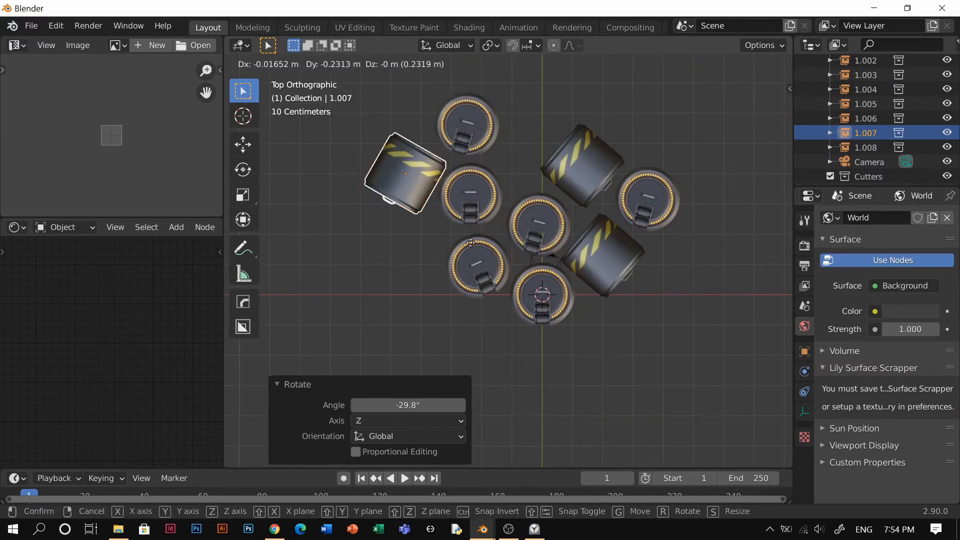
pyautogui.click(471, 243)
pyautogui.press('`')
pyautogui.press('Escape')
# Add a 2 m plane at the world origin and switch the viewport to rendered shading.
pyautogui.moveTo(551, 220); pyautogui.dragTo(683, 215, button='middle')
pyautogui.click(683, 214)
pyautogui.hotkey('shift', 'a')
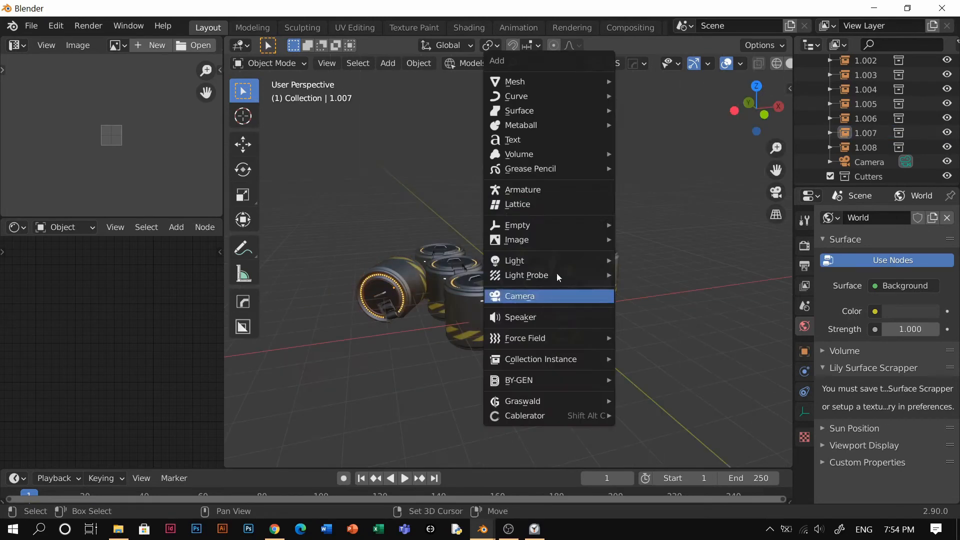
pyautogui.click(515, 82)
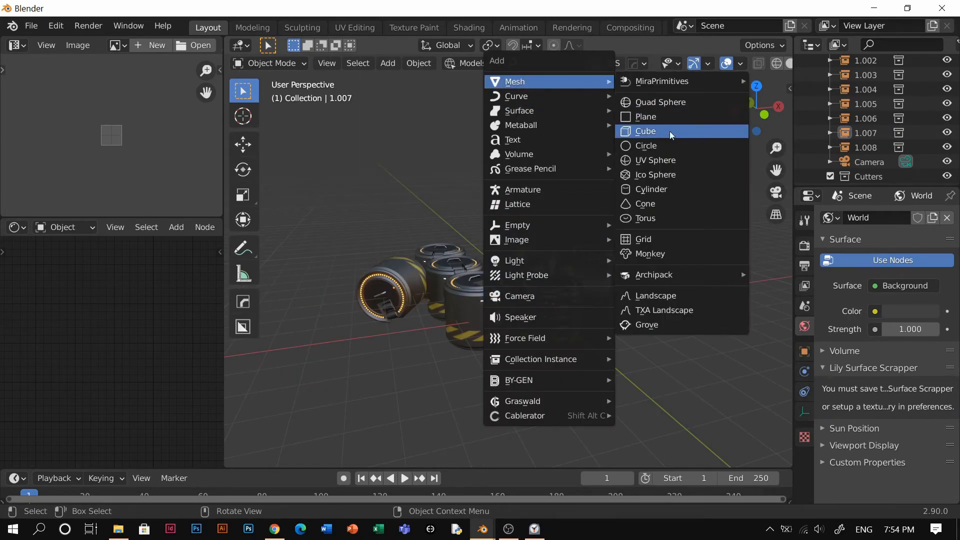
pyautogui.click(661, 120)
pyautogui.press('z')
pyautogui.click(569, 159)
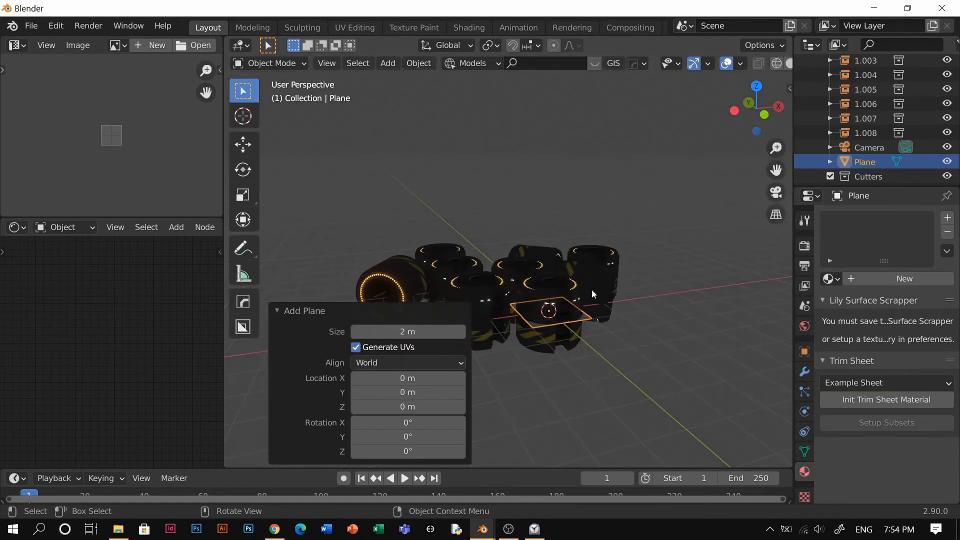
# Scale the plane by about 14.6 and lower it about 1.1 m along Z as a floor under the canisters.
pyautogui.press('s')
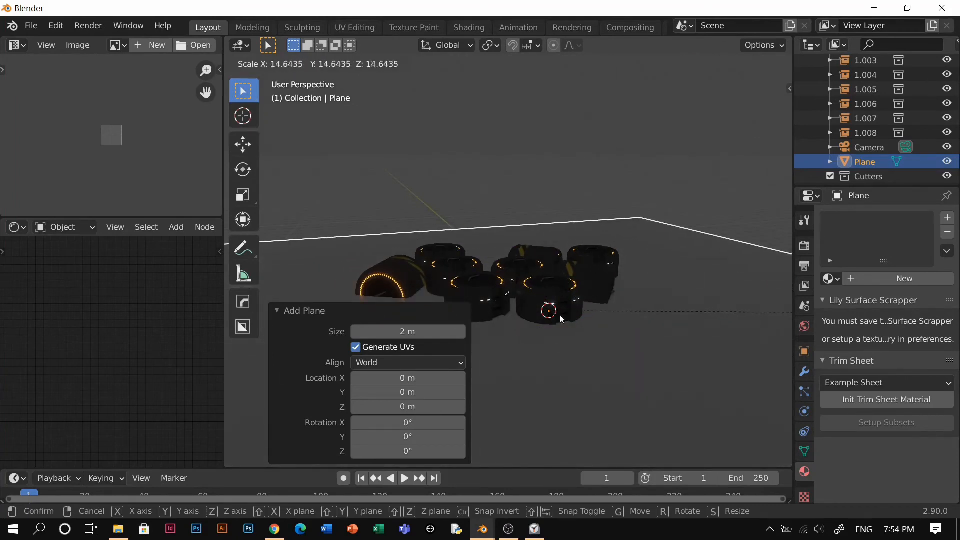
pyautogui.click(561, 318)
pyautogui.press('g')
pyautogui.press('z')
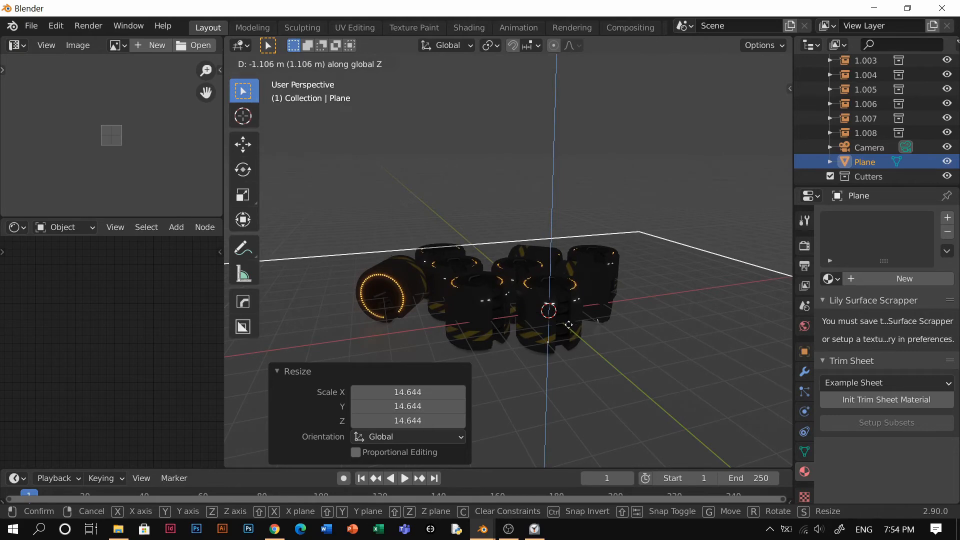
pyautogui.click(566, 324)
pyautogui.click(559, 207)
pyautogui.moveTo(560, 215); pyautogui.dragTo(543, 358, button='middle')
pyautogui.scroll(3, 565, 319)
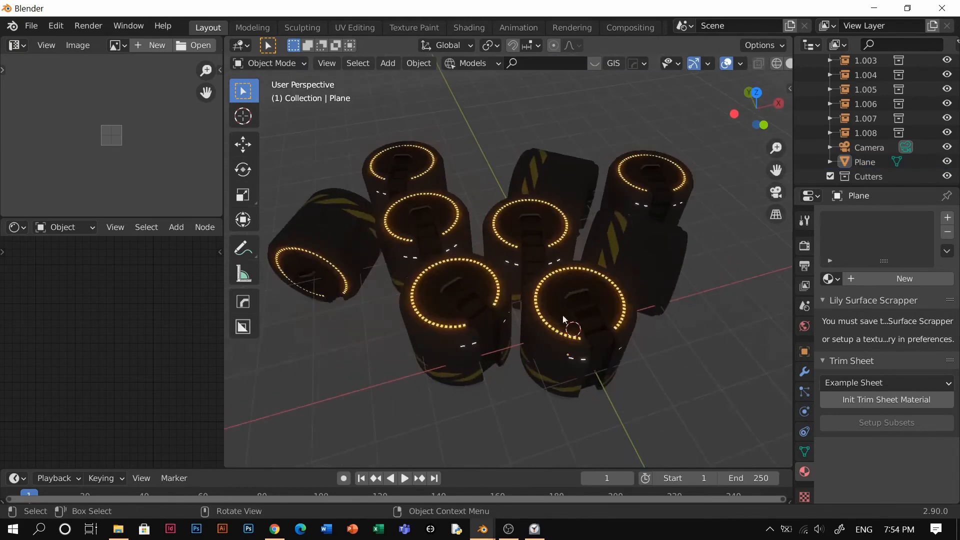
pyautogui.scroll(-3, 594, 313)
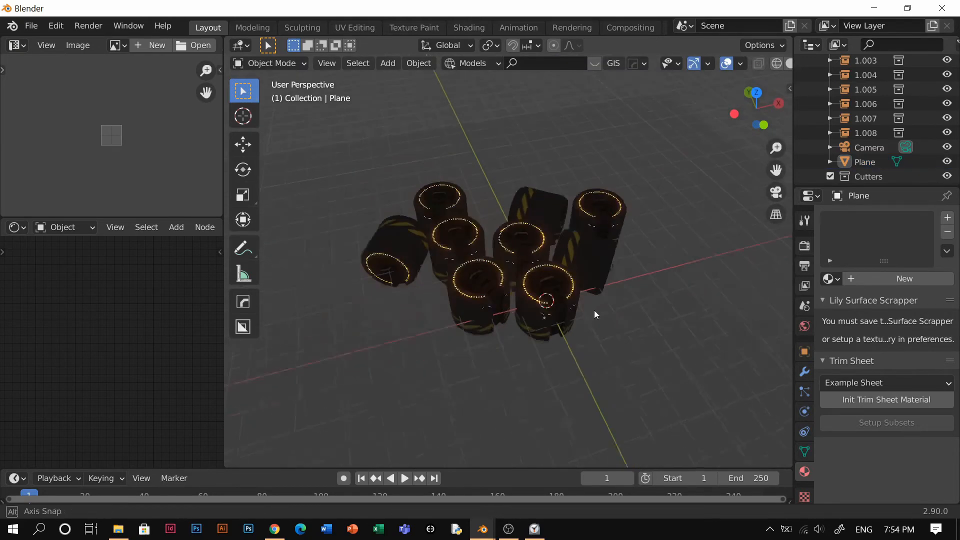
# Set the world colour to an environment texture using the Darkmood_Busy_Redrim image from the HDRI Studio folder.
pyautogui.click(638, 304)
pyautogui.click(804, 327)
pyautogui.click(906, 311)
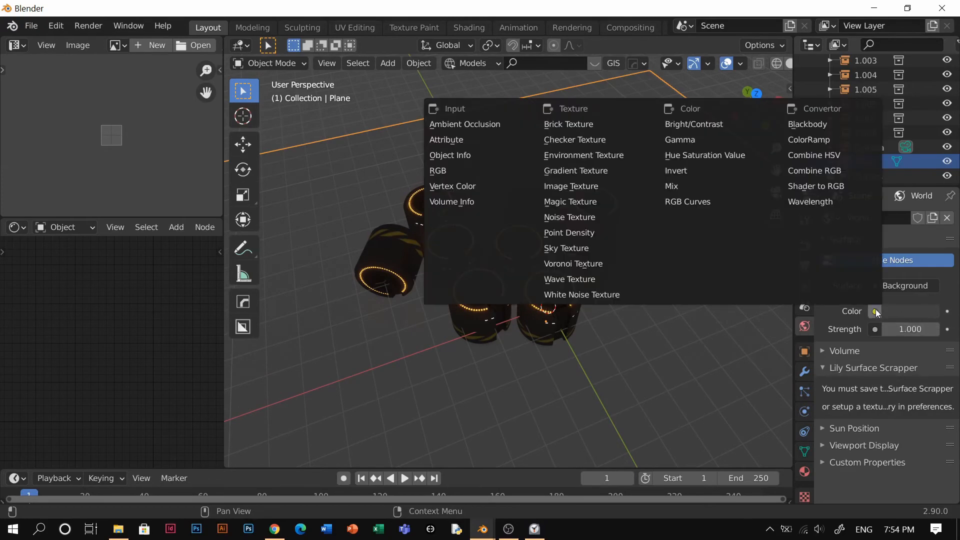
pyautogui.click(580, 211)
pyautogui.click(926, 328)
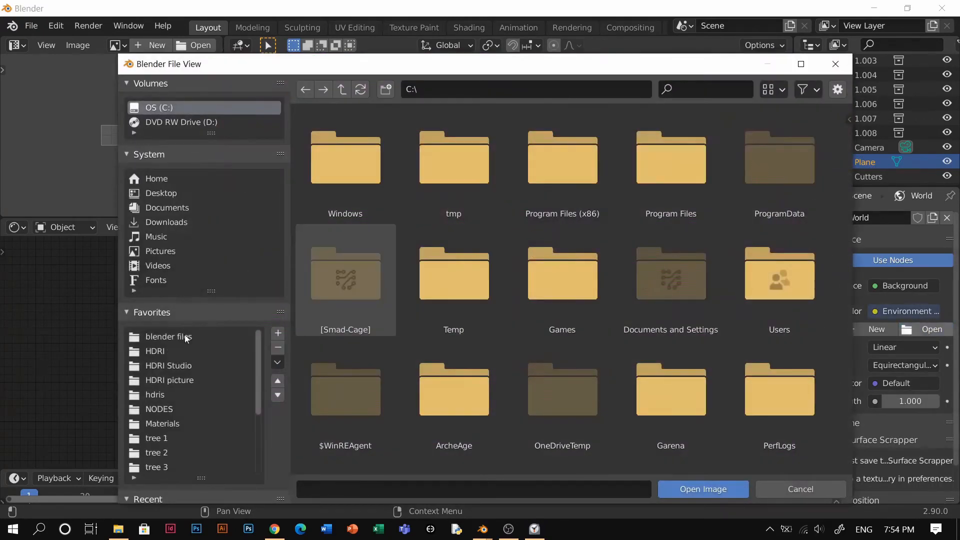
pyautogui.click(182, 338)
pyautogui.click(172, 366)
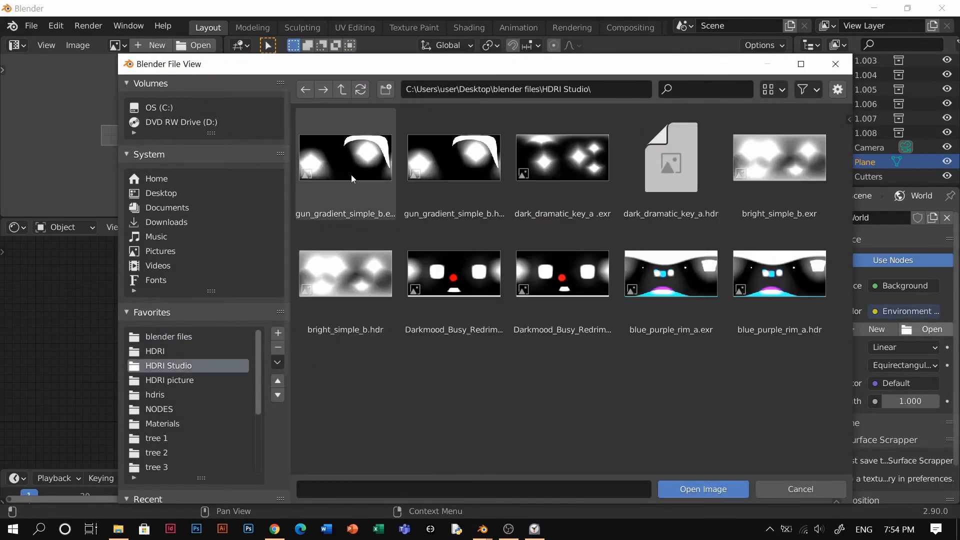
pyautogui.click(557, 270)
pyautogui.doubleClick(475, 279)
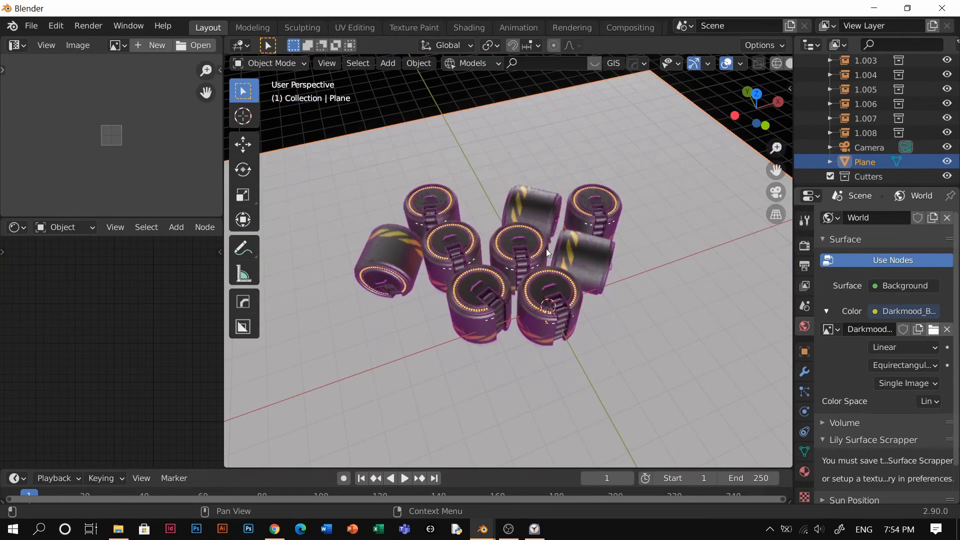
# Inspect the lit canisters up close and lower the world background strength to 0.360.
pyautogui.click(546, 248)
pyautogui.moveTo(547, 248); pyautogui.dragTo(562, 235, button='middle')
pyautogui.scroll(3, 565, 242)
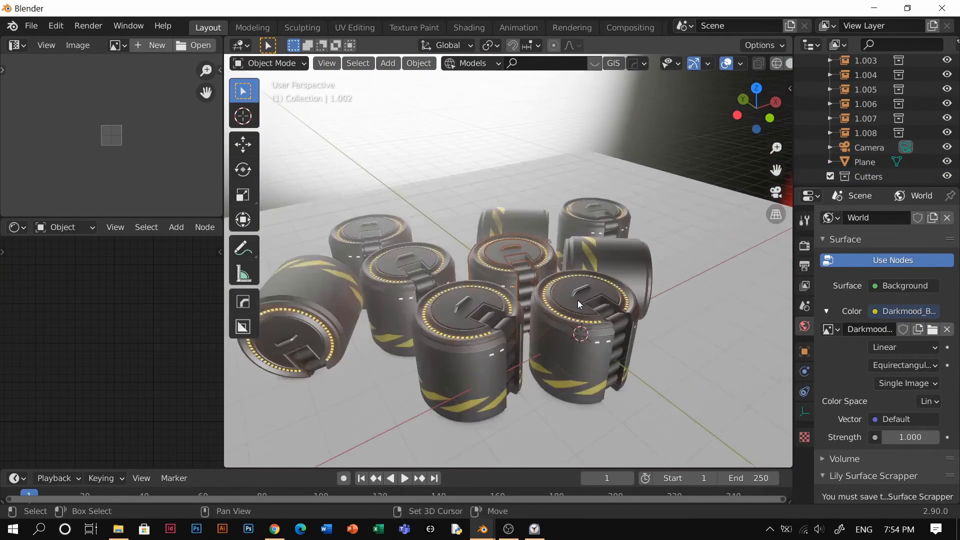
pyautogui.keyDown('shift'); pyautogui.moveTo(578, 300); pyautogui.dragTo(620, 250, button='middle'); pyautogui.keyUp('shift')
pyautogui.moveTo(620, 250); pyautogui.dragTo(623, 264, button='middle')
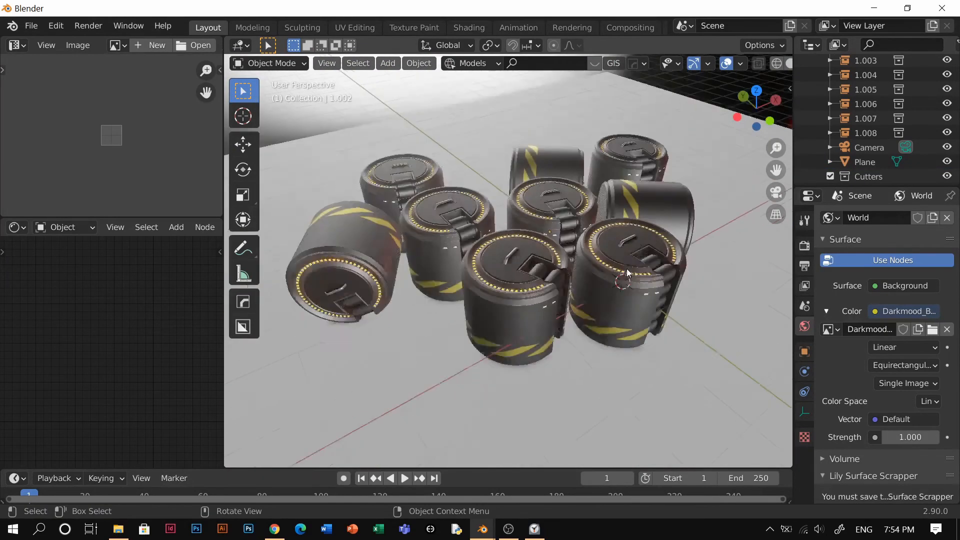
pyautogui.scroll(-1, 626, 269)
pyautogui.moveTo(910, 437); pyautogui.dragTo(870, 437)
# Assign the metallic Material.008 to the floor plane.
pyautogui.click(635, 134)
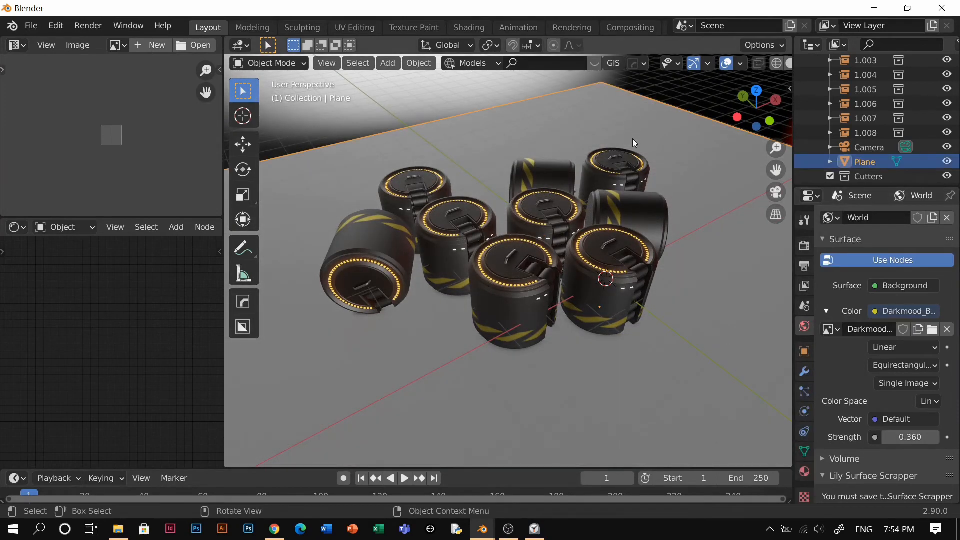
pyautogui.hotkey('alt', 'm')
pyautogui.click(622, 140)
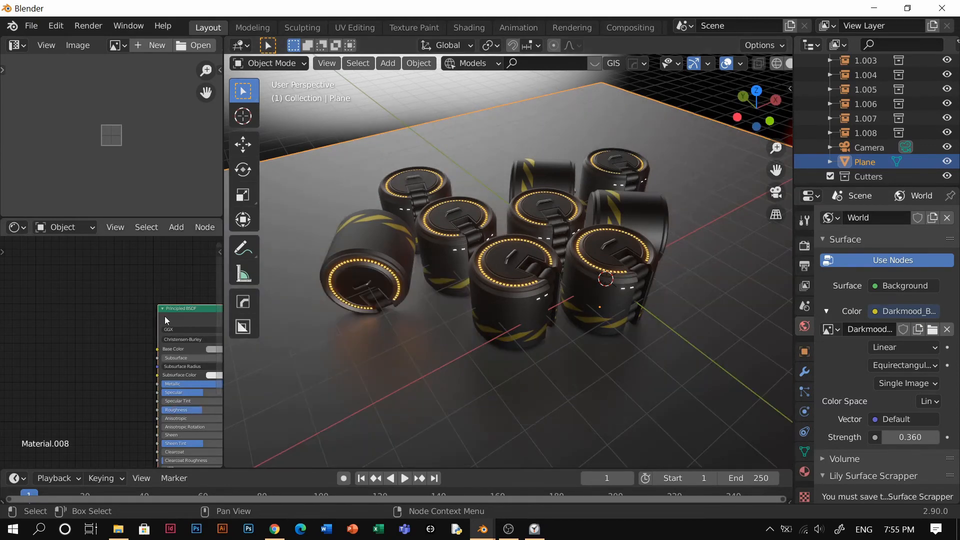
# Add an image texture with mapping to the floor material's base colour and load roughImp_240.png from the surface imperfection maps.
pyautogui.hotkey('ctrl', 't')
pyautogui.moveTo(131, 427); pyautogui.dragTo(75, 300)
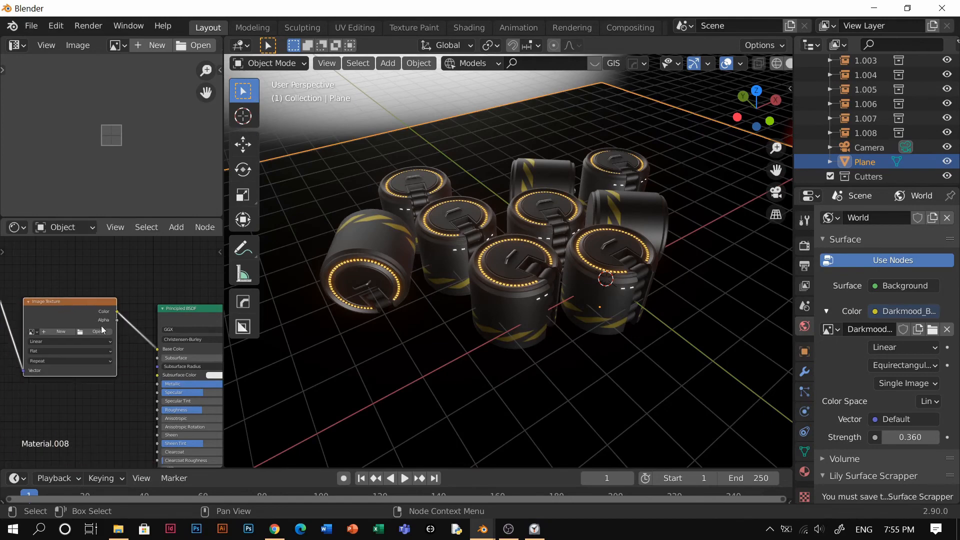
pyautogui.click(98, 331)
pyautogui.click(163, 424)
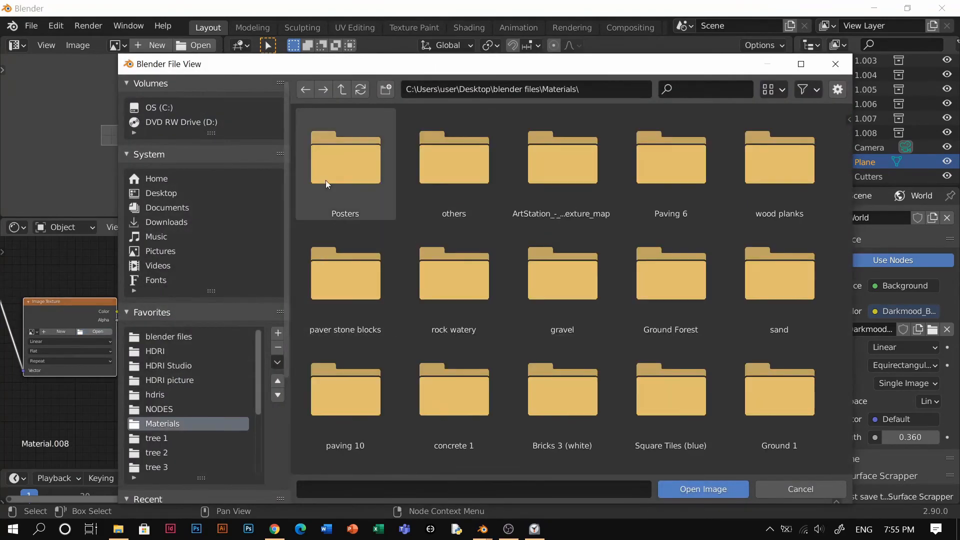
pyautogui.click(563, 159)
pyautogui.doubleClick(563, 159)
pyautogui.doubleClick(374, 175)
pyautogui.scroll(-2, 550, 322)
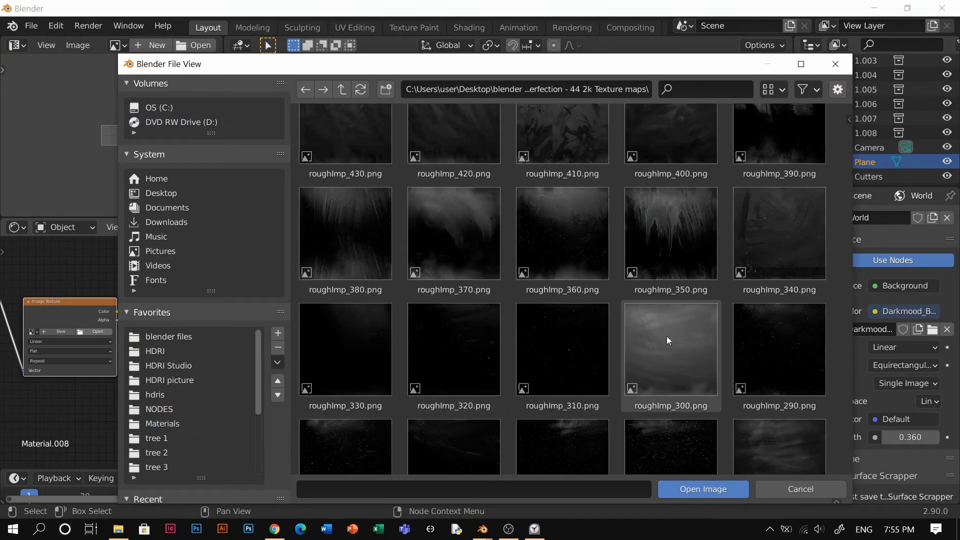
pyautogui.scroll(-2, 671, 334)
pyautogui.doubleClick(770, 343)
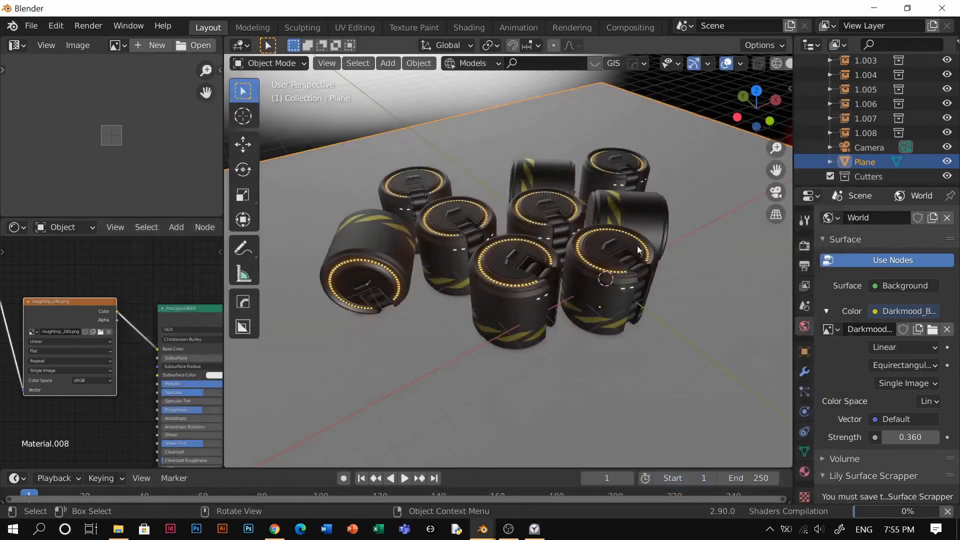
# Shrink the floor plane's UVs to roughly half the image width and reposition them within the texture.
pyautogui.click(677, 98)
pyautogui.moveTo(599, 206); pyautogui.dragTo(550, 213, button='middle')
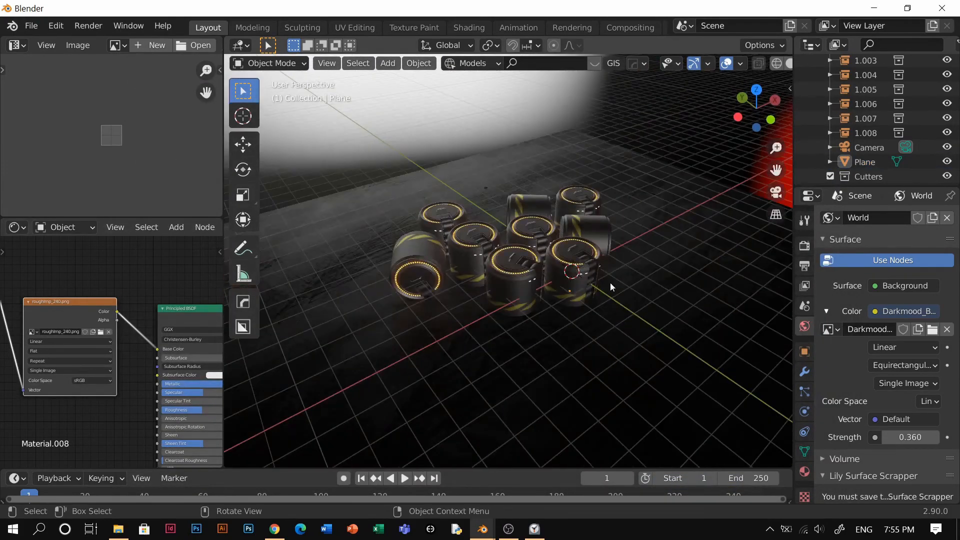
pyautogui.press('Tab')
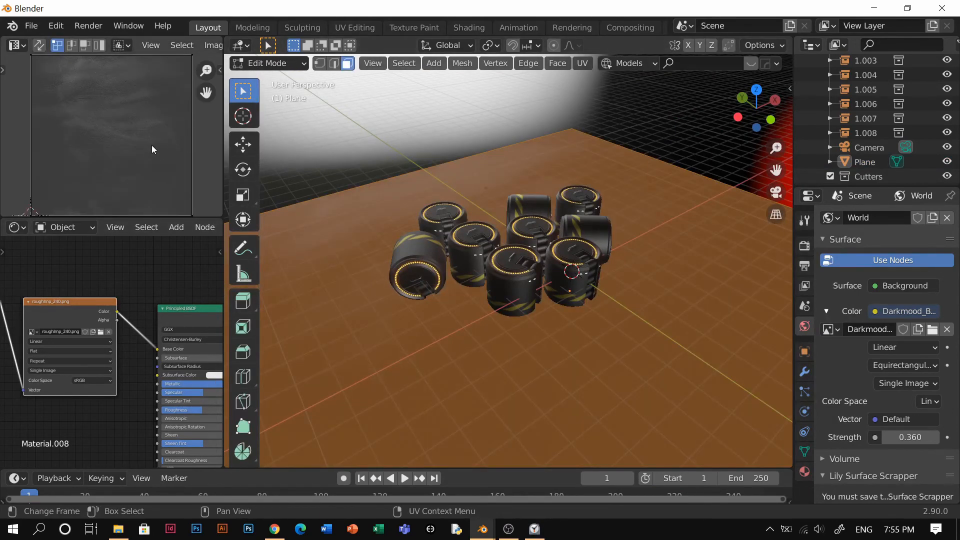
pyautogui.press('Tab')
pyautogui.press('a')
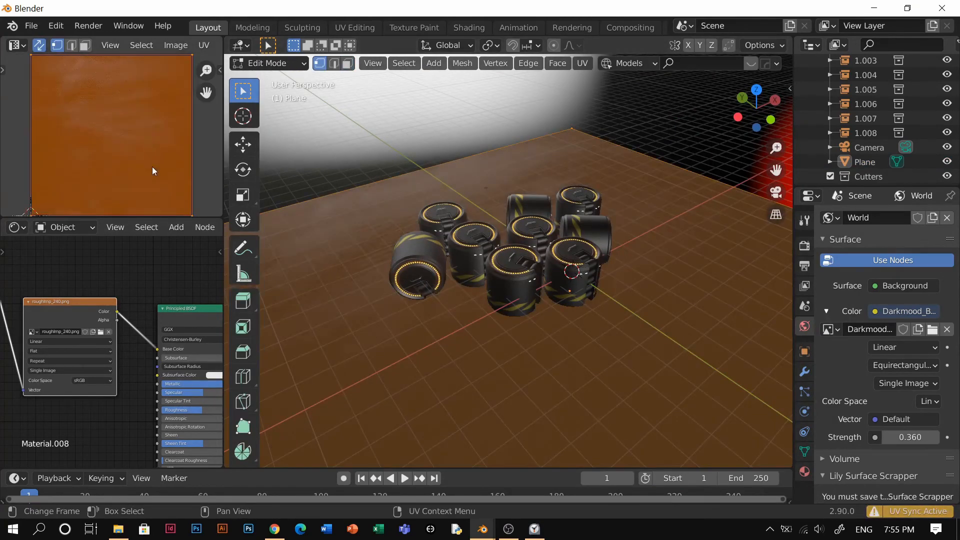
pyautogui.press('g')
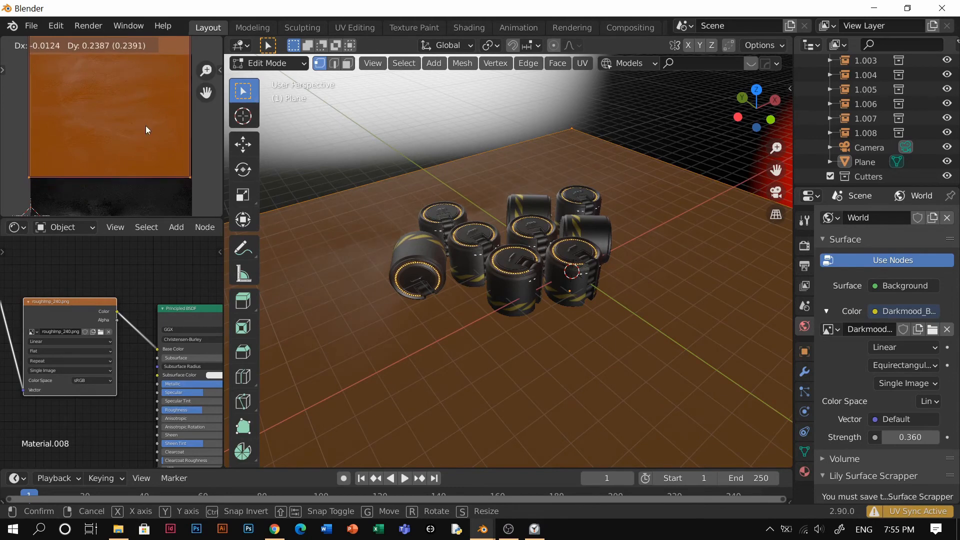
pyautogui.click(146, 125)
pyautogui.press('s')
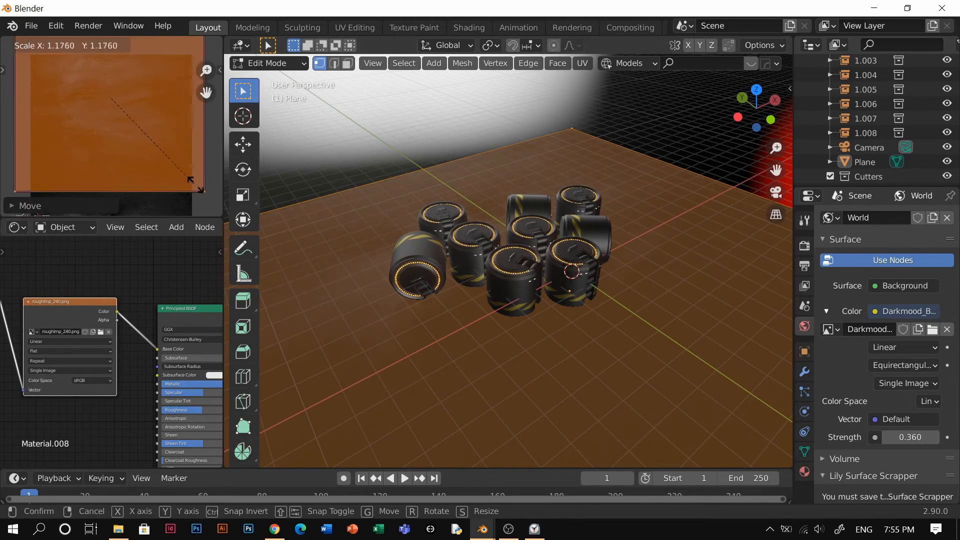
pyautogui.click(139, 146)
pyautogui.press('g')
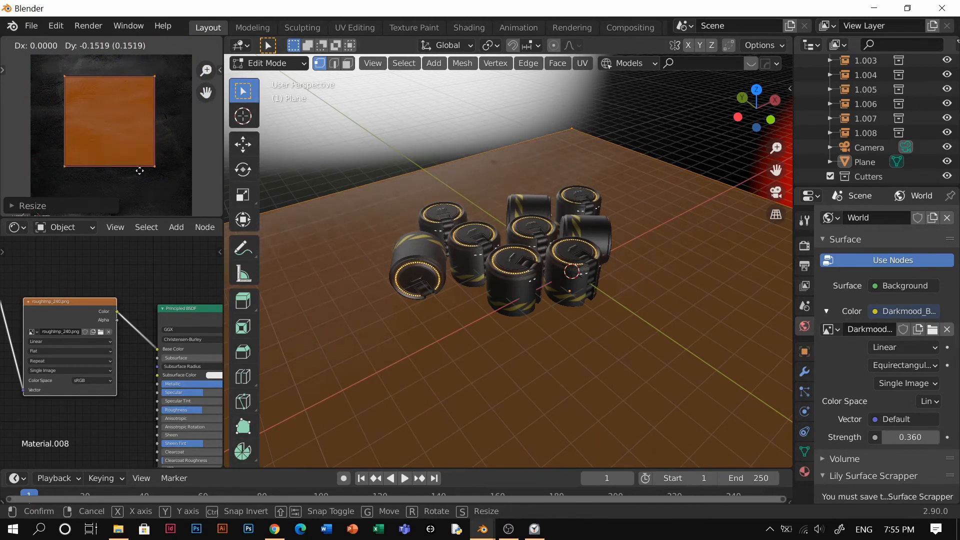
pyautogui.click(139, 98)
pyautogui.press('Tab')
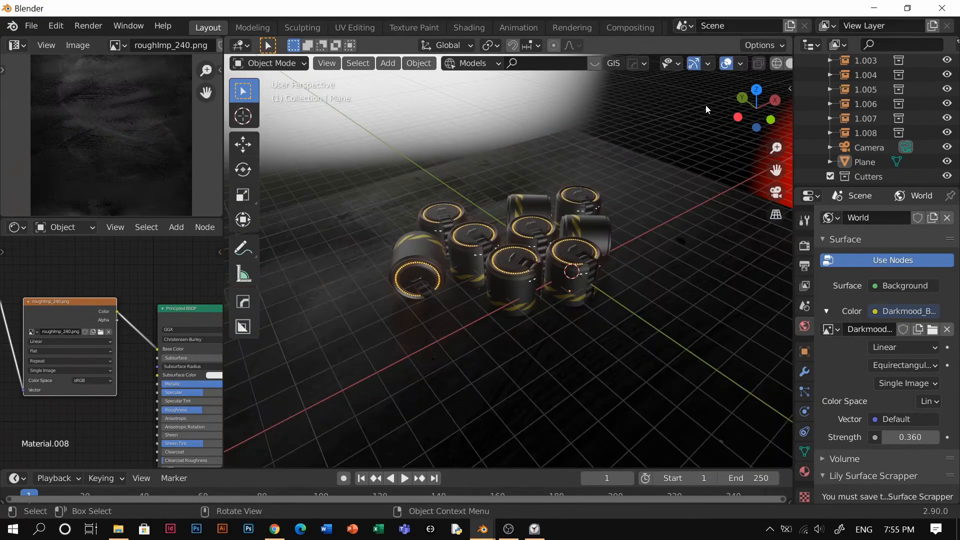
# Enable a transparent film background in the render settings.
pyautogui.scroll(3, 544, 235)
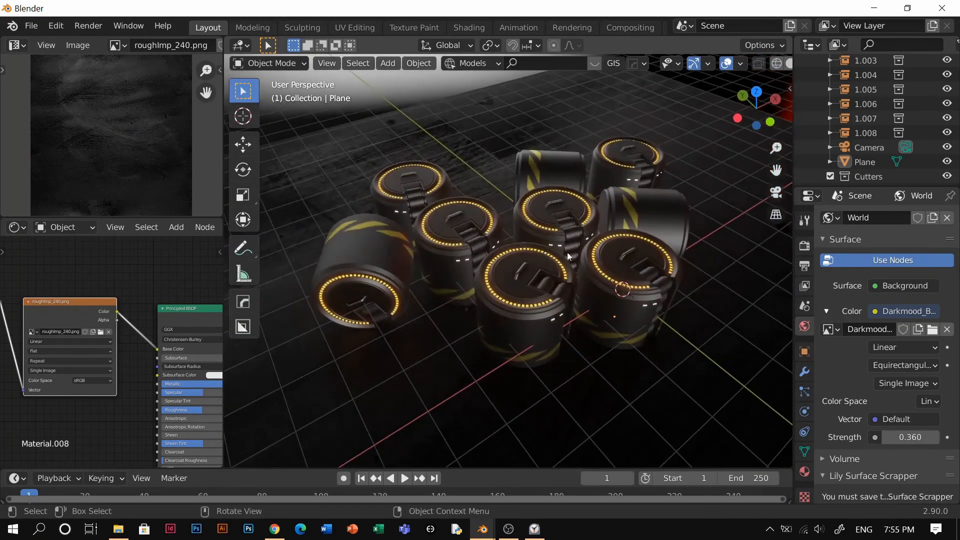
pyautogui.moveTo(621, 266); pyautogui.dragTo(613, 245, button='middle')
pyautogui.moveTo(663, 271); pyautogui.dragTo(656, 263, button='middle')
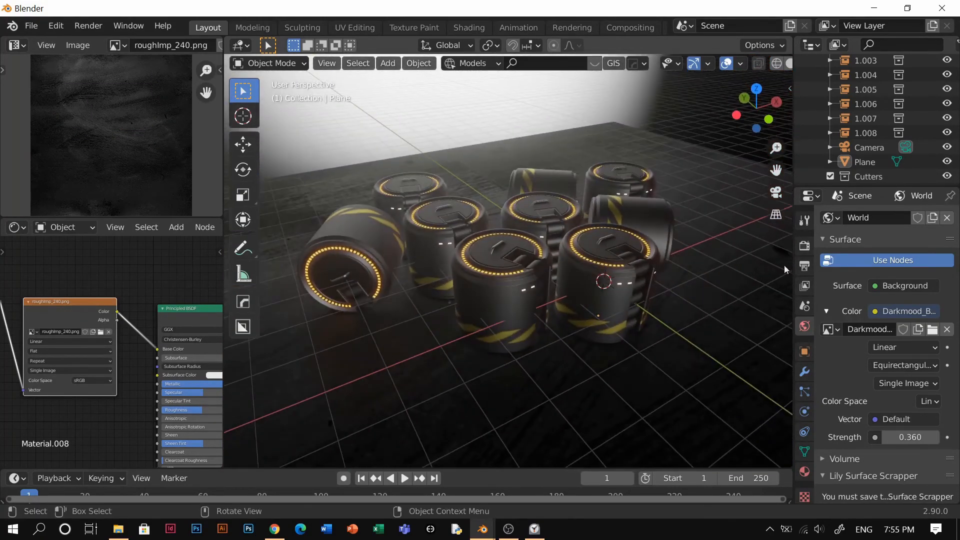
pyautogui.click(806, 245)
pyautogui.click(846, 285)
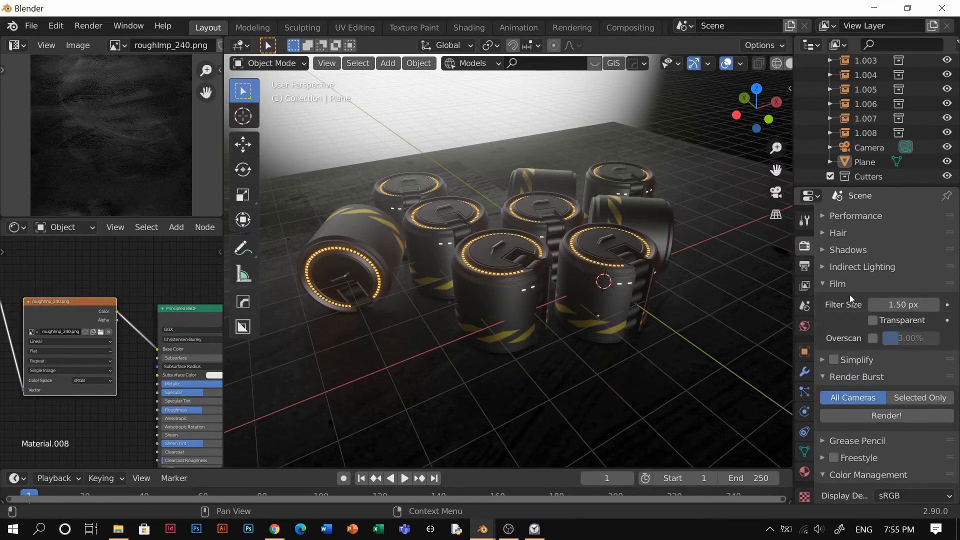
pyautogui.click(873, 319)
pyautogui.moveTo(587, 263); pyautogui.dragTo(617, 280, button='middle')
pyautogui.scroll(-4, 617, 280)
# Duplicate the floor plane about 12.6 m along Y and rotate the copy 90° around X as a back wall.
pyautogui.click(573, 199)
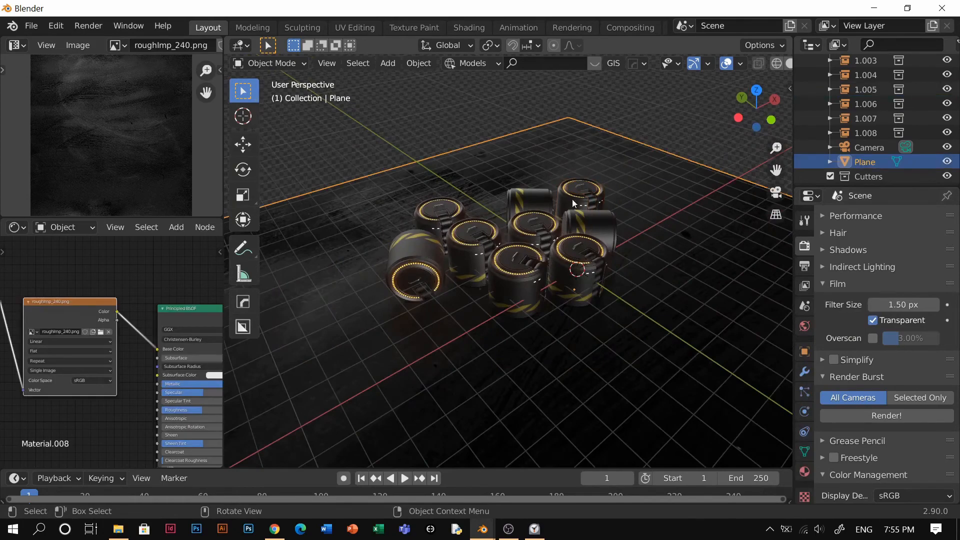
pyautogui.press('Tab')
pyautogui.click(427, 165)
pyautogui.press('Tab')
pyautogui.scroll(-5, 572, 260)
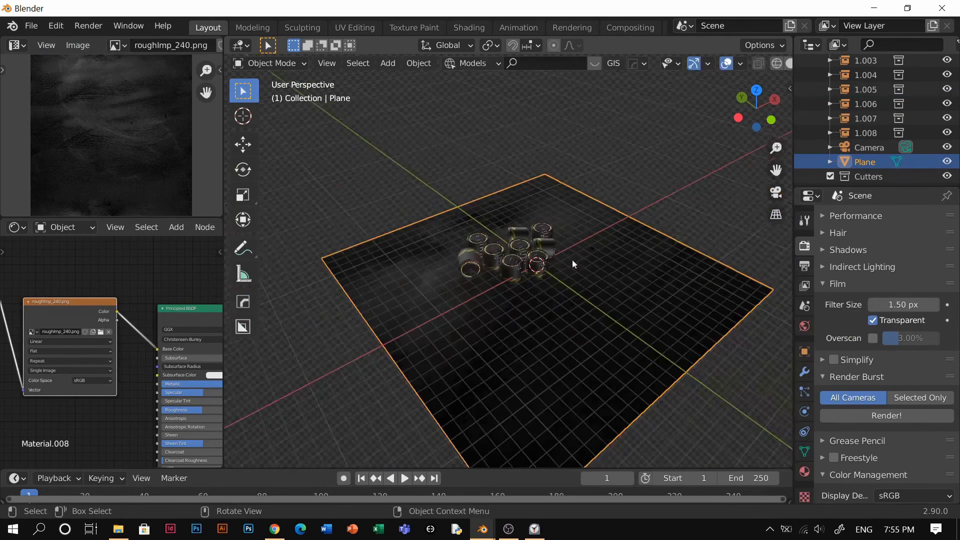
pyautogui.hotkey('shift', 'd')
pyautogui.press('y')
pyautogui.click(526, 221)
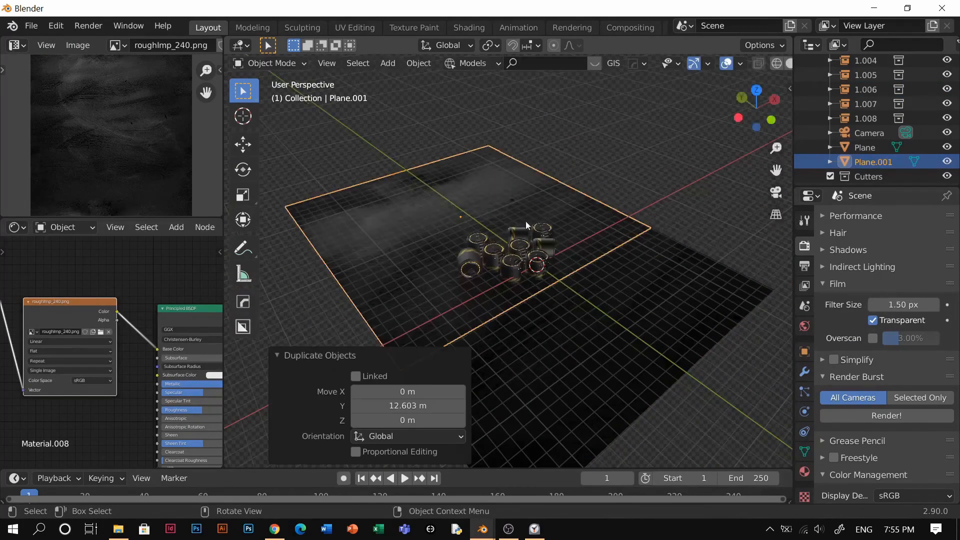
pyautogui.write('rx')
pyautogui.write('90')
pyautogui.press('Return')
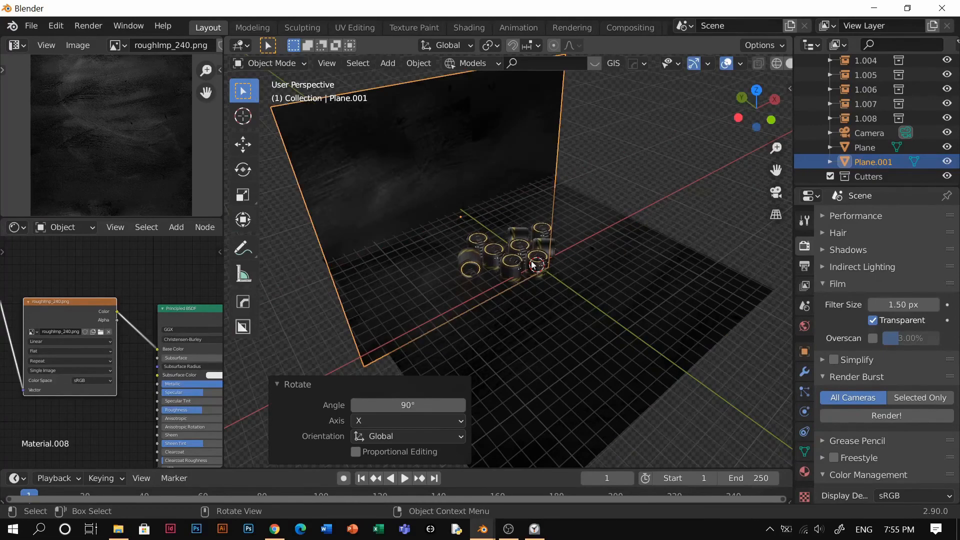
# Duplicate the back wall, moving the copy about 15.6 m in X and -12.4 m in Y, and rotate it -90° around Z as a side wall.
pyautogui.hotkey('shift', 'd')
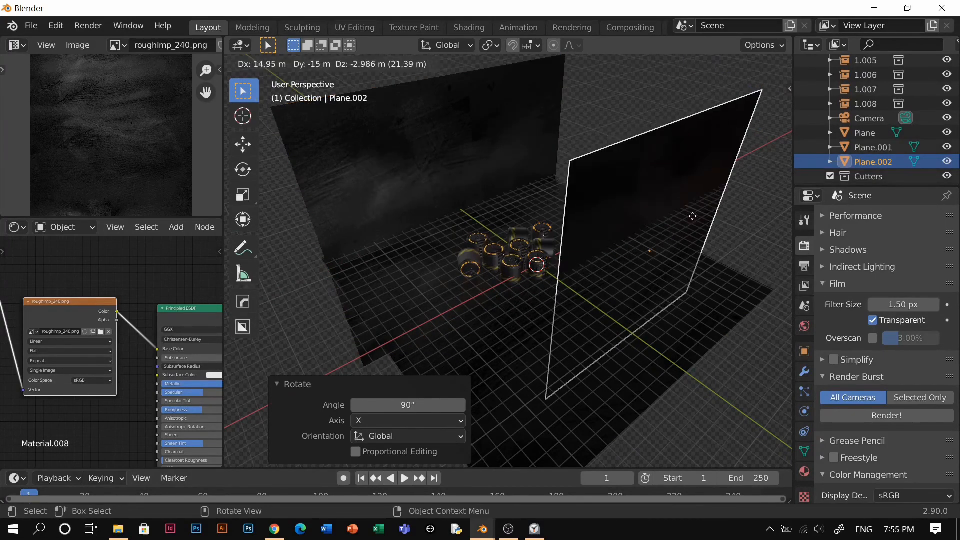
pyautogui.click(676, 178)
pyautogui.write('r90')
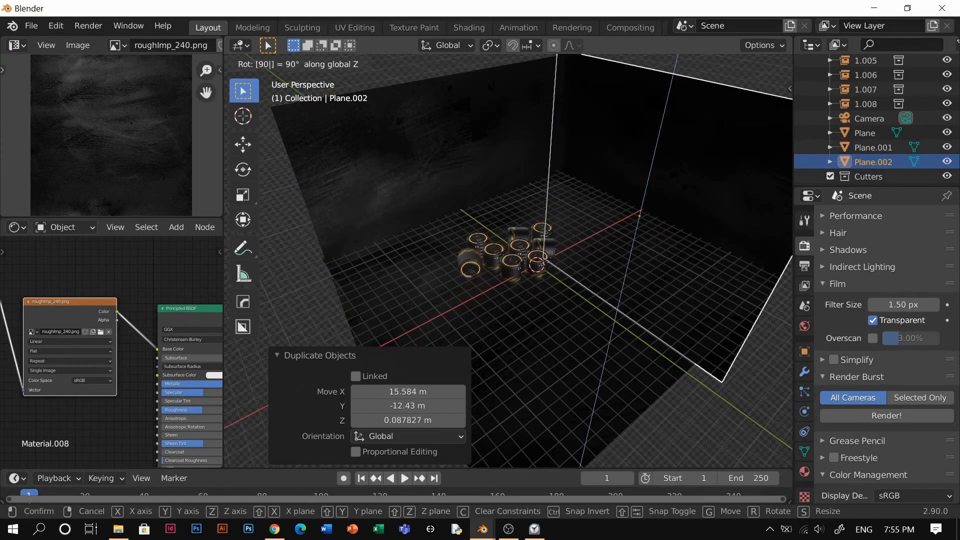
pyautogui.press('Return')
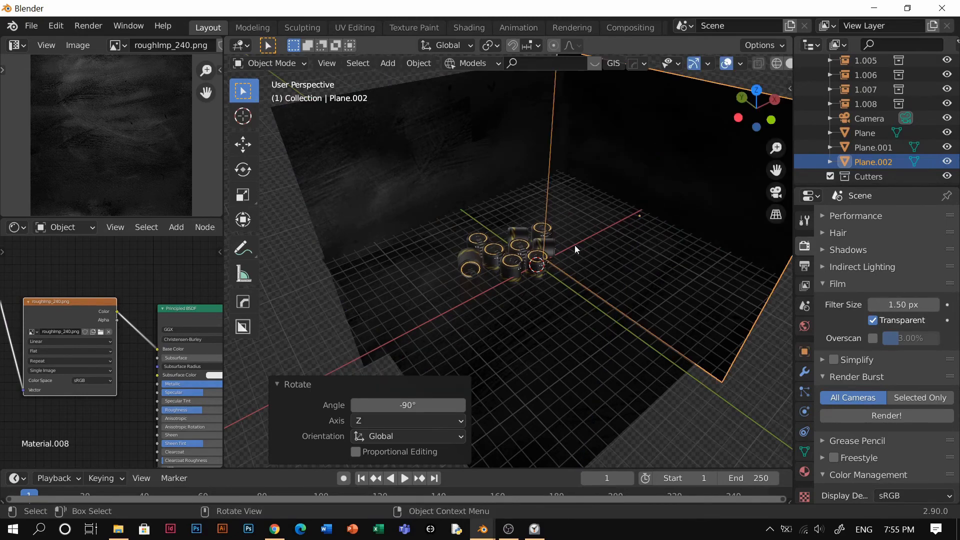
# Zoom in on the canister group and align the scene camera to that view.
pyautogui.scroll(3, 574, 245)
pyautogui.press('`')
pyautogui.click(530, 297)
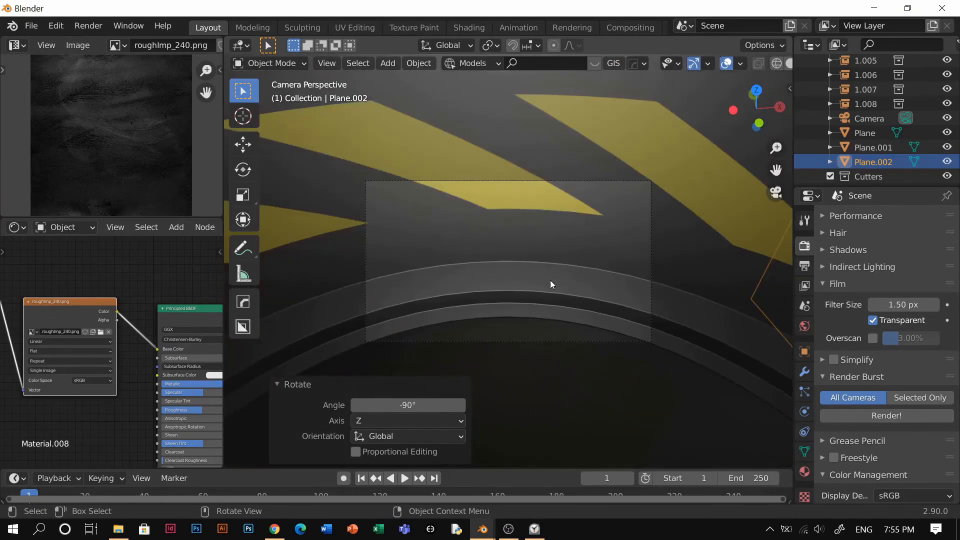
pyautogui.press('KP_0')
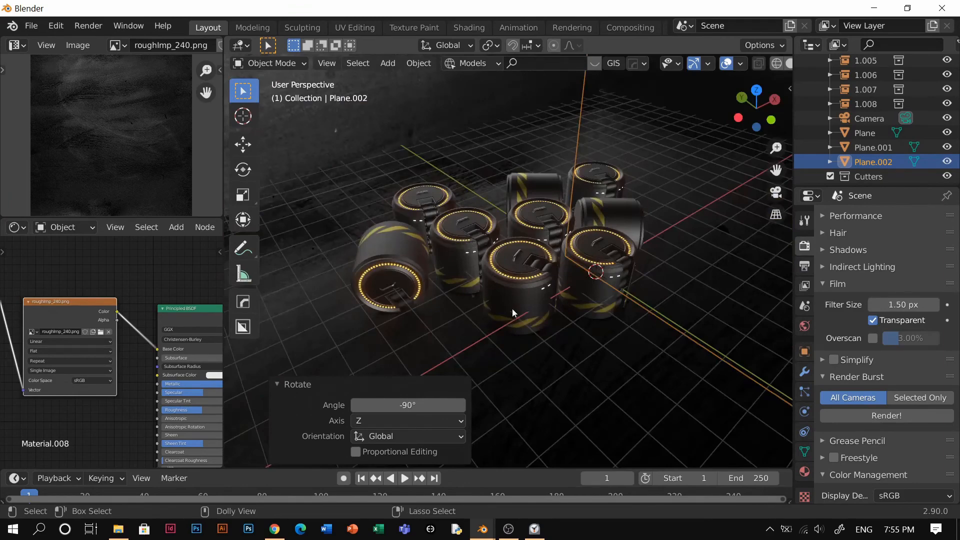
pyautogui.press('ctrl+alt+KP_0')
# Fly the camera to a lower angle that frames the whole canister group, and select the back wall.
pyautogui.hotkey('shift', '`')
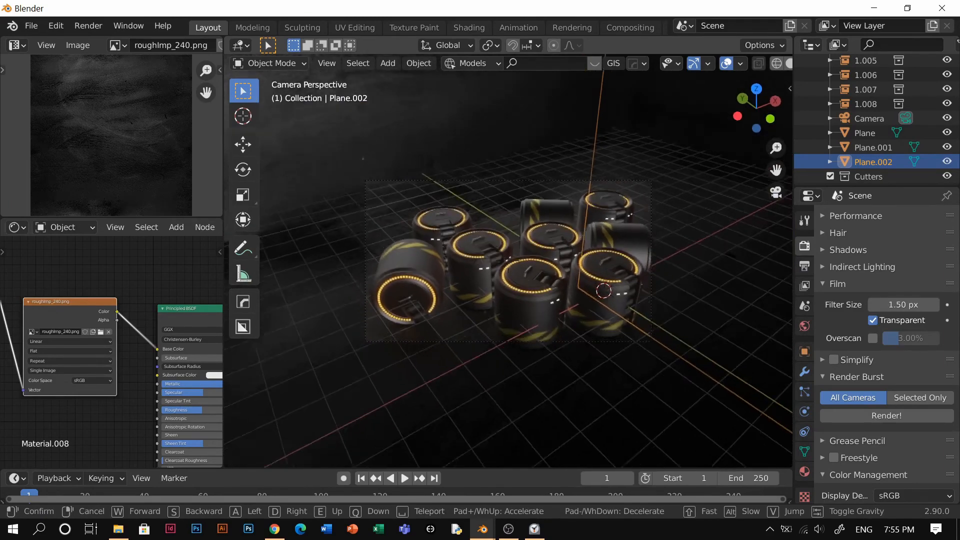
pyautogui.press('q')
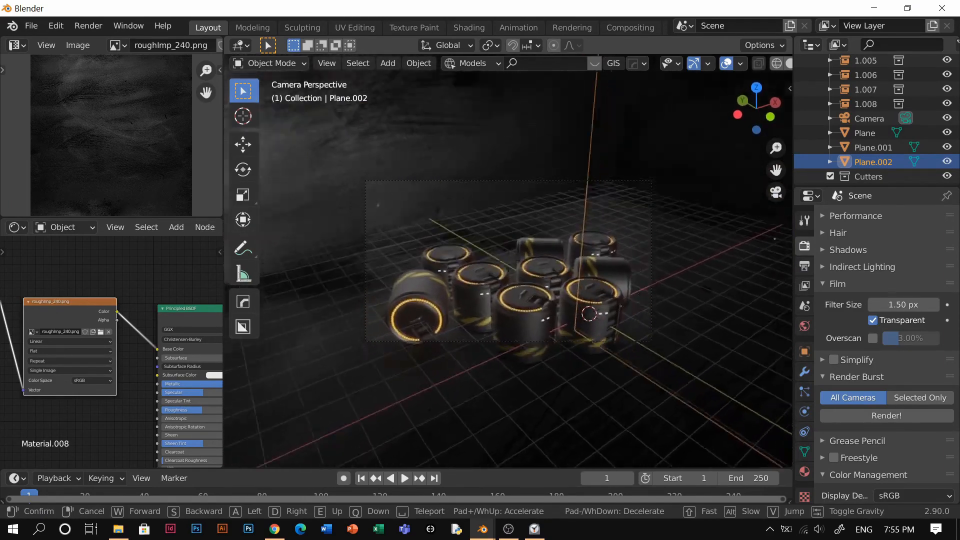
pyautogui.press('d')
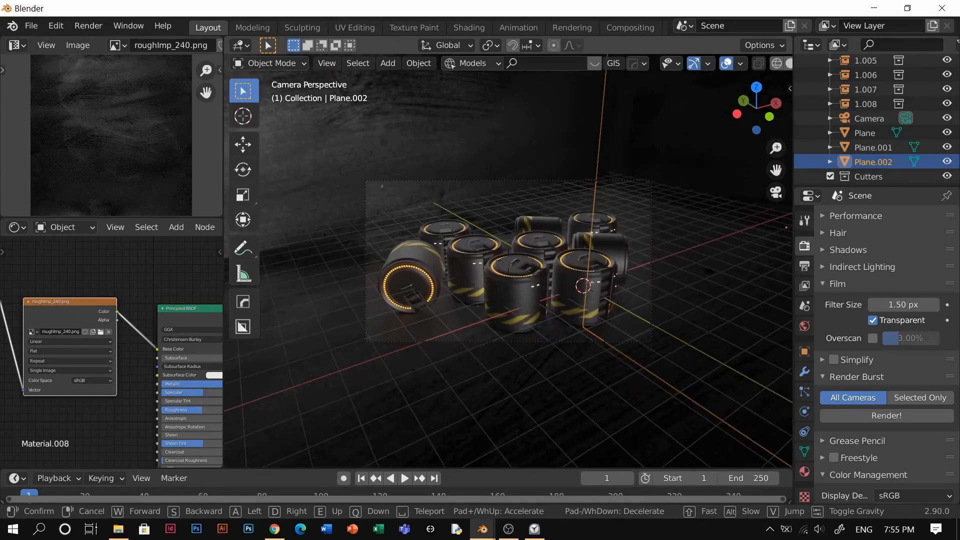
pyautogui.click(508, 261)
pyautogui.click(434, 149)
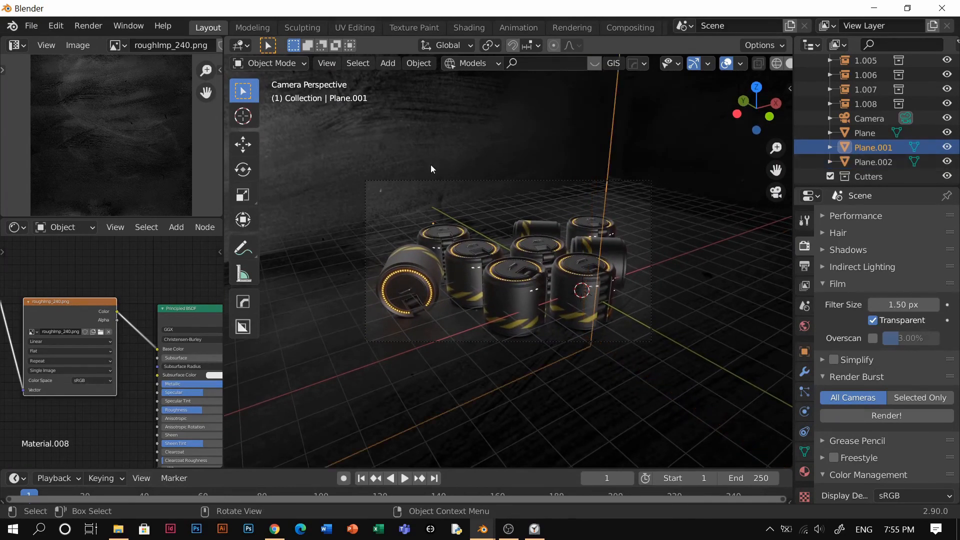
# Make the back wall's material a single-user copy and enlarge the wall's UV layout to change its texture scale.
pyautogui.click(805, 471)
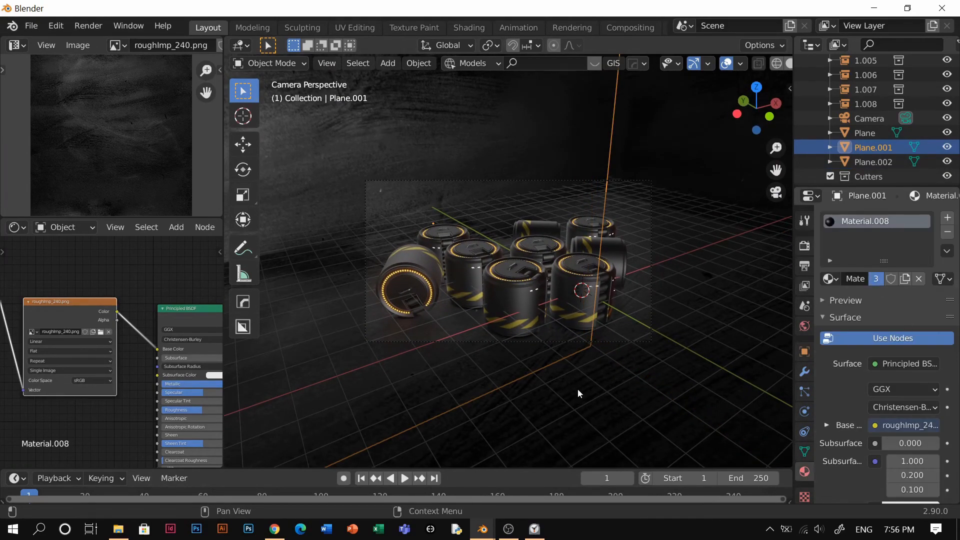
pyautogui.press('Tab')
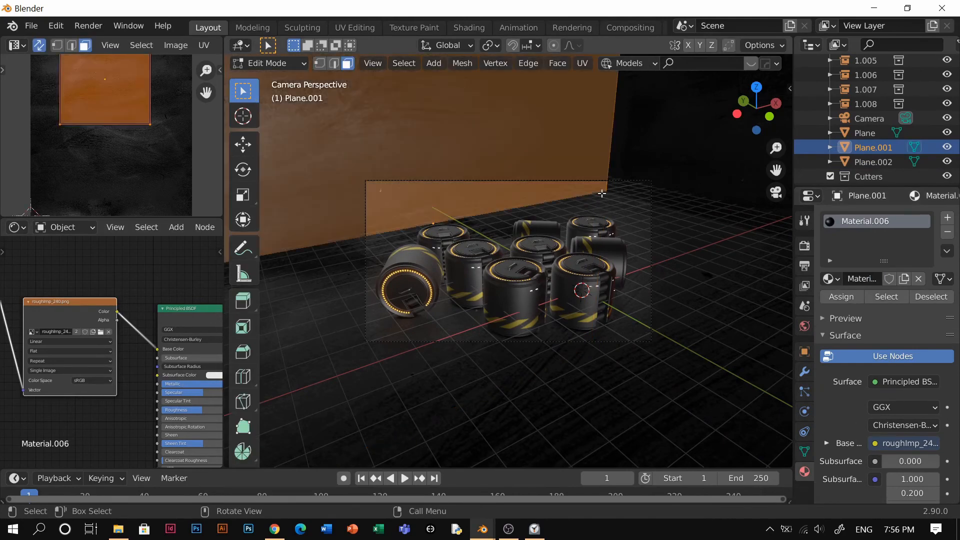
pyautogui.press('s')
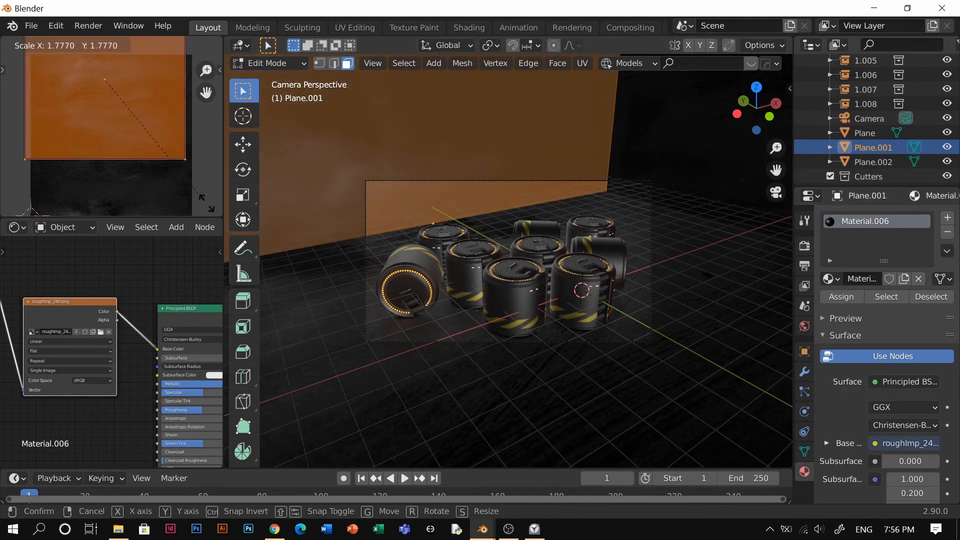
pyautogui.click(49, 79)
pyautogui.press('Tab')
pyautogui.click(516, 65)
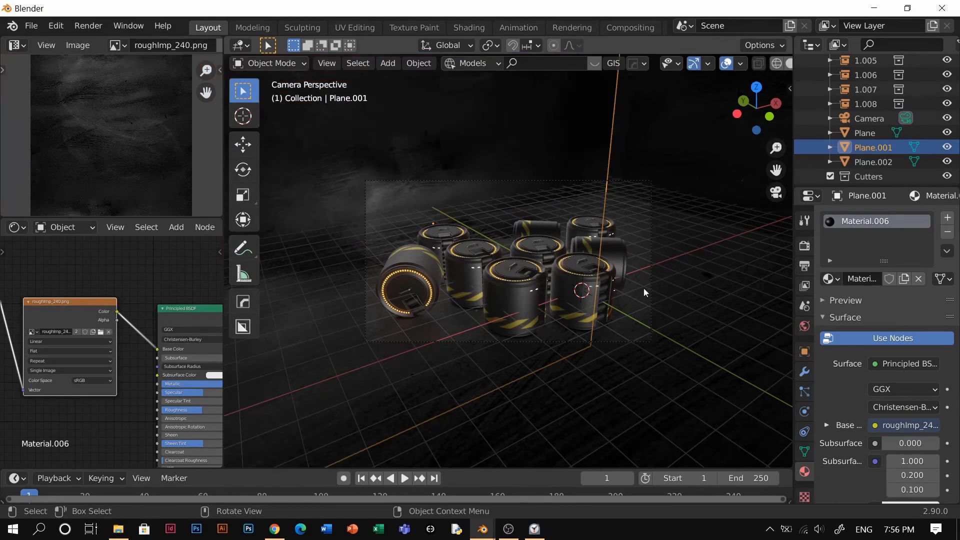
# Set the scene's color management look to High Contrast.
pyautogui.click(805, 246)
pyautogui.scroll(-5, 872, 450)
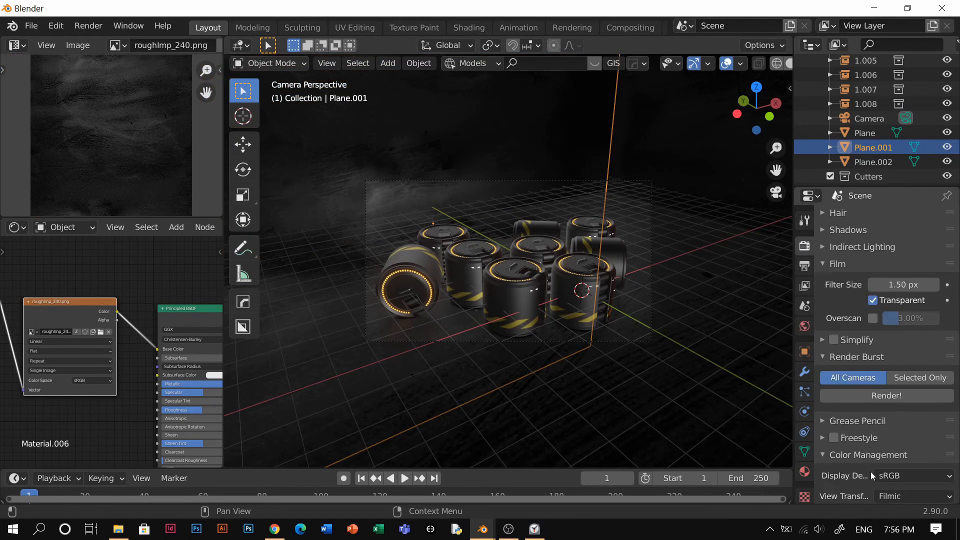
pyautogui.click(899, 423)
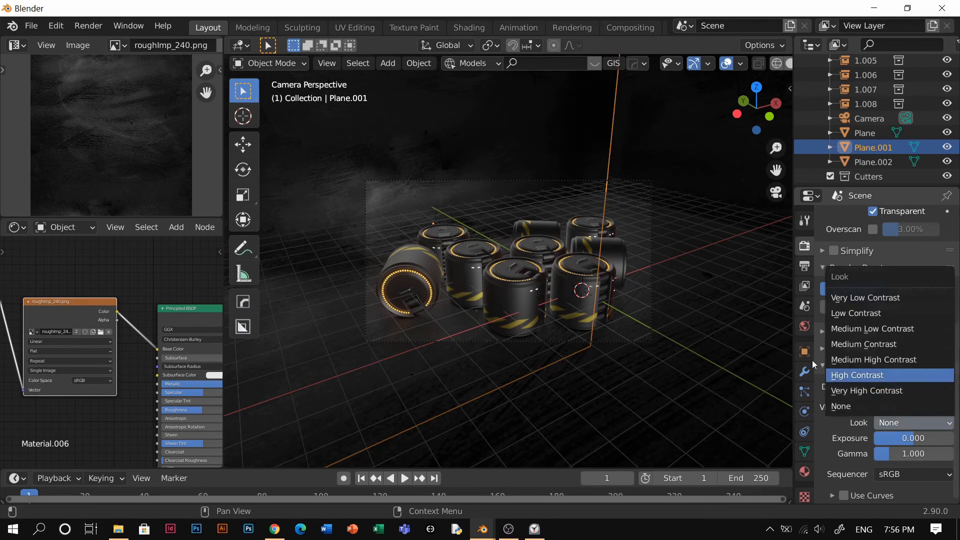
pyautogui.click(875, 376)
pyautogui.scroll(3, 627, 316)
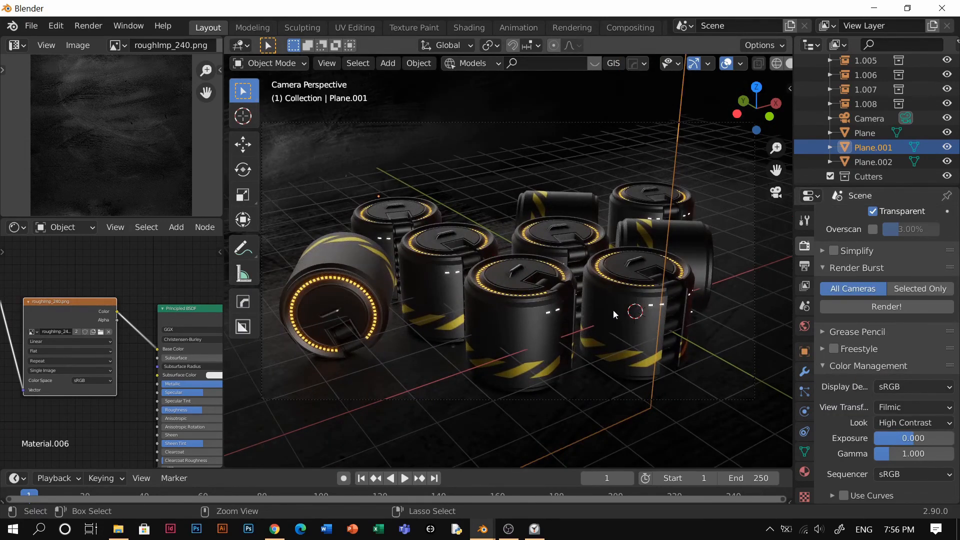
# Maximize the 3D view and rotate the upright canister beside the tipped left one around the Z axis.
pyautogui.hotkey('ctrl', 'space')
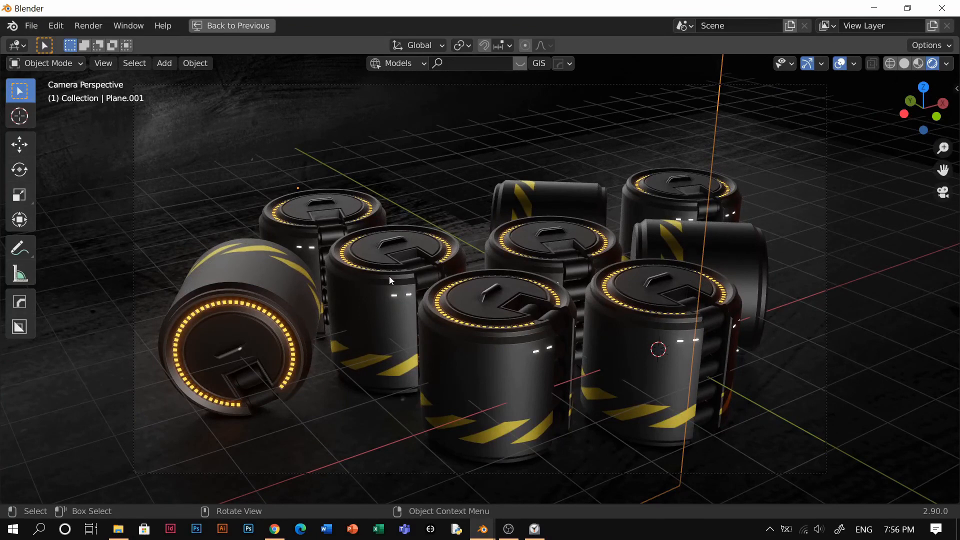
pyautogui.click(440, 297)
pyautogui.press('r')
pyautogui.press('z')
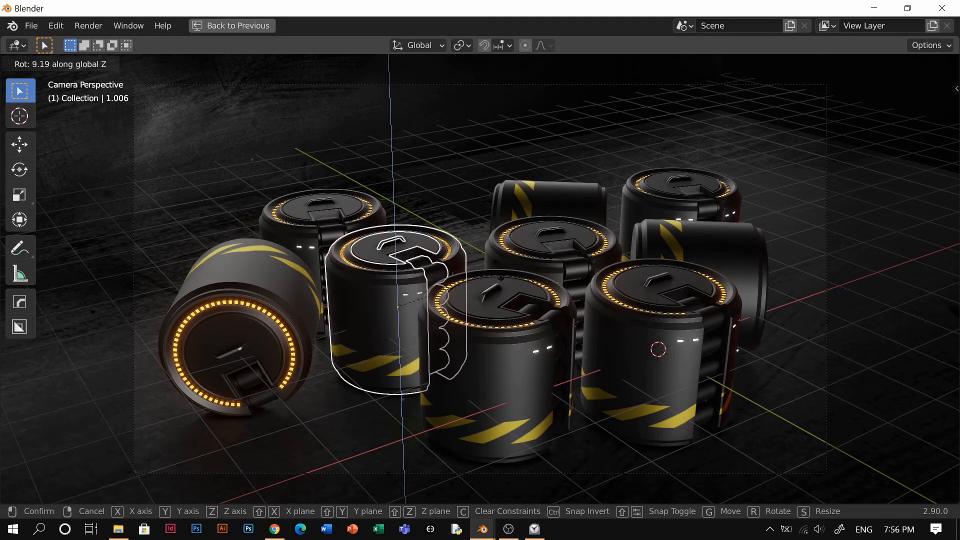
pyautogui.click(499, 130)
pyautogui.click(427, 207)
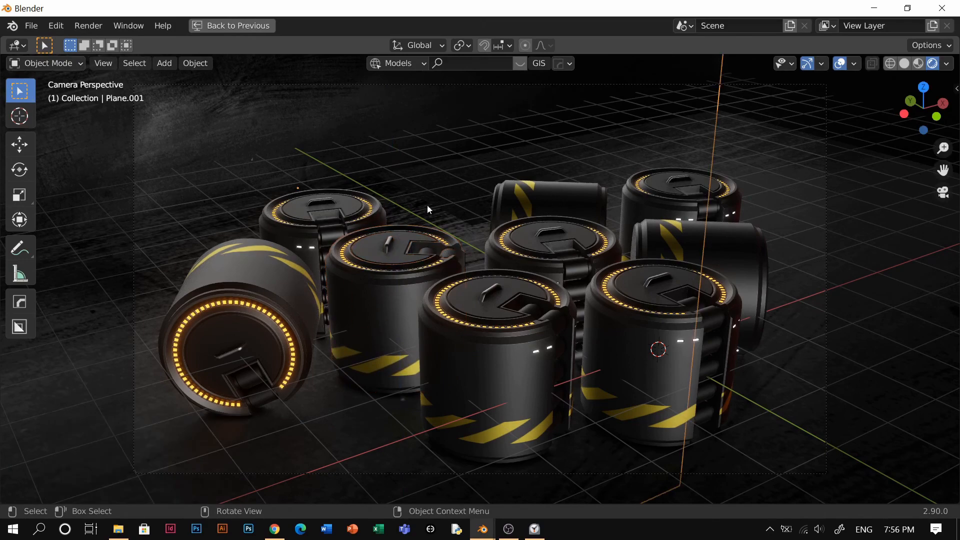
# Rotate the upright canister at the back left of the group by -15° around the Z axis.
pyautogui.click(443, 219)
pyautogui.write('r')
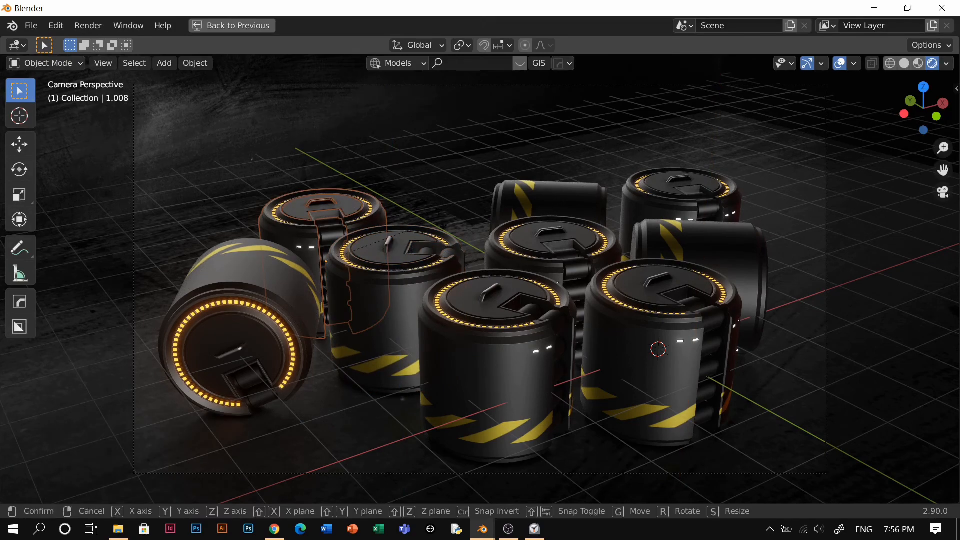
pyautogui.write('z-15')
pyautogui.press('Return')
# Roll the tipped canister with the camera-facing glowing ring about 170° around its local Z axis.
pyautogui.click(282, 325)
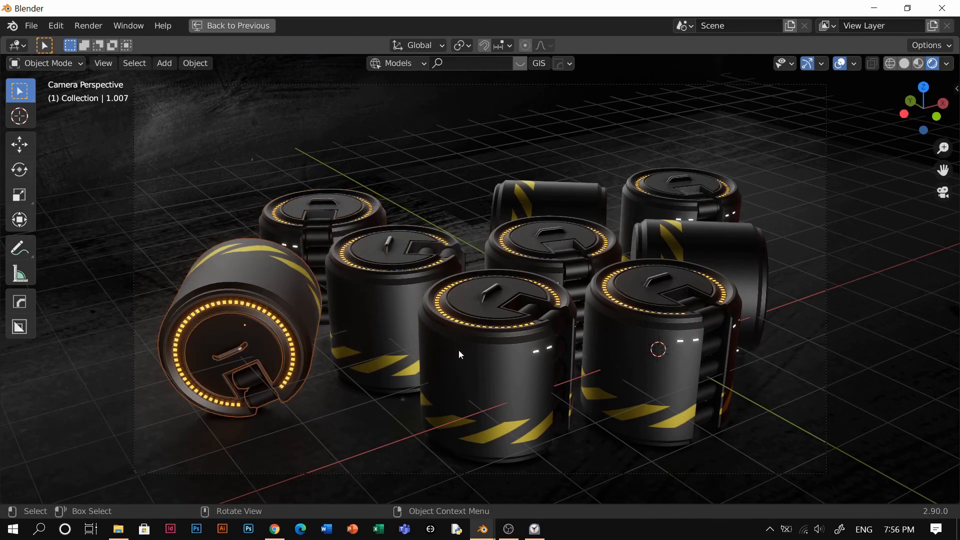
pyautogui.press('r')
pyautogui.press('z')
pyautogui.press('z')
pyautogui.press('x')
pyautogui.press('x')
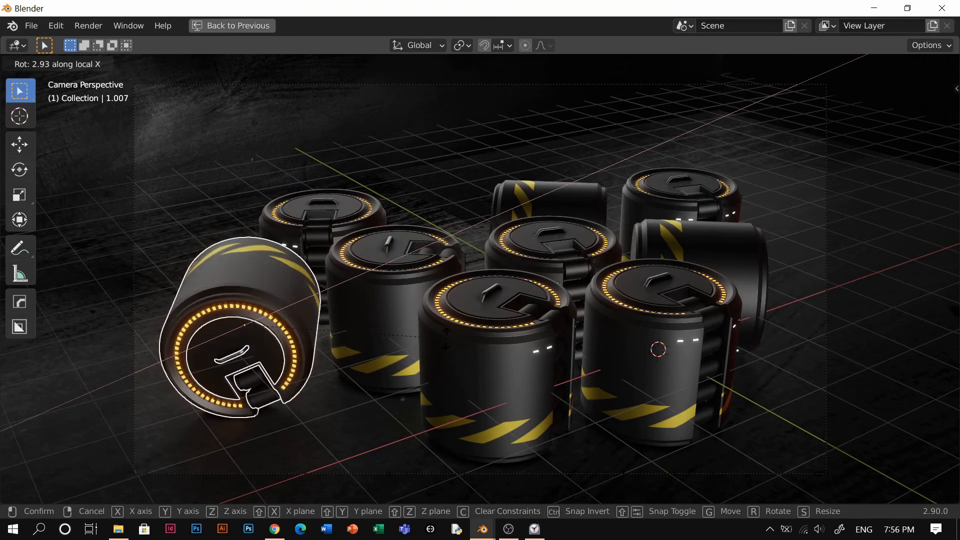
pyautogui.press('z')
pyautogui.press('z')
pyautogui.press('z')
pyautogui.press('z')
pyautogui.press('z')
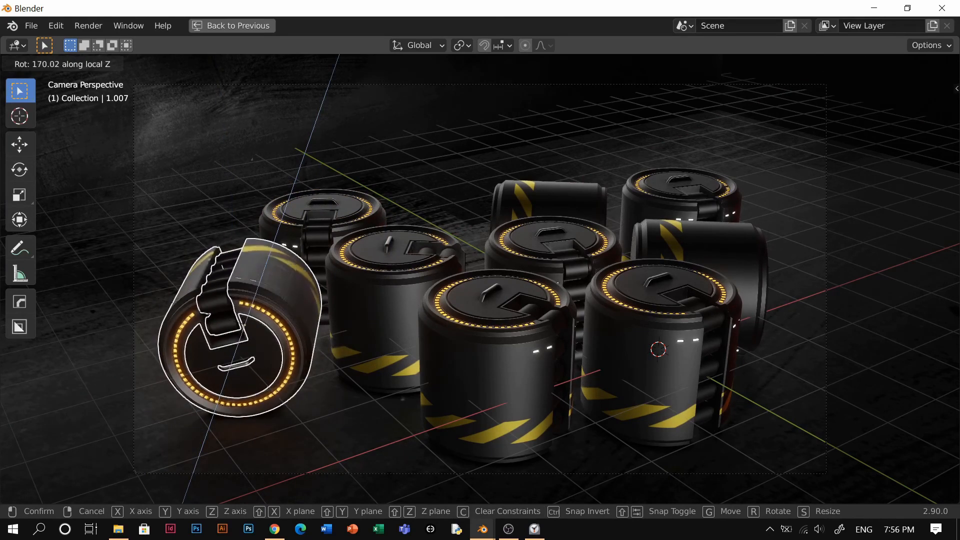
pyautogui.click(398, 270)
pyautogui.click(558, 163)
pyautogui.click(561, 193)
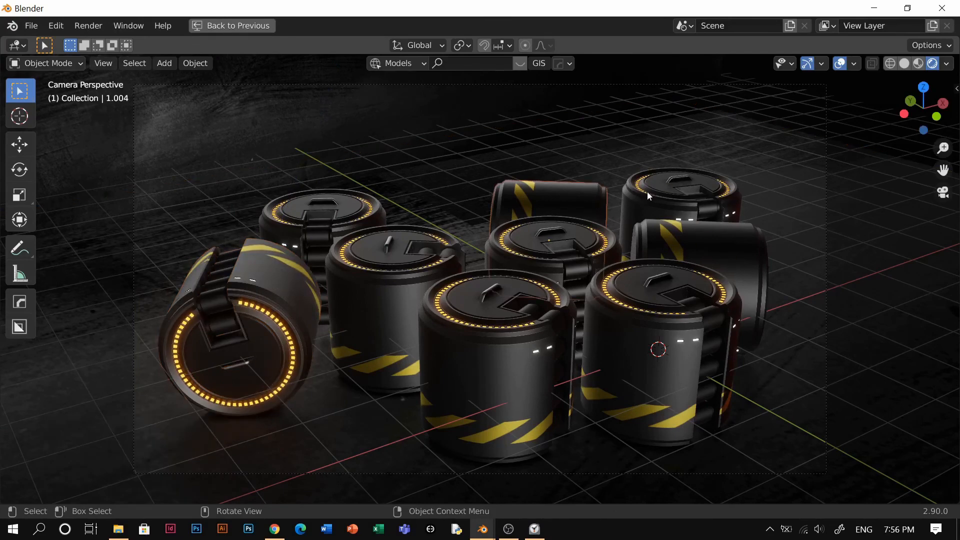
# Rotate the upright canister at the back right of the group around Z, turning its ribbed strap toward the camera's left.
pyautogui.click(647, 191)
pyautogui.press('r')
pyautogui.press('z')
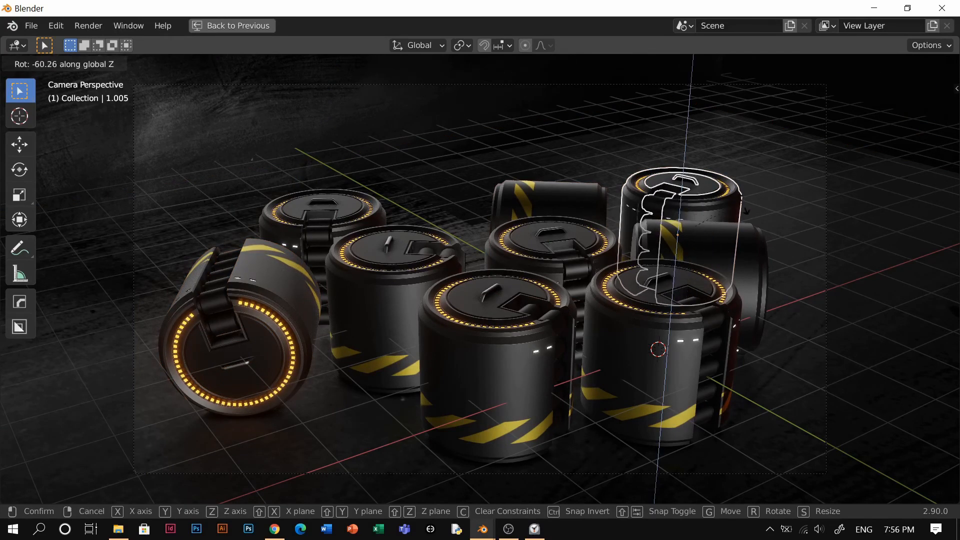
pyautogui.click(743, 157)
pyautogui.click(742, 157)
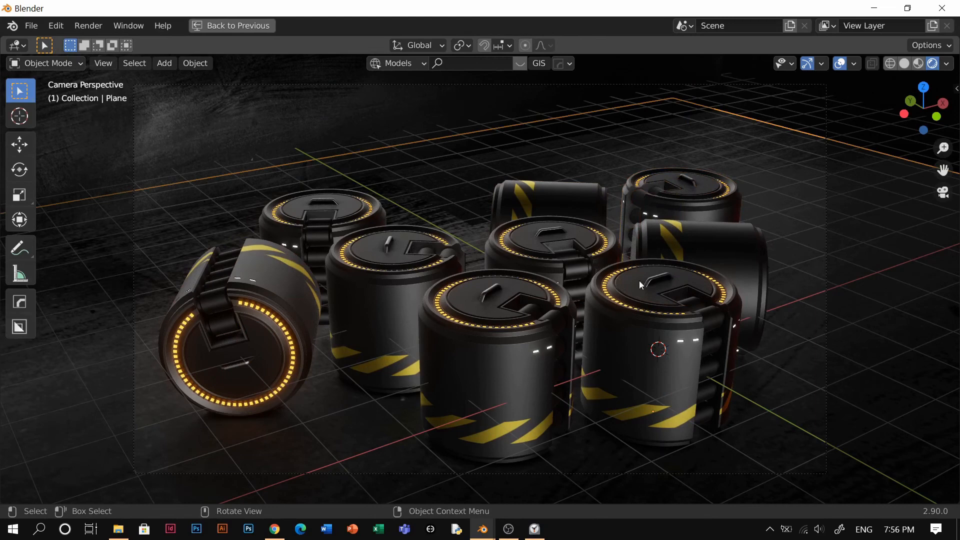
# Roll the lying canister behind the front right one around its local Z axis to expose its ribbed strap.
pyautogui.click(568, 253)
pyautogui.click(764, 255)
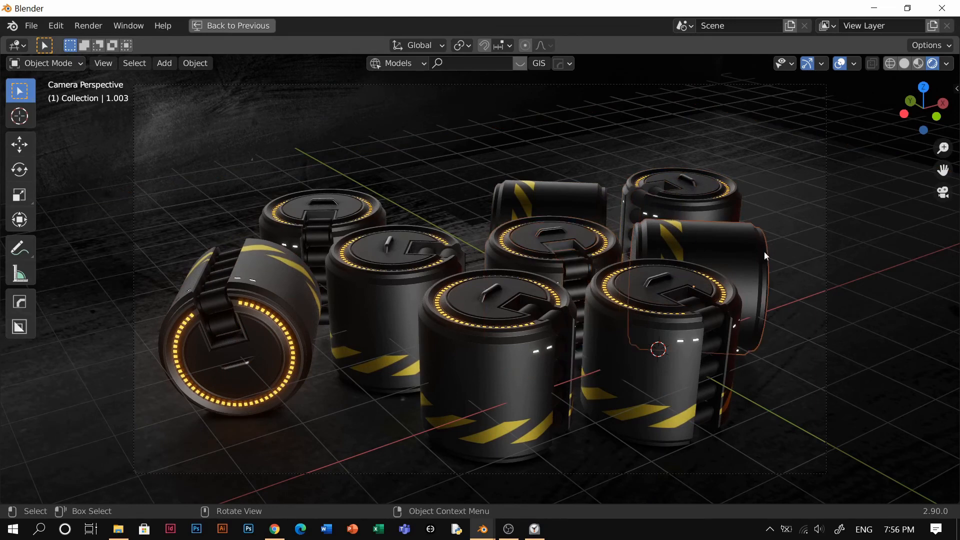
pyautogui.press('r')
pyautogui.press('z')
pyautogui.press('z')
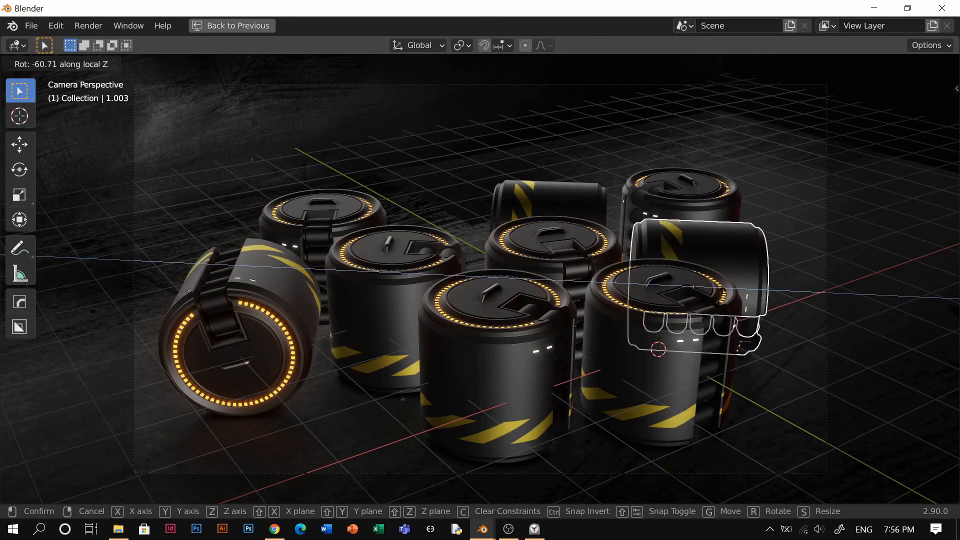
pyautogui.click(701, 344)
pyautogui.click(828, 216)
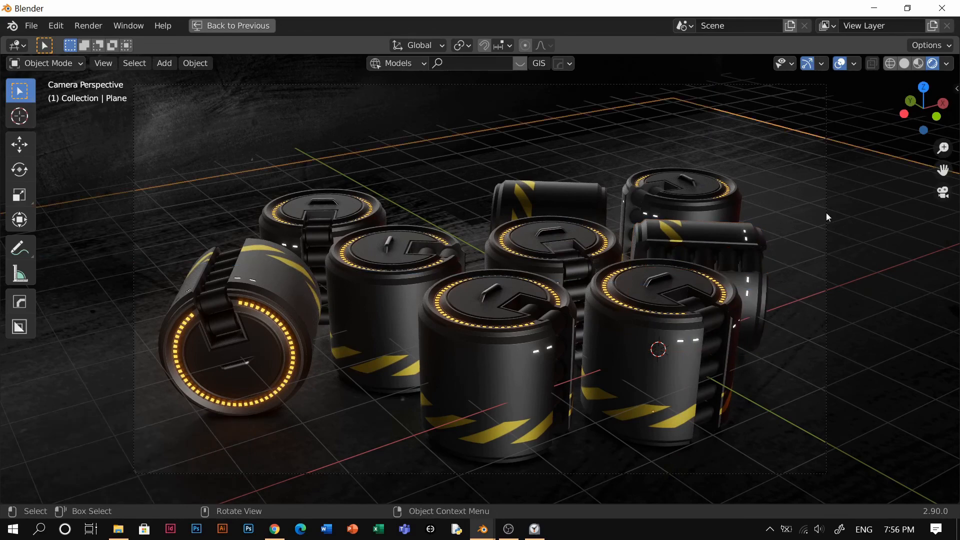
# Add an area light, move it about 3.1 m in X, -0.33 m in Y and 2.55 m in Z, and aim it at the canisters.
pyautogui.press('KP_0')
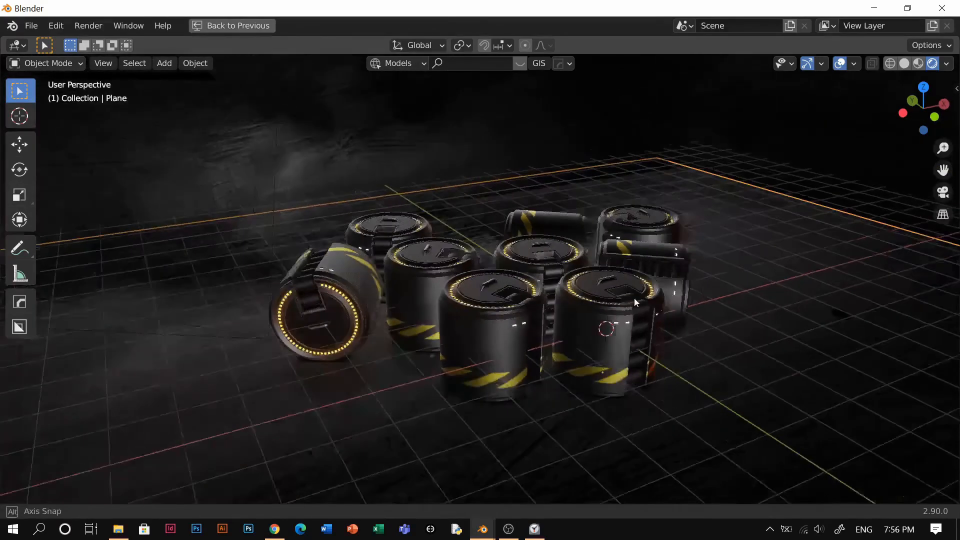
pyautogui.hotkey('shift', 'a')
pyautogui.moveTo(590, 350)
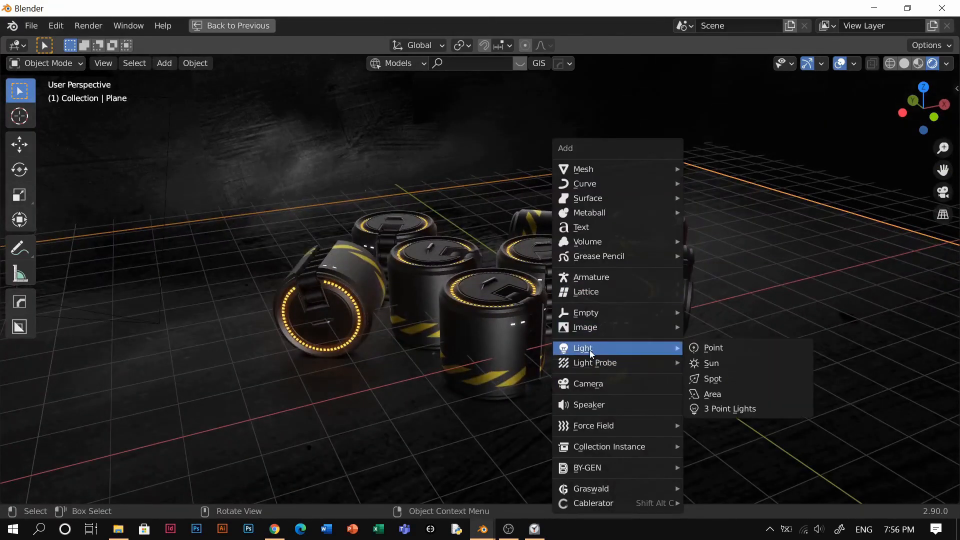
pyautogui.click(728, 395)
pyautogui.press('g')
pyautogui.click(791, 156)
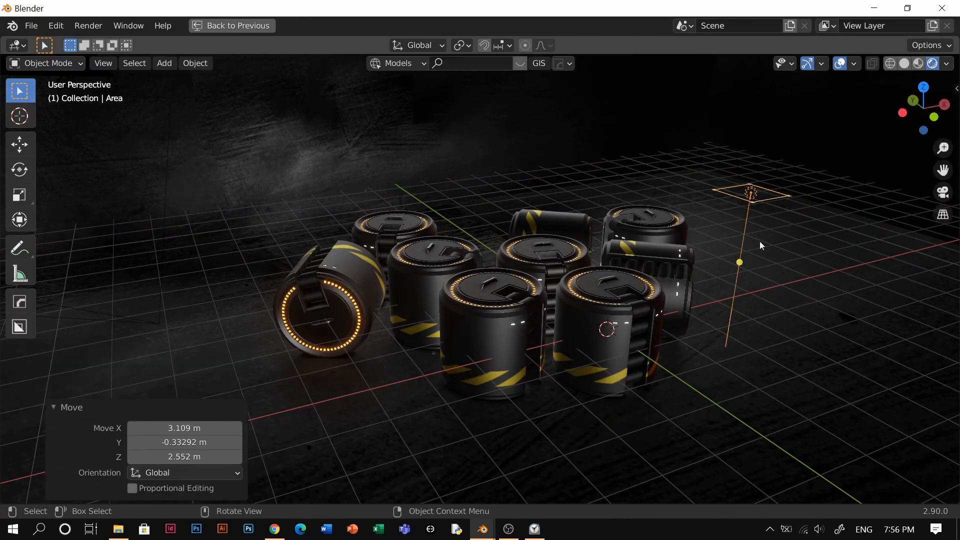
pyautogui.moveTo(741, 263); pyautogui.dragTo(611, 288)
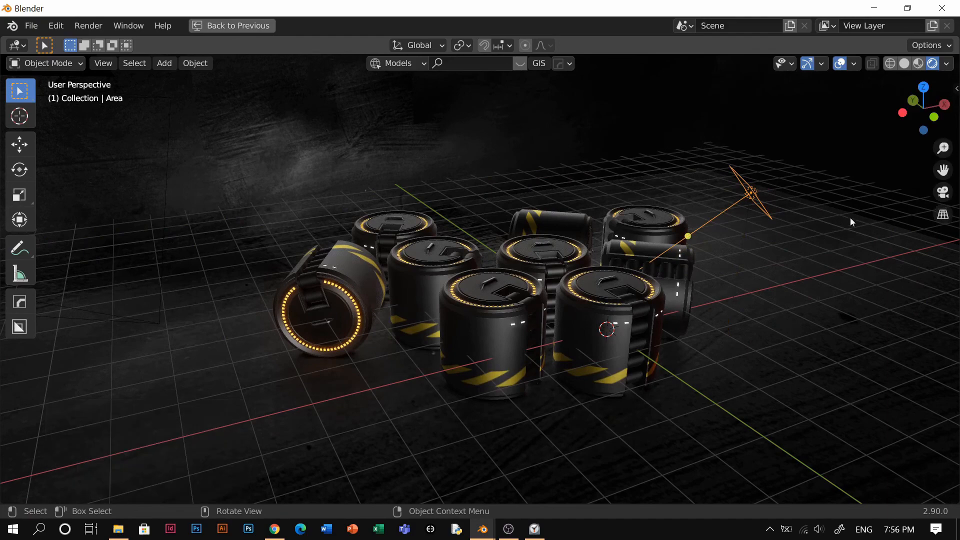
# Set the area light's power to 30.2 W and tint its color pale cyan with hue 0.470 and saturation 0.221.
pyautogui.hotkey('ctrl', 'space')
pyautogui.scroll(6, 653, 276)
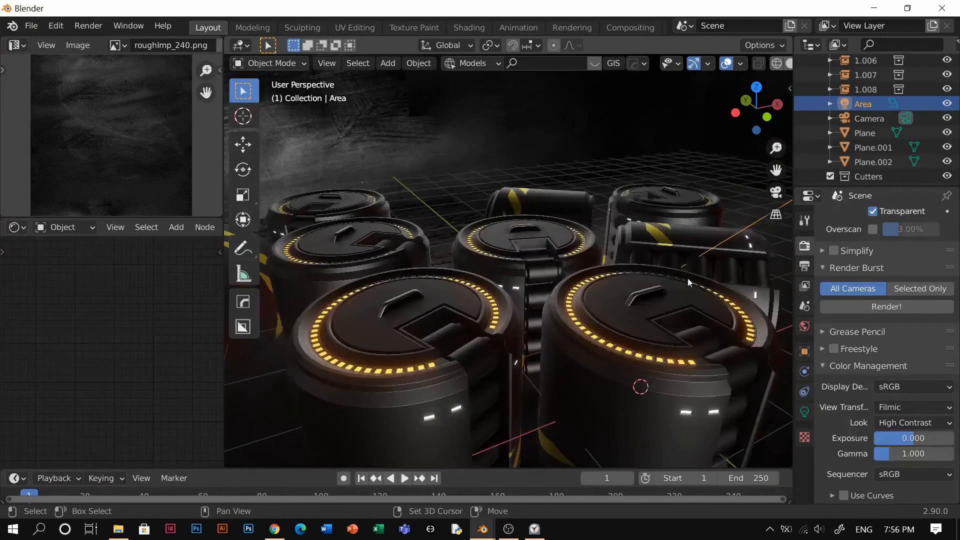
pyautogui.click(805, 411)
pyautogui.moveTo(903, 311); pyautogui.dragTo(931, 311)
pyautogui.click(900, 299)
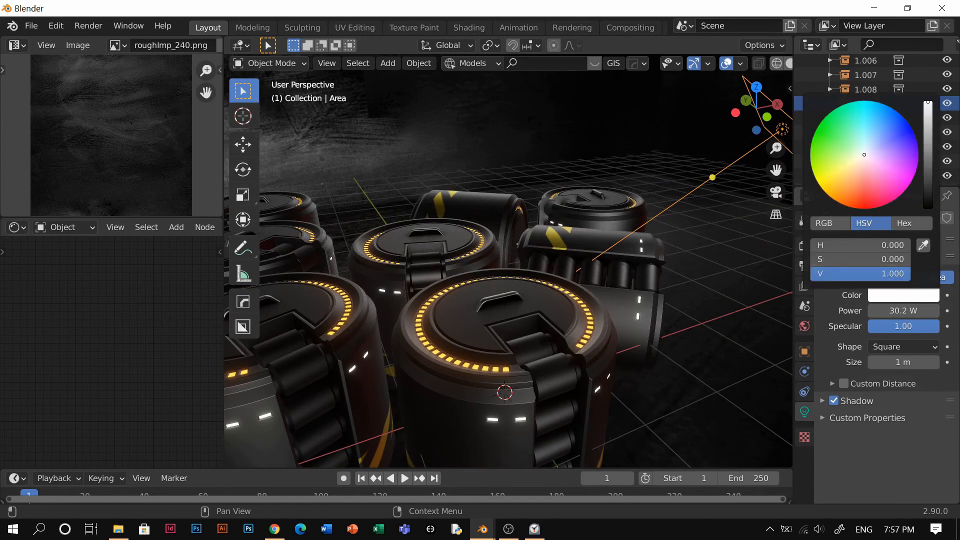
pyautogui.moveTo(864, 155)
pyautogui.mouseDown()
pyautogui.moveTo(856, 178)
pyautogui.moveTo(875, 173)
pyautogui.moveTo(857, 173)
pyautogui.moveTo(870, 168)
pyautogui.moveTo(866, 144)
pyautogui.mouseUp()
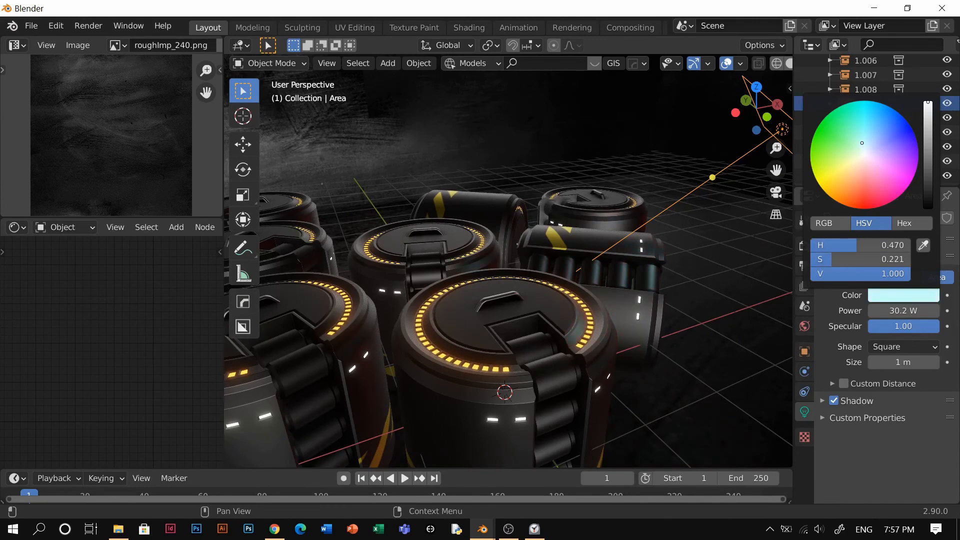
# Enable contact shadows for the area light and return to the camera view.
pyautogui.click(833, 403)
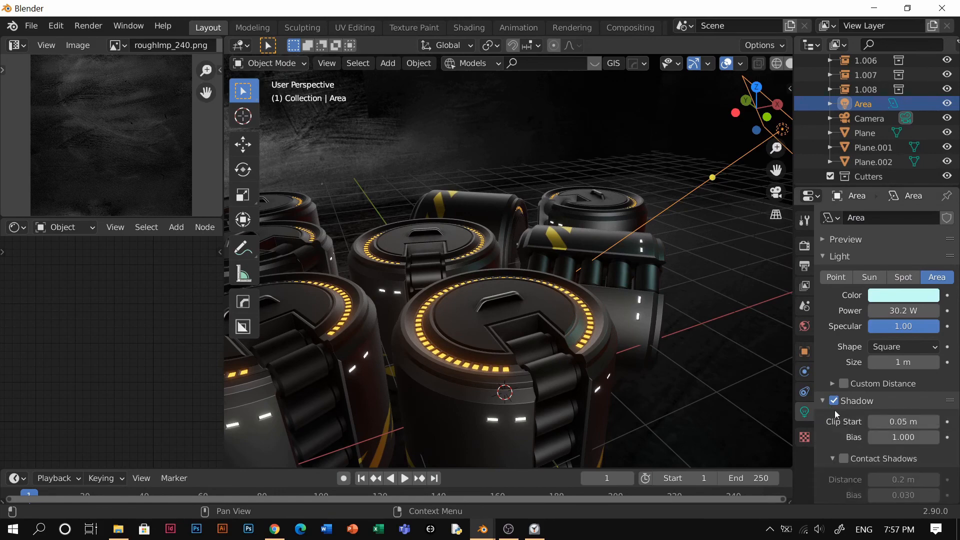
pyautogui.click(845, 460)
pyautogui.press('`')
pyautogui.click(470, 296)
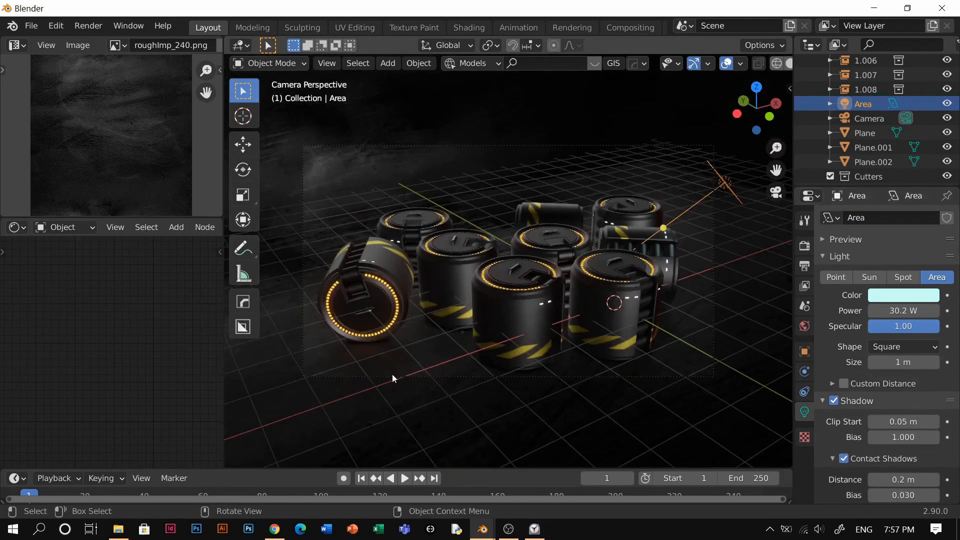
# Tilt the area light's aim slightly upward, and set its size to 3.03 m and its power to 40.8 W.
pyautogui.moveTo(662, 228); pyautogui.dragTo(656, 215)
pyautogui.moveTo(904, 362); pyautogui.dragTo(941, 362)
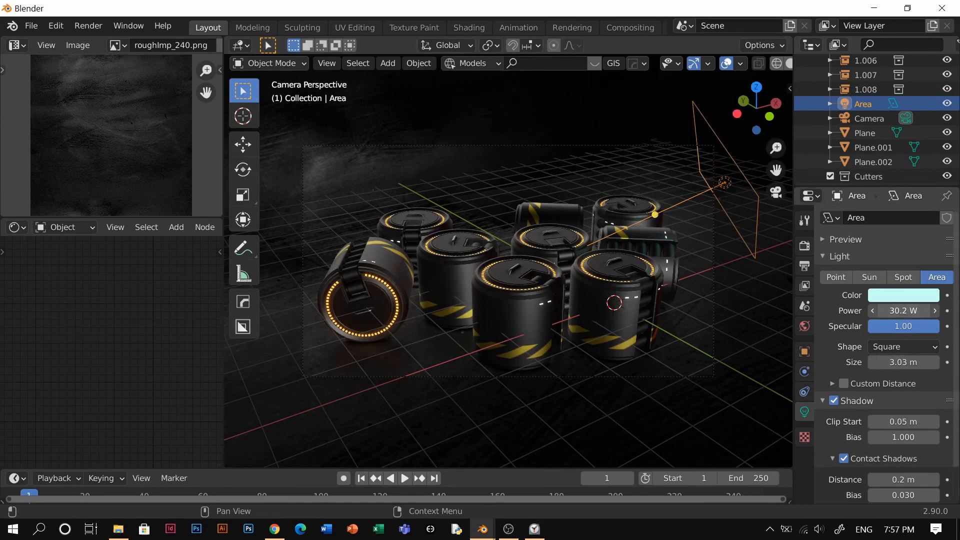
pyautogui.moveTo(904, 311); pyautogui.dragTo(904, 311)
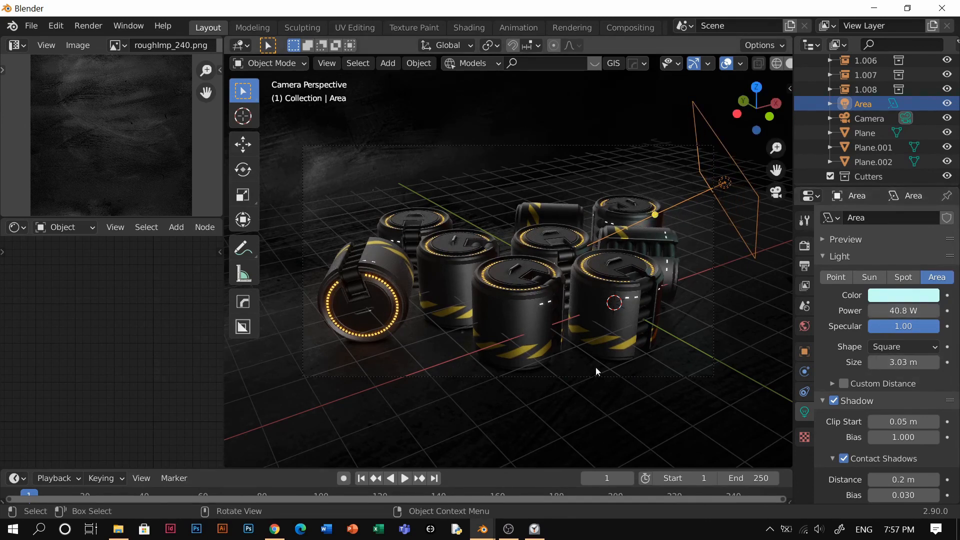
pyautogui.click(739, 359)
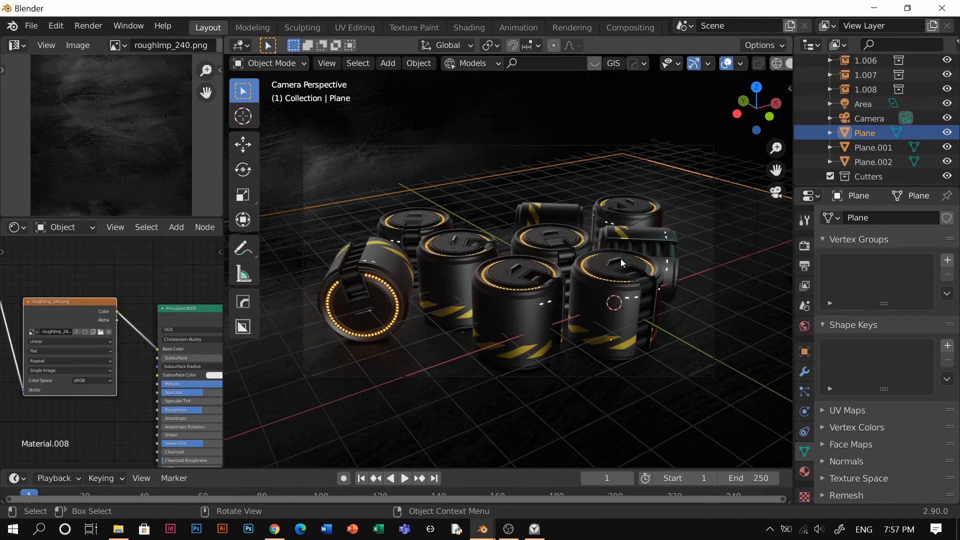
# Rotate the front center canister about -74° around Z so its strap faces the camera, and reselect the area light.
pyautogui.click(503, 341)
pyautogui.press('r')
pyautogui.press('z')
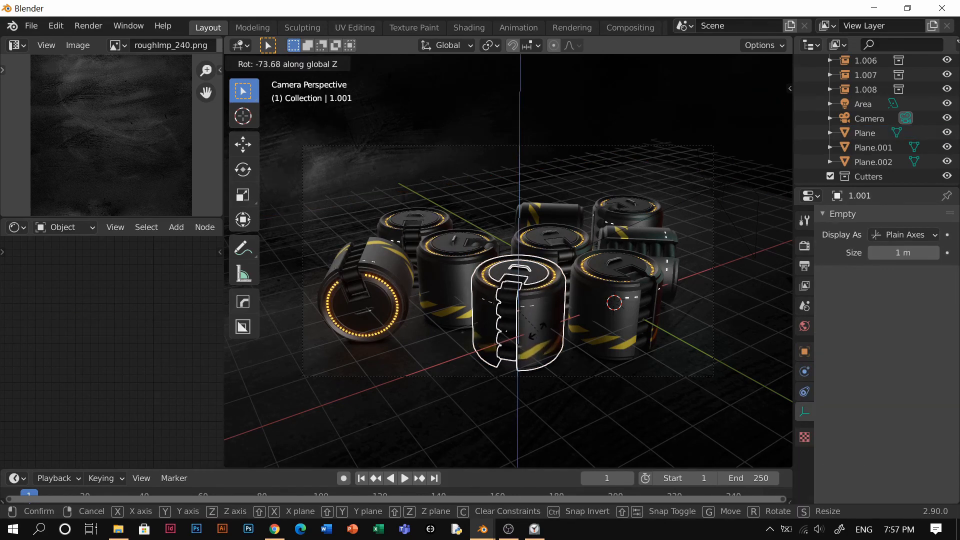
pyautogui.click(535, 328)
pyautogui.click(601, 161)
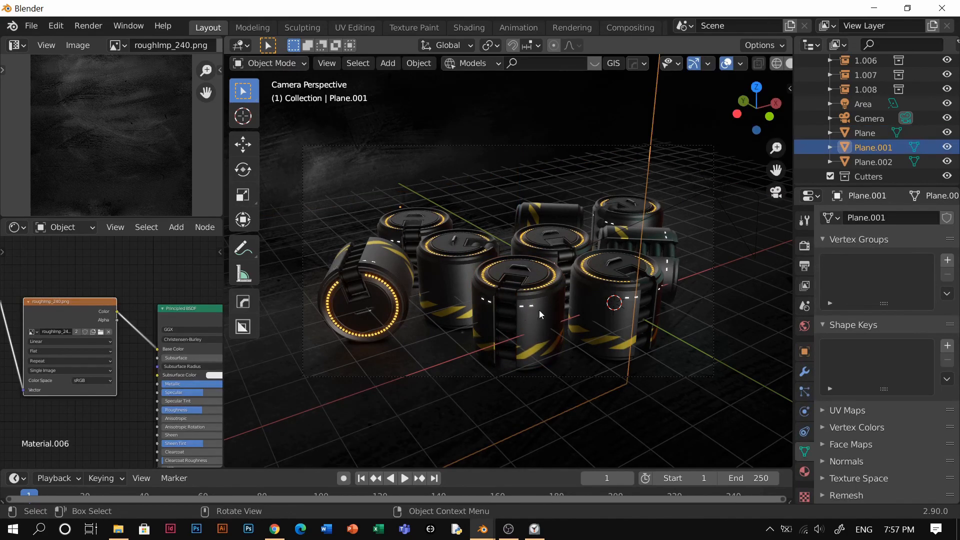
pyautogui.click(726, 203)
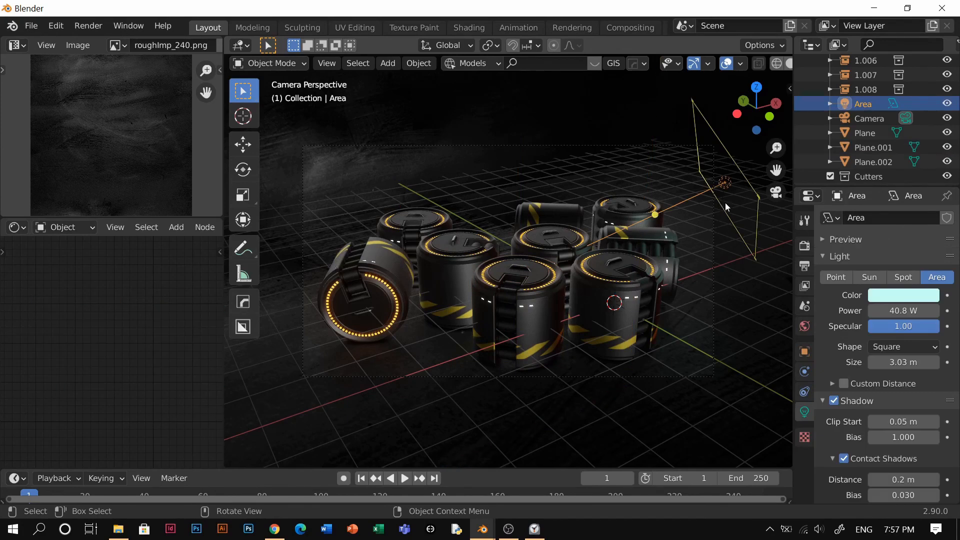
# Duplicate the area light, place the copy near the lying canister on the opposite side of the group, and adjust its position along X.
pyautogui.click(726, 203)
pyautogui.click(725, 203)
pyautogui.click(725, 190)
pyautogui.hotkey('shift', 'd')
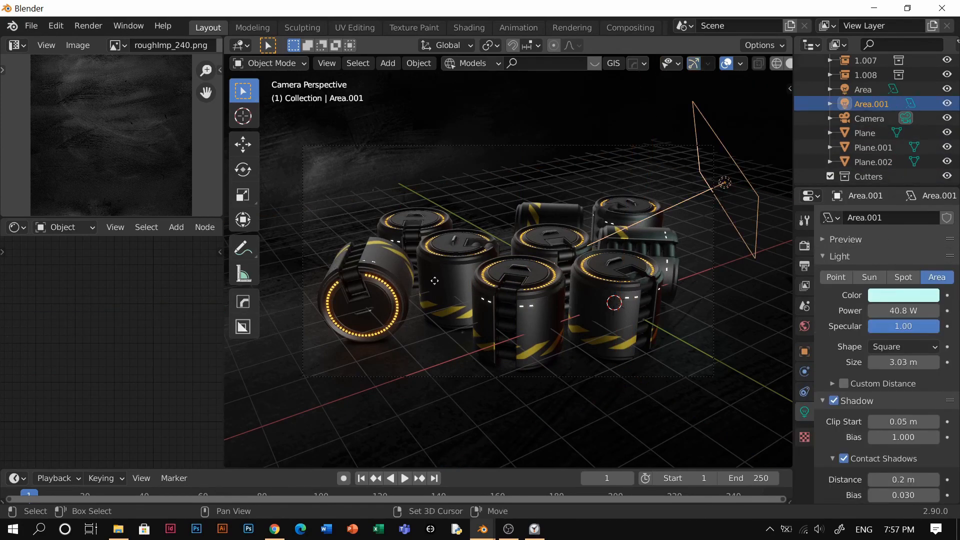
pyautogui.click(422, 270)
pyautogui.press('g')
pyautogui.press('x')
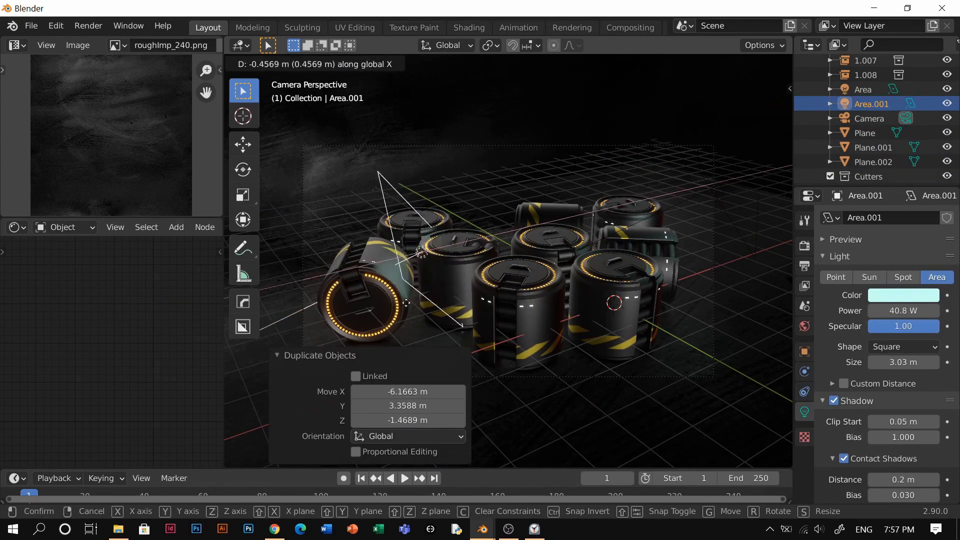
pyautogui.click(367, 292)
# Move the duplicated area light about -2.63 m along Y and 1.12 m along Z, and rotate it to aim at the front canisters.
pyautogui.press('g')
pyautogui.press('y')
pyautogui.click(447, 329)
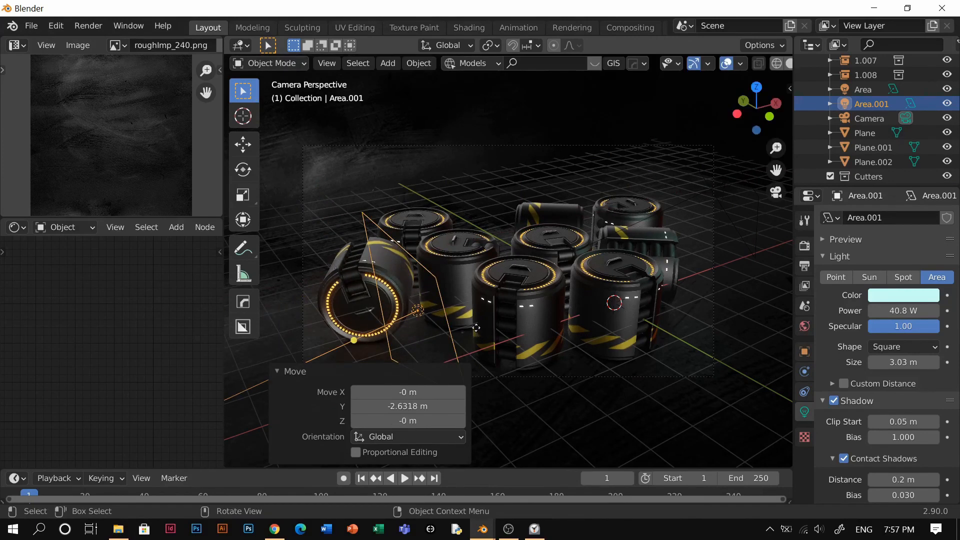
pyautogui.press('g')
pyautogui.press('z')
pyautogui.click(401, 282)
pyautogui.press('r')
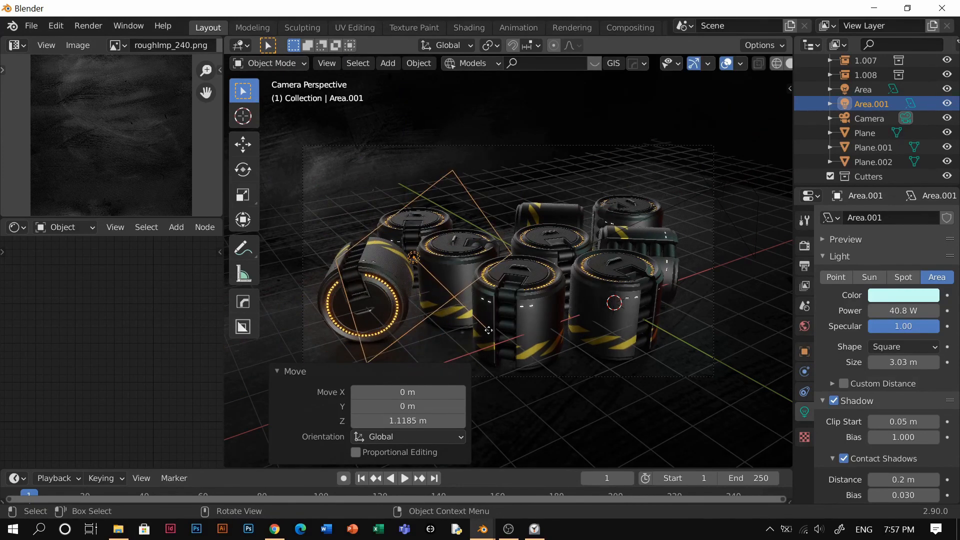
pyautogui.click(644, 315)
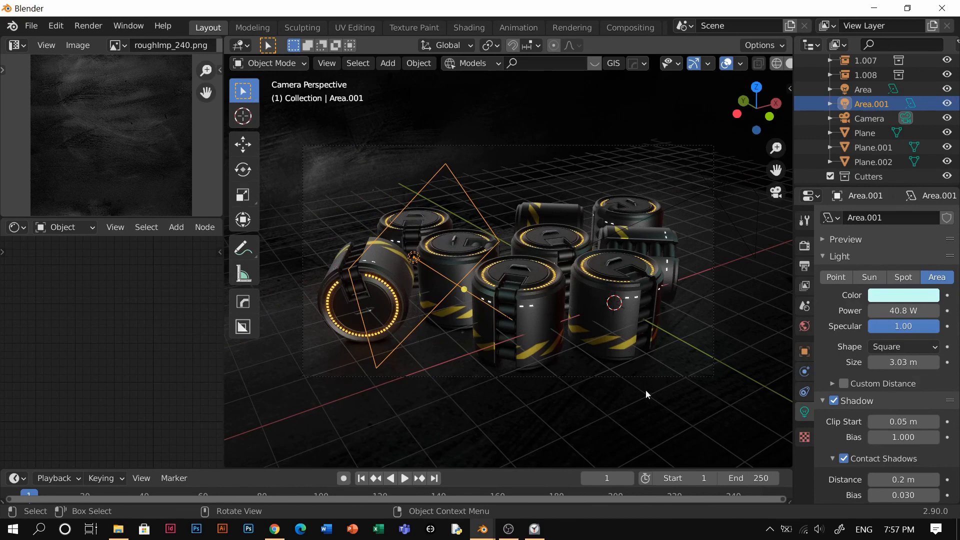
# Examine the relit canisters up close, open the render settings, and maximize the 3D viewport to review the whole camera frame.
pyautogui.click(631, 347)
pyautogui.scroll(5, 579, 332)
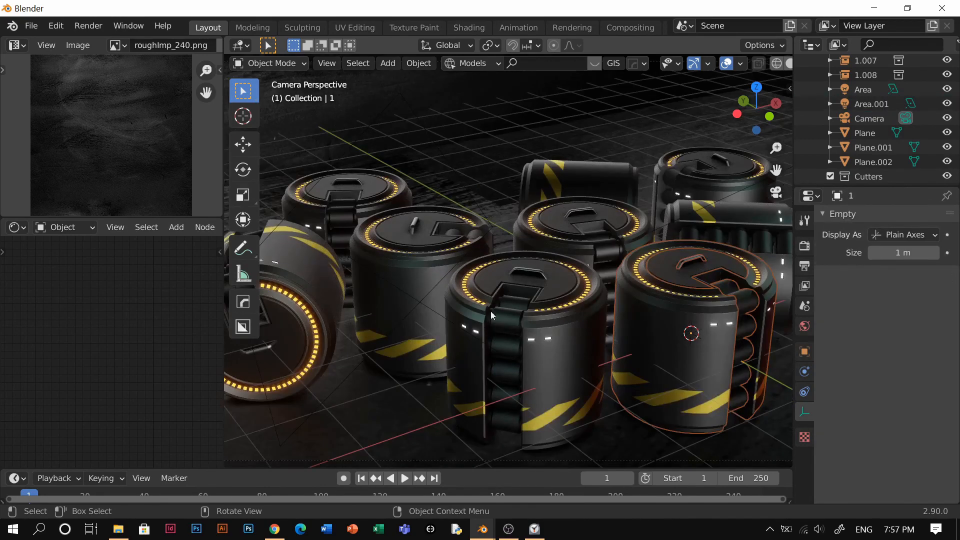
pyautogui.scroll(-4, 525, 323)
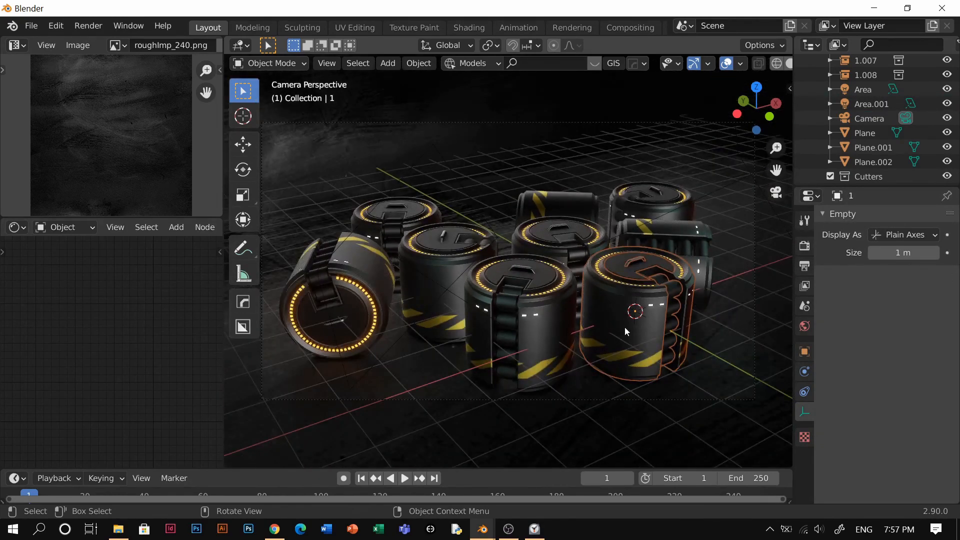
pyautogui.click(805, 246)
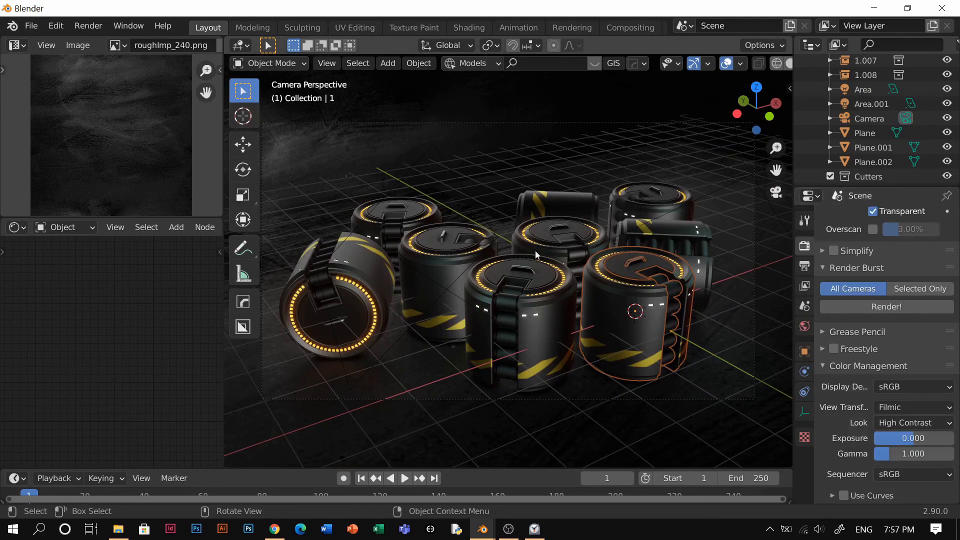
pyautogui.hotkey('ctrl', 'space')
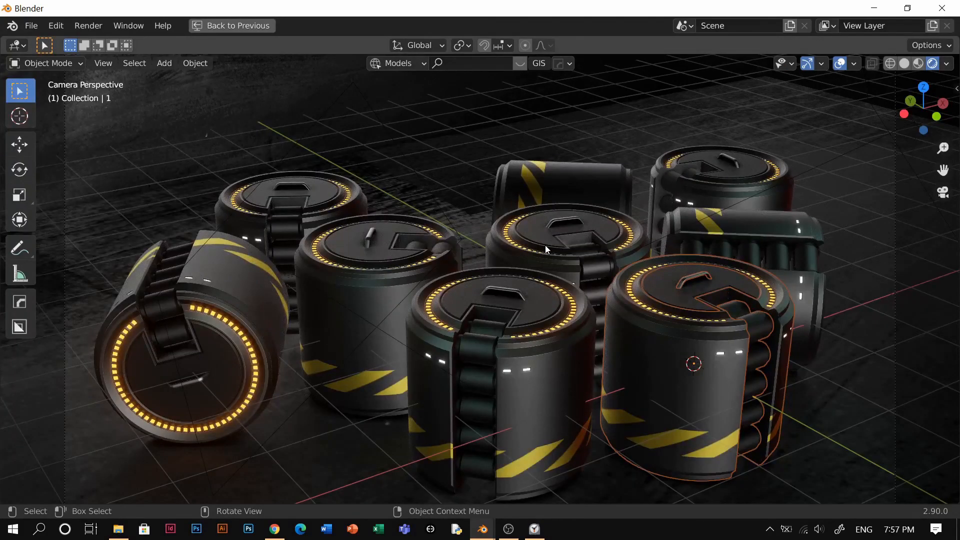
pyautogui.scroll(-2, 528, 260)
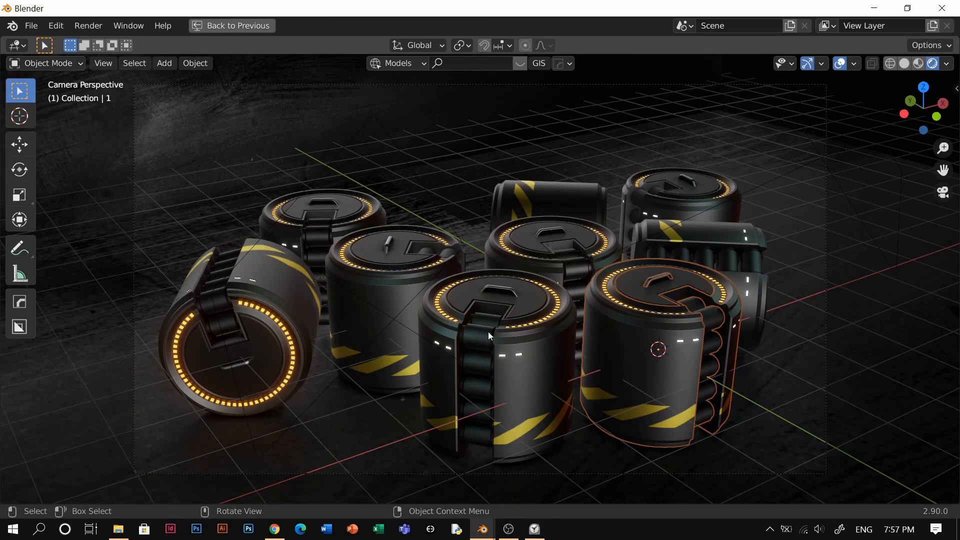
pyautogui.click(509, 530)
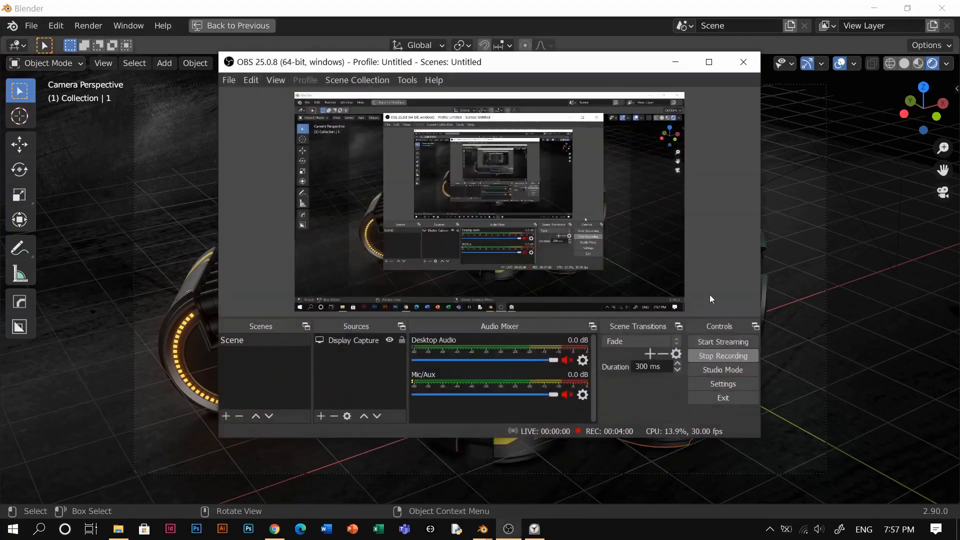